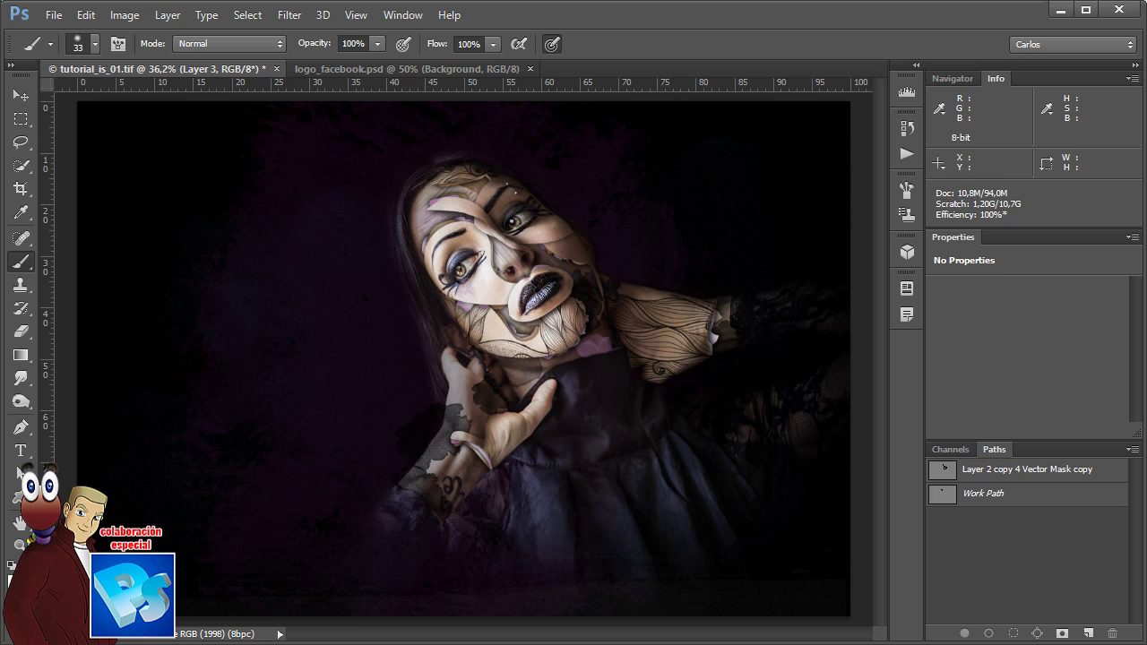
pyautogui.hotkey('ctrl', '+')
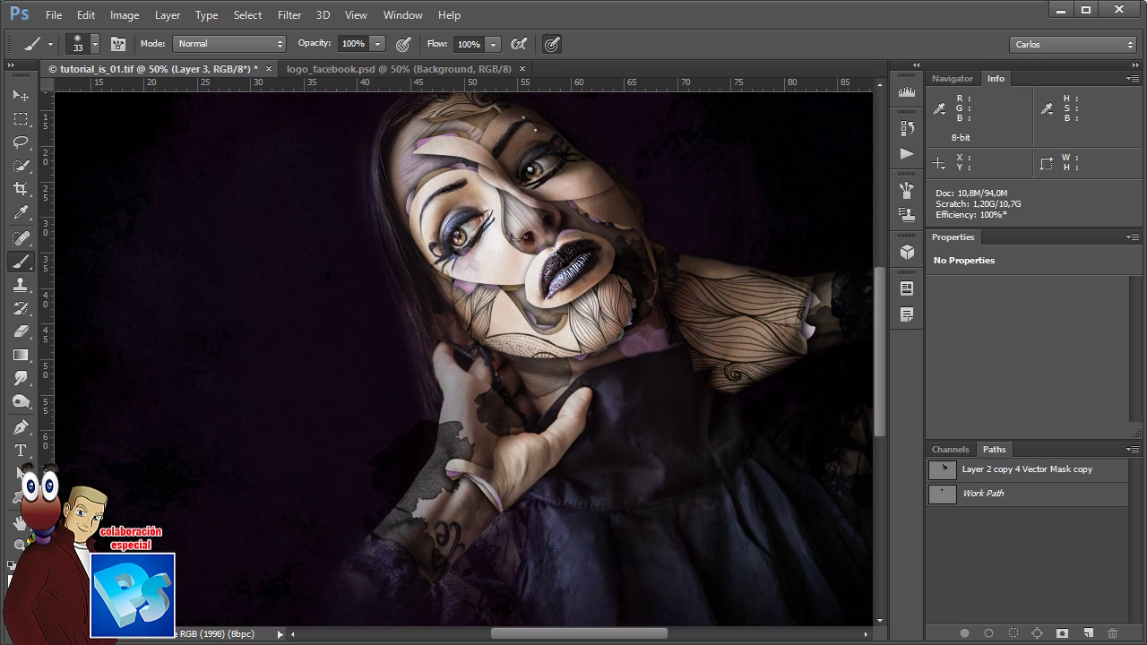
pyautogui.moveTo(638, 252); pyautogui.dragTo(532, 318)
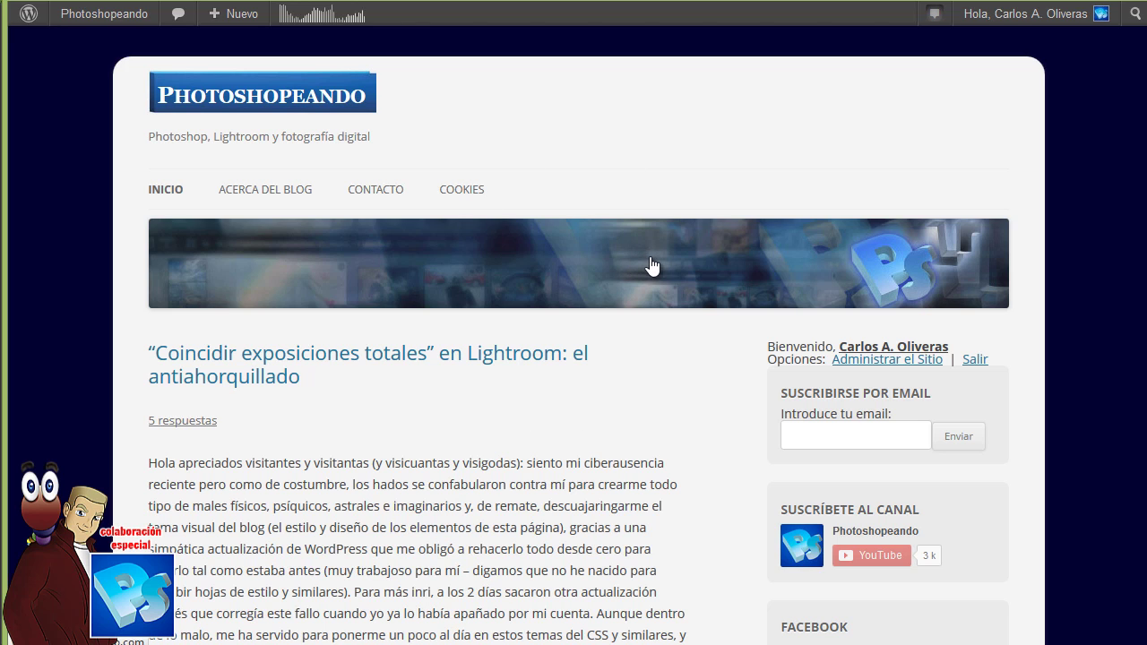
# Browse the Photoshopeando YouTube channel's popular, recent, Photoshop and Lightroom video sections
pyautogui.click(568, 414)
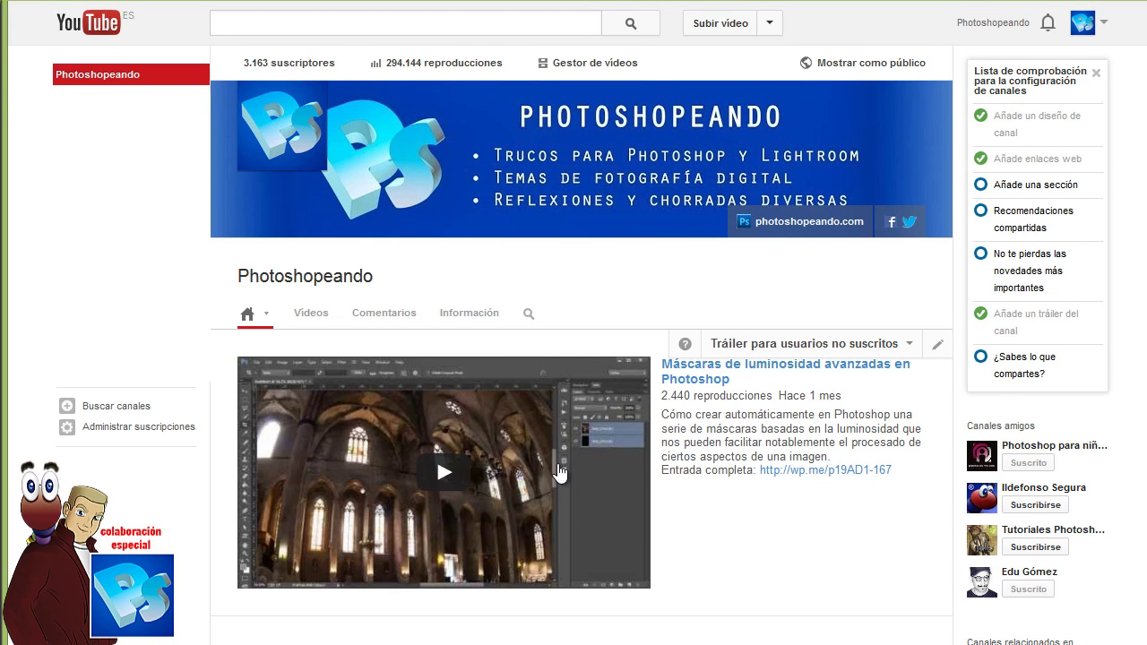
pyautogui.scroll(-6, 639, 435)
pyautogui.scroll(-1, 698, 437)
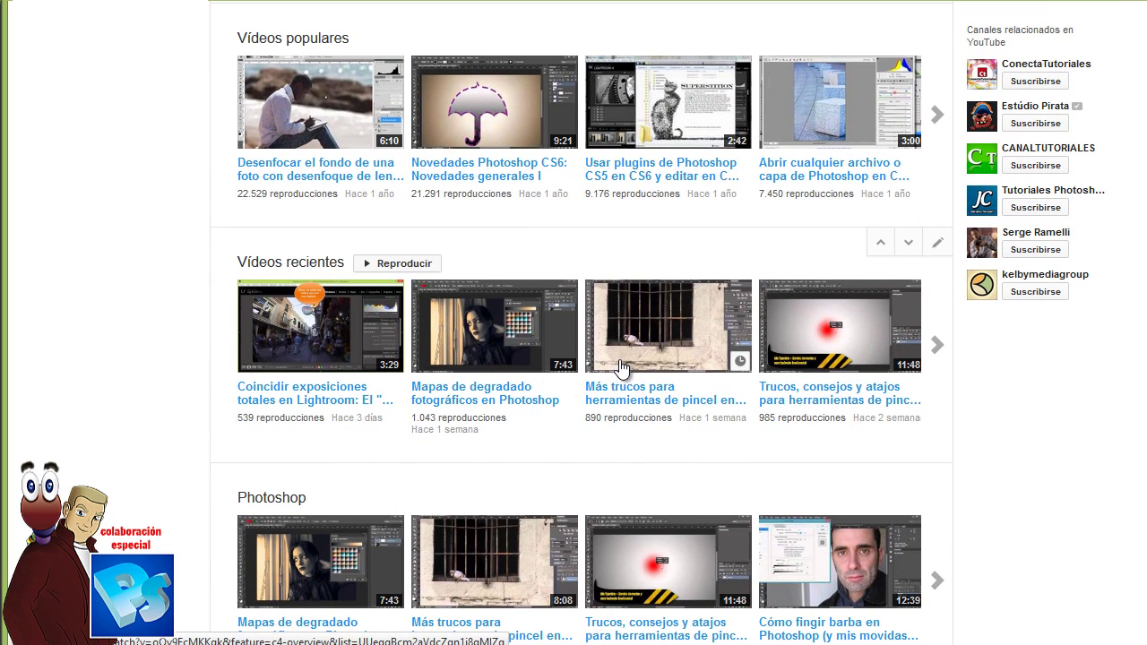
pyautogui.scroll(-3, 623, 367)
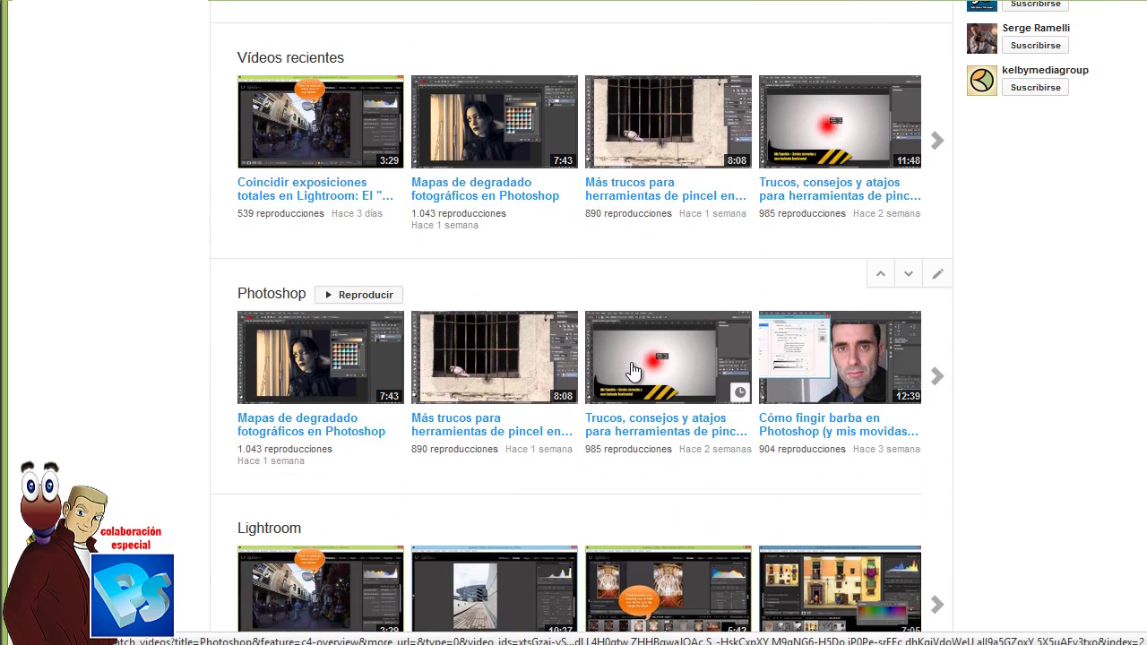
pyautogui.scroll(-3, 629, 369)
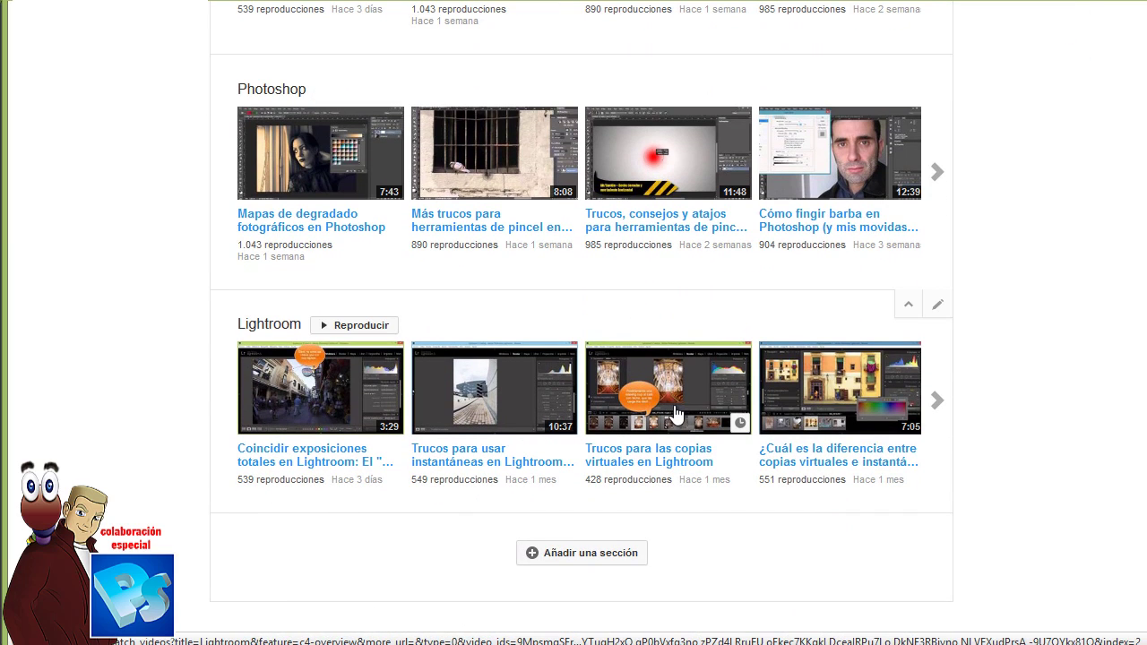
pyautogui.scroll(-1, 705, 448)
pyautogui.scroll(-2, 707, 445)
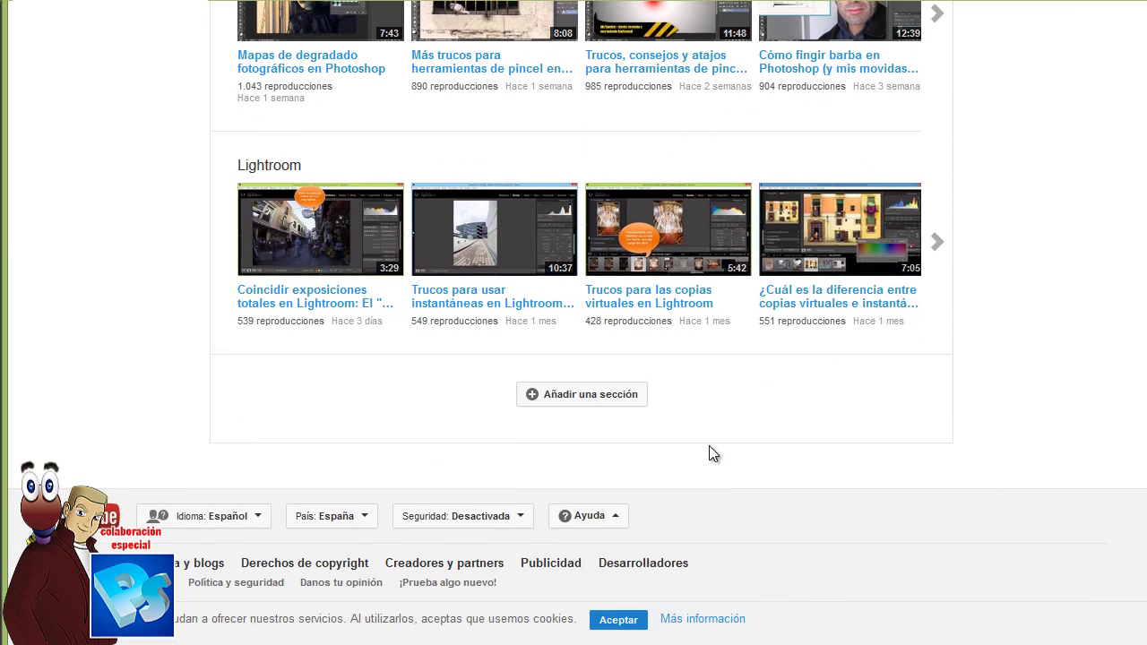
pyautogui.scroll(15, 711, 445)
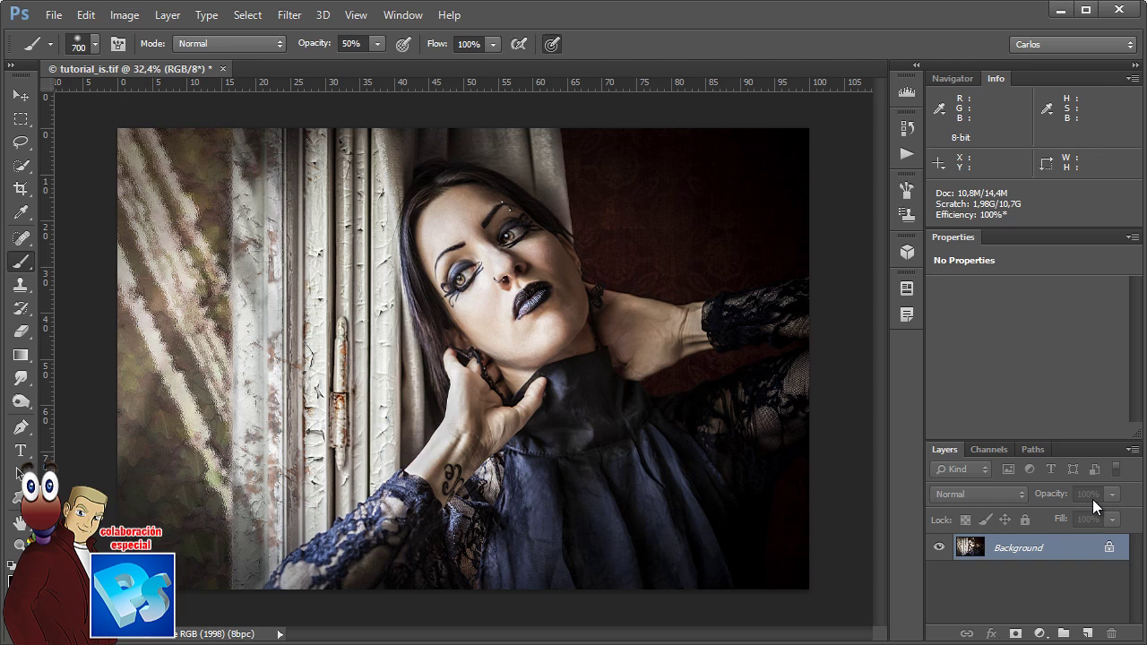
# Convert the Background into a regular layer and add a black-filled layer beneath it
pyautogui.doubleClick(1001, 553)
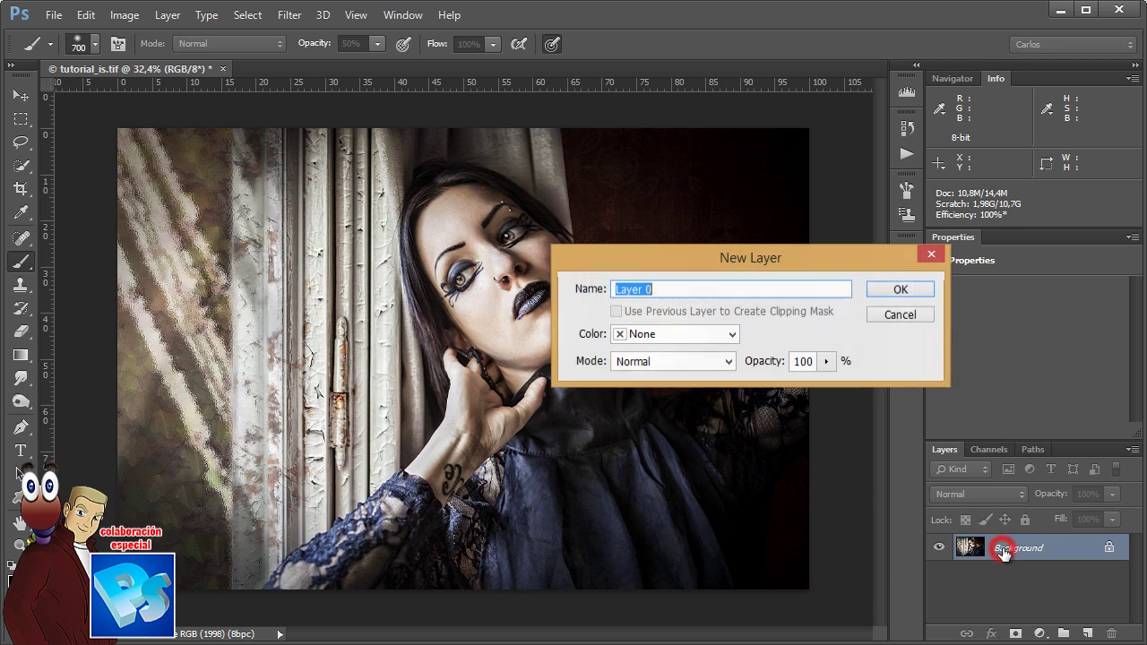
pyautogui.click(894, 290)
pyautogui.keyDown('ctrl'); pyautogui.click(1086, 633); pyautogui.keyUp('ctrl')
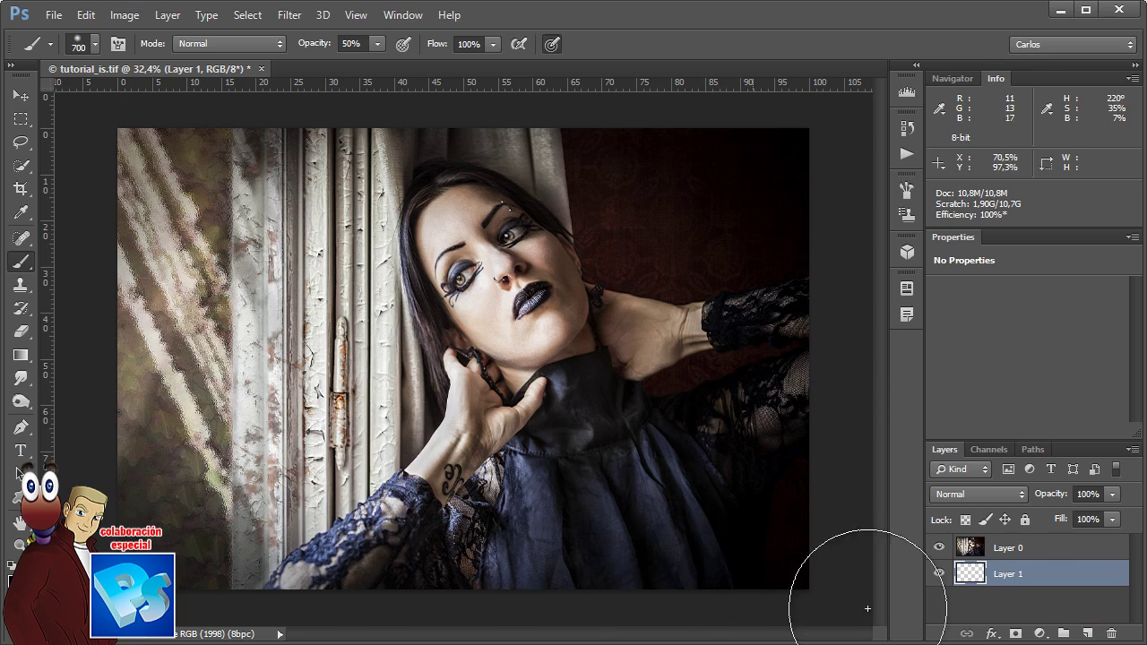
pyautogui.hotkey('alt', 'BackSpace')
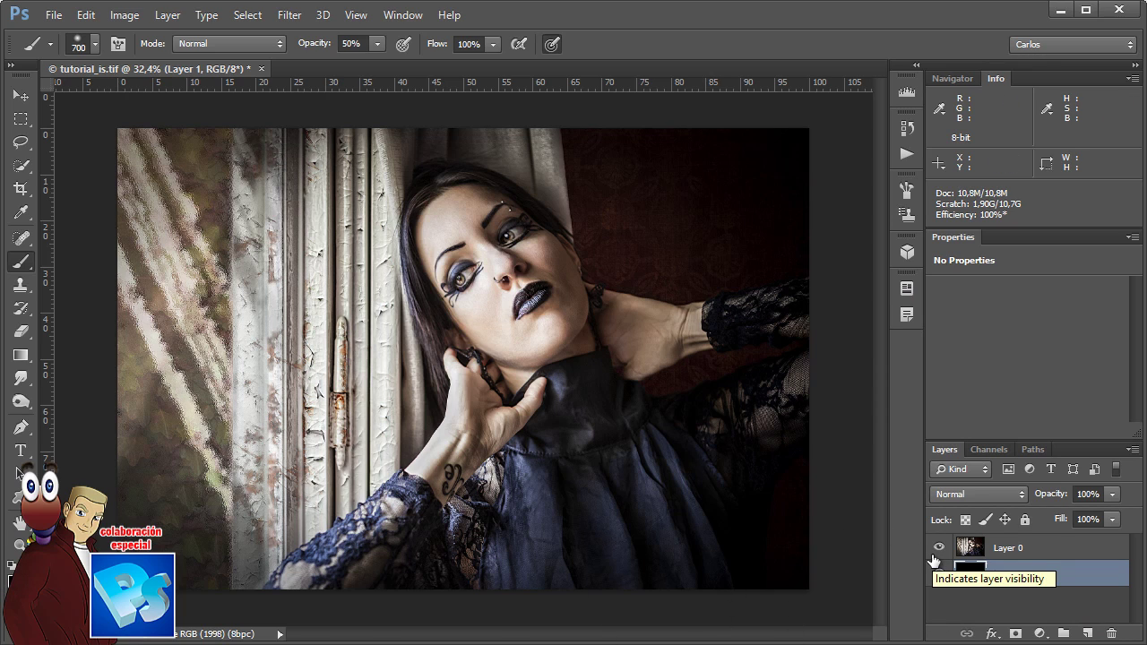
# Add a layer mask to Layer 0 and set the brush to 100% opacity and 0% hardness
pyautogui.click(1019, 547)
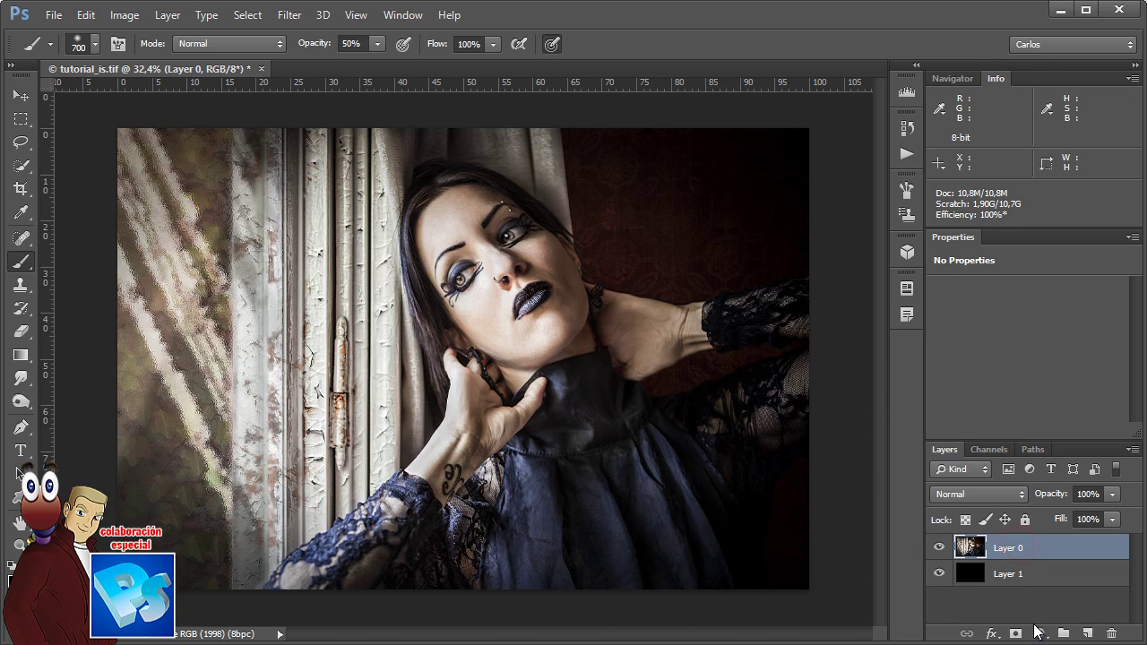
pyautogui.click(1016, 633)
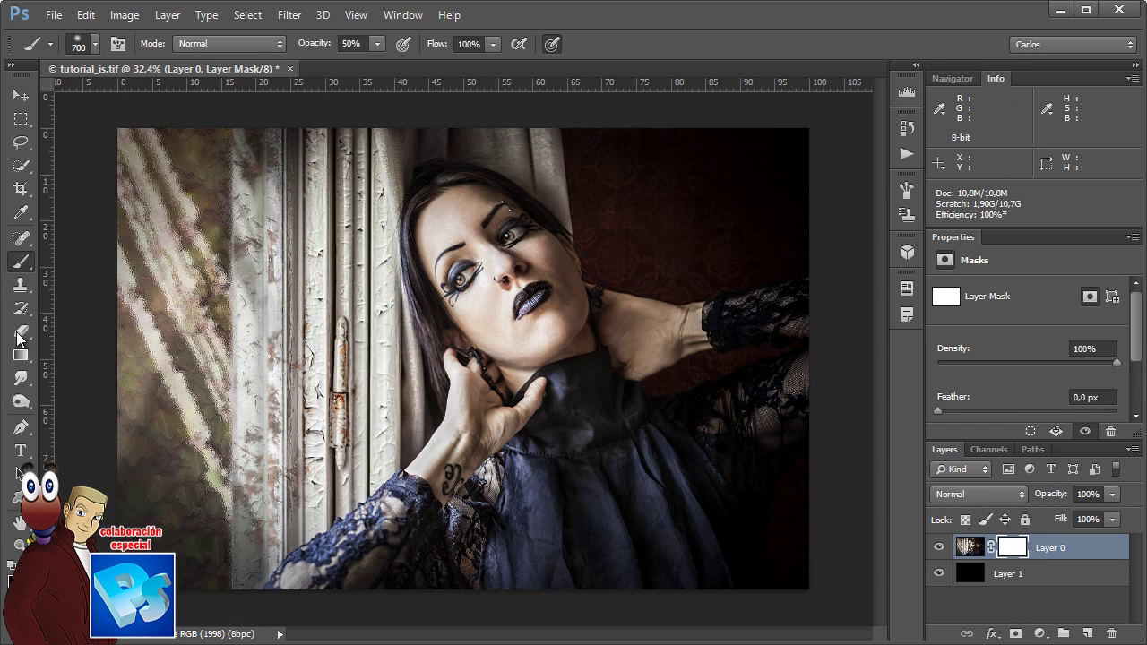
pyautogui.moveTo(316, 47); pyautogui.dragTo(385, 56)
pyautogui.rightClick(264, 180)
pyautogui.click(350, 154)
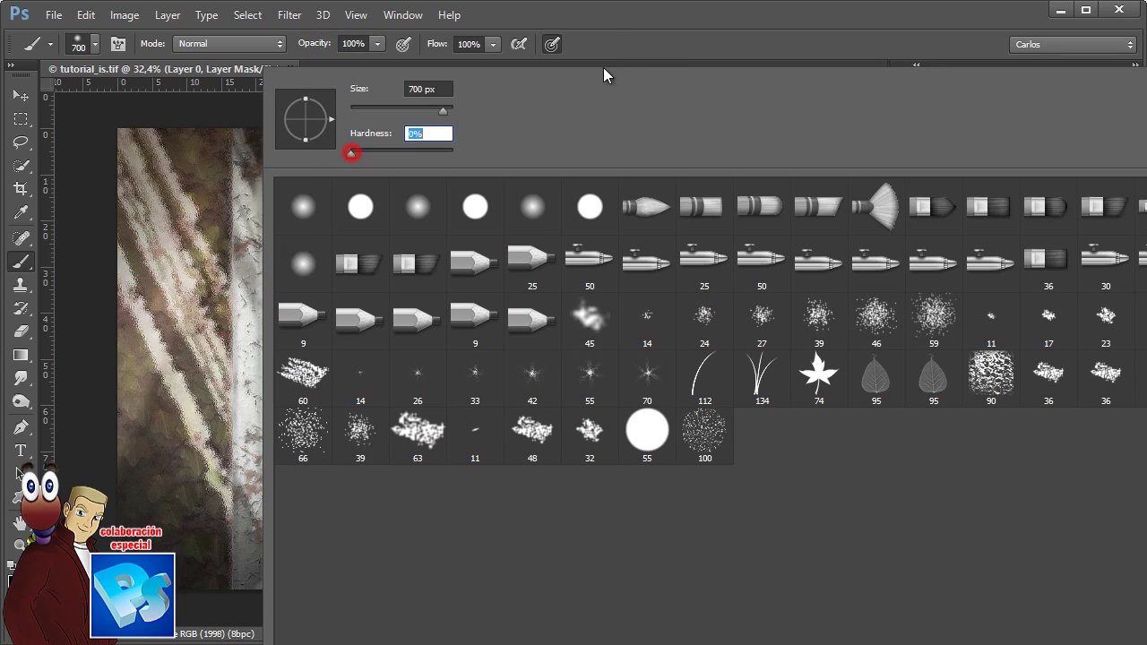
pyautogui.click(639, 38)
# Paint black on the mask to hide the window, curtain and red wall around the woman, reducing the brush to 300 px for the edges
pyautogui.moveTo(130, 513)
pyautogui.mouseDown()
pyautogui.moveTo(103, 427)
pyautogui.moveTo(157, 154)
pyautogui.moveTo(145, 330)
pyautogui.moveTo(345, 143)
pyautogui.moveTo(269, 293)
pyautogui.moveTo(309, 270)
pyautogui.moveTo(212, 405)
pyautogui.moveTo(329, 127)
pyautogui.moveTo(598, 133)
pyautogui.moveTo(667, 121)
pyautogui.moveTo(739, 230)
pyautogui.moveTo(633, 195)
pyautogui.moveTo(612, 276)
pyautogui.mouseUp()
pyautogui.press('[')
pyautogui.press('[')
pyautogui.press('[')
pyautogui.press('[')
pyautogui.moveTo(627, 188)
pyautogui.mouseDown()
pyautogui.moveTo(587, 188)
pyautogui.moveTo(452, 124)
pyautogui.moveTo(327, 242)
pyautogui.moveTo(354, 264)
pyautogui.moveTo(377, 193)
pyautogui.moveTo(368, 313)
pyautogui.moveTo(375, 266)
pyautogui.moveTo(400, 377)
pyautogui.moveTo(393, 348)
pyautogui.moveTo(341, 465)
pyautogui.moveTo(293, 401)
pyautogui.moveTo(230, 577)
pyautogui.moveTo(270, 516)
pyautogui.moveTo(239, 545)
pyautogui.moveTo(395, 431)
pyautogui.moveTo(364, 471)
pyautogui.moveTo(297, 464)
pyautogui.mouseUp()
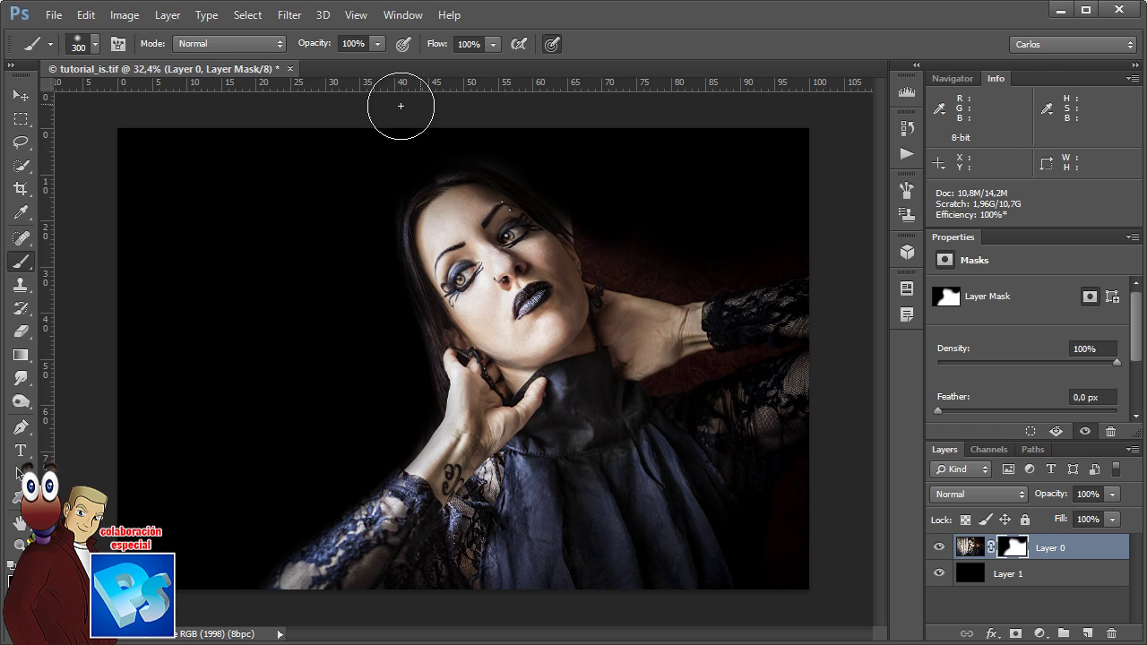
pyautogui.moveTo(615, 260)
pyautogui.mouseDown()
pyautogui.moveTo(824, 236)
pyautogui.moveTo(596, 248)
pyautogui.moveTo(717, 277)
pyautogui.moveTo(646, 382)
pyautogui.moveTo(707, 374)
pyautogui.moveTo(693, 366)
pyautogui.mouseUp()
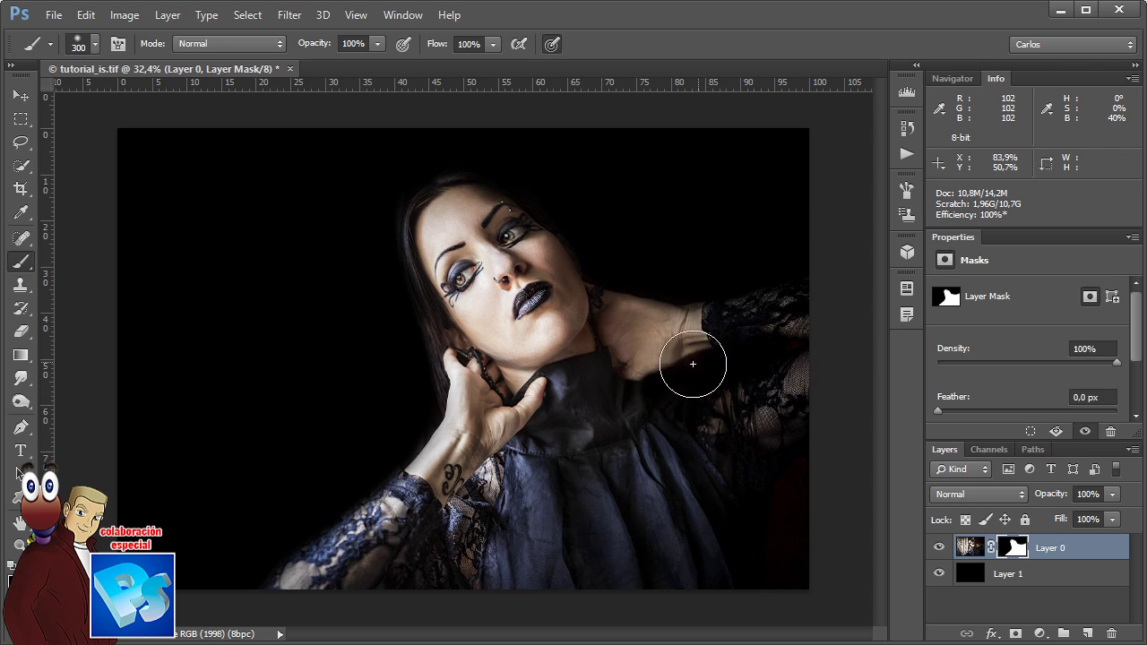
# Fade out the lower sleeve and dress on the mask with an 800 px brush, finishing the strokes at 50% opacity
pyautogui.press(']')
pyautogui.press(']')
pyautogui.press(']')
pyautogui.press(']')
pyautogui.press(']')
pyautogui.moveTo(226, 537)
pyautogui.mouseDown()
pyautogui.moveTo(383, 635)
pyautogui.moveTo(512, 606)
pyautogui.moveTo(621, 609)
pyautogui.mouseUp()
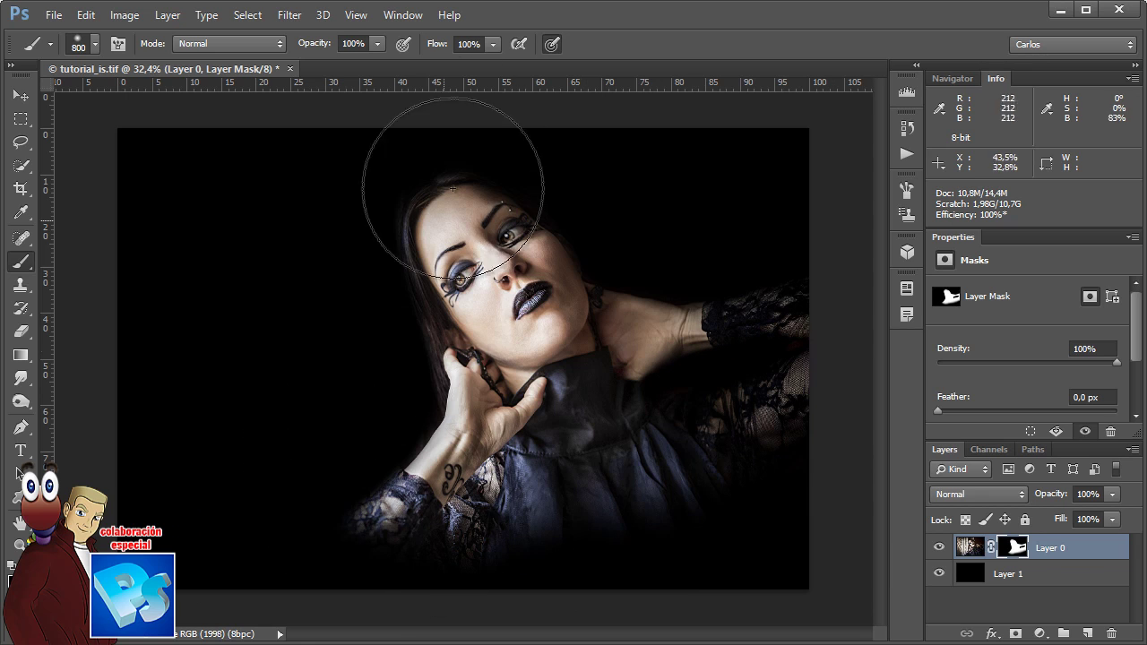
pyautogui.press('5')
pyautogui.moveTo(391, 568)
pyautogui.mouseDown()
pyautogui.moveTo(501, 574)
pyautogui.moveTo(683, 538)
pyautogui.moveTo(758, 509)
pyautogui.moveTo(701, 564)
pyautogui.mouseUp()
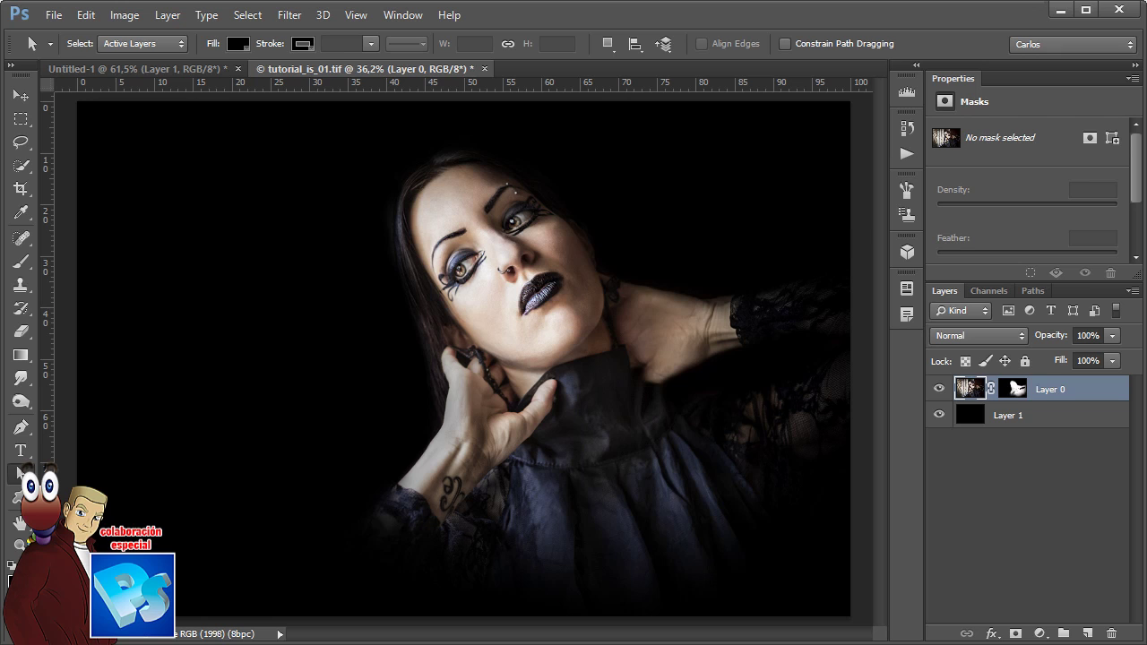
# Define the masked portrait as a pattern named tutorial_is_01.tif and add a black-filled layer above Layer 0
pyautogui.click(84, 15)
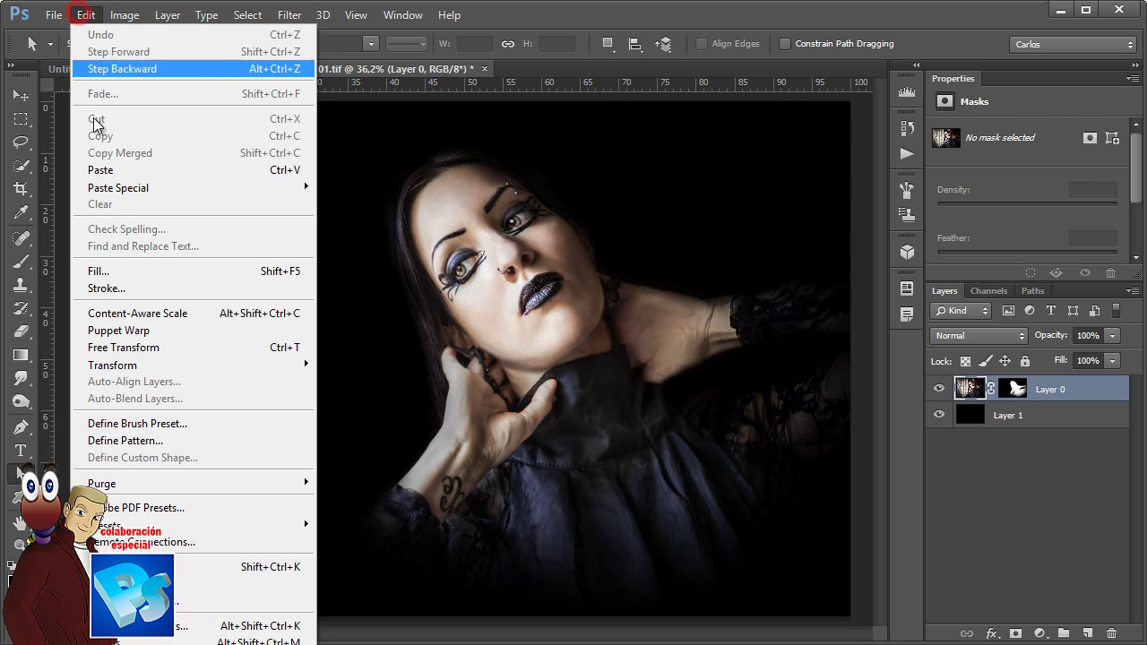
pyautogui.click(168, 439)
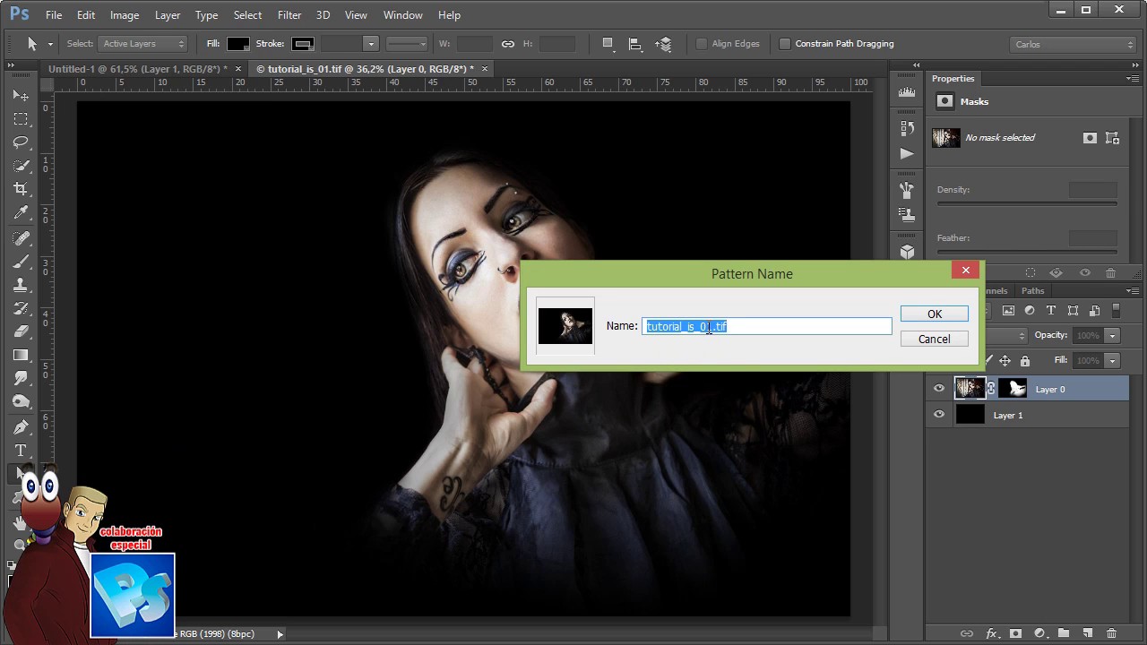
pyautogui.press('Return')
pyautogui.click(1086, 633)
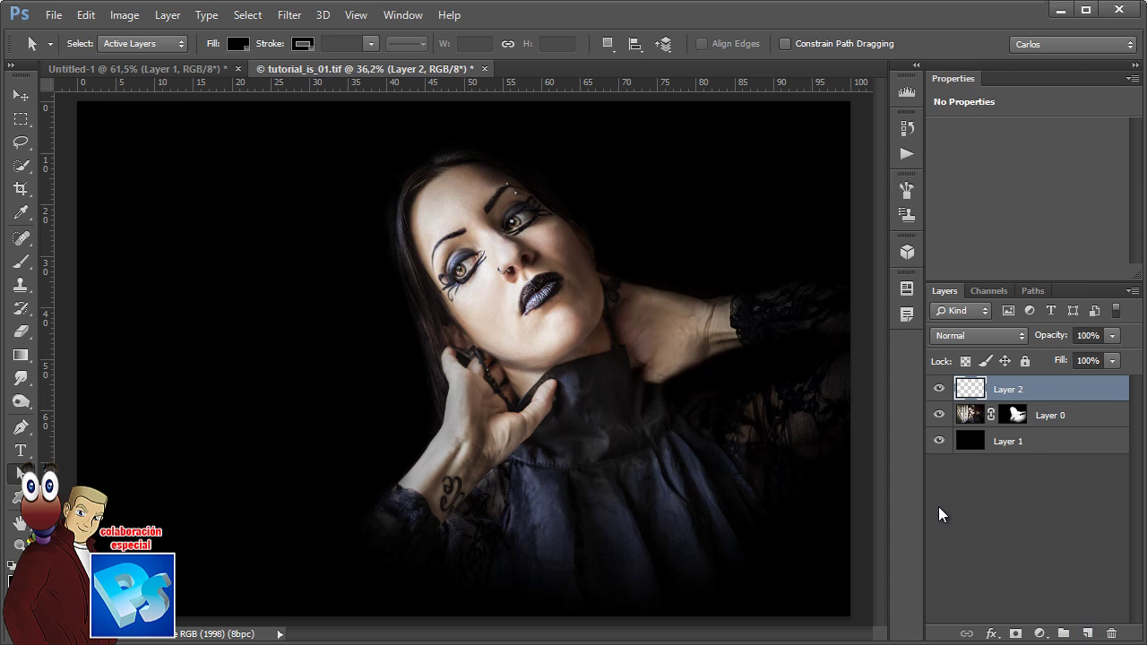
pyautogui.hotkey('alt', 'BackSpace')
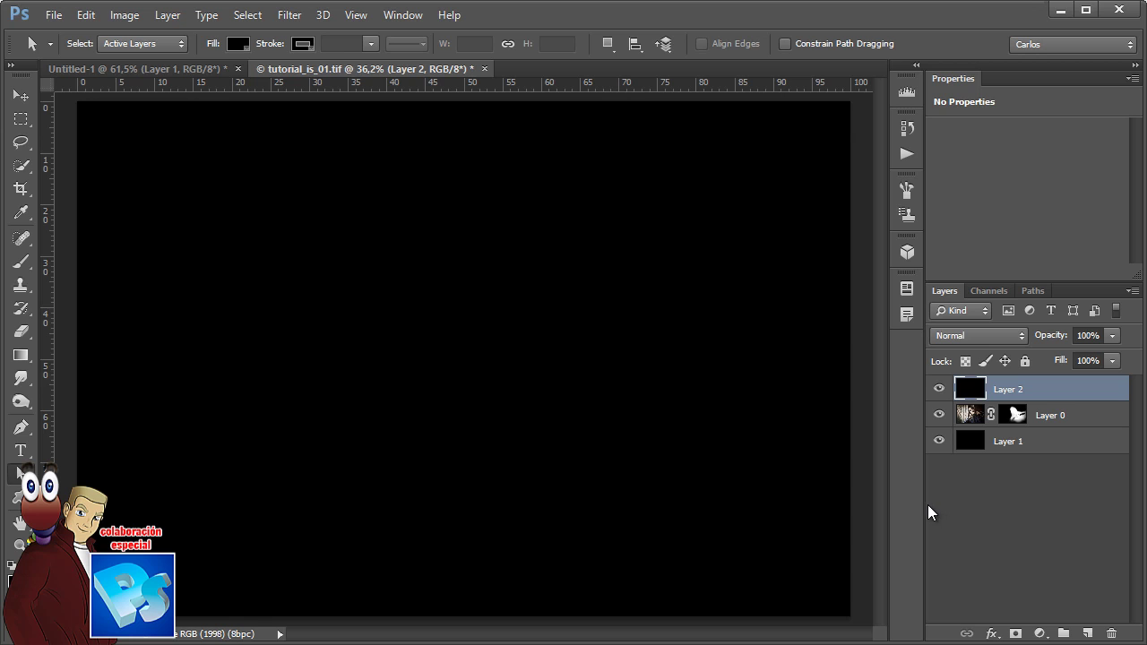
# Give Layer 2 a drop shadow with 2% spread and a size of 20 px
pyautogui.click(1051, 396)
pyautogui.doubleClick(1052, 395)
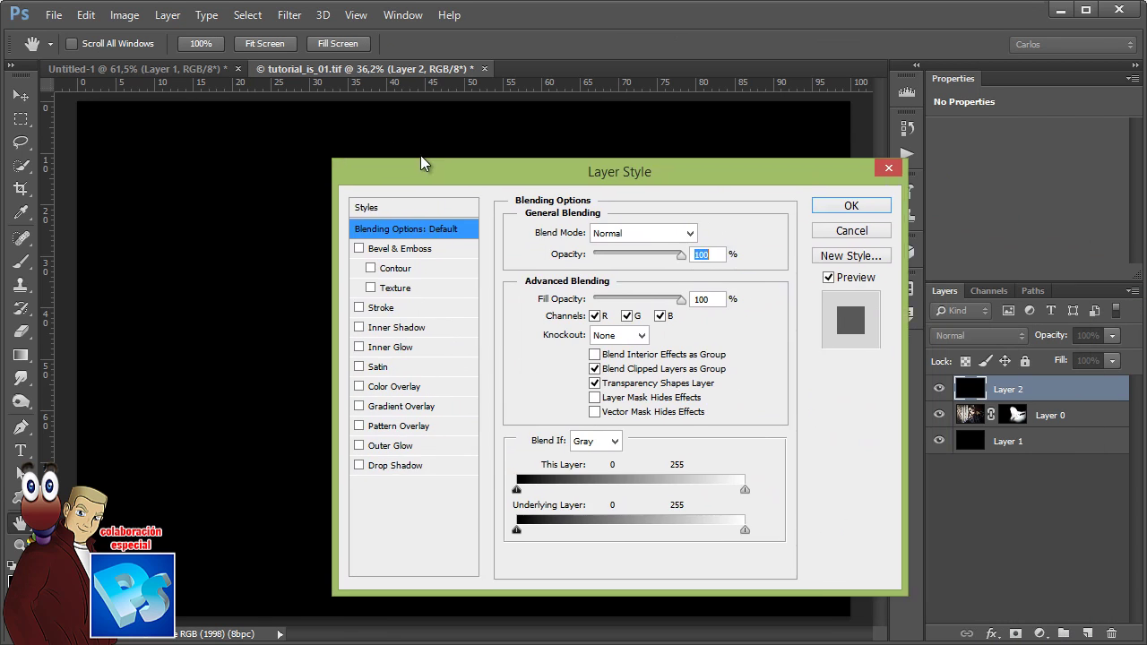
pyautogui.moveTo(423, 163); pyautogui.dragTo(226, 131)
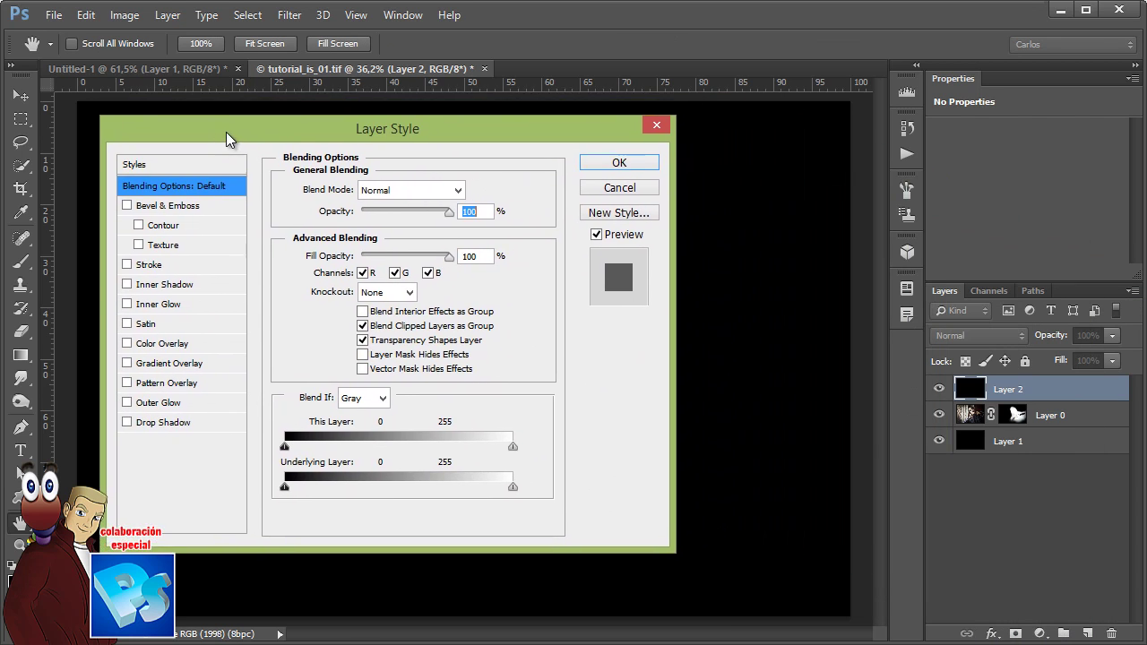
pyautogui.click(163, 423)
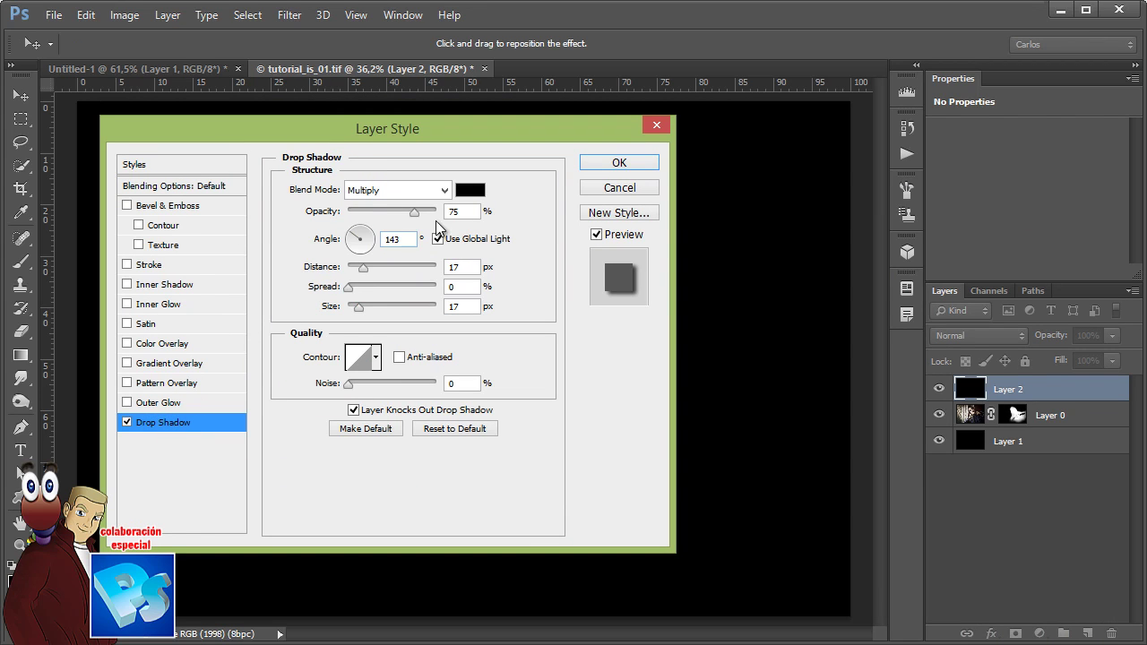
pyautogui.doubleClick(401, 239)
pyautogui.click(466, 268)
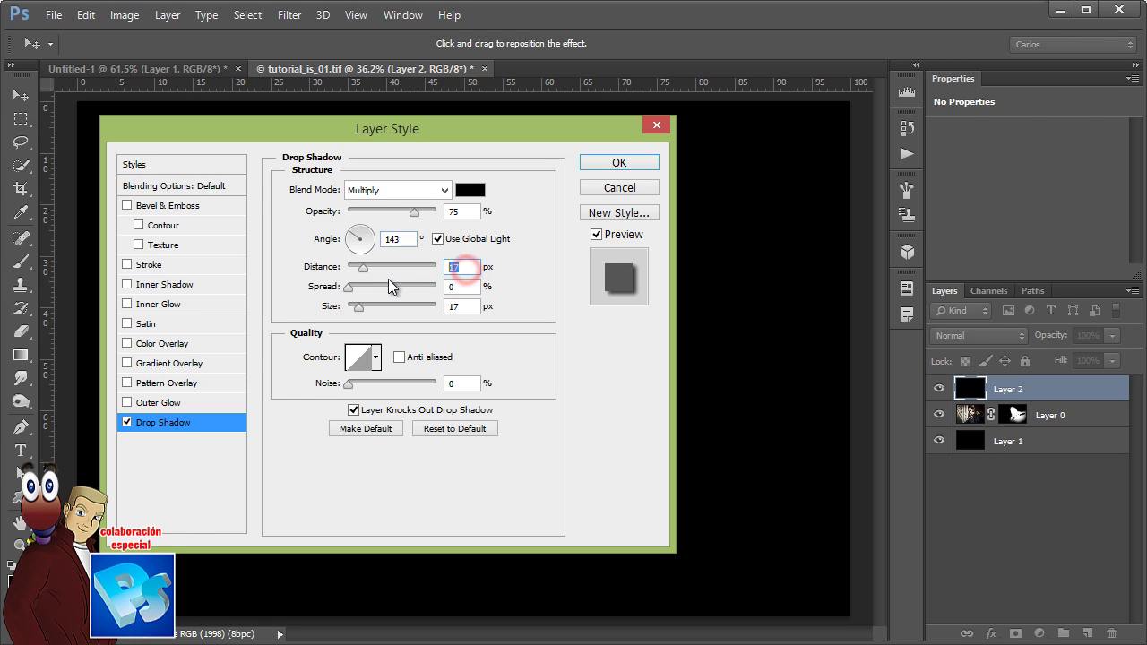
pyautogui.click(466, 286)
pyautogui.write('2')
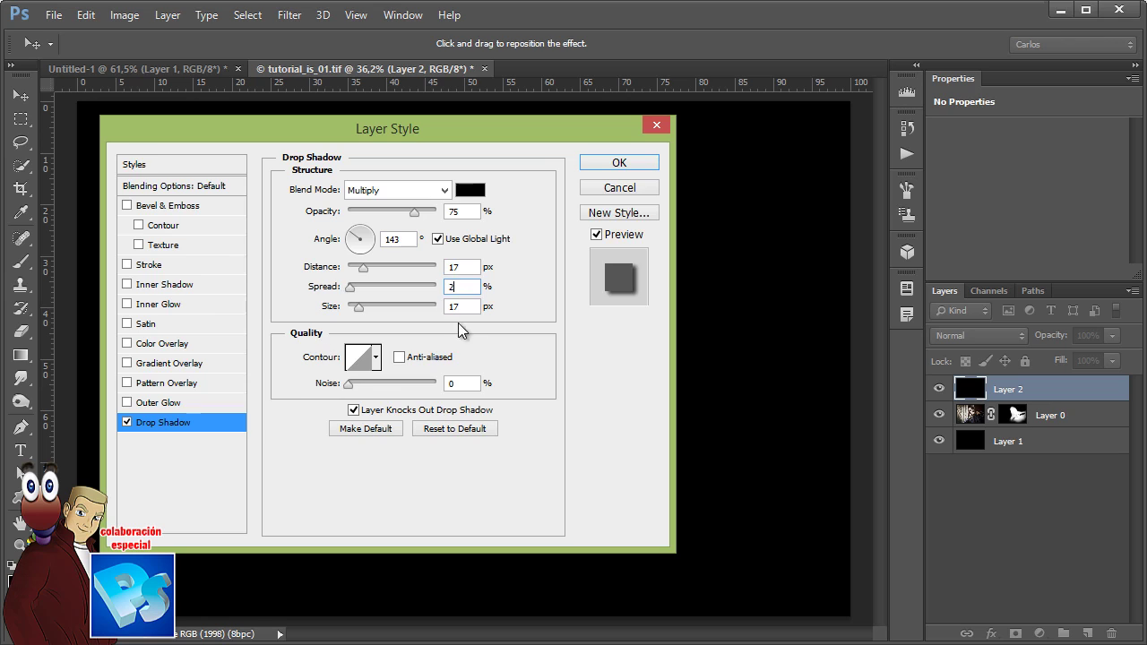
pyautogui.click(466, 307)
pyautogui.press('BackSpace')
pyautogui.press('BackSpace')
pyautogui.write('20')
# Add a pattern overlay to Layer 2 using the saved portrait pattern and apply the layer style
pyautogui.click(128, 382)
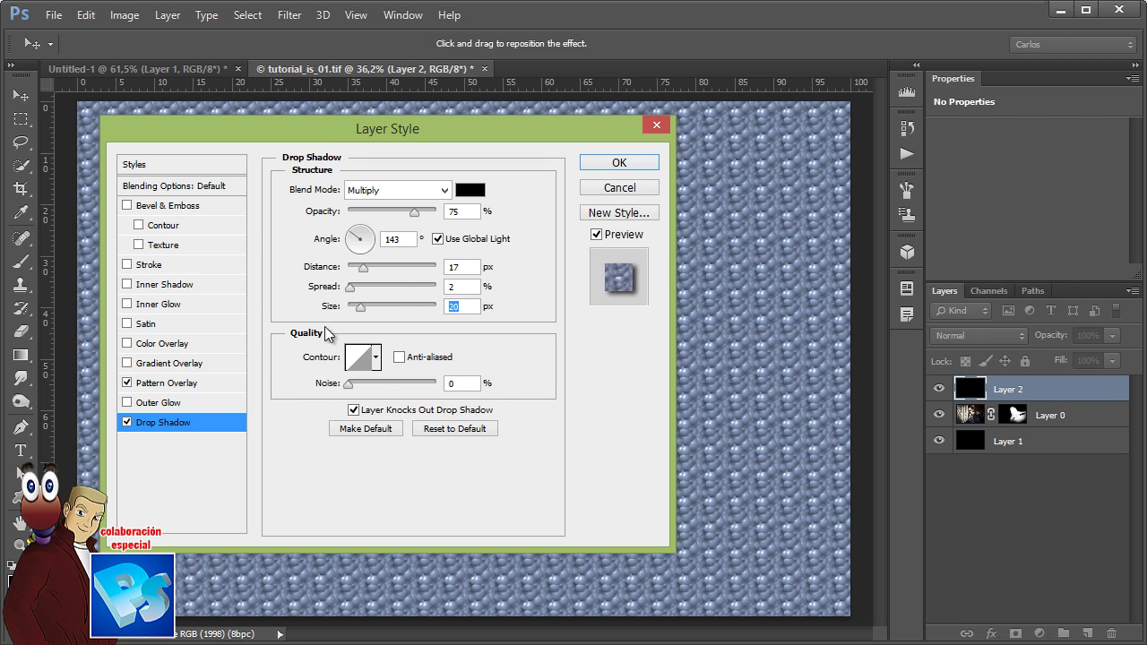
pyautogui.click(215, 381)
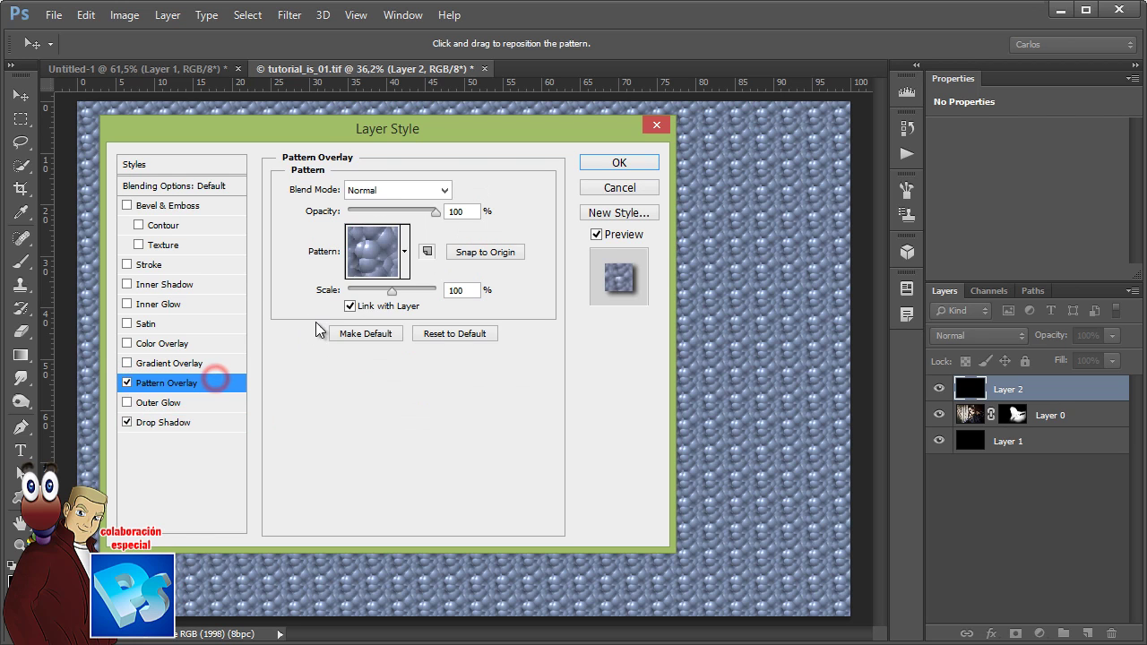
pyautogui.click(406, 259)
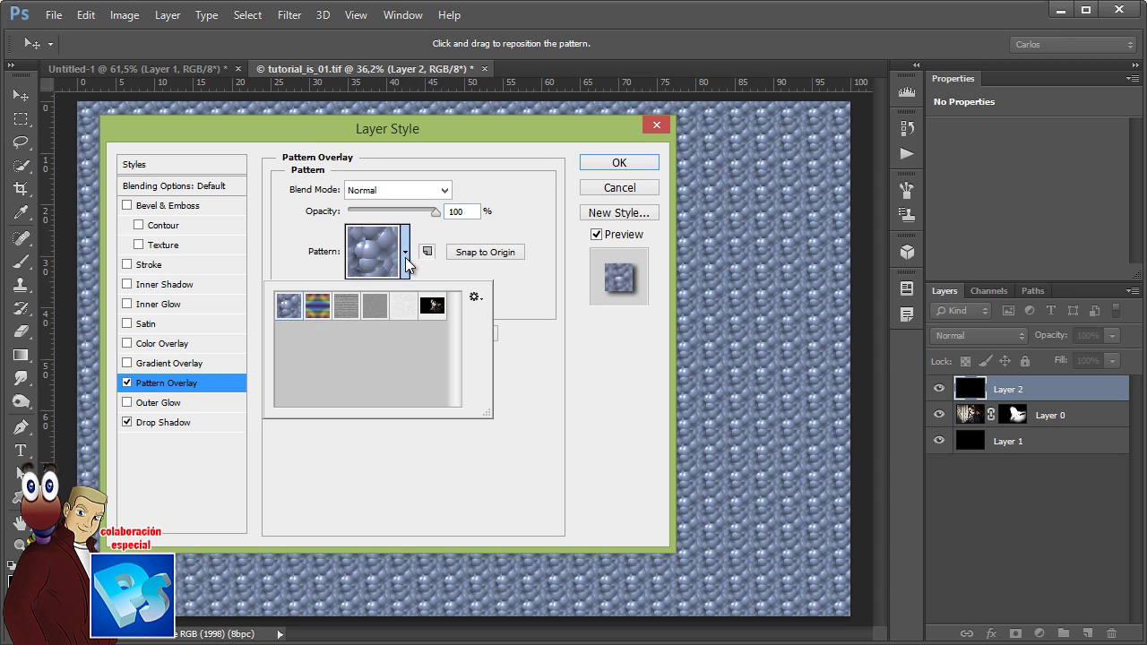
pyautogui.click(433, 308)
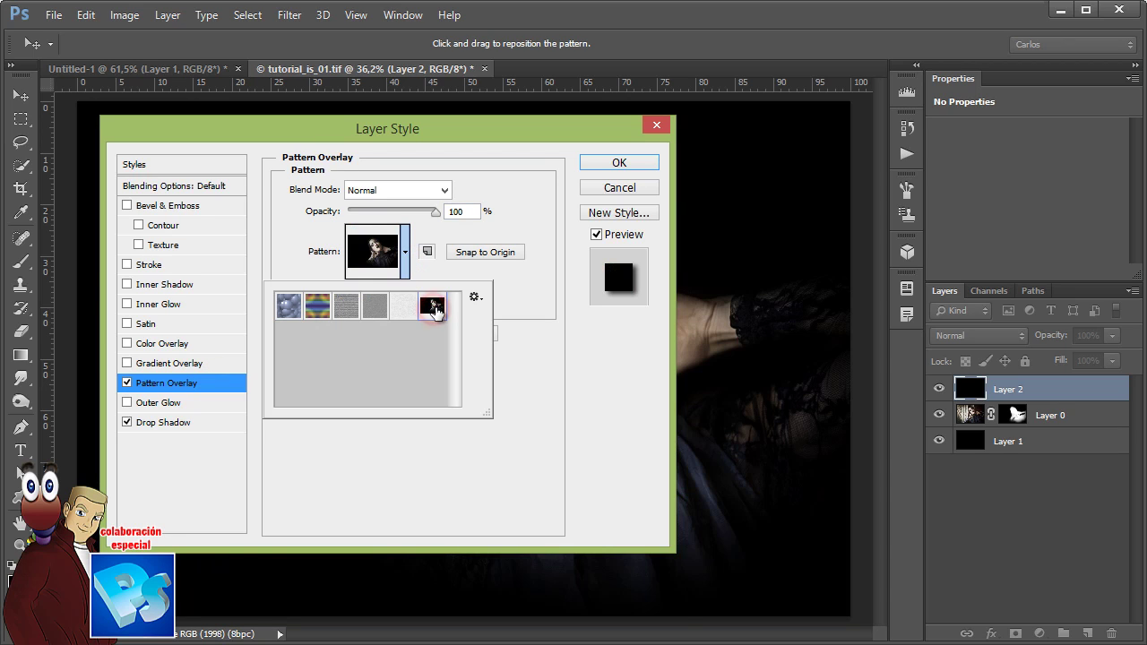
pyautogui.moveTo(449, 139); pyautogui.dragTo(934, 85)
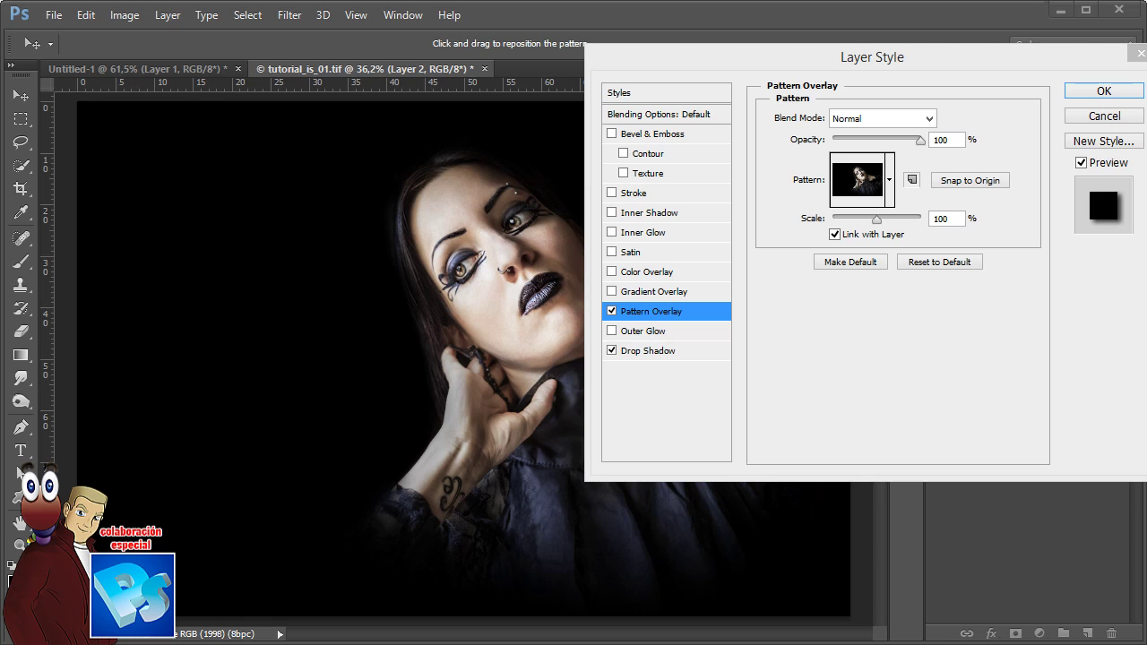
pyautogui.click(1107, 93)
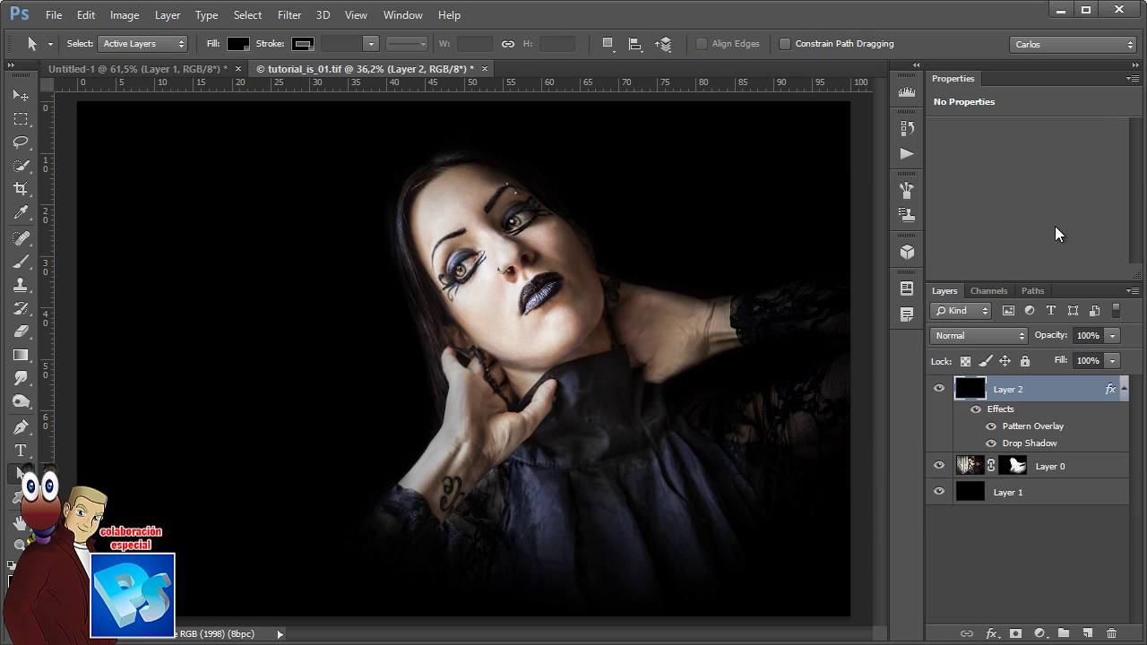
# Duplicate Layer 2 with its effects until there are four copies stacked above it
pyautogui.hotkey('ctrl', 'j')
pyautogui.hotkey('ctrl', 'j')
pyautogui.hotkey('ctrl', 'j')
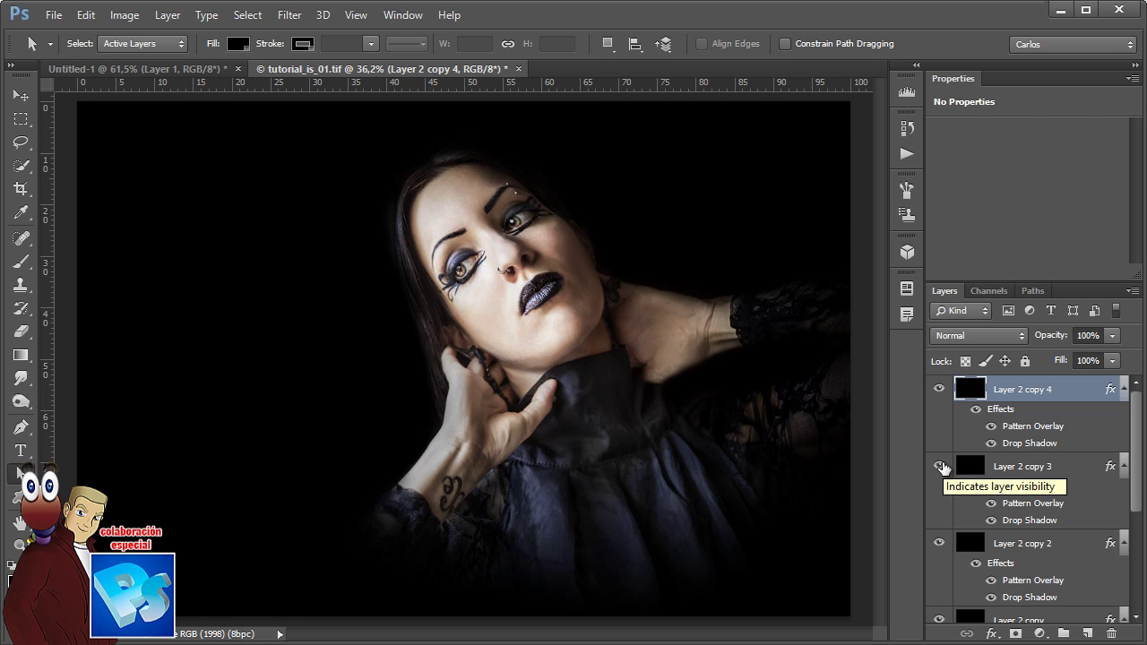
# Draw a closed curved path around the lips with the Pen tool in Path mode
pyautogui.click(21, 428)
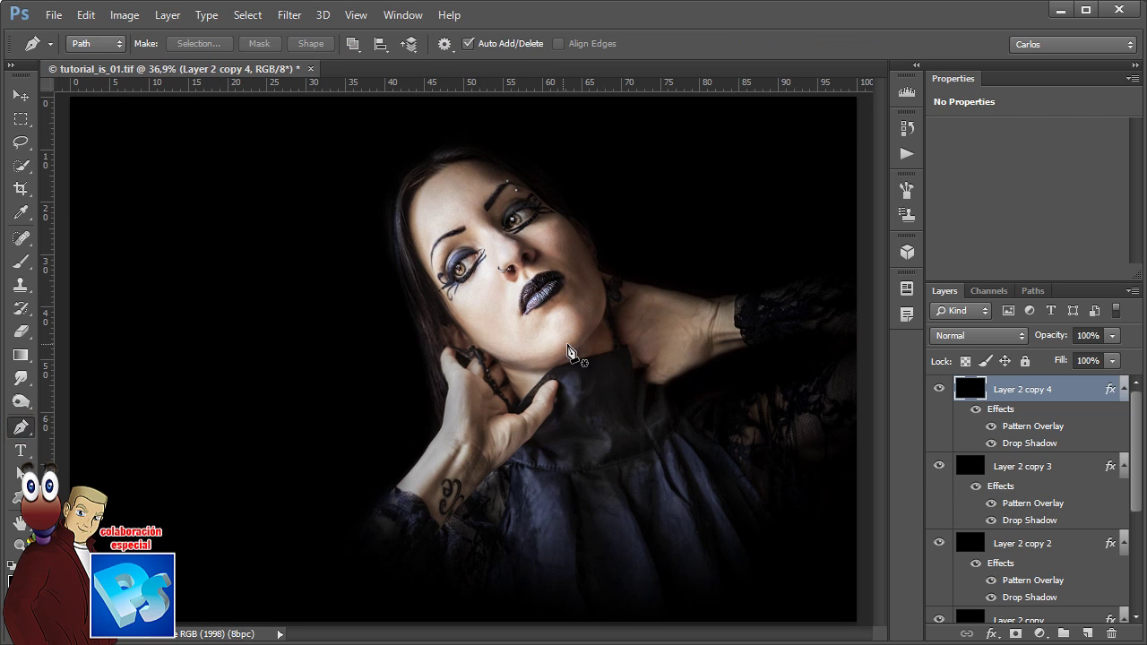
pyautogui.click(524, 238)
pyautogui.click(647, 340)
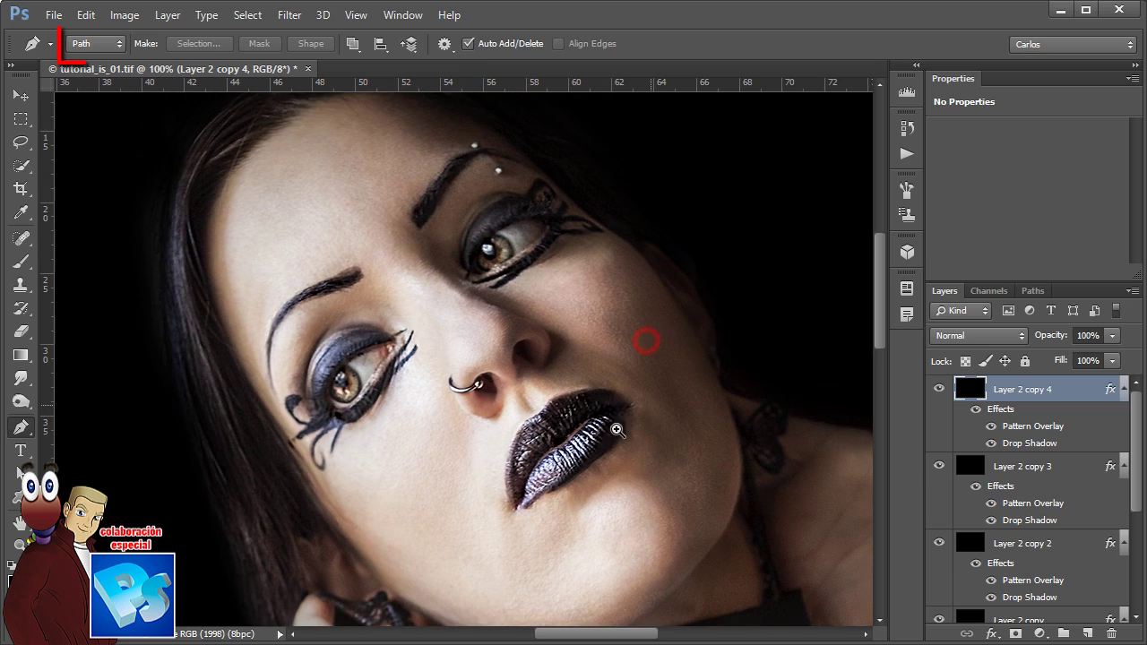
pyautogui.click(617, 430)
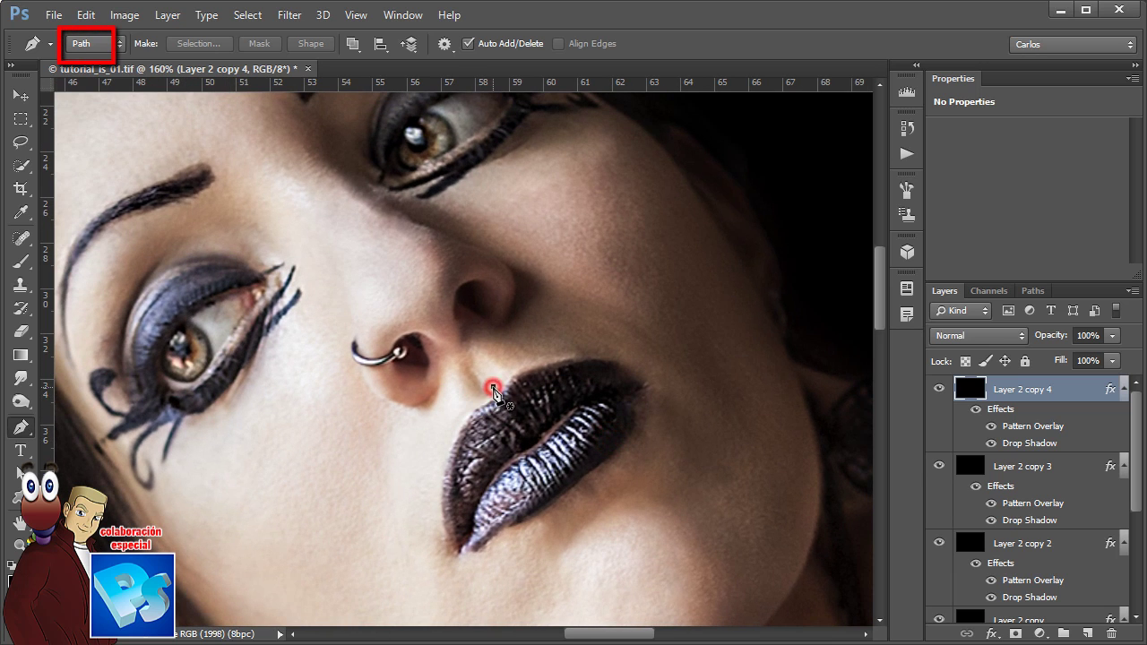
pyautogui.moveTo(493, 391); pyautogui.dragTo(432, 374)
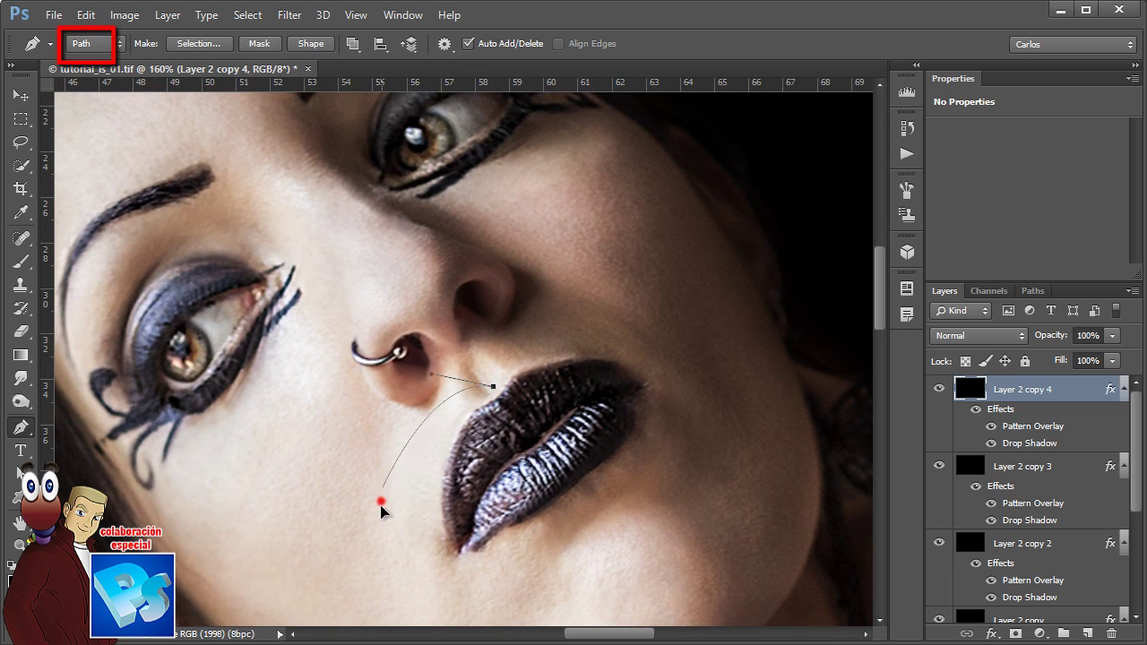
pyautogui.moveTo(384, 530); pyautogui.dragTo(402, 584)
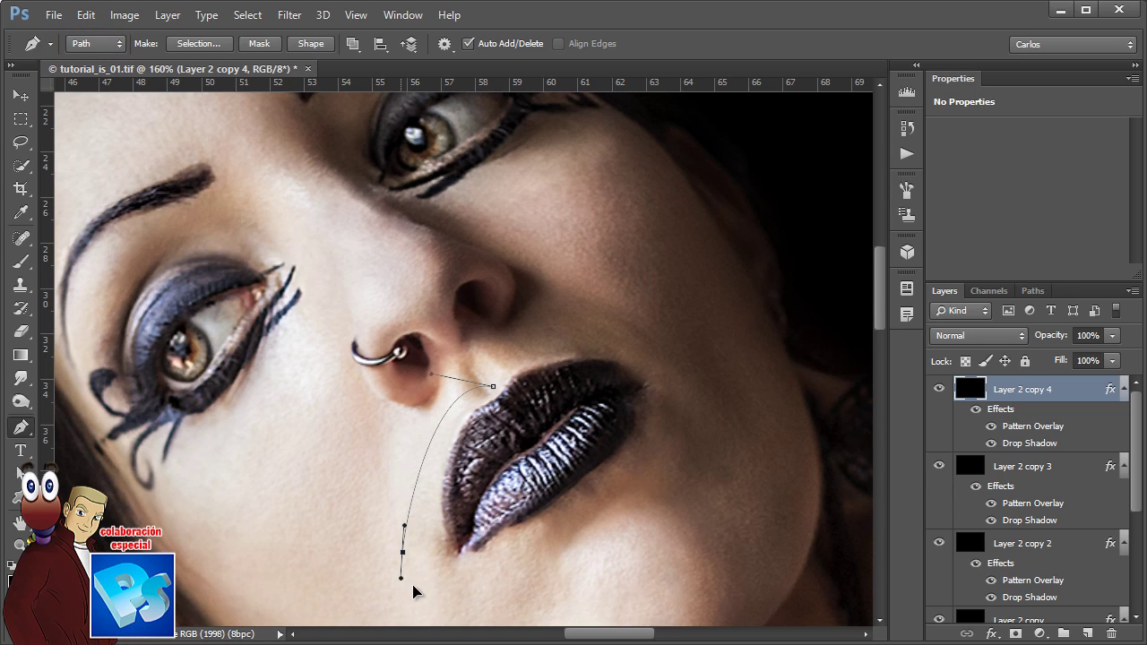
pyautogui.moveTo(457, 615); pyautogui.dragTo(450, 612)
pyautogui.moveTo(574, 543); pyautogui.dragTo(605, 517)
pyautogui.moveTo(680, 443); pyautogui.dragTo(682, 419)
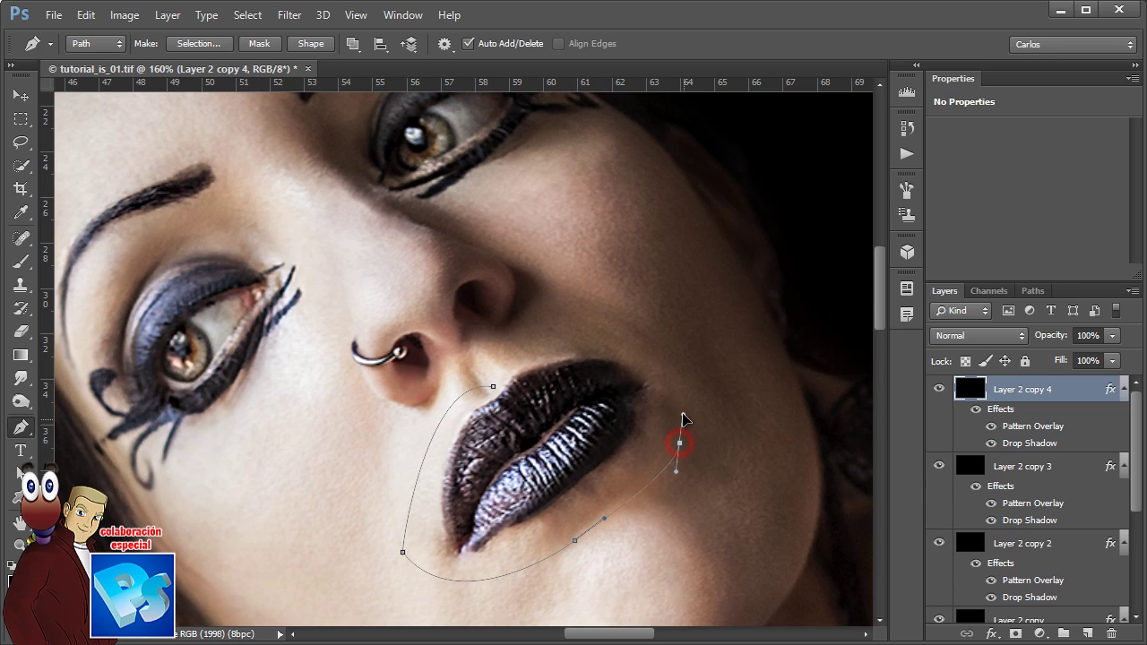
pyautogui.click(682, 360)
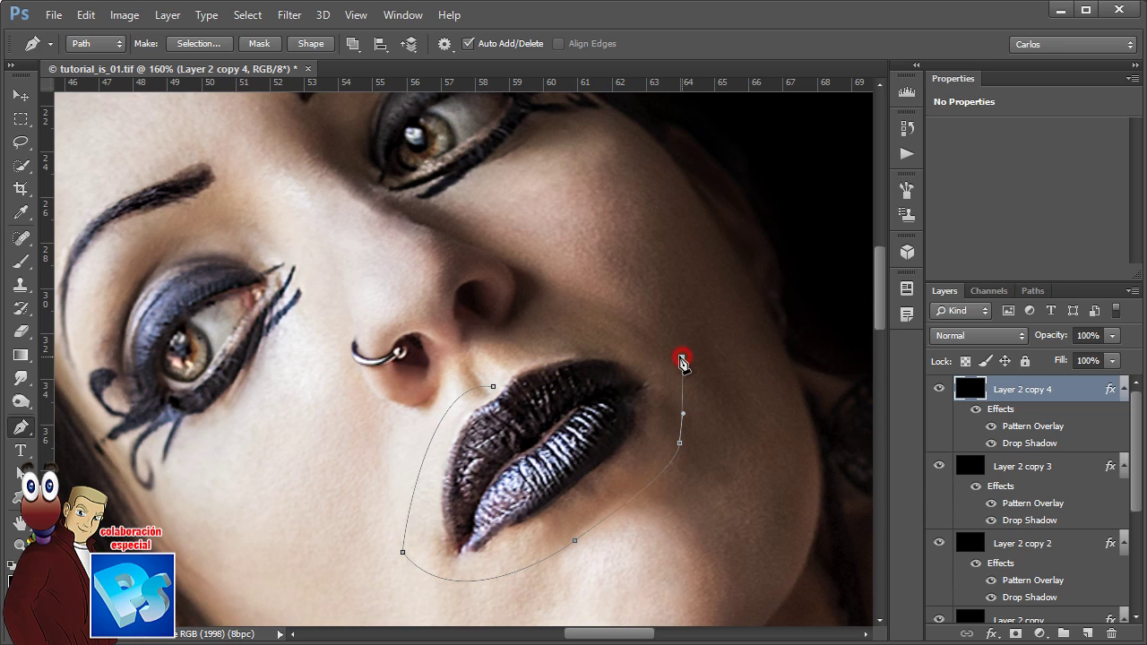
pyautogui.click(493, 386)
# Apply the lip path as a vector mask on Layer 2 copy 4 and hide the path outline
pyautogui.click(165, 15)
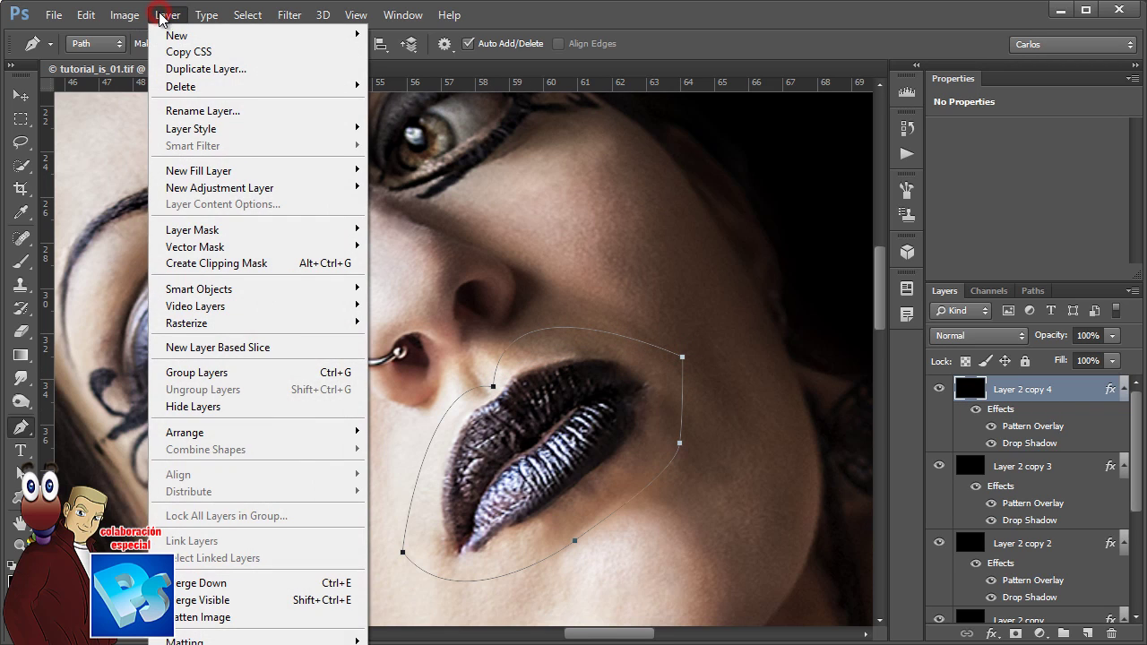
pyautogui.moveTo(205, 247)
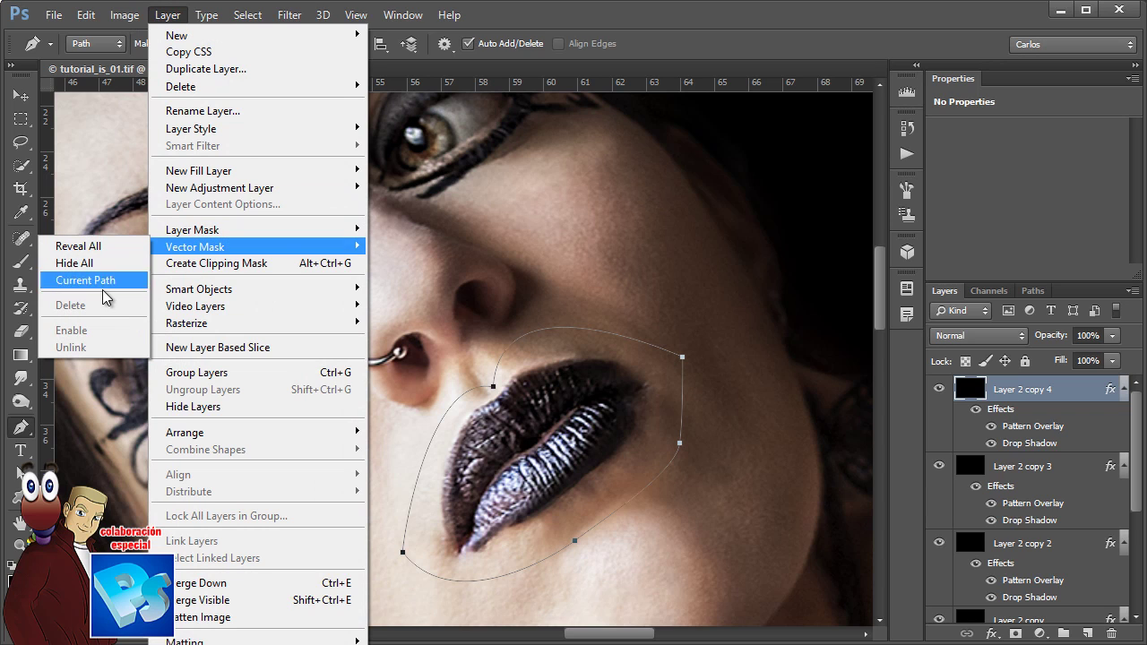
pyautogui.click(628, 20)
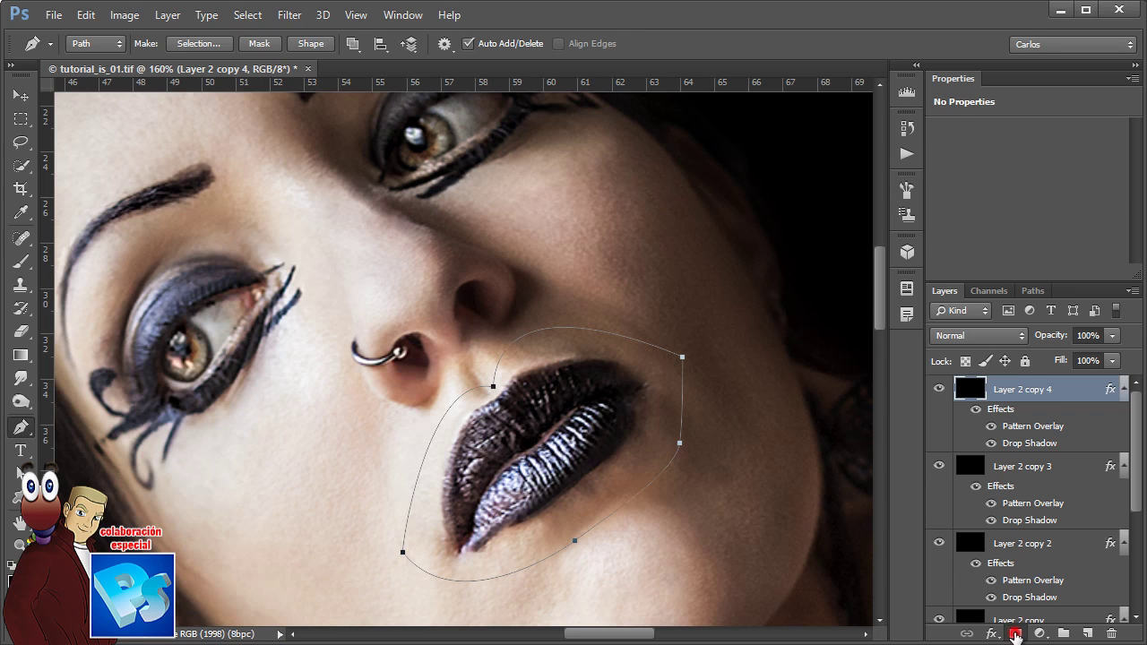
pyautogui.click(1015, 634)
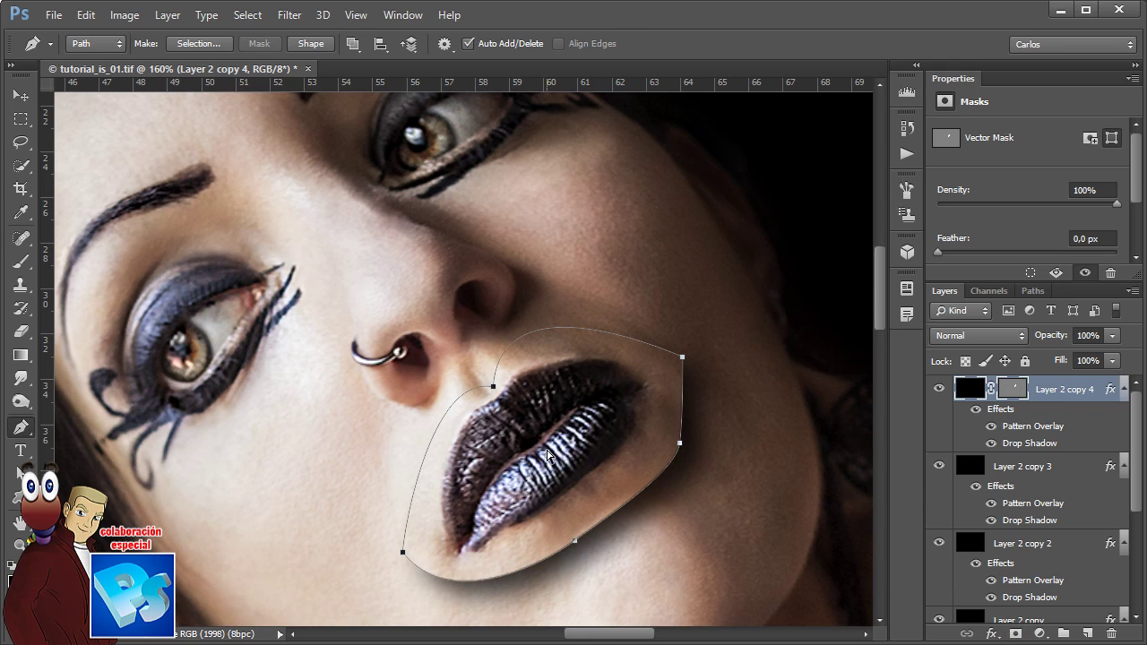
pyautogui.hotkey('ctrl', 'h')
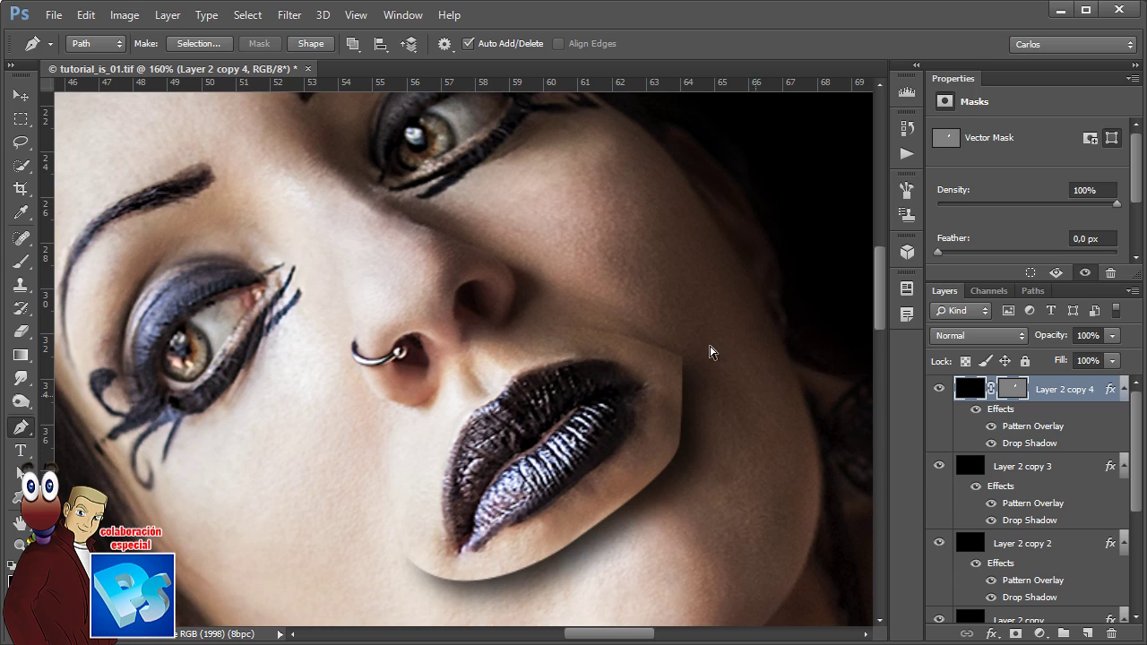
# Round off the sharp upper corner of the lips' vector mask beside the corner of the mouth
pyautogui.hotkey('ctrl', 'h')
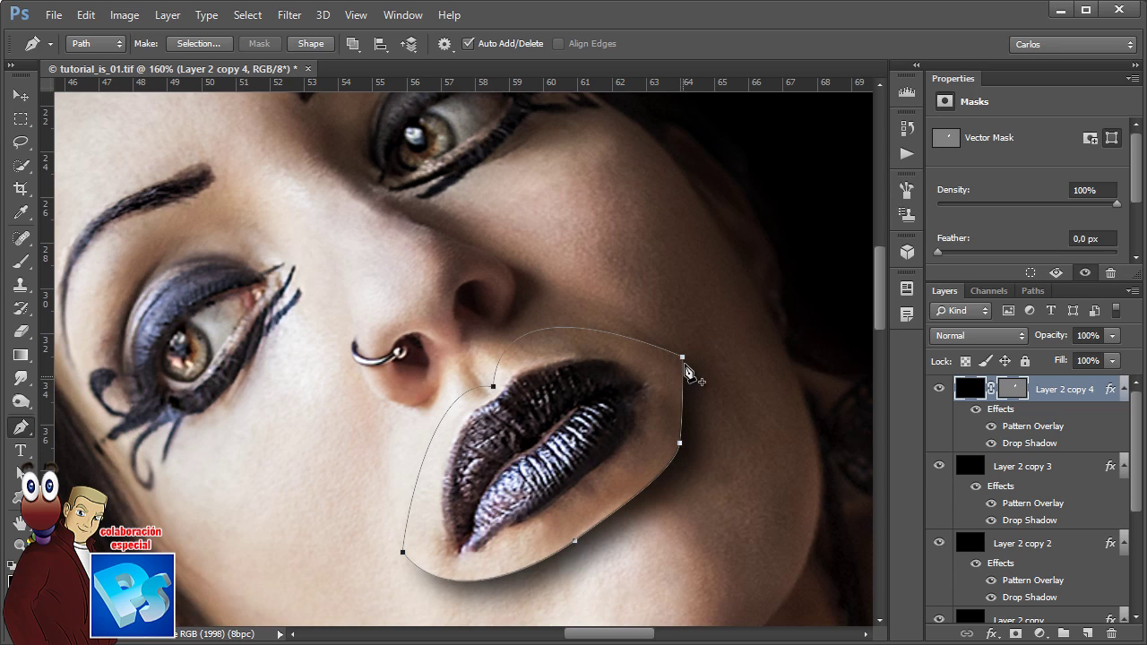
pyautogui.moveTo(682, 357); pyautogui.dragTo(661, 330)
pyautogui.hotkey('ctrl', 'h')
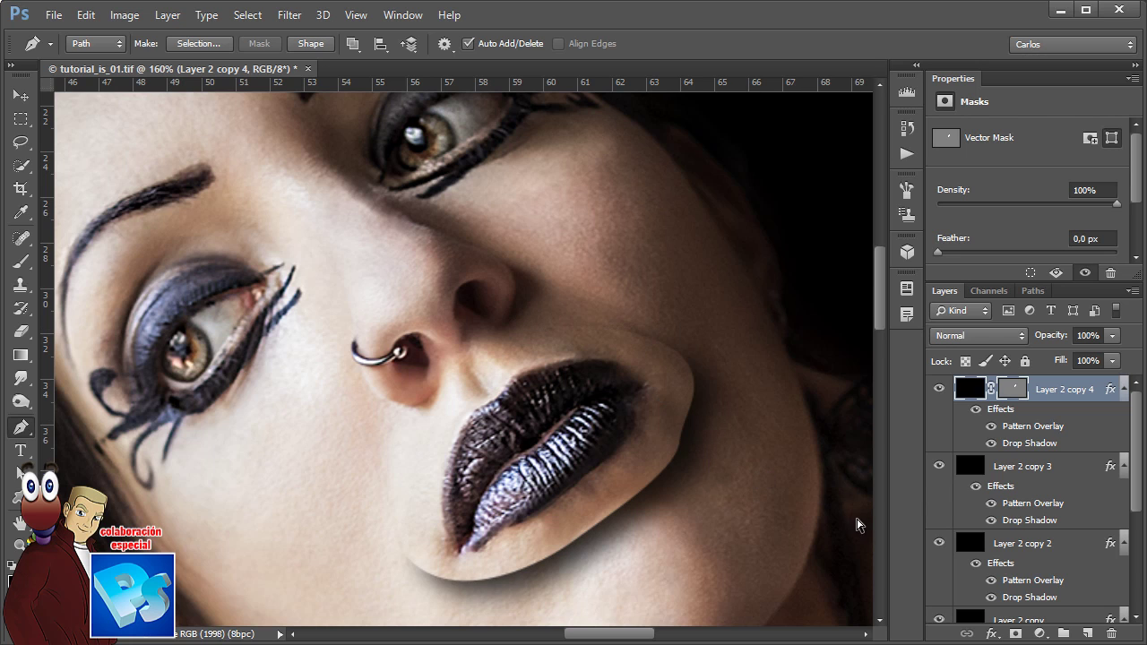
pyautogui.moveTo(742, 497); pyautogui.dragTo(626, 492)
pyautogui.moveTo(706, 530); pyautogui.dragTo(611, 462)
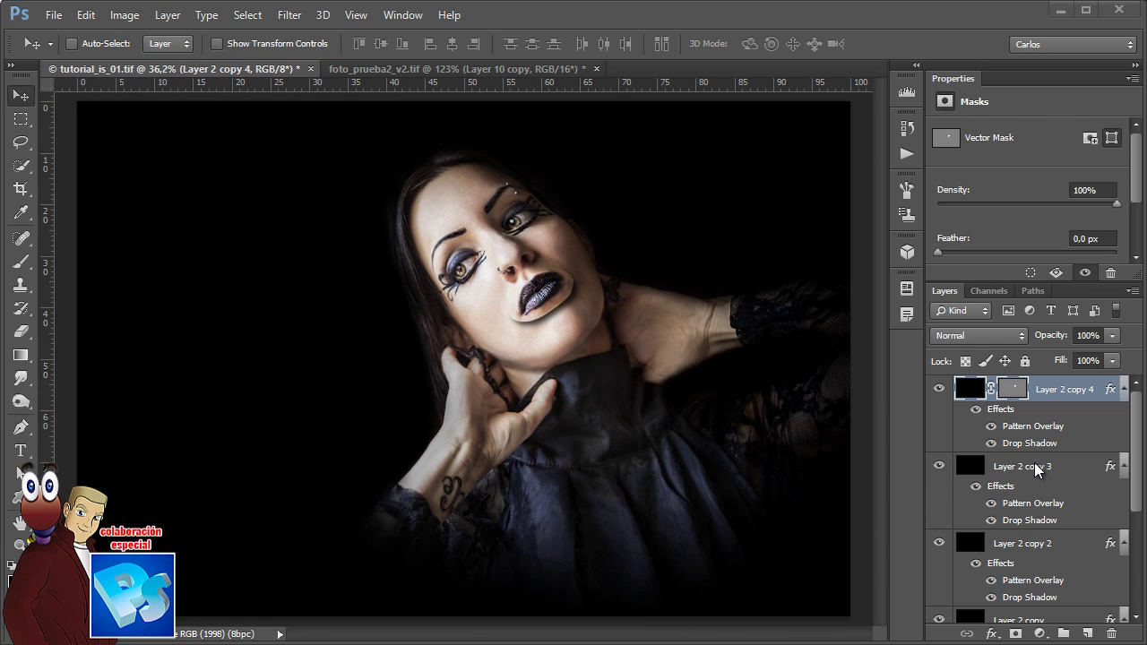
# For Layer 2 copy 3, draw a pen path around the shaded nostril and up the bridge of the nose
pyautogui.click(1032, 467)
pyautogui.press('p')
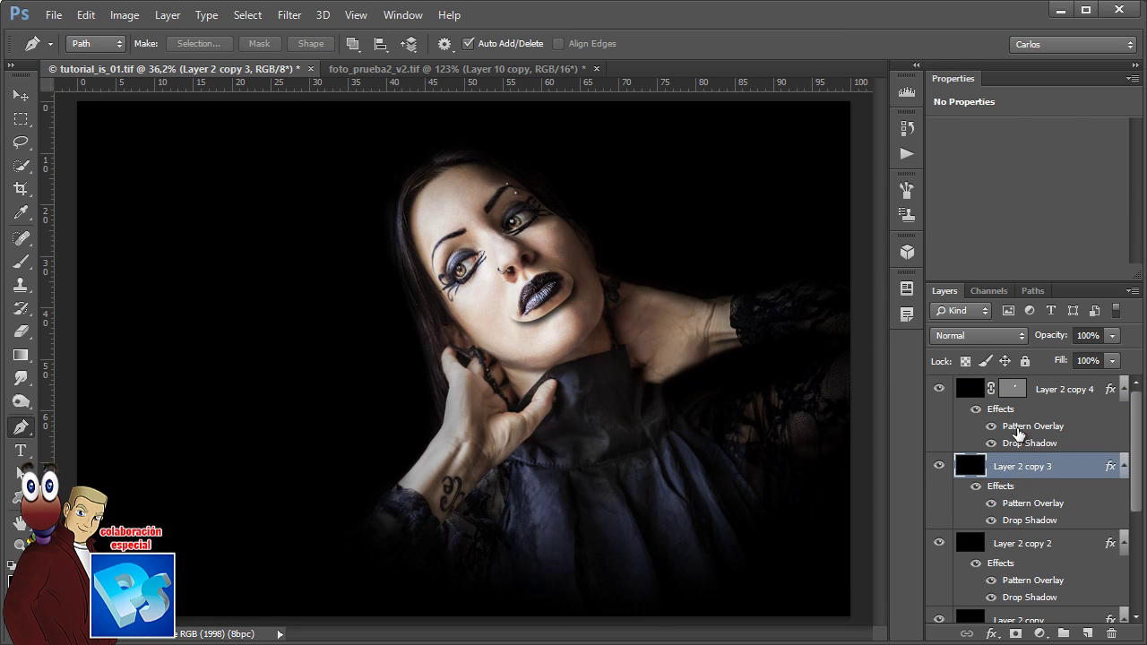
pyautogui.moveTo(757, 259); pyautogui.dragTo(832, 278)
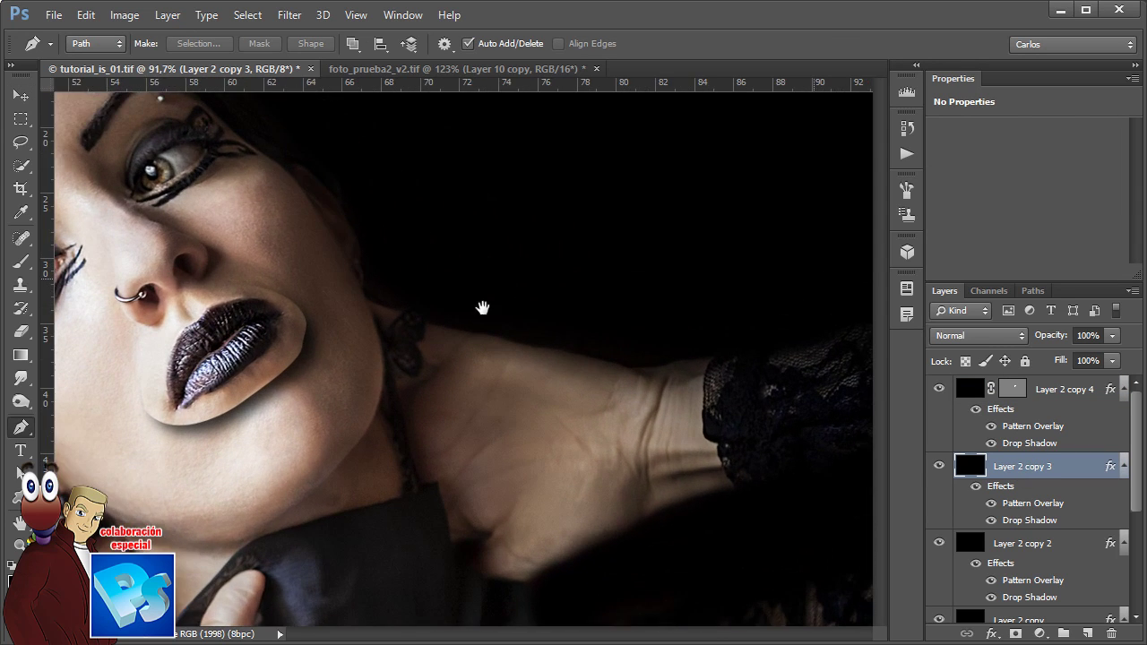
pyautogui.moveTo(481, 307); pyautogui.dragTo(778, 394)
pyautogui.moveTo(505, 326); pyautogui.dragTo(494, 366)
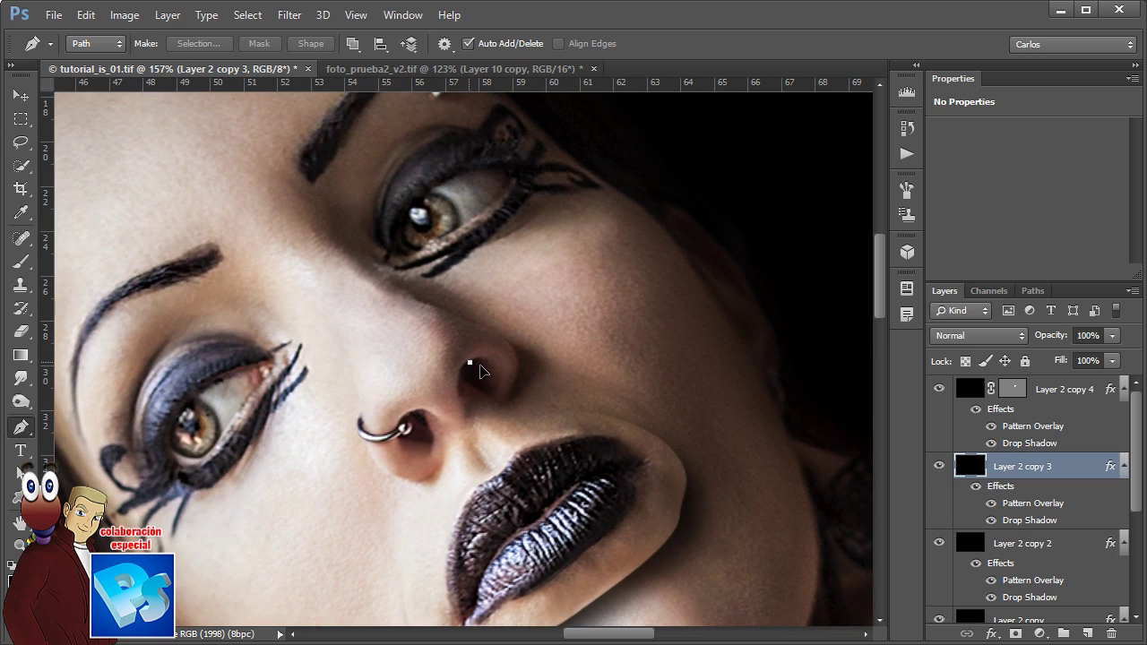
pyautogui.click(490, 391)
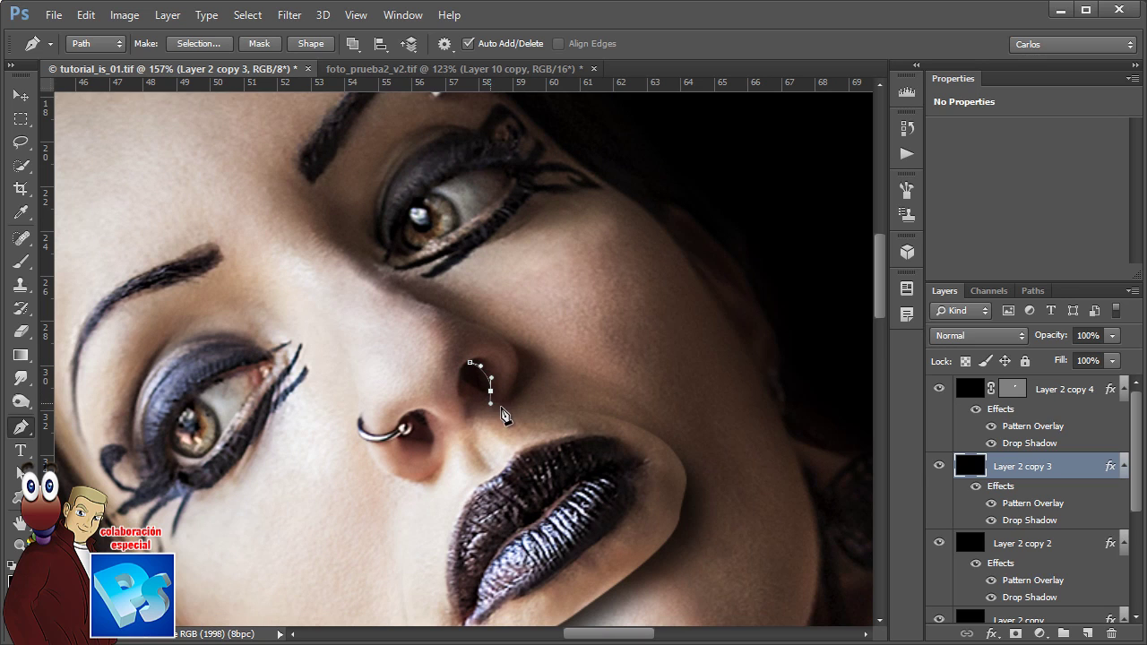
pyautogui.moveTo(523, 355); pyautogui.dragTo(527, 359)
pyautogui.moveTo(473, 322); pyautogui.dragTo(445, 316)
pyautogui.moveTo(392, 286); pyautogui.dragTo(343, 251)
pyautogui.moveTo(343, 251); pyautogui.dragTo(544, 436)
# Extend the nose path across the forehead and back down to the nostril, and apply it as Layer 2 copy 3's vector mask
pyautogui.moveTo(474, 305); pyautogui.dragTo(383, 279)
pyautogui.moveTo(302, 300); pyautogui.dragTo(274, 317)
pyautogui.moveTo(295, 314); pyautogui.dragTo(316, 315)
pyautogui.moveTo(455, 338)
pyautogui.mouseDown()
pyautogui.moveTo(464, 359)
pyautogui.moveTo(474, 345)
pyautogui.mouseUp()
pyautogui.moveTo(528, 398); pyautogui.dragTo(534, 436)
pyautogui.moveTo(584, 496); pyautogui.dragTo(595, 505)
pyautogui.moveTo(631, 522); pyautogui.dragTo(648, 524)
pyautogui.keyDown('ctrl'); pyautogui.click(1015, 634); pyautogui.keyUp('ctrl')
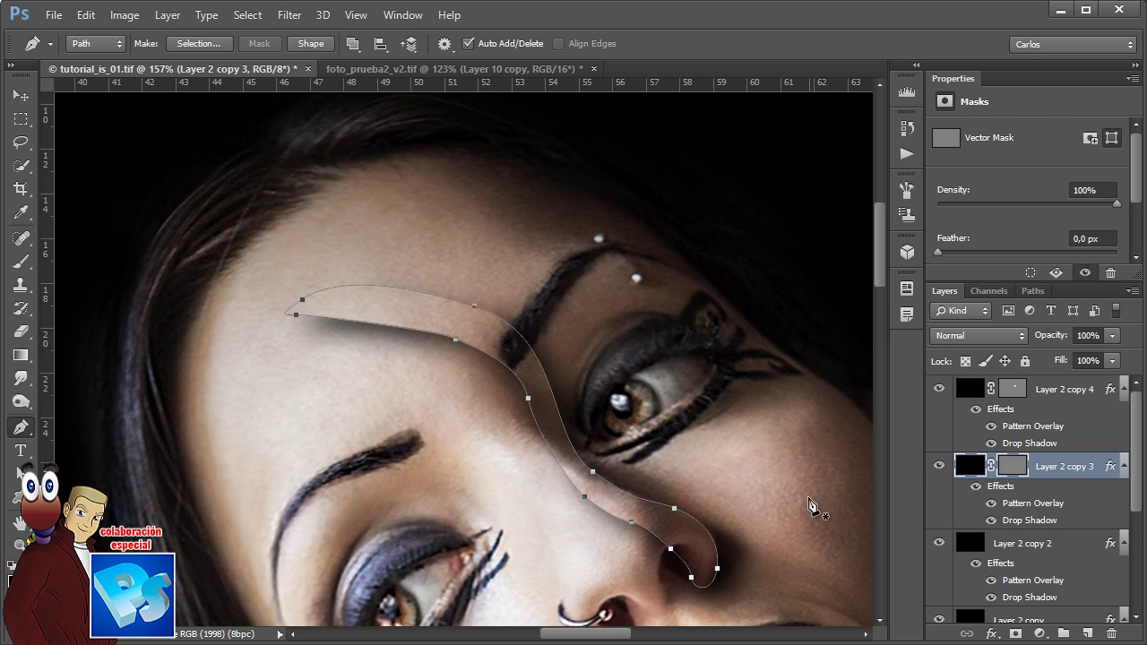
pyautogui.hotkey('ctrl', '0')
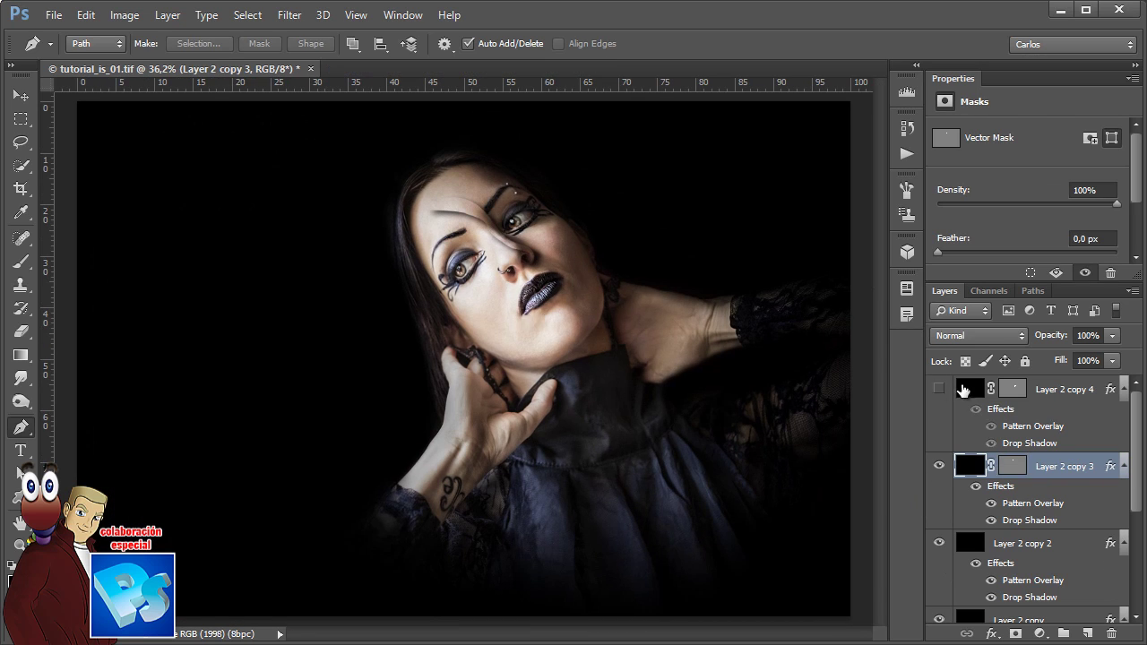
# Draw a closed path around the eye and pierced eyebrow on the shaded side of the face and apply it as Ojo 2's vector mask
pyautogui.scroll(5, 538, 179)
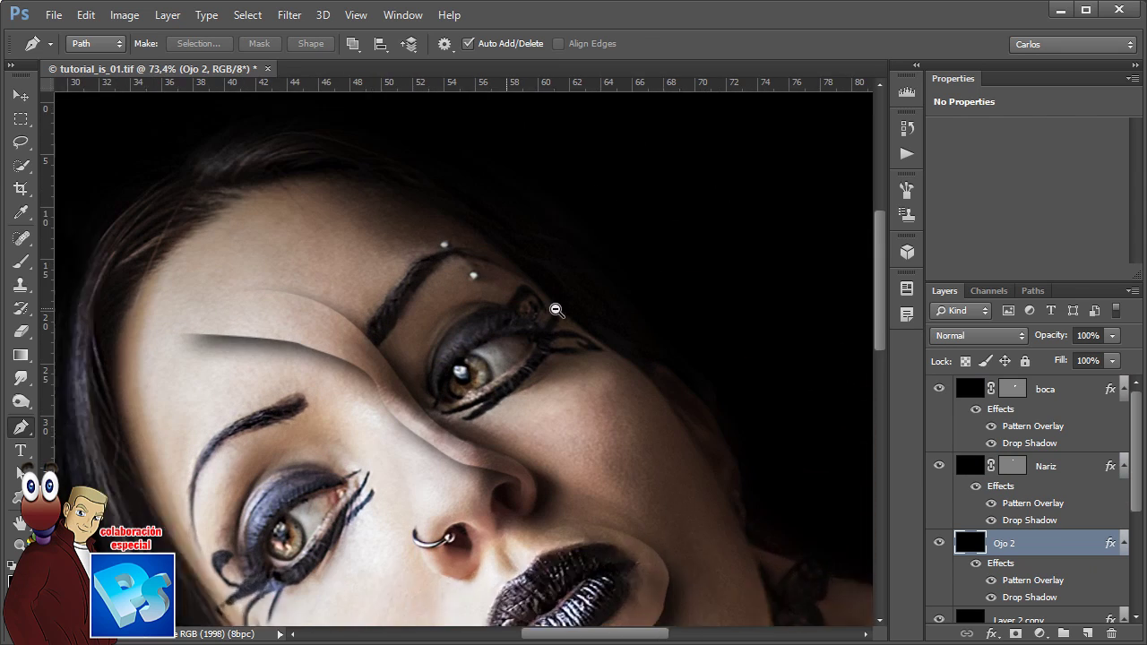
pyautogui.click(401, 443)
pyautogui.click(442, 459)
pyautogui.moveTo(687, 418)
pyautogui.mouseDown()
pyautogui.moveTo(758, 366)
pyautogui.moveTo(695, 427)
pyautogui.mouseUp()
pyautogui.moveTo(611, 350); pyautogui.dragTo(570, 338)
pyautogui.moveTo(579, 327); pyautogui.dragTo(511, 250)
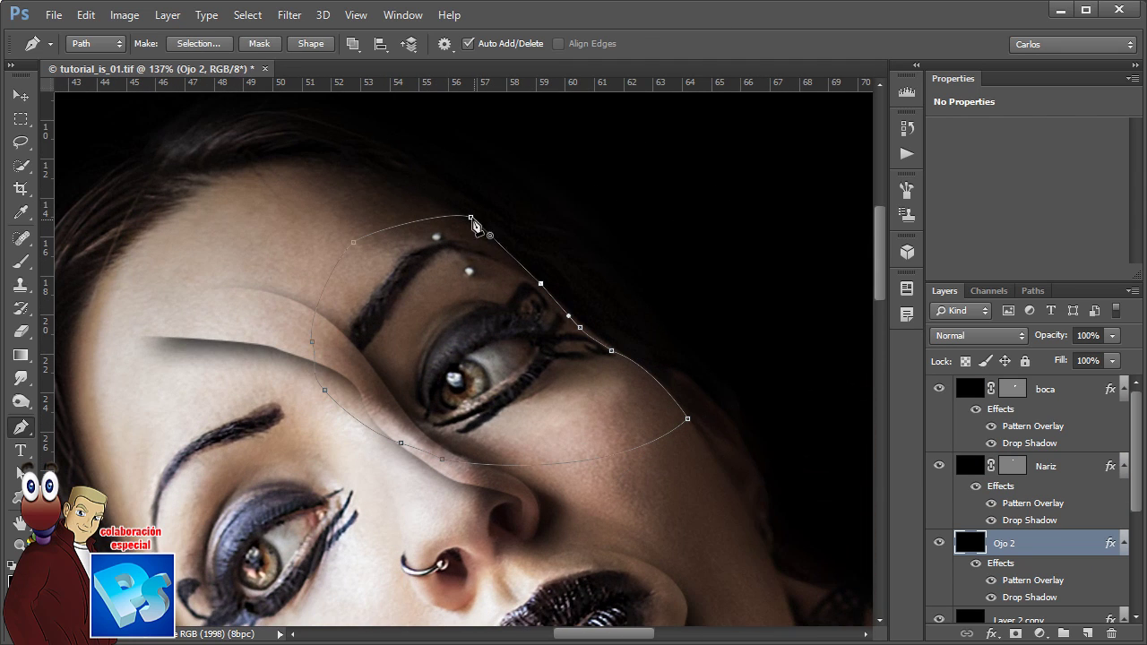
pyautogui.moveTo(470, 217); pyautogui.dragTo(412, 206)
pyautogui.click(427, 219)
pyautogui.keyDown('ctrl'); pyautogui.click(1015, 633); pyautogui.keyUp('ctrl')
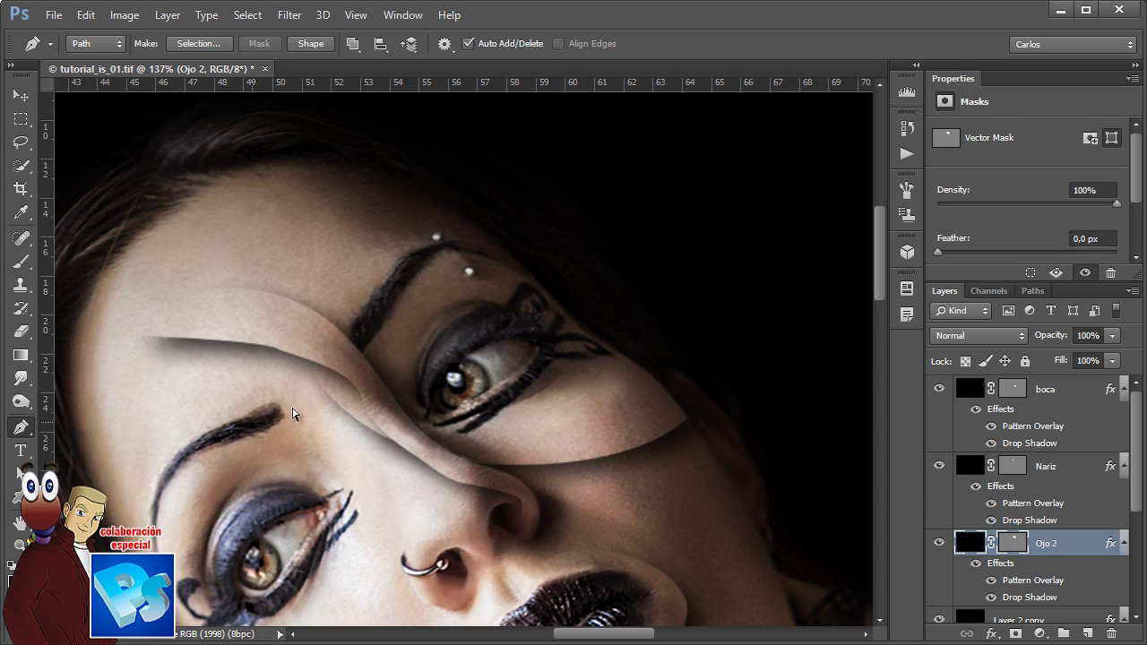
pyautogui.hotkey('ctrl', '0')
# On Layer 2 copy, draw a path from between the brows around the other eye and across the cheek to the lips
pyautogui.click(1030, 620)
pyautogui.scroll(5, 506, 242)
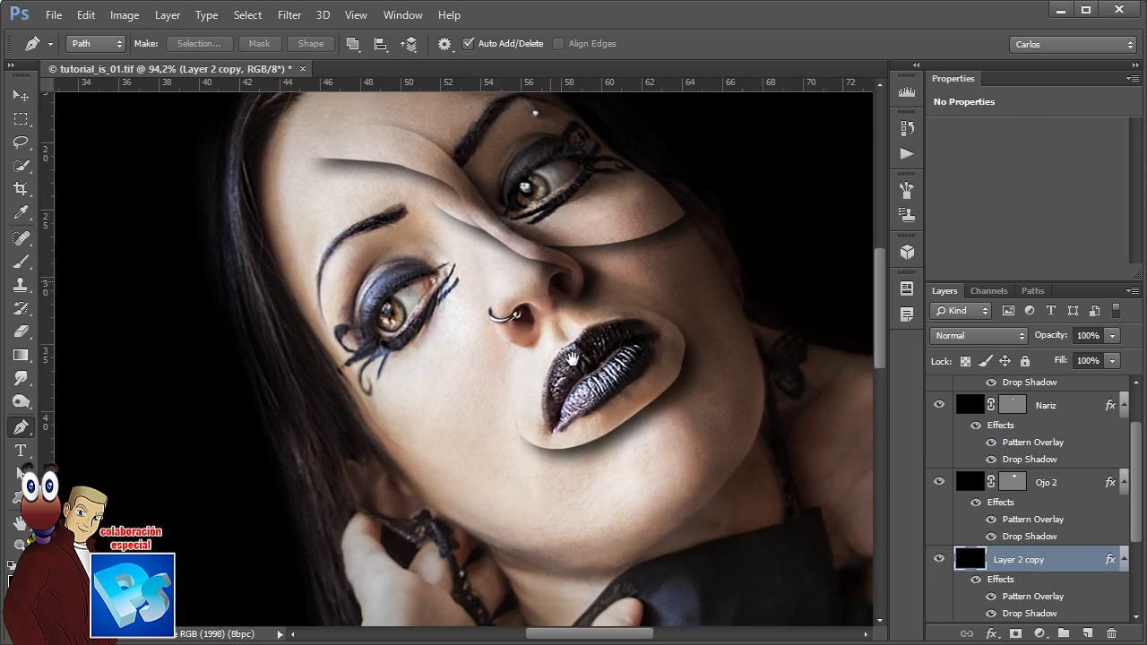
pyautogui.moveTo(450, 285); pyautogui.dragTo(374, 266)
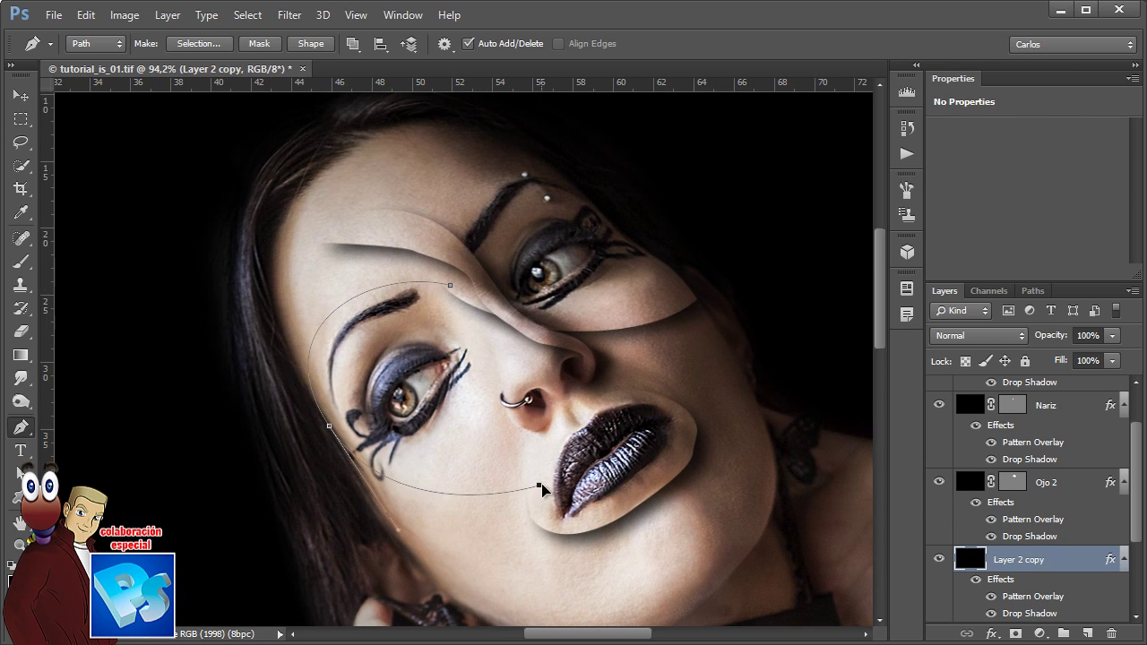
pyautogui.scroll(5, 533, 444)
pyautogui.moveTo(590, 483); pyautogui.dragTo(435, 401)
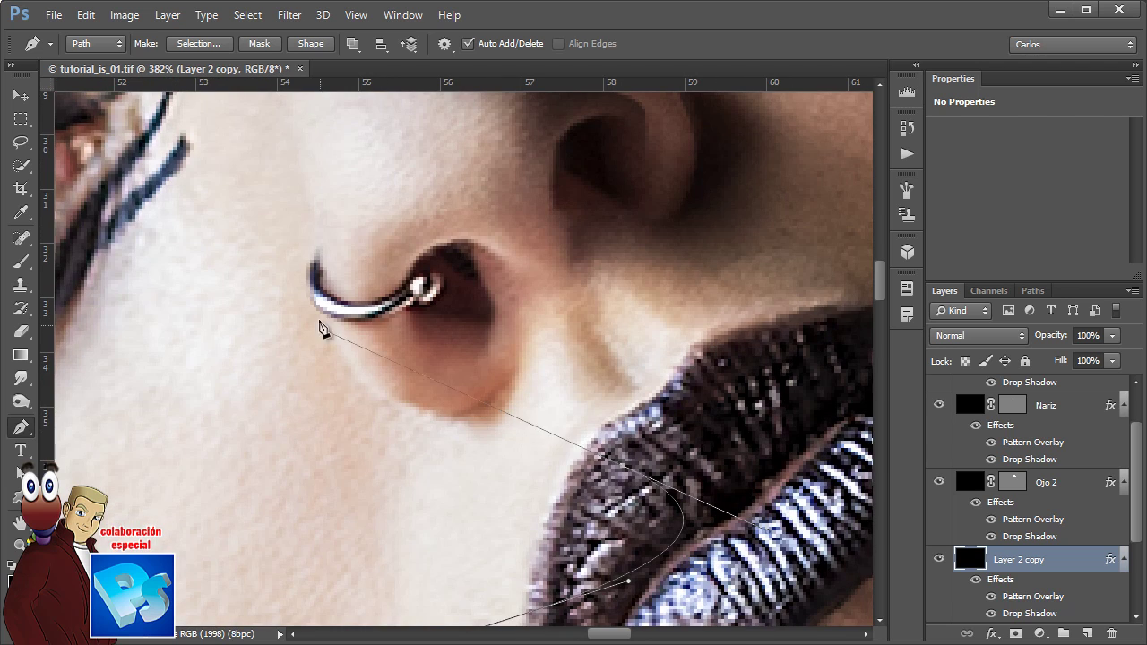
# Continue the path around the nose ring and up the side of the nose, closing it between the brows
pyautogui.moveTo(329, 308); pyautogui.dragTo(306, 178)
pyautogui.moveTo(306, 178); pyautogui.dragTo(447, 422)
pyautogui.click(454, 486)
pyautogui.scroll(-4, 455, 475)
pyautogui.moveTo(417, 376); pyautogui.dragTo(541, 430)
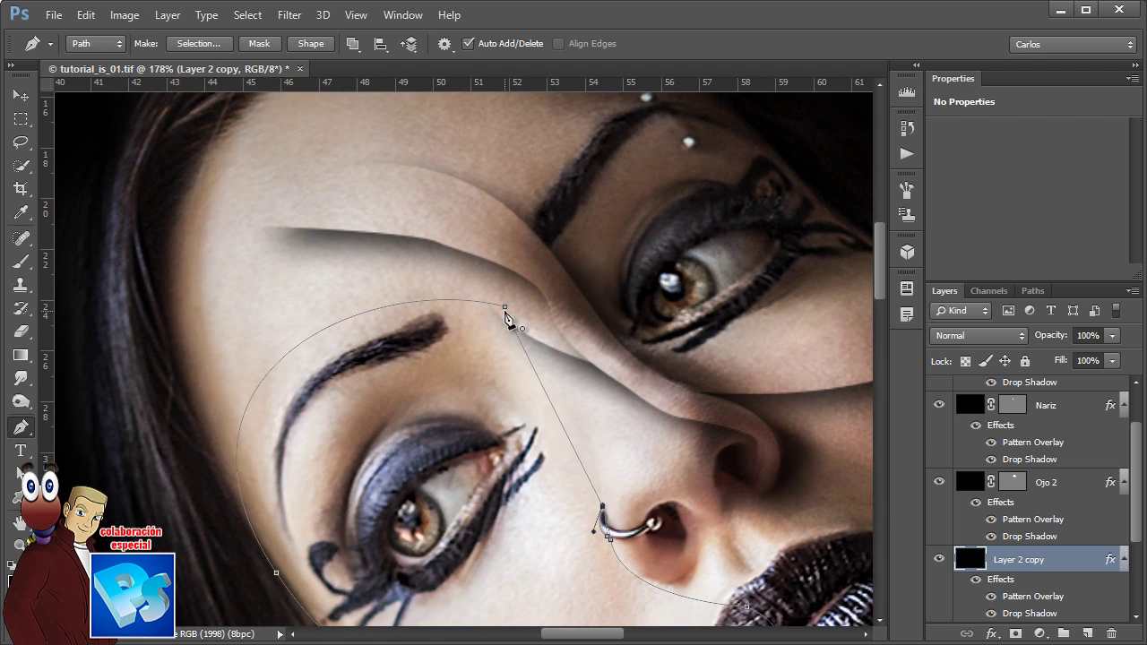
pyautogui.click(504, 307)
pyautogui.moveTo(603, 399); pyautogui.dragTo(596, 496)
pyautogui.scroll(-3, 597, 495)
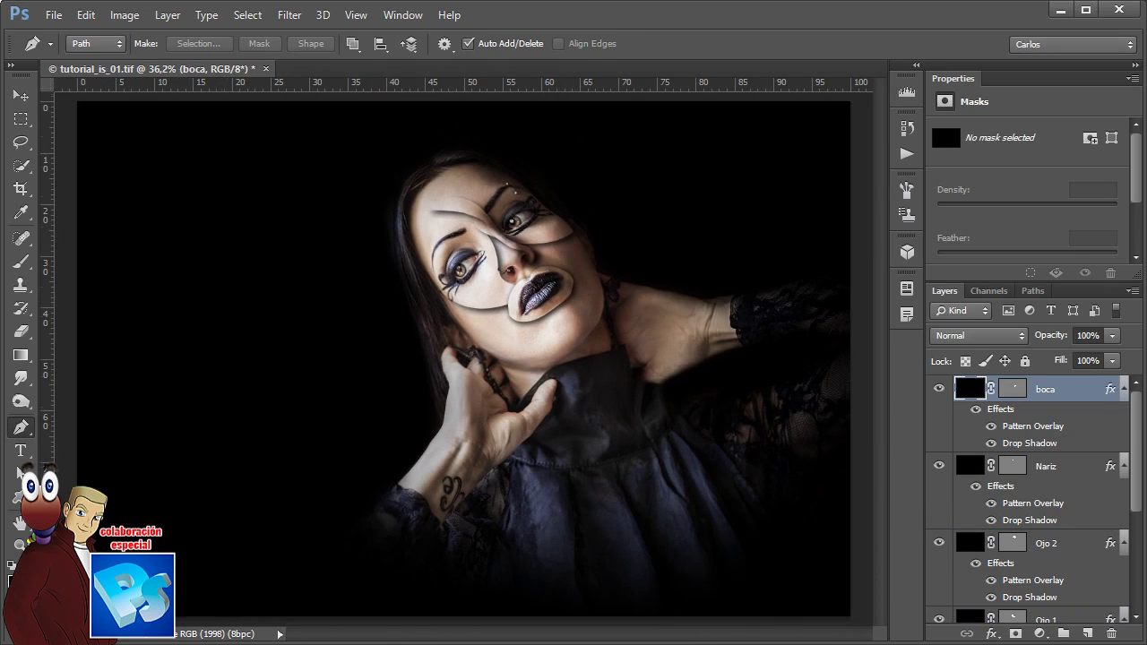
# Add an unmasked duplicate layer named Frente below Ojo 1 and adjust Ojo 2's drop shadow to fall around its upper edge too
pyautogui.hotkey('ctrl', 'j')
pyautogui.doubleClick(1026, 543)
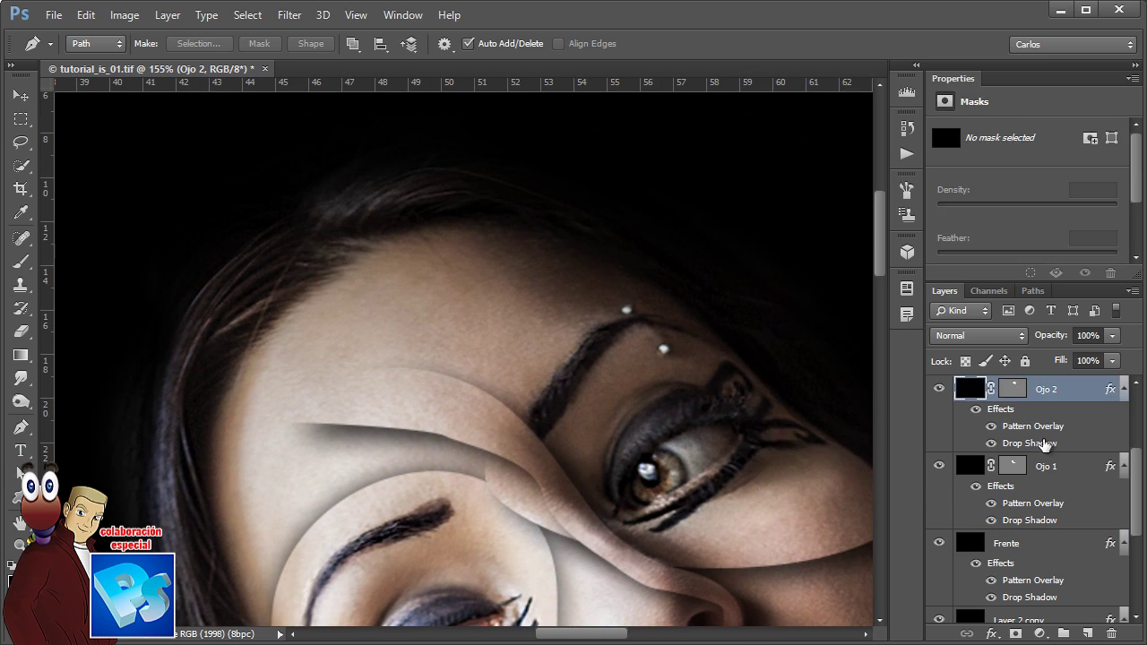
pyautogui.doubleClick(1030, 442)
pyautogui.press('Return')
# Draw a closed path along the hairline and across the upper forehead to the eyebrow, and apply it as Frente's vector mask
pyautogui.scroll(3, 522, 264)
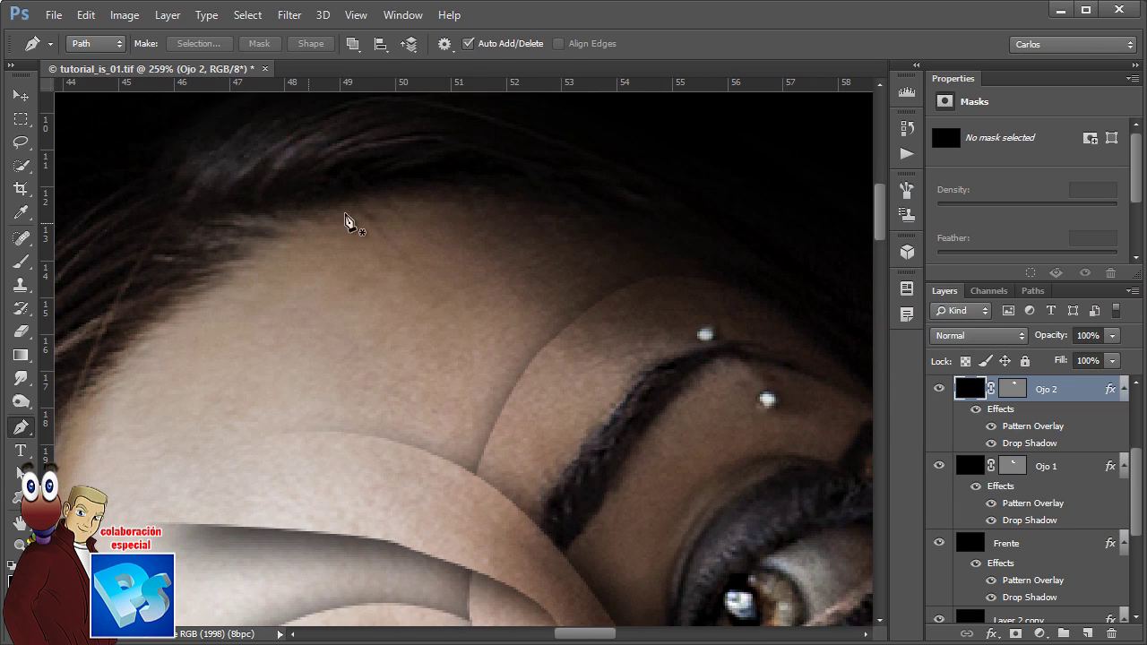
pyautogui.click(602, 215)
pyautogui.moveTo(203, 281); pyautogui.dragTo(59, 461)
pyautogui.click(511, 276)
pyautogui.click(604, 339)
pyautogui.click(753, 343)
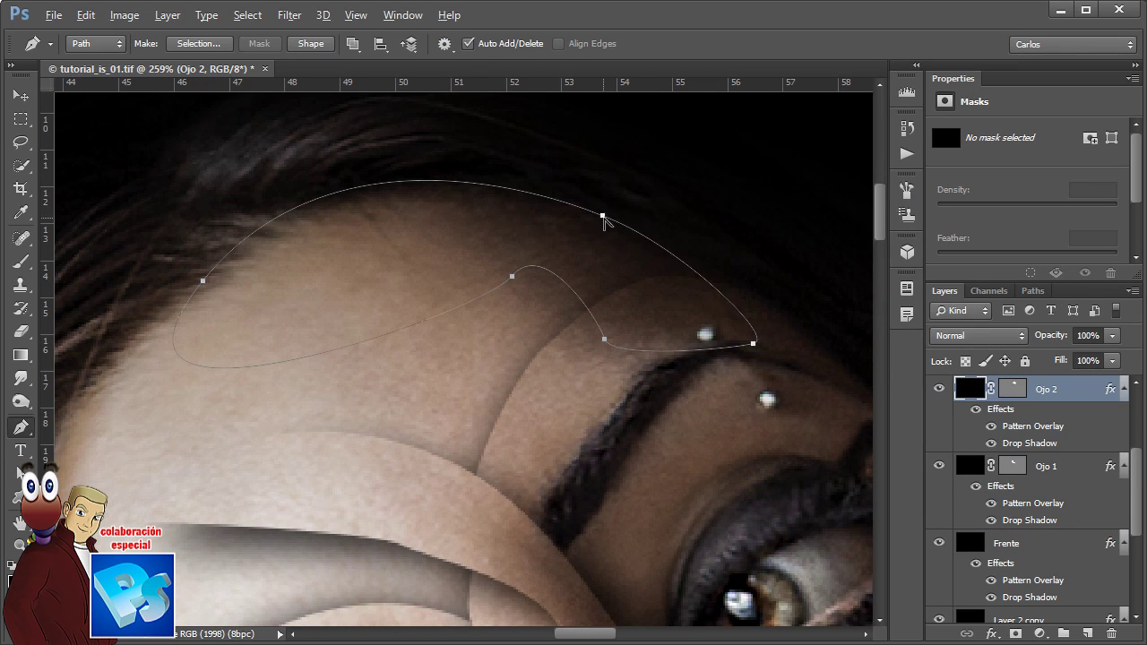
pyautogui.moveTo(602, 215); pyautogui.dragTo(649, 228)
pyautogui.click(1048, 543)
pyautogui.keyDown('ctrl'); pyautogui.click(1015, 633); pyautogui.keyUp('ctrl')
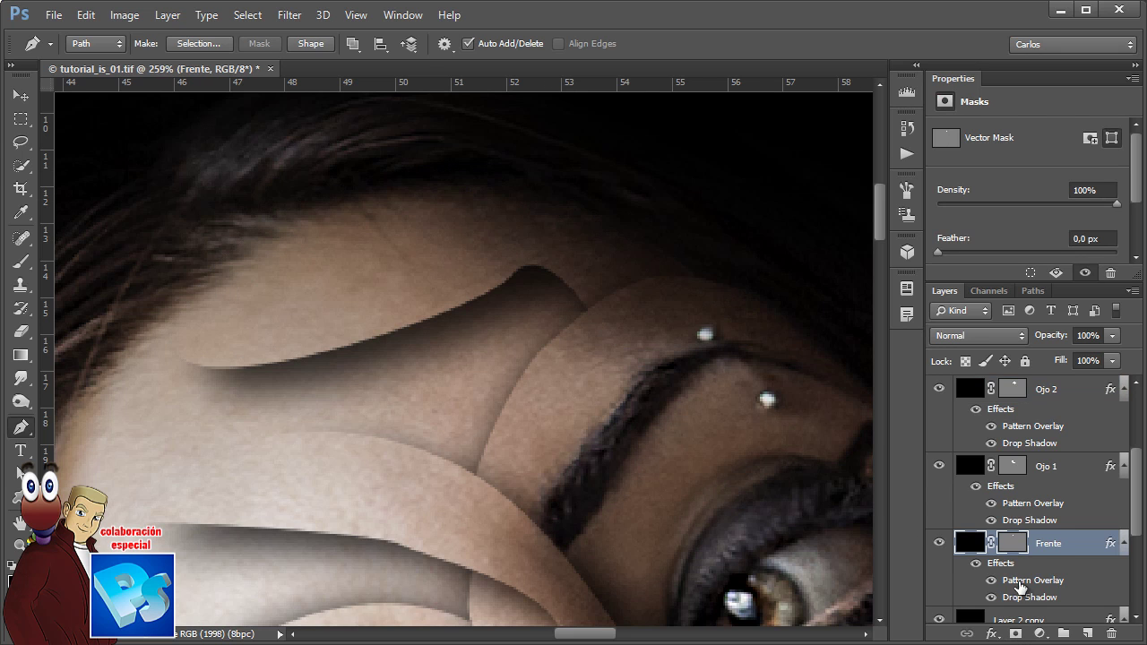
# Soften Frente's drop shadow around the forehead piece and reshape the upper edge of its mask along the hairline
pyautogui.doubleClick(1030, 596)
pyautogui.press('Return')
pyautogui.moveTo(631, 295); pyautogui.dragTo(675, 374)
pyautogui.hotkey('ctrl', 'h')
pyautogui.click(400, 277)
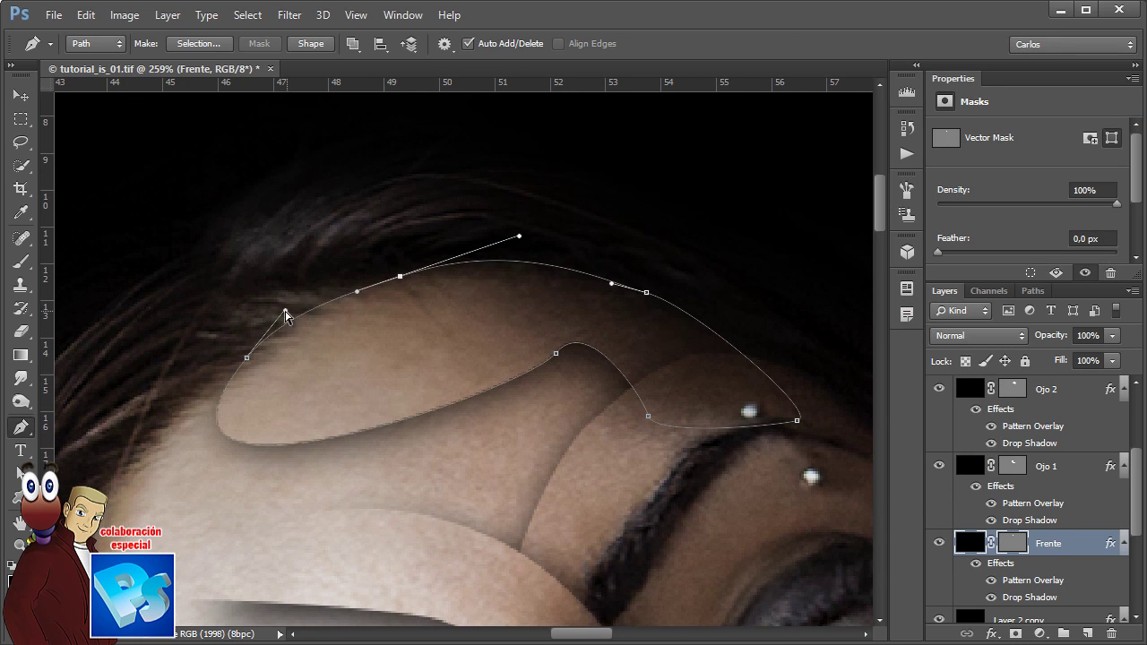
pyautogui.hotkey('ctrl', 'h')
# Smooth the lower curve of Frente's vector mask on the forehead above the eyebrow and hide the path
pyautogui.hotkey('ctrl', '0')
pyautogui.scroll(5, 501, 191)
pyautogui.scroll(5, 475, 194)
pyautogui.hotkey('ctrl', 'h')
pyautogui.keyDown('ctrl'); pyautogui.click(374, 204); pyautogui.keyUp('ctrl')
pyautogui.moveTo(360, 216); pyautogui.dragTo(330, 245)
pyautogui.hotkey('ctrl', 'h')
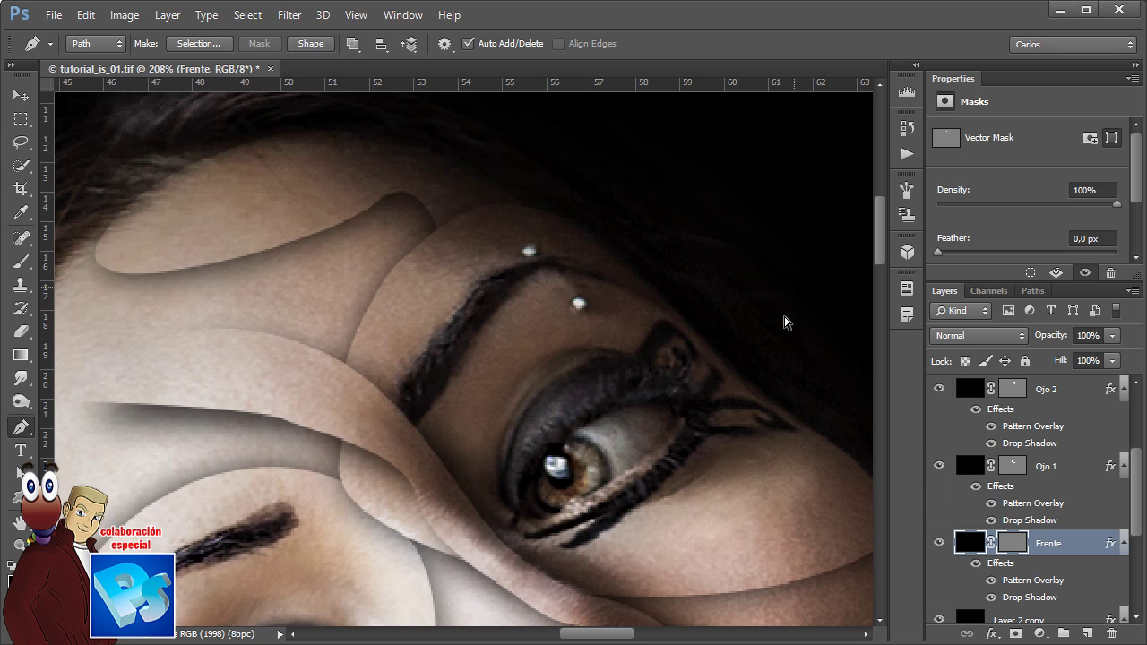
# Reshape the hairline end of Frente's vector mask so the forehead piece's lower edge runs as a flatter curve
pyautogui.scroll(-7, 686, 345)
pyautogui.scroll(7, 466, 348)
pyautogui.hotkey('ctrl', 'h')
pyautogui.click(413, 329)
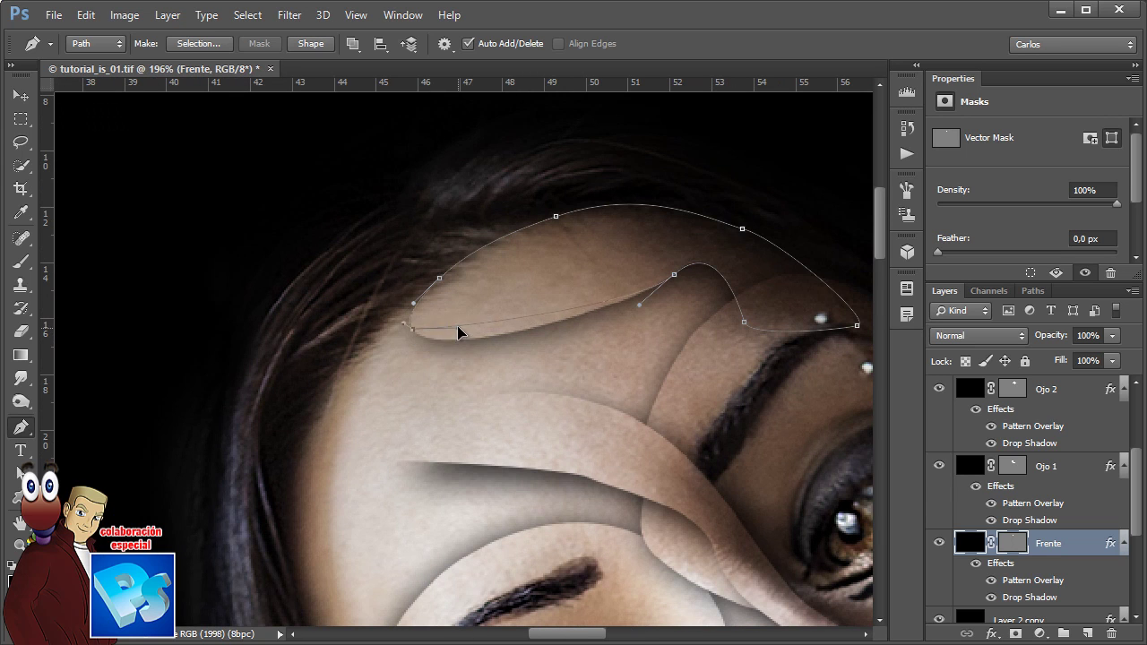
pyautogui.hotkey('ctrl', '0')
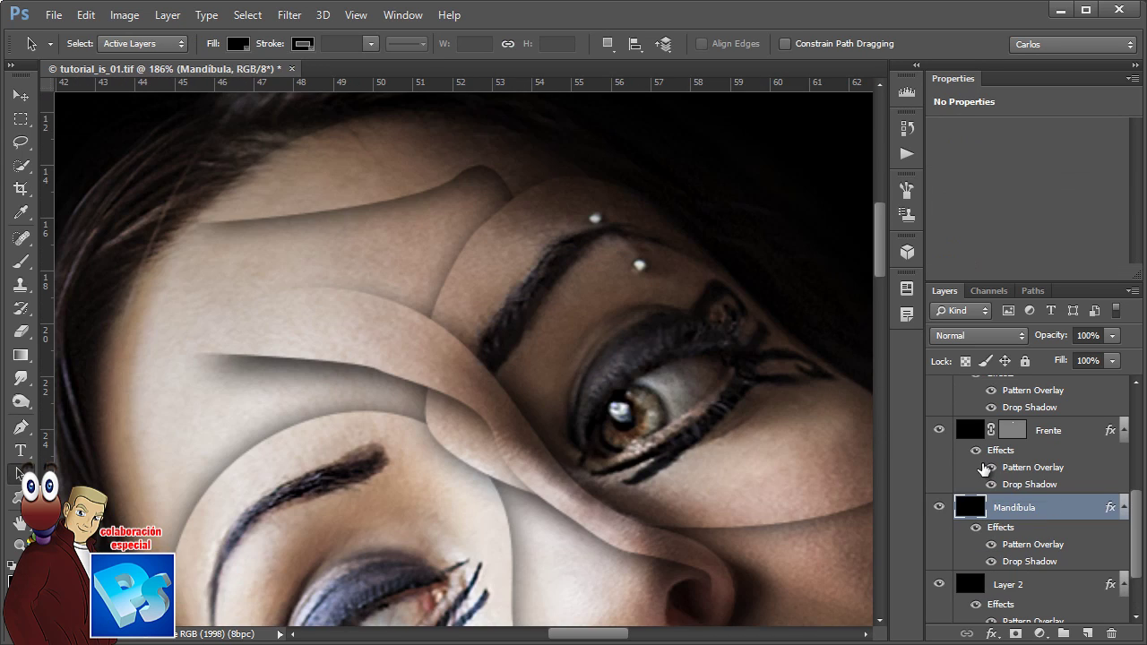
# Draw a closed path around the lower cheek, chin and jaw, apply it as Mandíbula's vector mask and open its drop shadow settings
pyautogui.hotkey('ctrl', '0')
pyautogui.press('p')
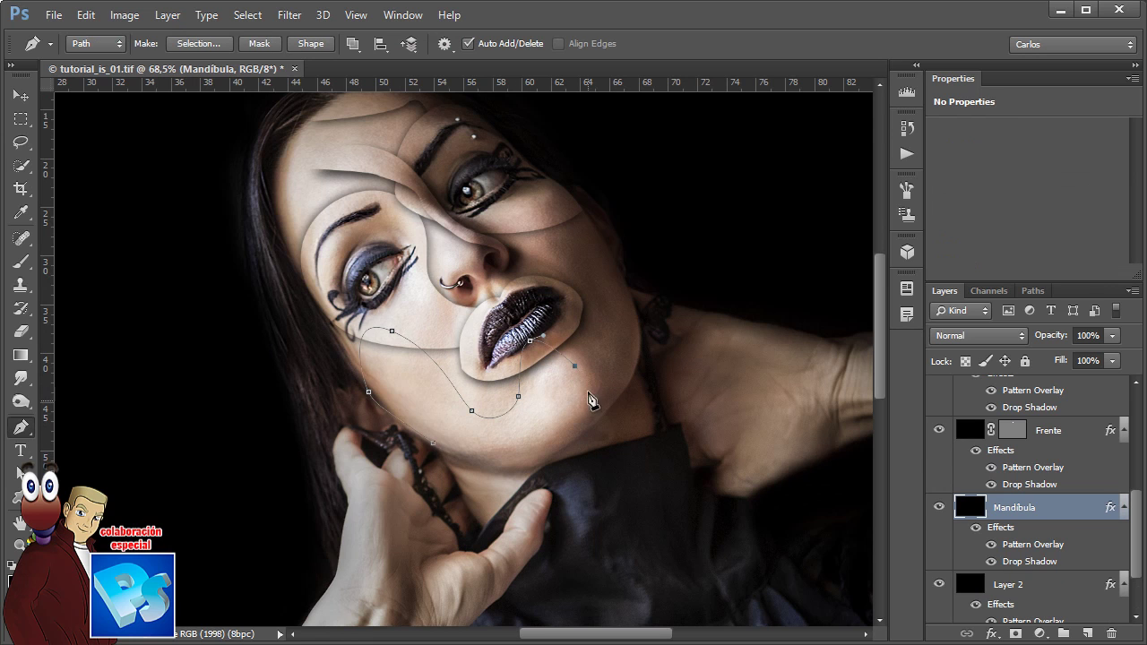
pyautogui.hotkey('ctrl', 'z')
pyautogui.moveTo(611, 384); pyautogui.dragTo(624, 448)
pyautogui.click(432, 443)
pyautogui.scroll(5, 613, 430)
pyautogui.keyDown('ctrl'); pyautogui.click(609, 355); pyautogui.keyUp('ctrl')
pyautogui.moveTo(609, 356); pyautogui.dragTo(600, 351)
pyautogui.moveTo(621, 452); pyautogui.dragTo(575, 491)
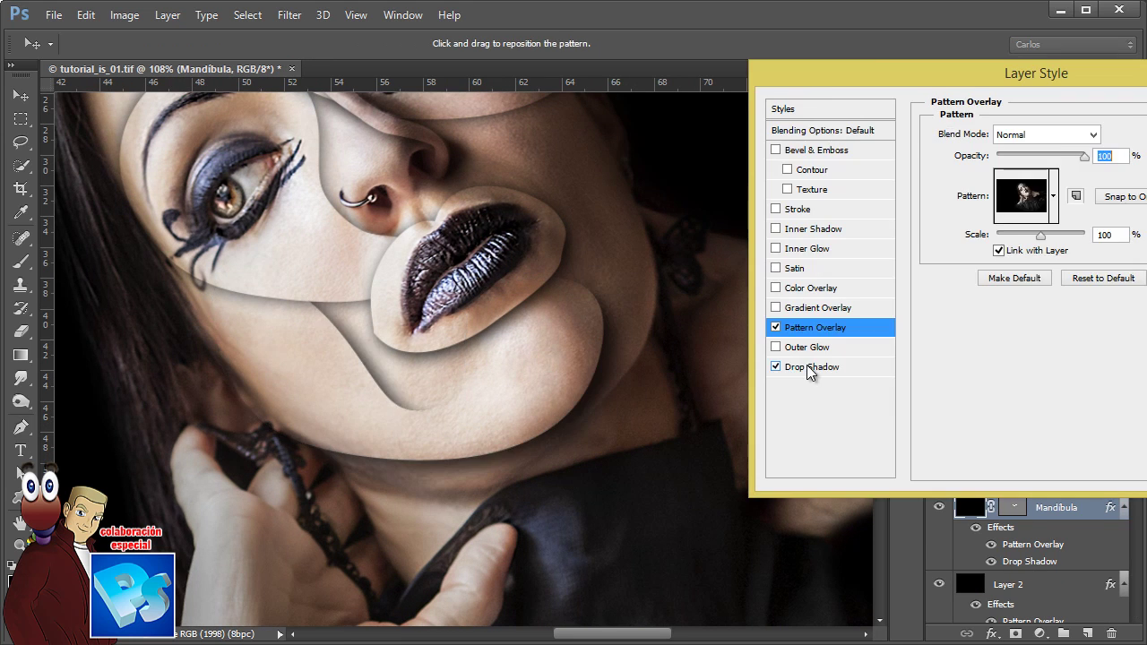
pyautogui.click(786, 367)
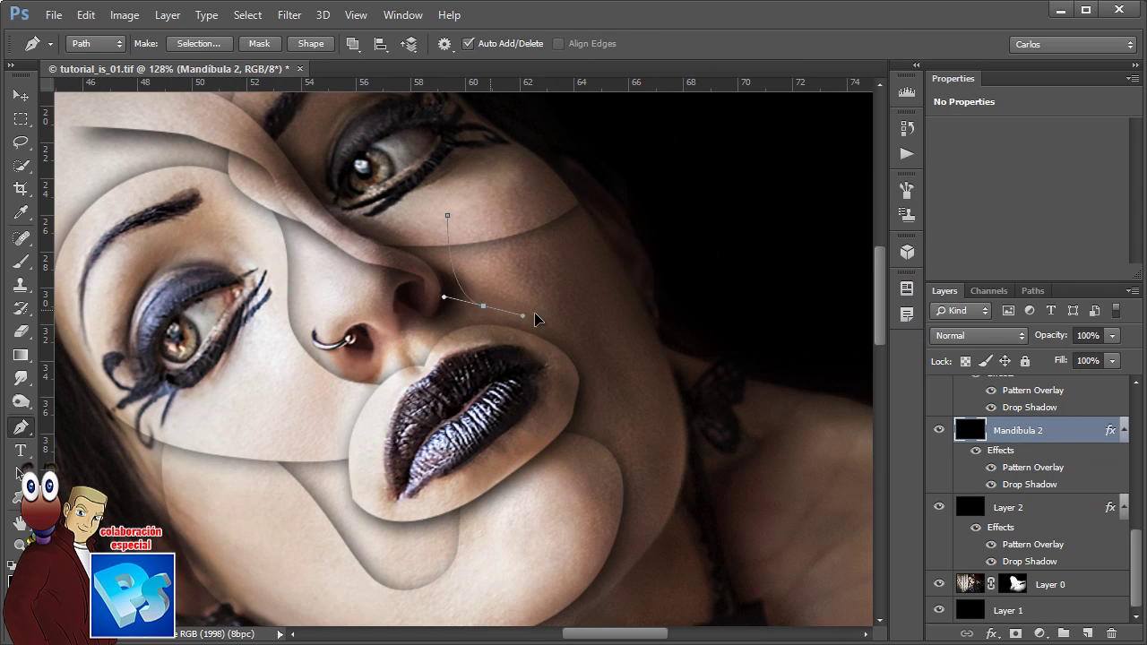
# Close Mandíbula 2's path across the cheek beside the nose and along the outer face edge, and apply it as the layer's vector mask
pyautogui.moveTo(548, 296); pyautogui.dragTo(589, 308)
pyautogui.click(684, 429)
pyautogui.moveTo(653, 353)
pyautogui.mouseDown()
pyautogui.moveTo(663, 380)
pyautogui.moveTo(663, 338)
pyautogui.mouseUp()
pyautogui.click(651, 318)
pyautogui.moveTo(653, 267); pyautogui.dragTo(642, 251)
pyautogui.click(626, 212)
pyautogui.moveTo(447, 215); pyautogui.dragTo(455, 226)
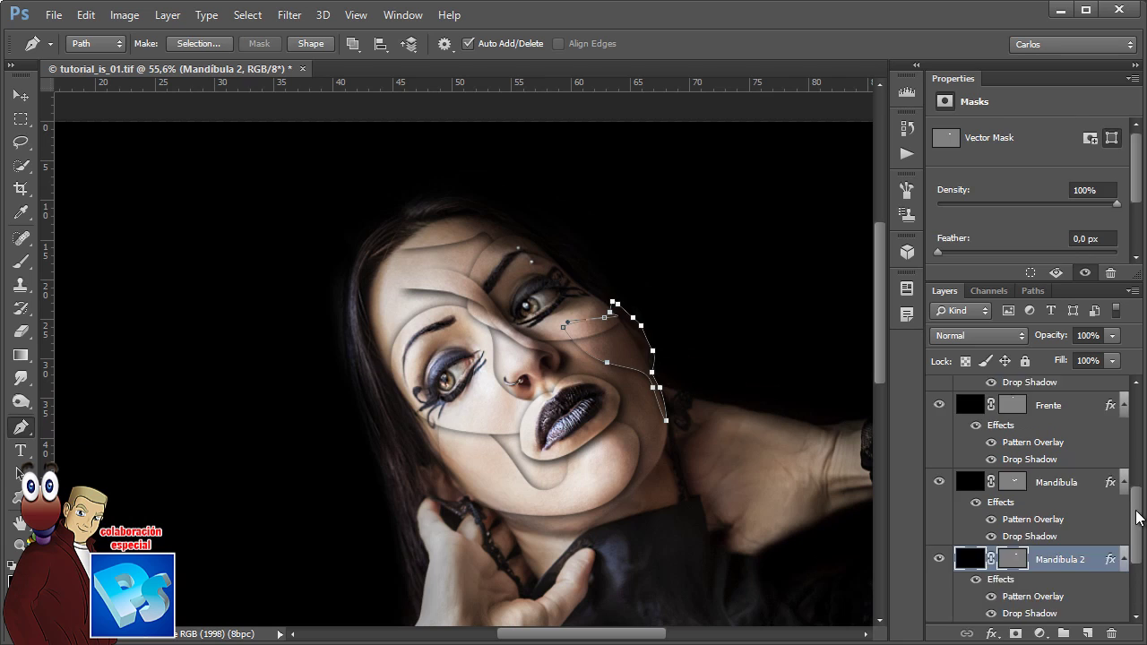
# Rename the unmasked Layer 2 copy below Mandíbula 2 as Mano 2
pyautogui.doubleClick(1021, 507)
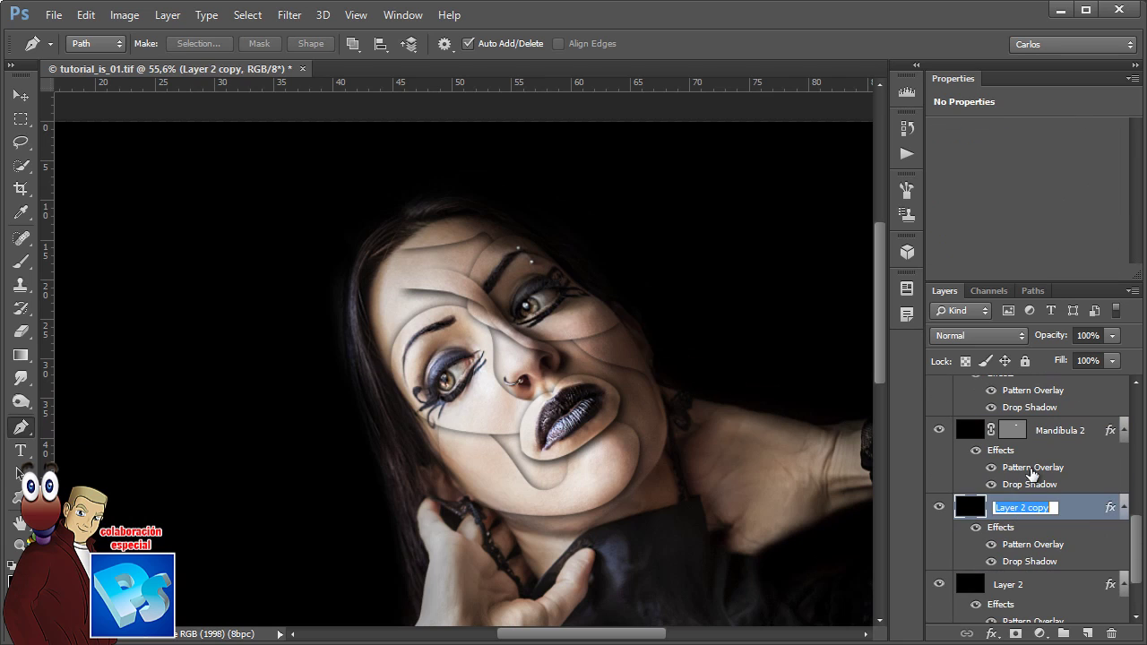
pyautogui.write('Mano 2')
pyautogui.press('Return')
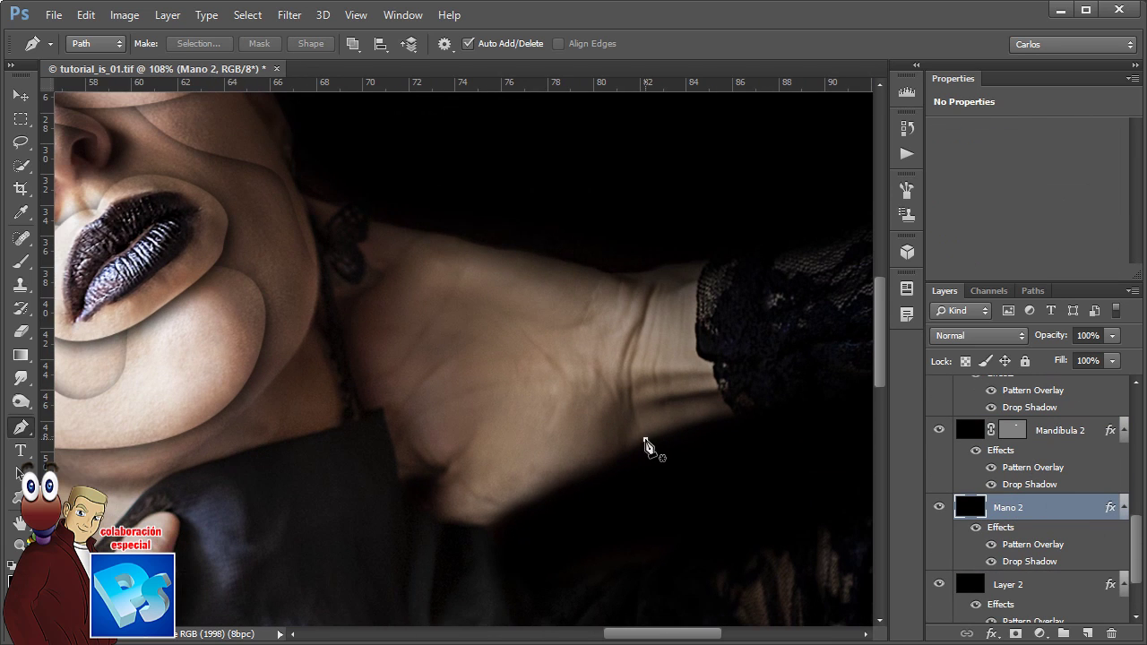
# Trace a path for Mano 2 across the wrist near the lace cuff and along the hand's upper edge to the neck
pyautogui.click(645, 439)
pyautogui.moveTo(645, 317); pyautogui.dragTo(655, 292)
pyautogui.click(655, 271)
pyautogui.click(626, 272)
pyautogui.click(610, 271)
pyautogui.click(583, 267)
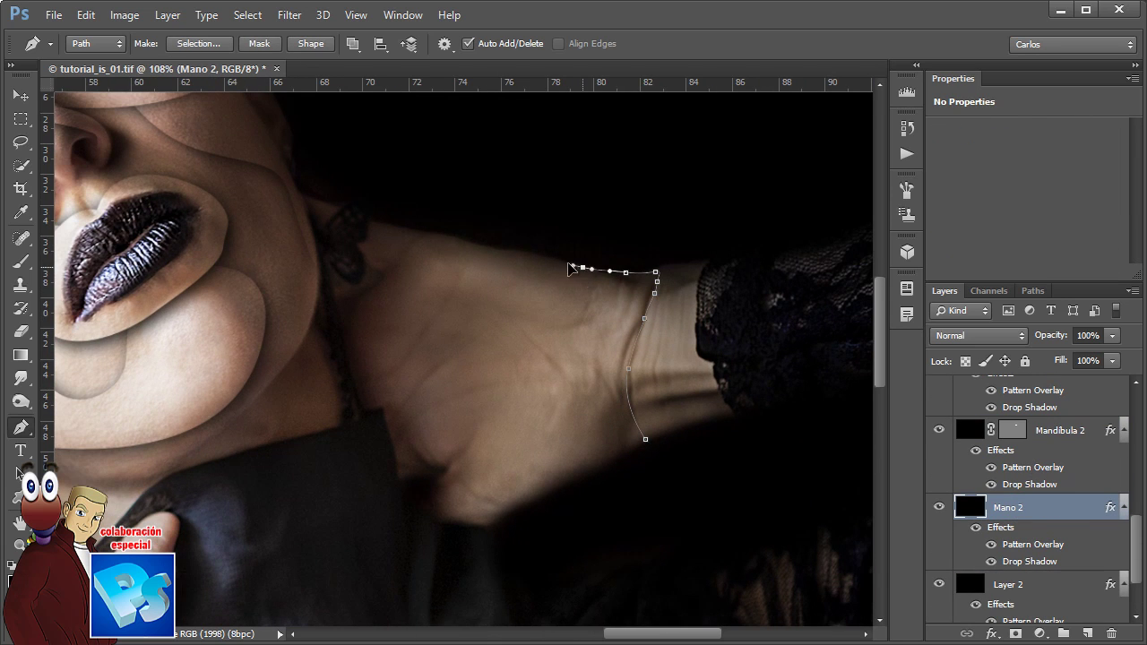
pyautogui.moveTo(500, 248); pyautogui.dragTo(481, 244)
pyautogui.moveTo(424, 232); pyautogui.dragTo(396, 229)
pyautogui.click(363, 221)
# Close the path along the neck, collar and palm as Mano 2's vector mask, and adjust the layer's drop shadow
pyautogui.click(389, 333)
pyautogui.moveTo(401, 444); pyautogui.dragTo(394, 464)
pyautogui.click(432, 561)
pyautogui.click(466, 547)
pyautogui.moveTo(440, 497); pyautogui.dragTo(440, 508)
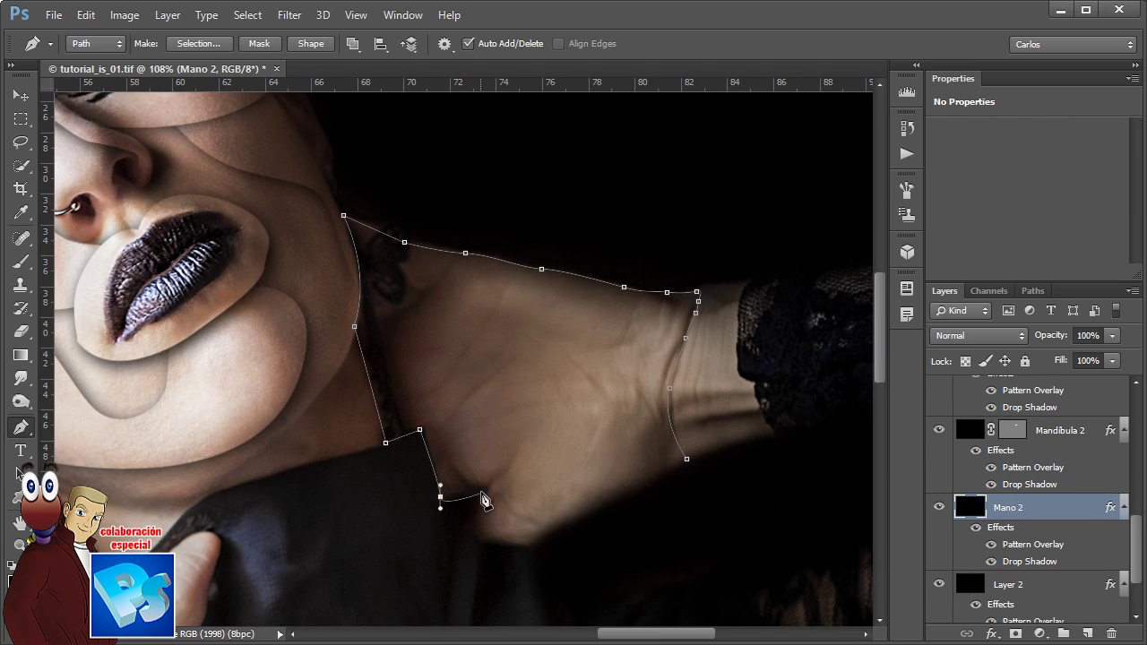
pyautogui.click(686, 458)
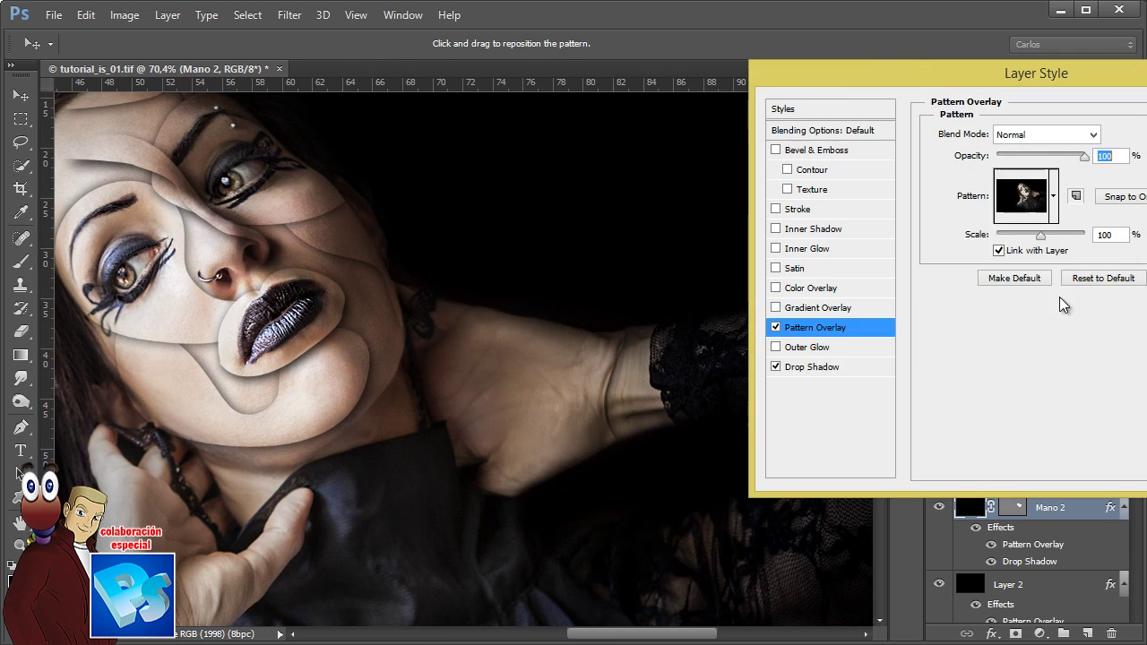
pyautogui.click(810, 367)
pyautogui.moveTo(1010, 249); pyautogui.dragTo(1012, 259)
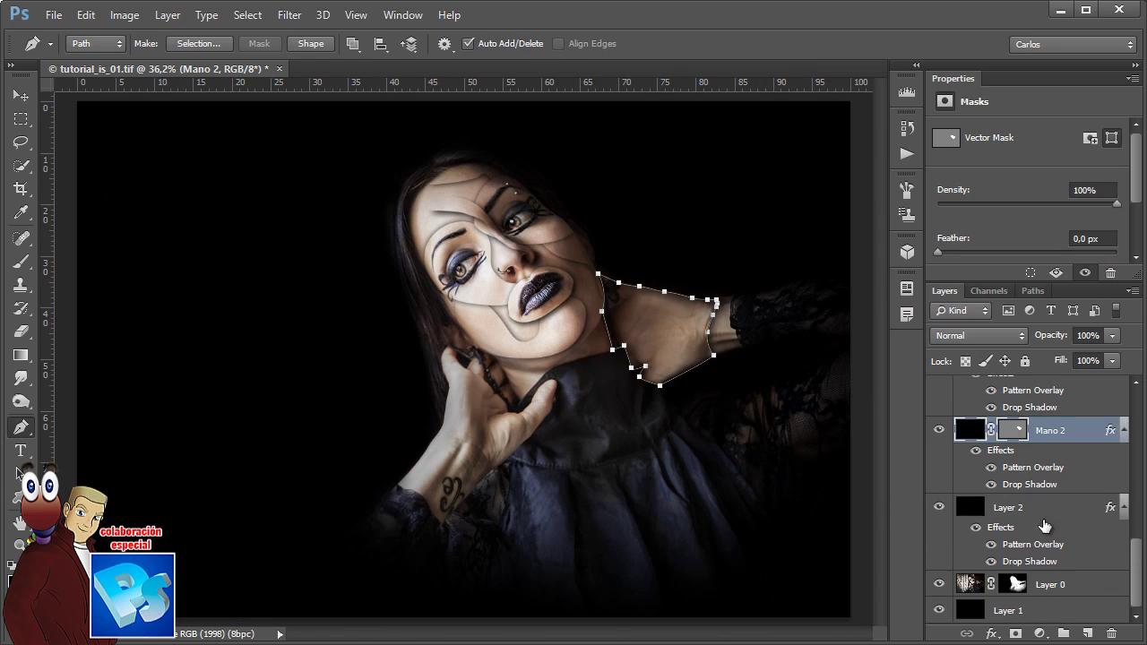
# Rename the unmasked Layer 2 copy below Mano 2 as Mano 1
pyautogui.doubleClick(1007, 507)
pyautogui.write('Mano 1')
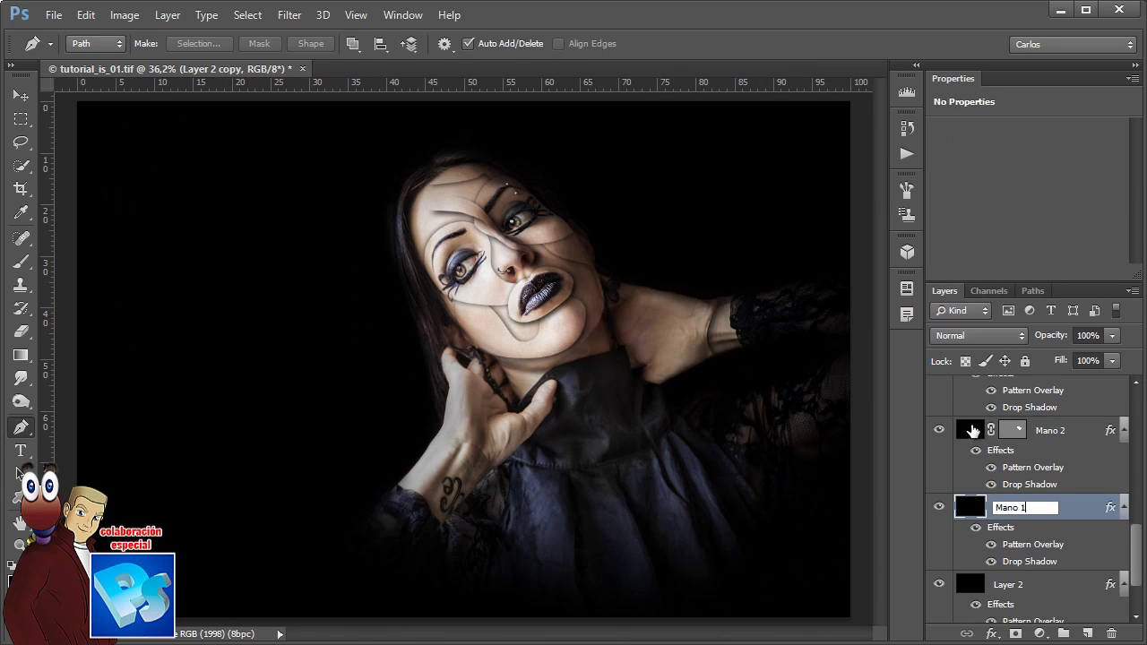
pyautogui.press('Return')
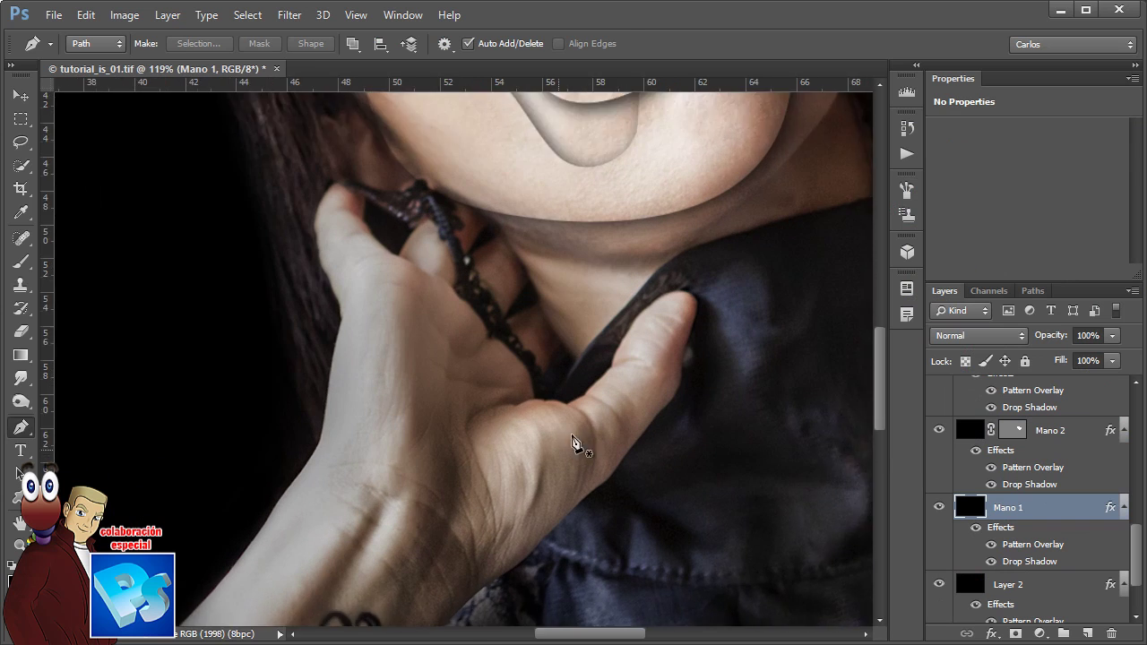
# Trace a path for Mano 1 across the wrist above the tattoo, along the palm's lower edge and around the thumb tip
pyautogui.moveTo(336, 420); pyautogui.dragTo(418, 424)
pyautogui.moveTo(529, 504); pyautogui.dragTo(583, 477)
pyautogui.moveTo(654, 420); pyautogui.dragTo(676, 408)
pyautogui.click(723, 331)
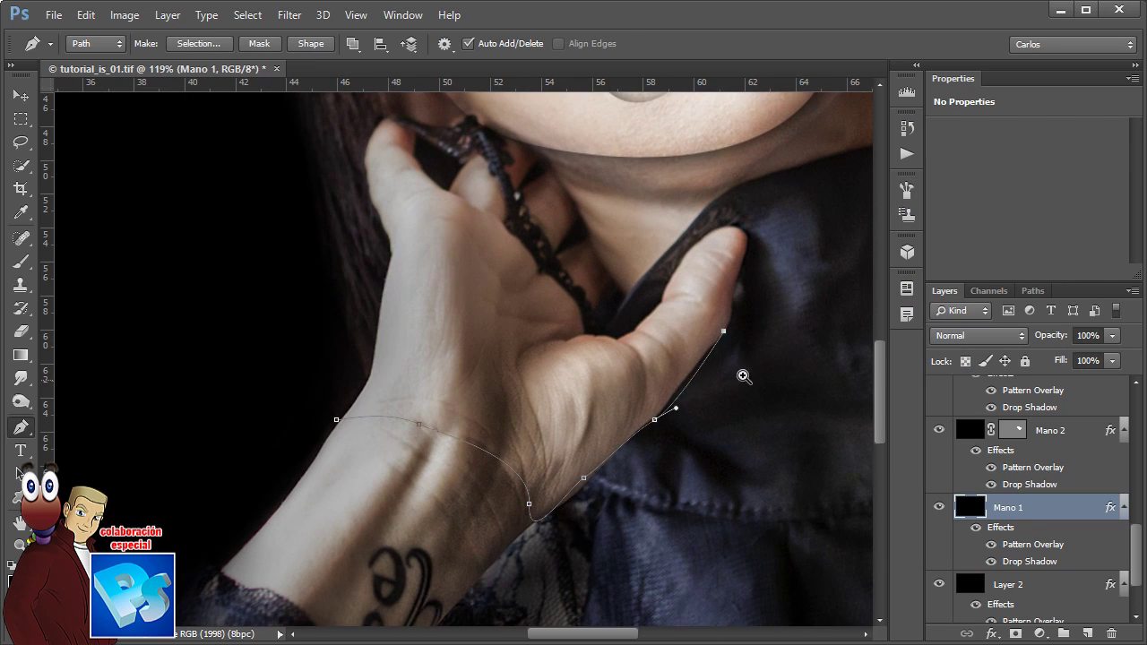
pyautogui.click(742, 376)
pyautogui.moveTo(734, 271); pyautogui.dragTo(755, 235)
pyautogui.click(756, 183)
pyautogui.click(701, 176)
# Close the path along the thumb's inner edge, palm crease and wrist, and apply it as Mano 1's vector mask
pyautogui.moveTo(637, 267); pyautogui.dragTo(626, 274)
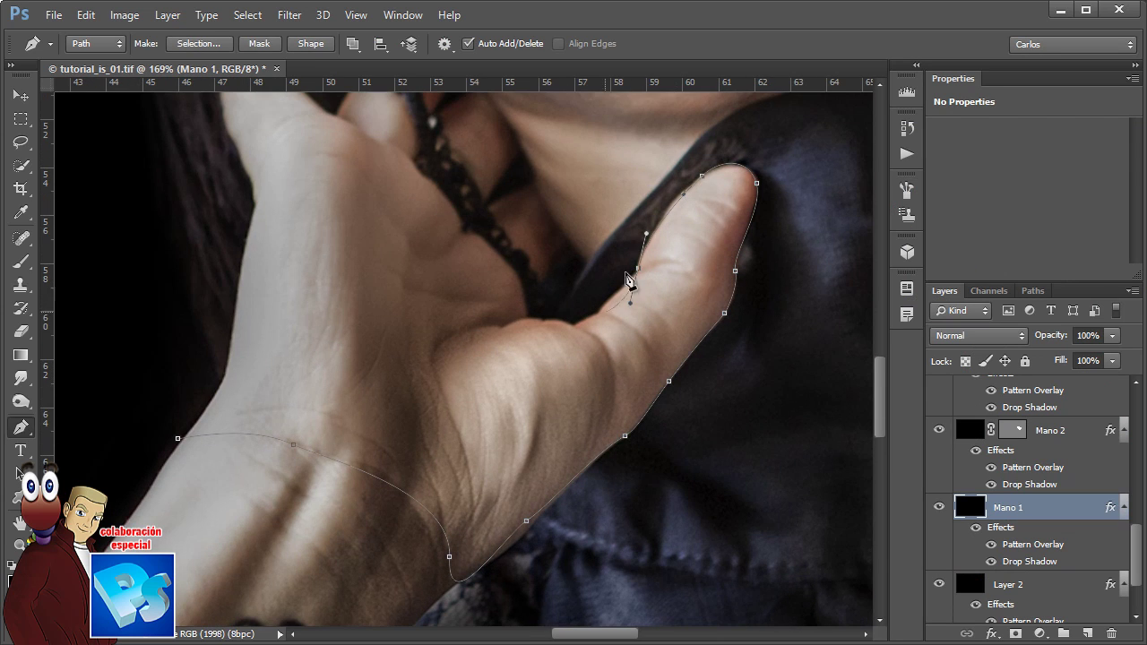
pyautogui.moveTo(599, 310); pyautogui.dragTo(578, 336)
pyautogui.moveTo(497, 336); pyautogui.dragTo(491, 340)
pyautogui.moveTo(436, 347); pyautogui.dragTo(431, 365)
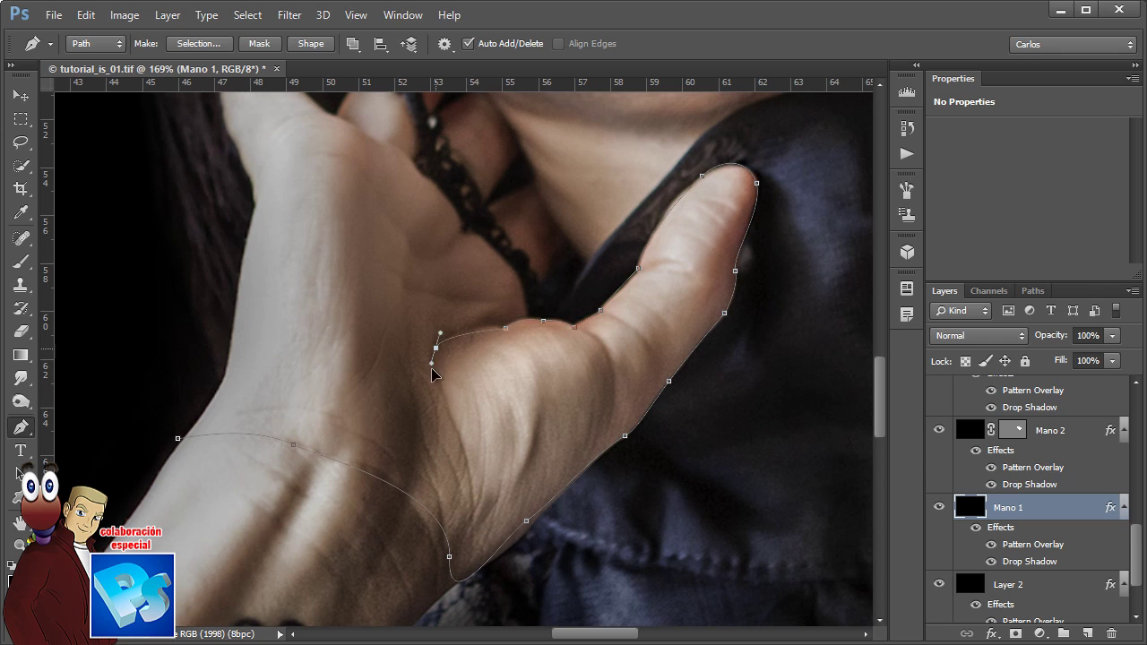
pyautogui.moveTo(458, 439); pyautogui.dragTo(471, 475)
pyautogui.moveTo(387, 450); pyautogui.dragTo(310, 413)
pyautogui.click(203, 414)
pyautogui.moveTo(178, 438); pyautogui.dragTo(157, 439)
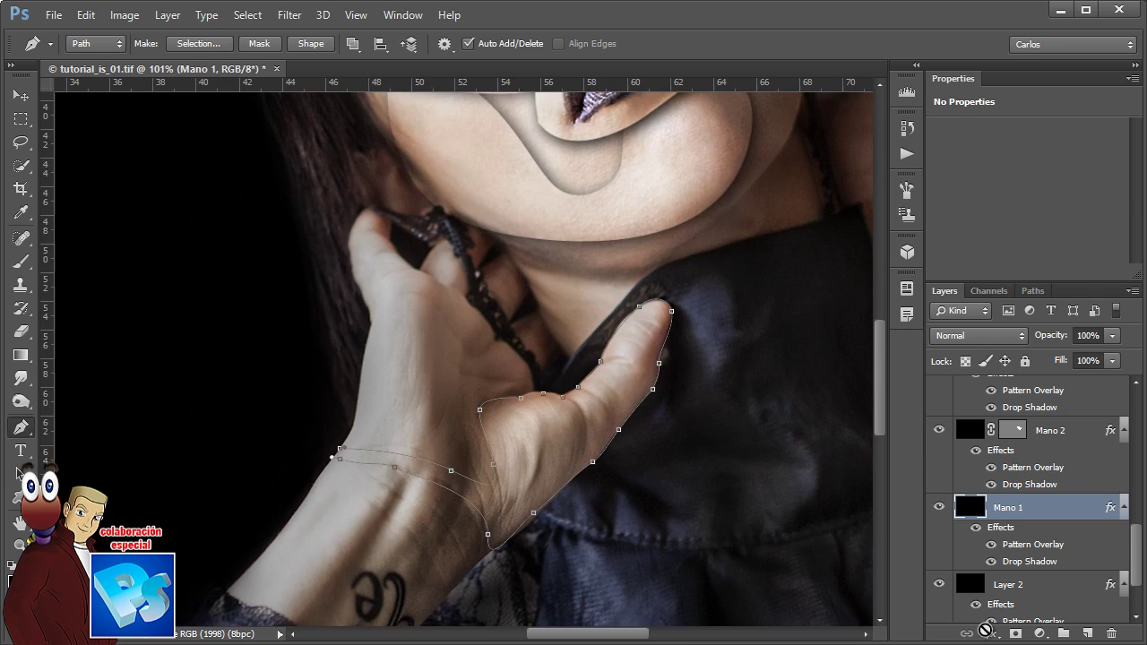
pyautogui.keyDown('ctrl'); pyautogui.click(1014, 633); pyautogui.keyUp('ctrl')
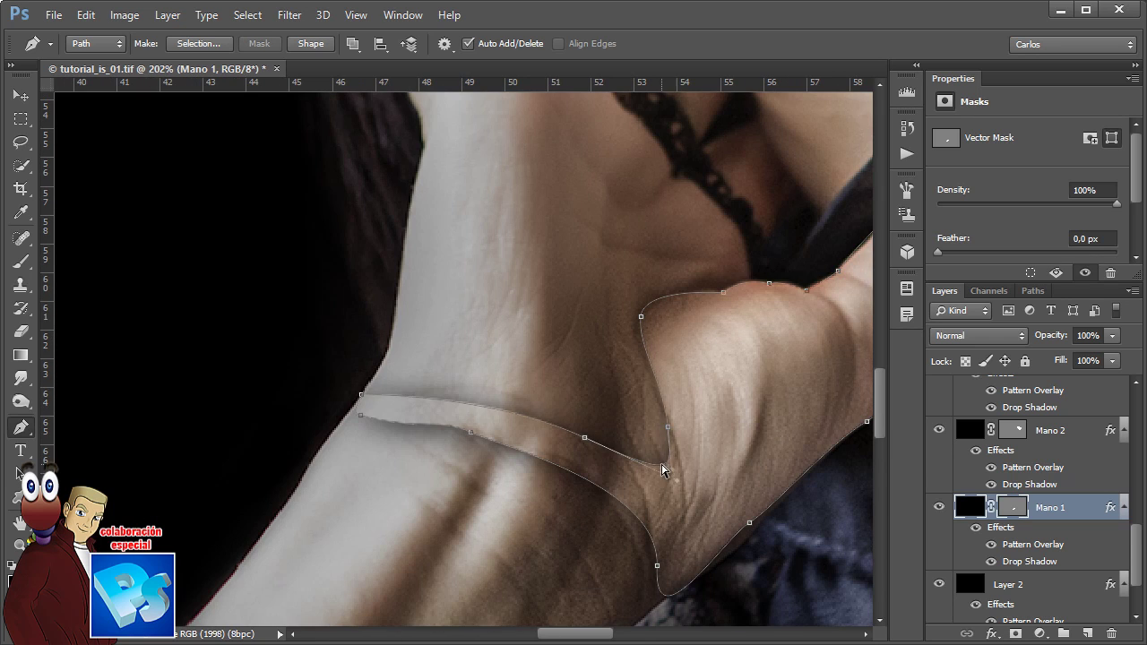
# Refine Mano 1's vector mask along the inner palm and wrist, and hide the path to view the whole image
pyautogui.moveTo(663, 466); pyautogui.dragTo(619, 432)
pyautogui.scroll(-3, 619, 432)
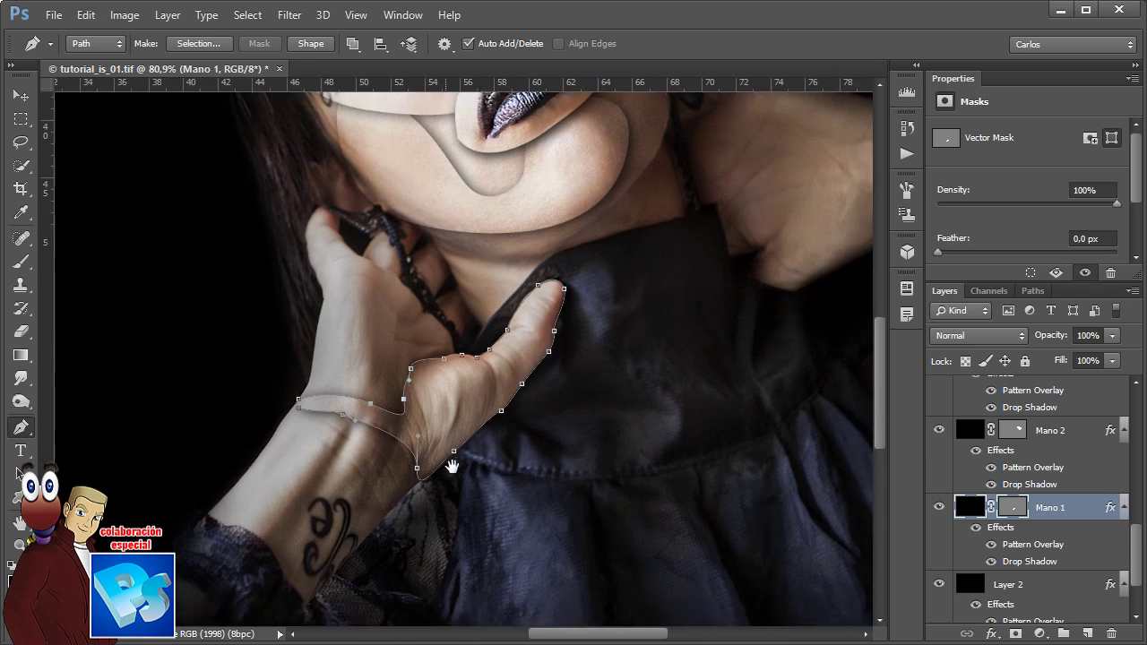
pyautogui.moveTo(451, 465); pyautogui.dragTo(465, 496)
pyautogui.moveTo(296, 416); pyautogui.dragTo(350, 476)
pyautogui.moveTo(313, 439); pyautogui.dragTo(342, 444)
pyautogui.scroll(3, 465, 528)
pyautogui.click(385, 478)
pyautogui.hotkey('ctrl', '0')
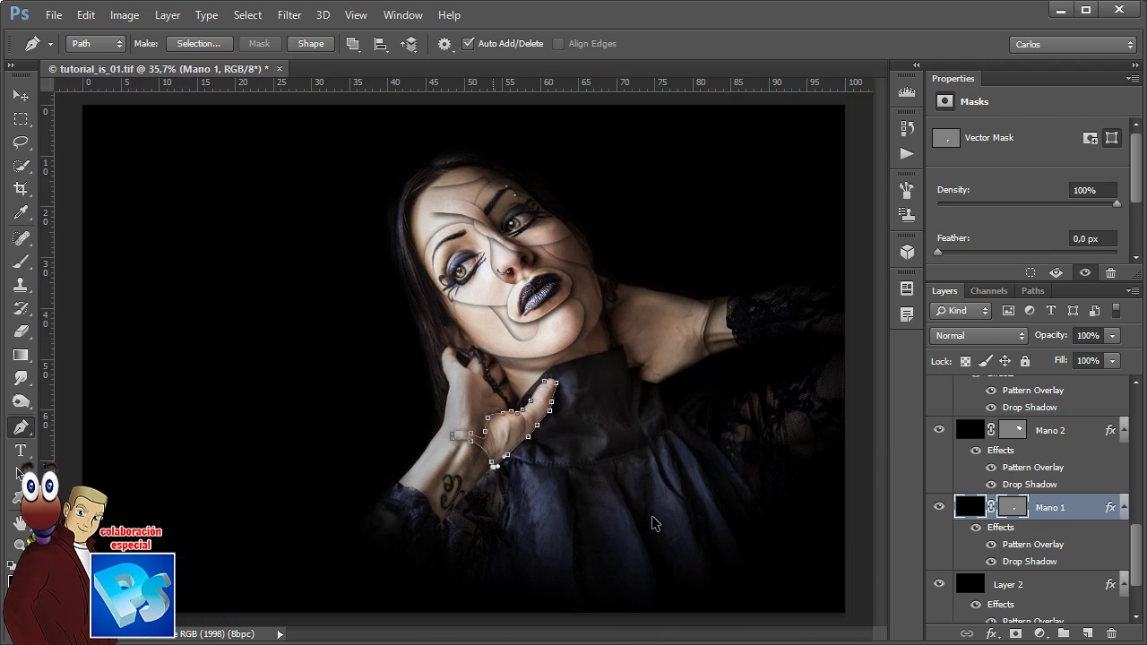
pyautogui.click(1012, 507)
pyautogui.click(1012, 507)
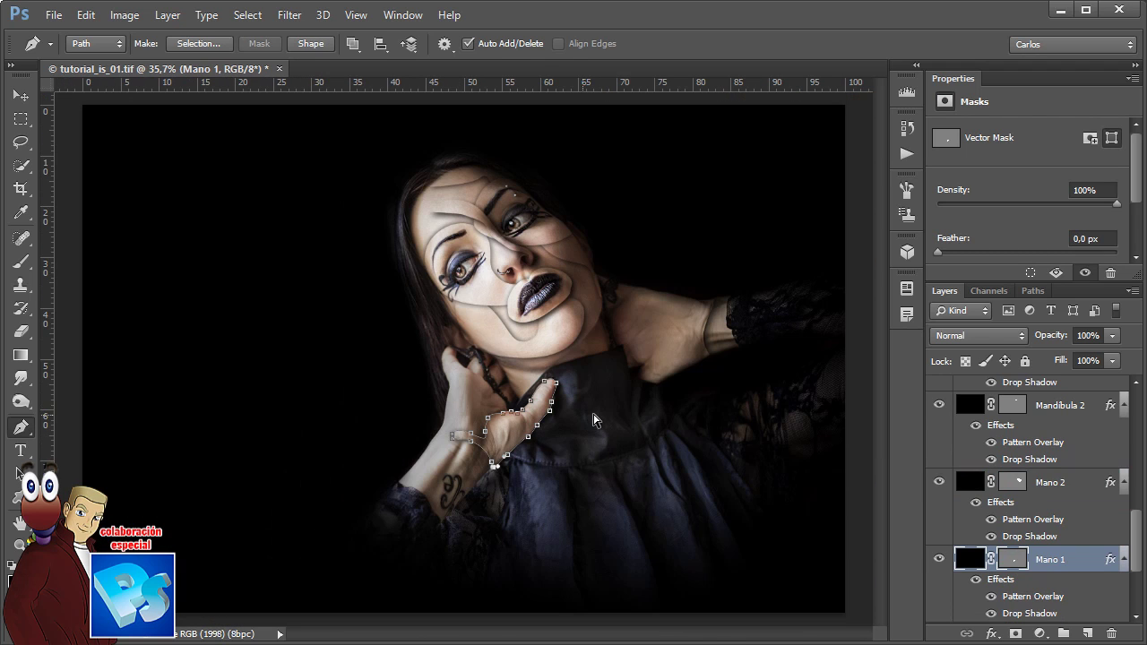
pyautogui.hotkey('ctrl', 'h')
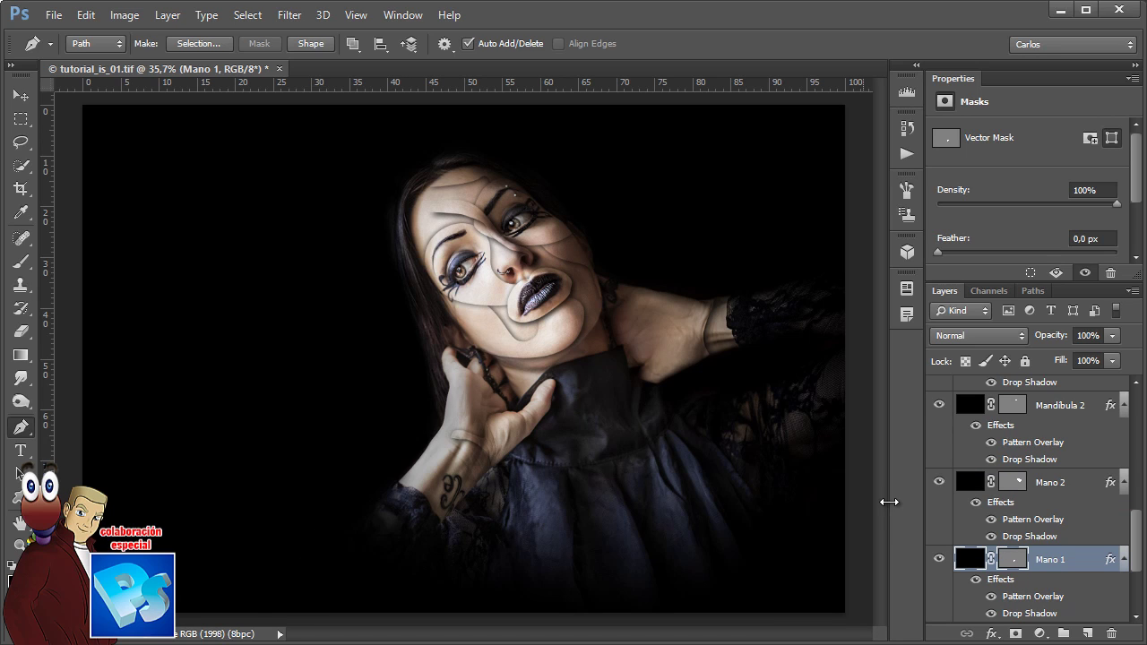
# Collapse the mask properties and the effects lists of all layers to make the layer stack compact
pyautogui.click(1130, 488)
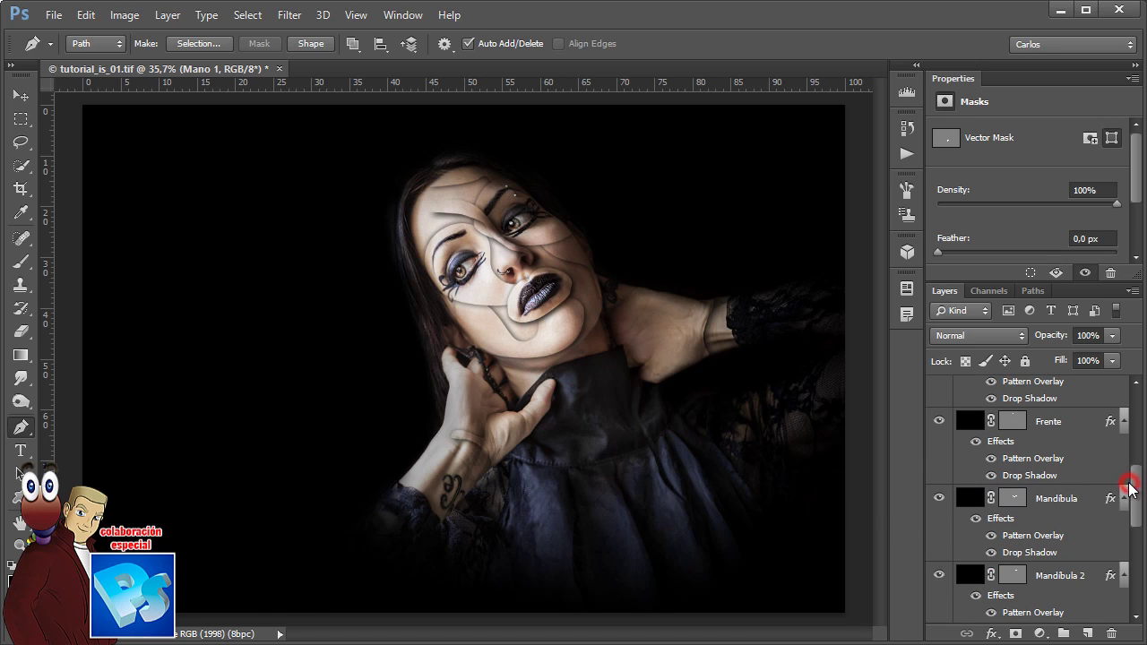
pyautogui.click(1123, 498)
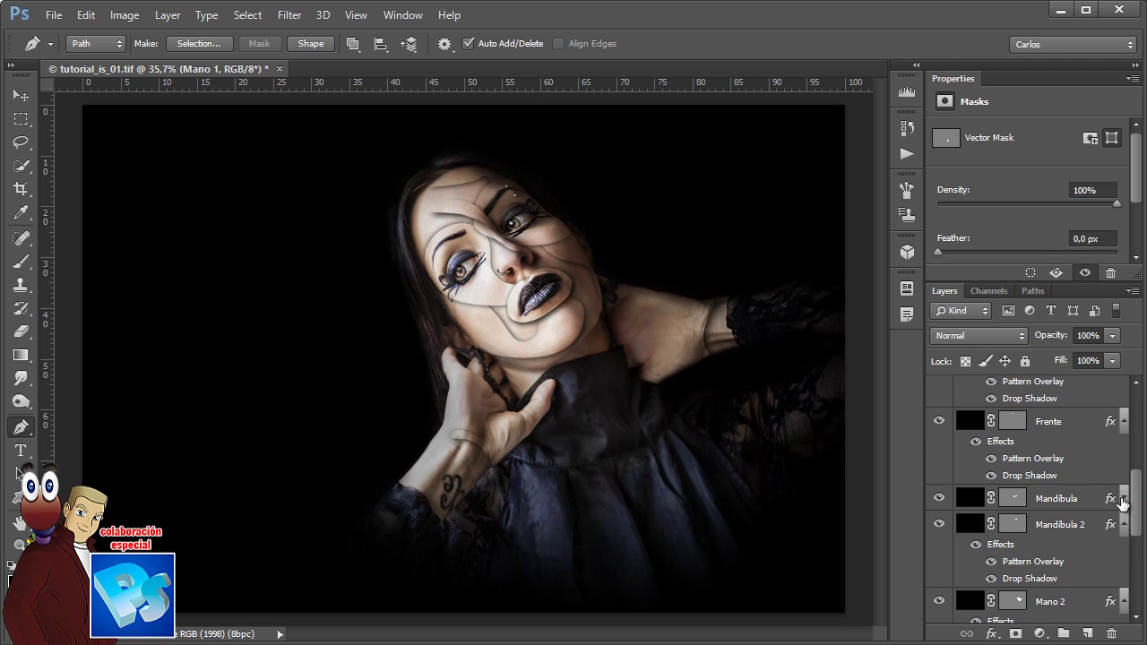
pyautogui.click(1122, 498)
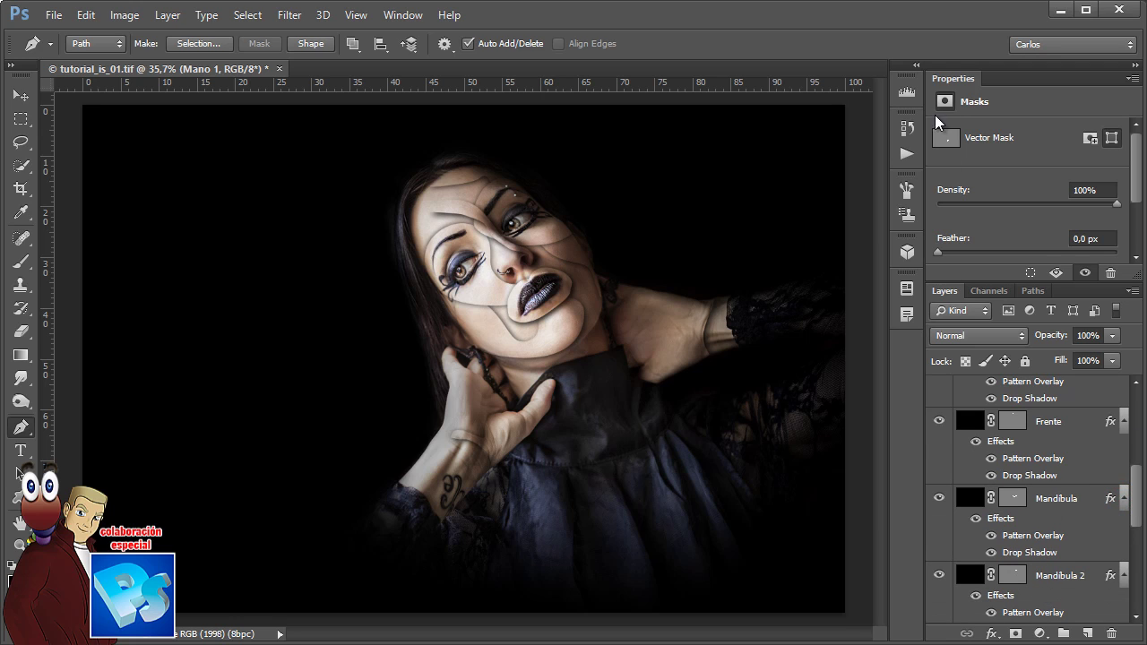
pyautogui.doubleClick(959, 78)
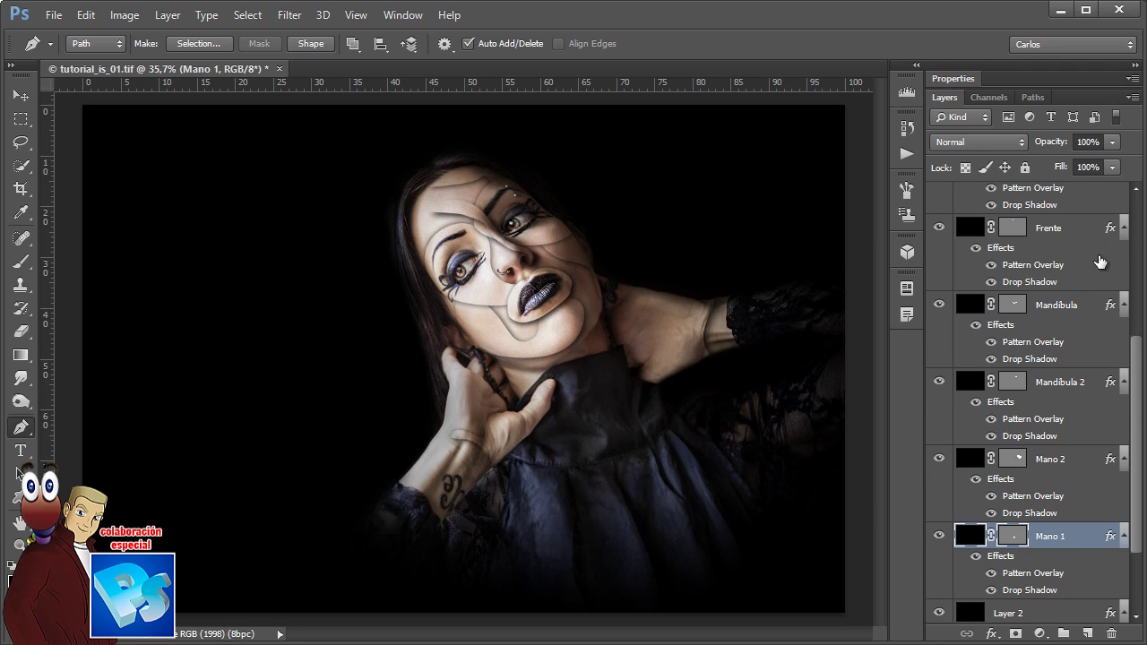
pyautogui.click(1122, 227)
pyautogui.keyDown('alt'); pyautogui.click(1122, 228); pyautogui.keyUp('alt')
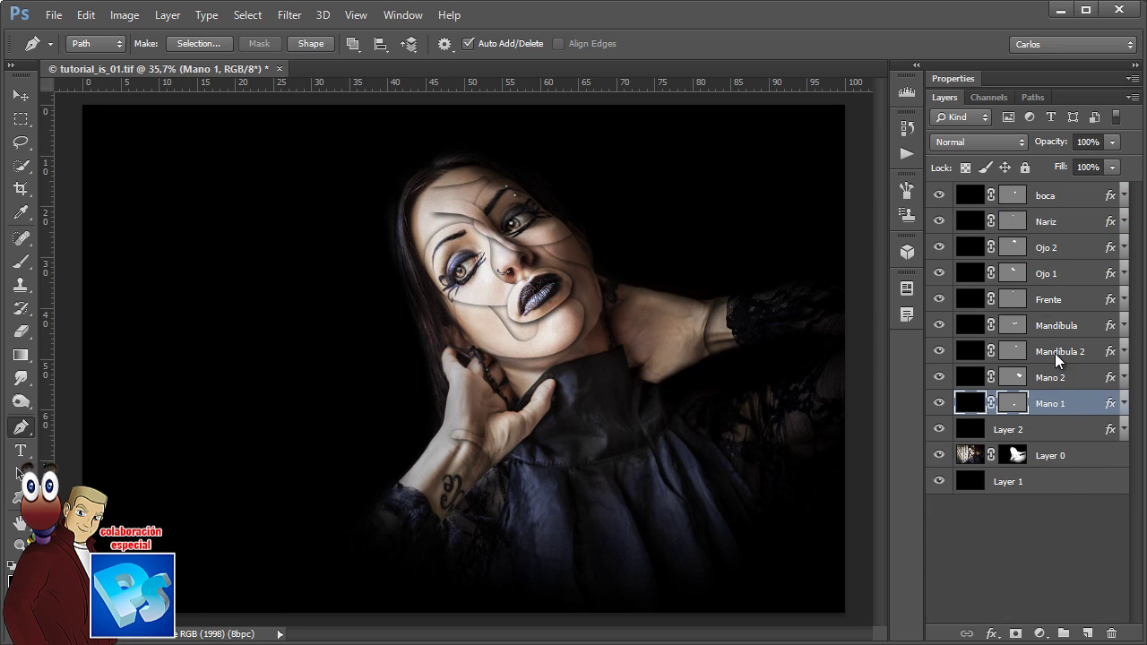
# Group all masked layers from boca to Mano 1 and name the group Formas principales
pyautogui.click(1048, 196)
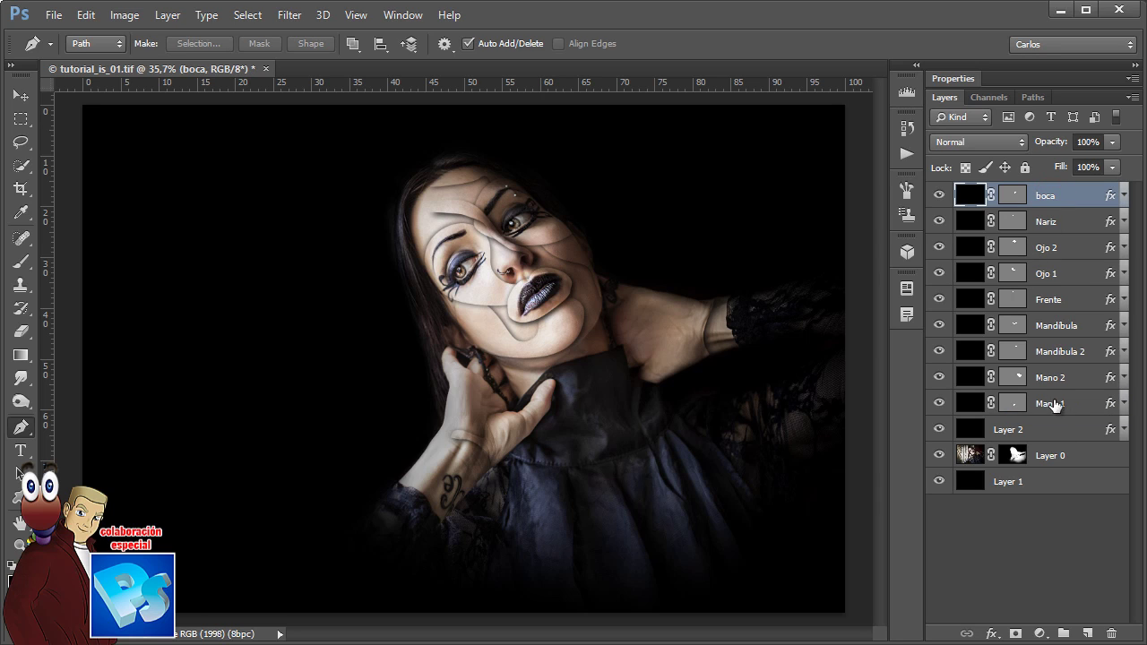
pyautogui.keyDown('shift'); pyautogui.click(1062, 407); pyautogui.keyUp('shift')
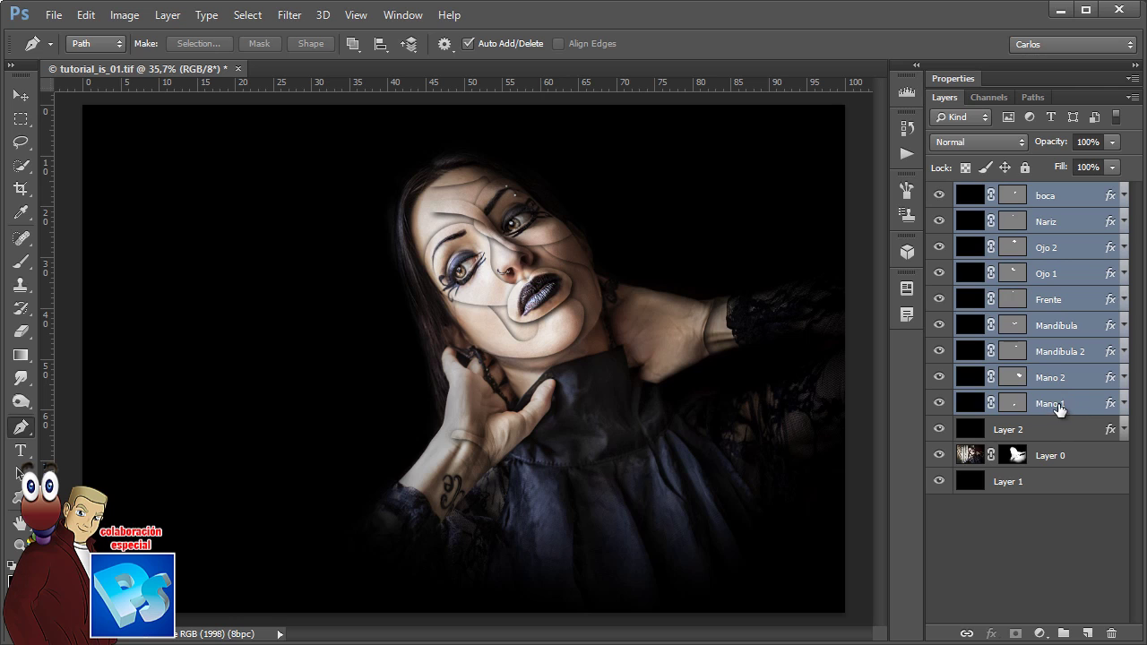
pyautogui.moveTo(1056, 403)
pyautogui.mouseDown()
pyautogui.moveTo(1051, 565)
pyautogui.moveTo(1065, 632)
pyautogui.mouseUp()
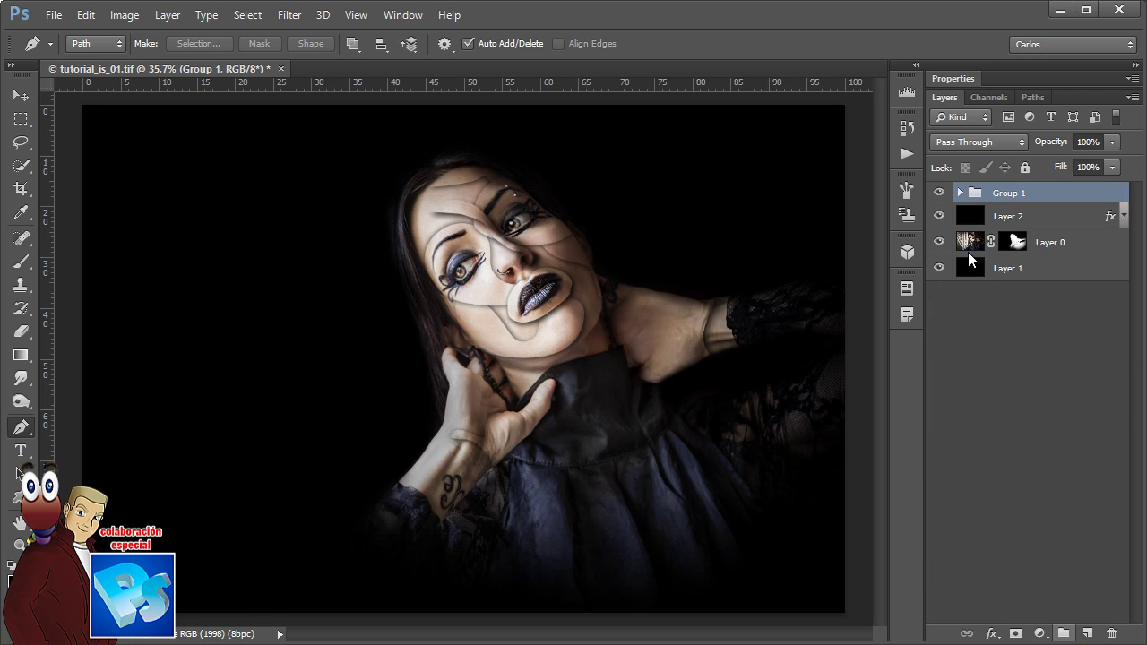
pyautogui.click(1010, 191)
pyautogui.doubleClick(1009, 192)
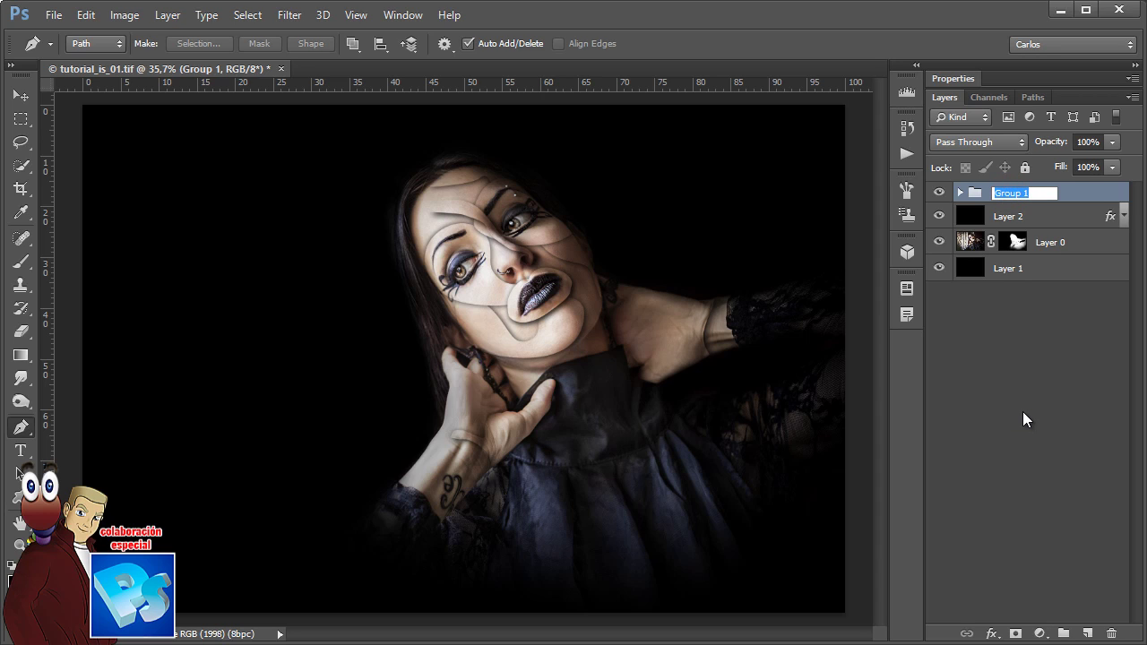
pyautogui.write('Formas principale')
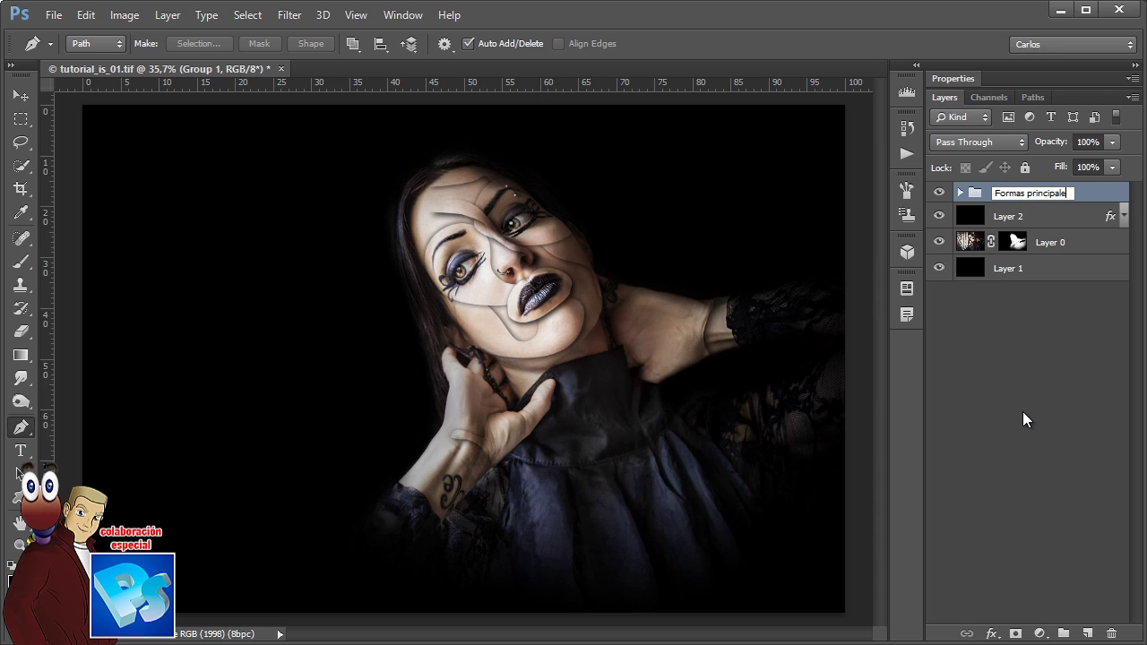
pyautogui.write('s')
pyautogui.press('Return')
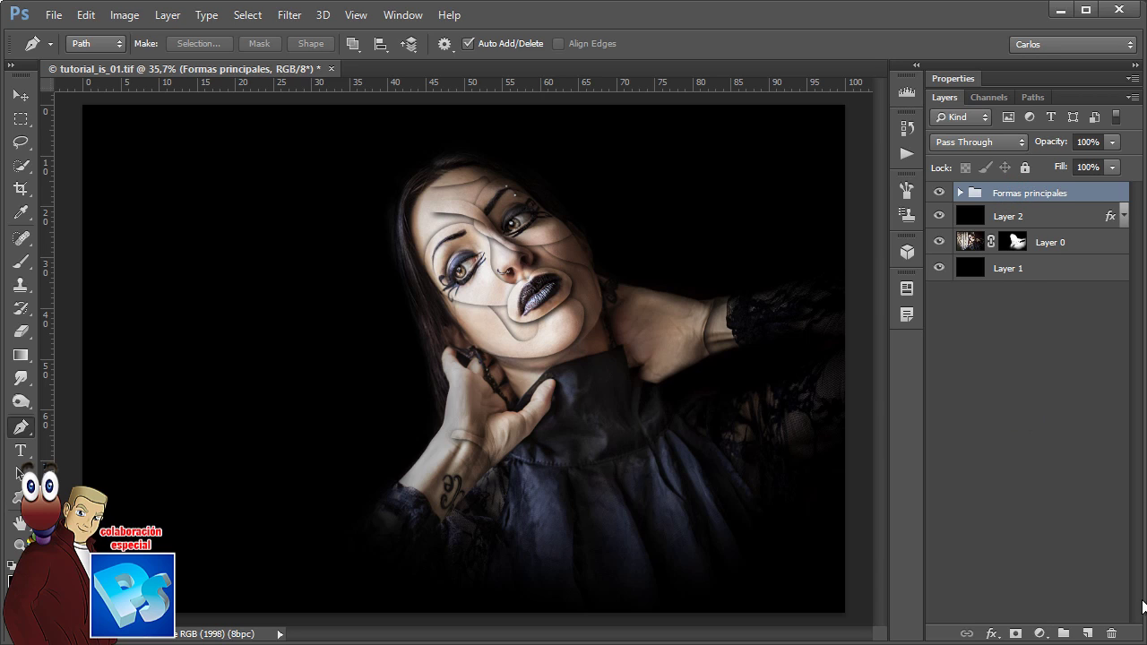
# Delete Layer 2, the black layer directly beneath the Formas principales group
pyautogui.click(969, 215)
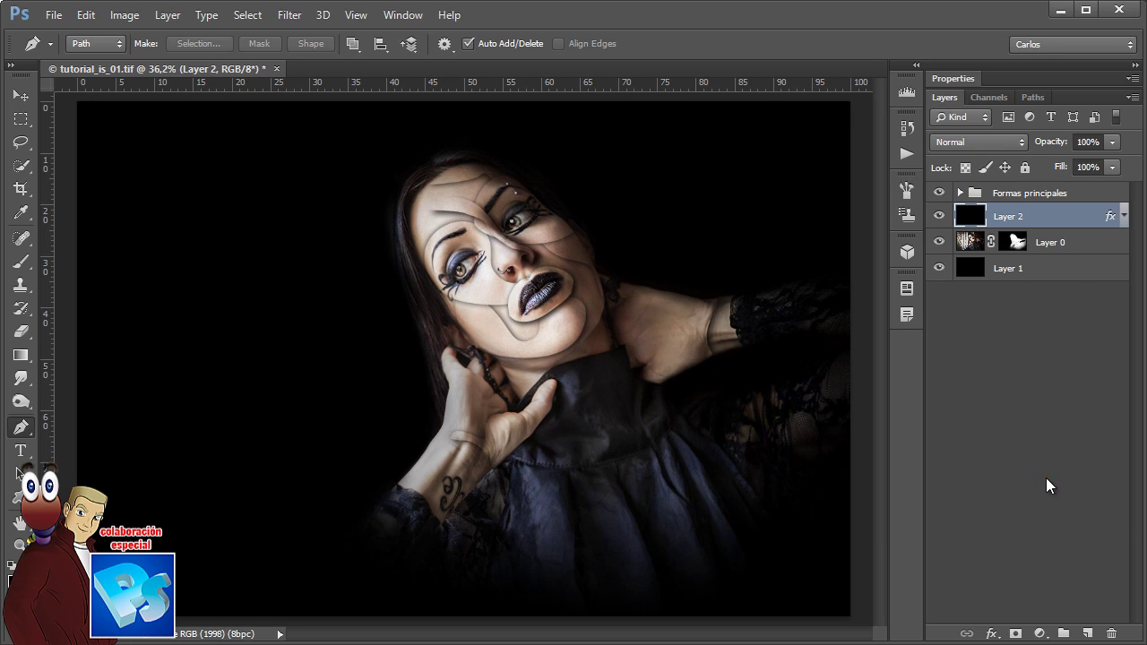
pyautogui.click(1045, 478)
pyautogui.click(987, 218)
pyautogui.moveTo(1059, 217); pyautogui.dragTo(1111, 633)
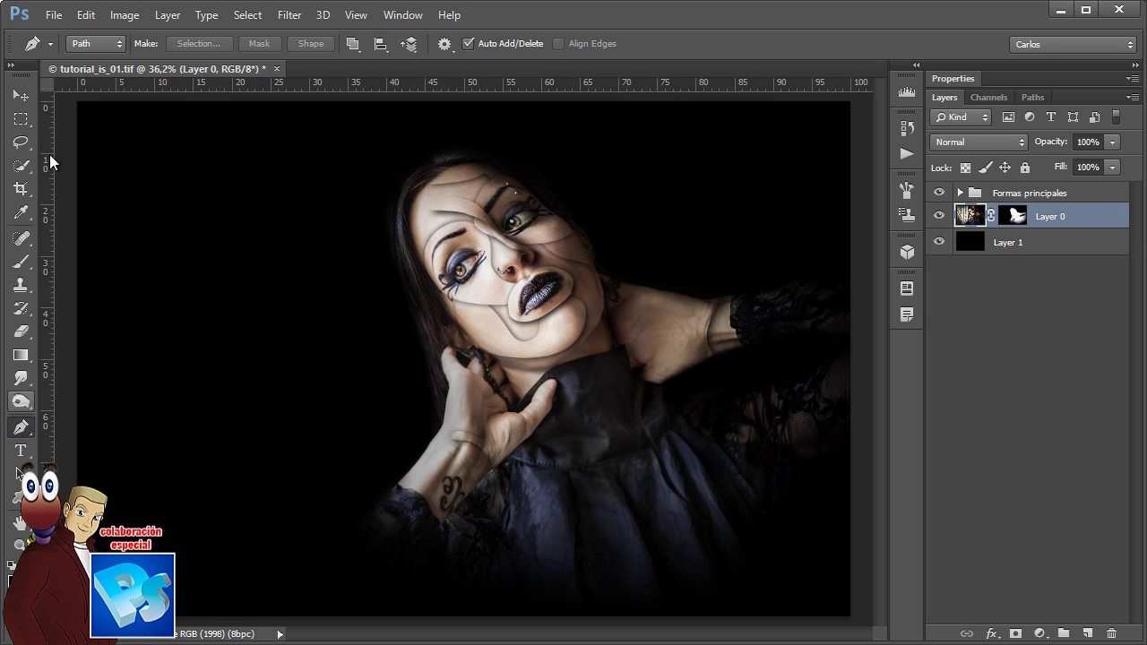
# With the Pen tool in Shape mode, draw a black crescent shape about 96 by 90 px along the upper edge of the eye piece, above Layer 0
pyautogui.click(102, 43)
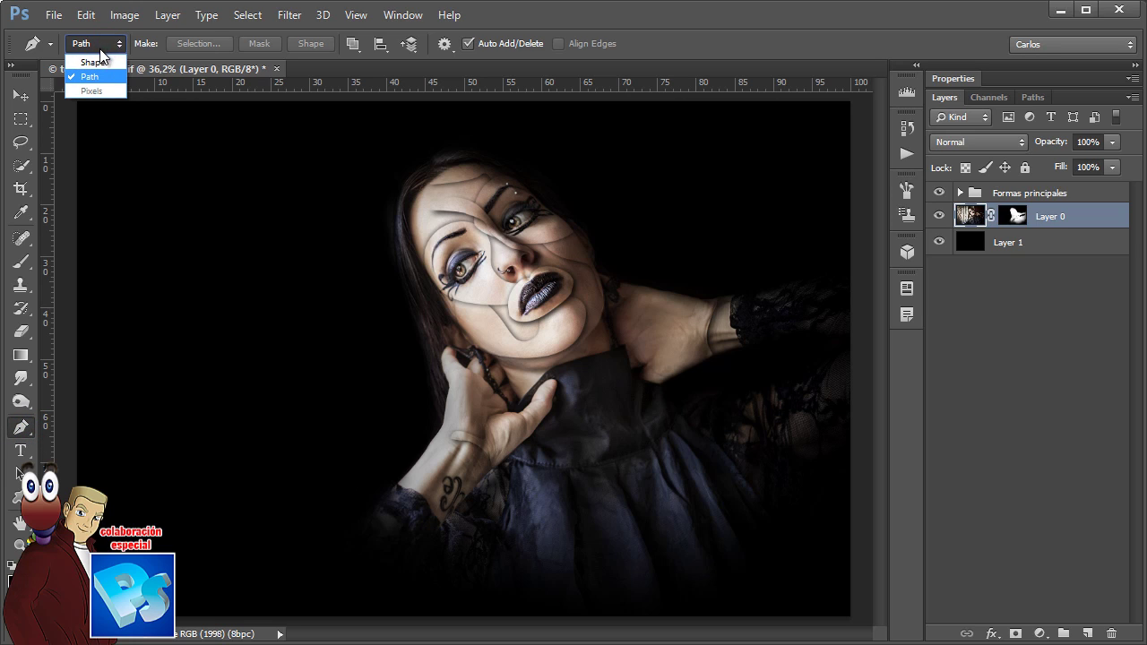
pyautogui.click(113, 62)
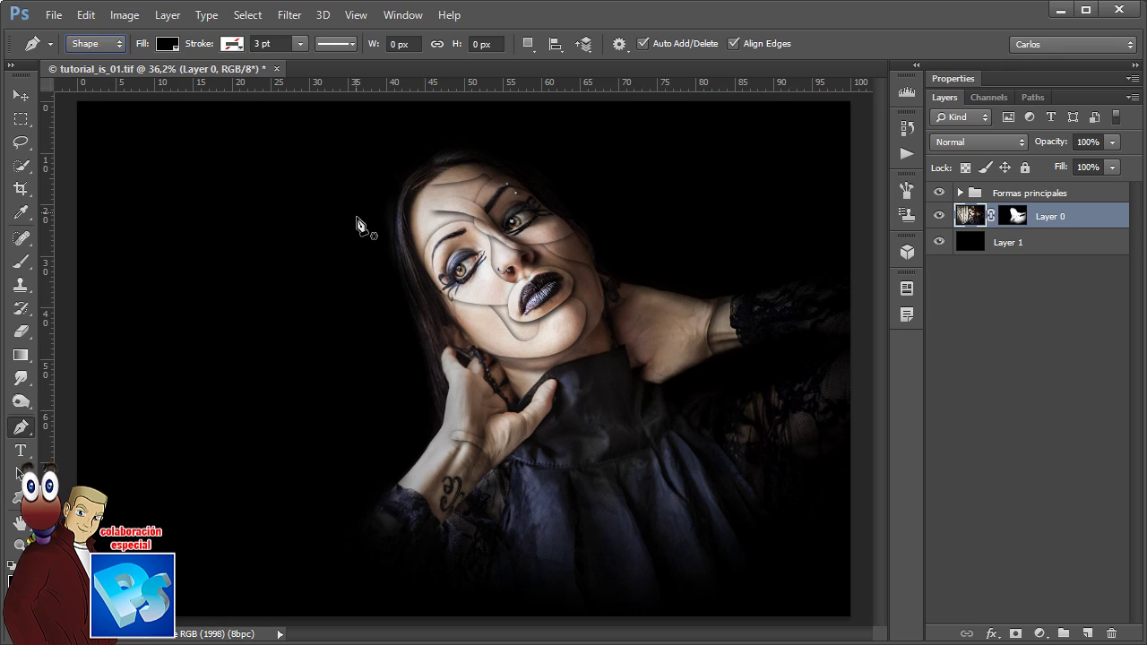
pyautogui.keyDown('ctrl'); pyautogui.click(426, 255); pyautogui.keyUp('ctrl')
pyautogui.moveTo(494, 268); pyautogui.dragTo(534, 286)
pyautogui.moveTo(517, 232); pyautogui.dragTo(510, 396)
pyautogui.click(387, 412)
pyautogui.moveTo(373, 370)
pyautogui.mouseDown()
pyautogui.moveTo(381, 348)
pyautogui.moveTo(424, 319)
pyautogui.moveTo(451, 311)
pyautogui.moveTo(480, 330)
pyautogui.mouseUp()
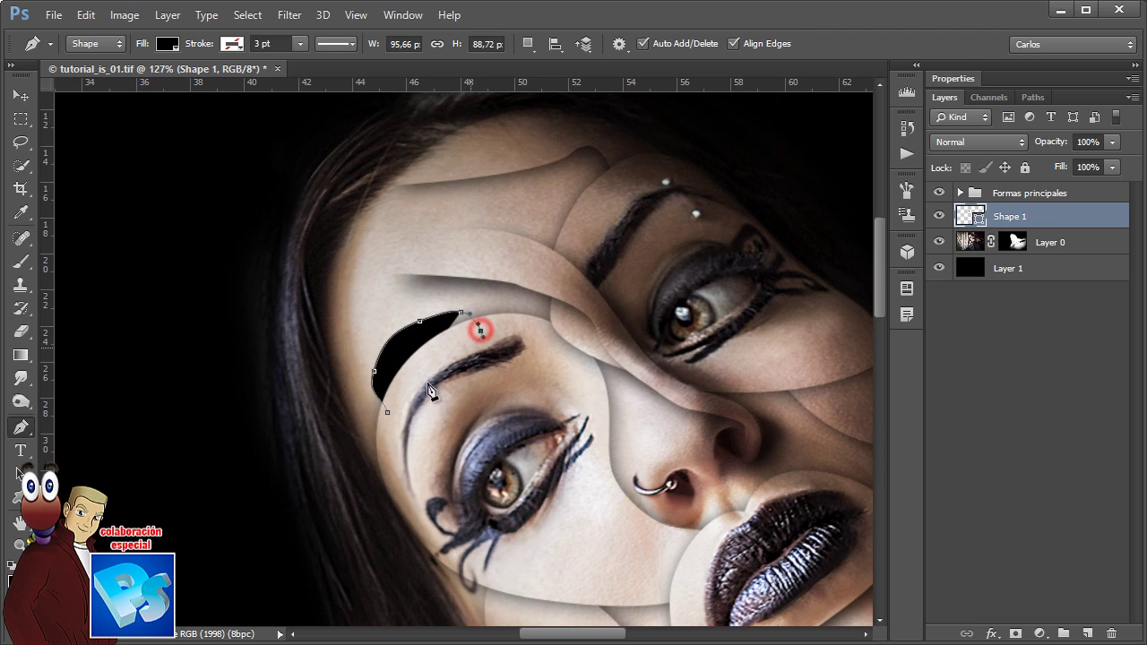
pyautogui.moveTo(388, 412); pyautogui.dragTo(411, 421)
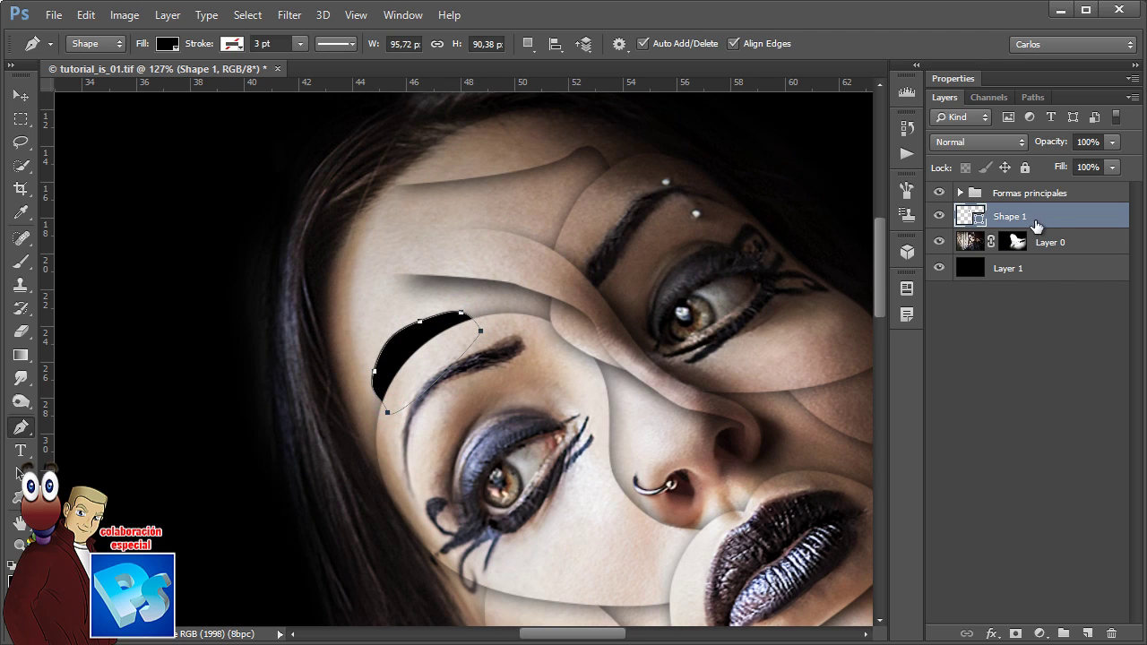
# Add a Drop Shadow to Shape 1 with distance 0 px and spread 9%
pyautogui.doubleClick(1080, 219)
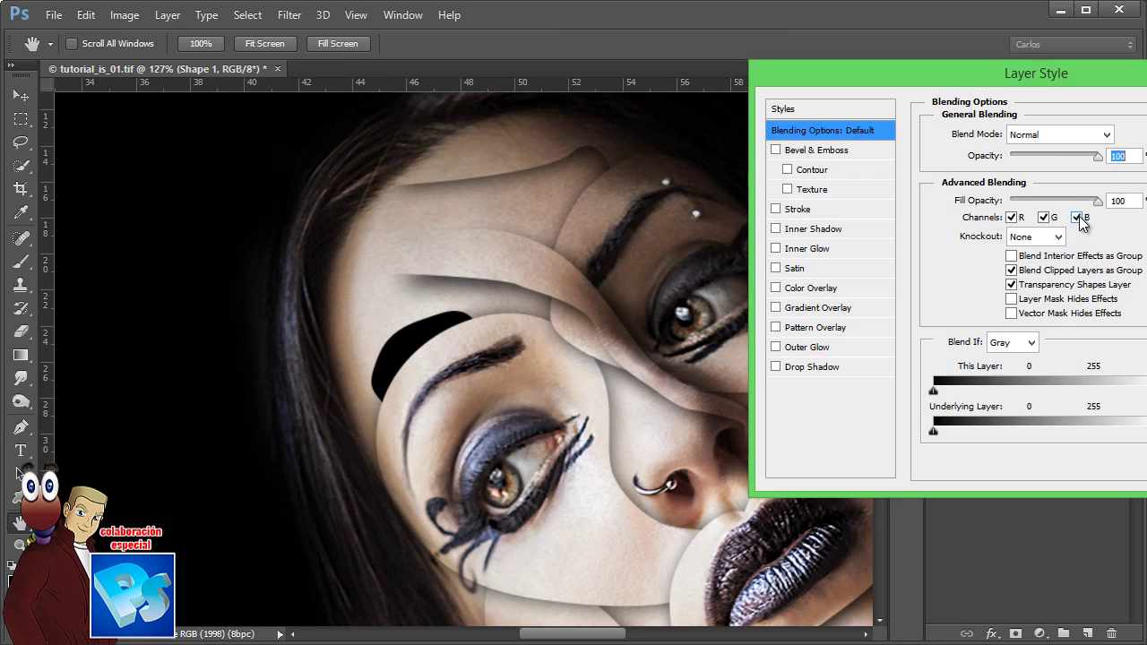
pyautogui.moveTo(1038, 84); pyautogui.dragTo(960, 63)
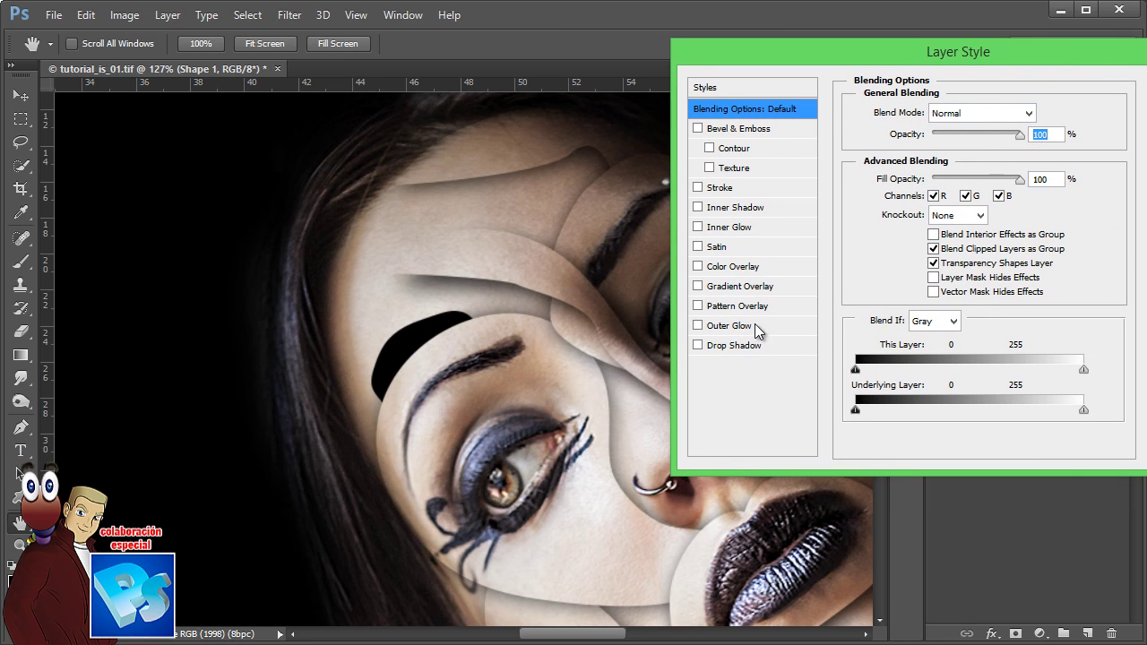
pyautogui.click(719, 345)
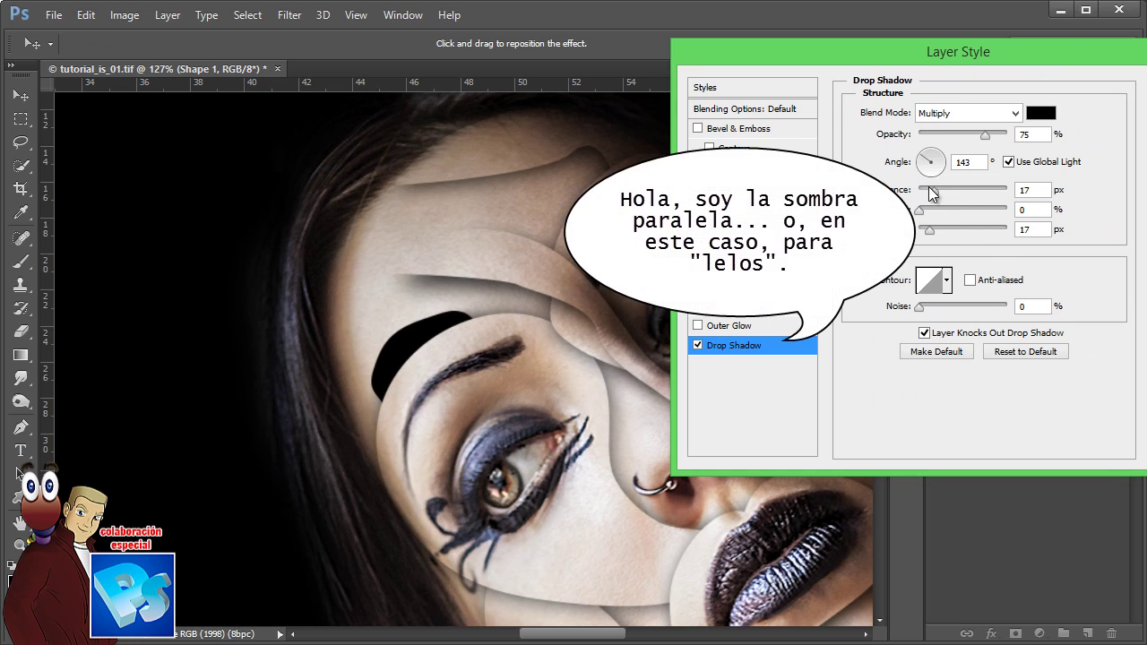
pyautogui.moveTo(936, 195)
pyautogui.mouseDown()
pyautogui.moveTo(921, 189)
pyautogui.moveTo(926, 211)
pyautogui.mouseUp()
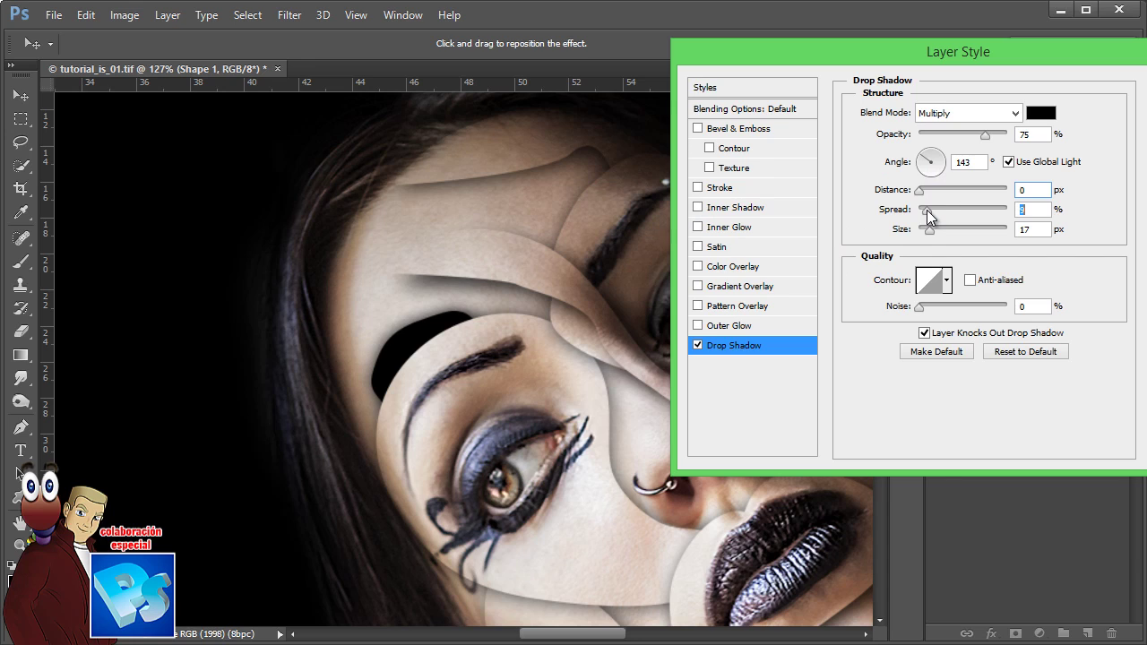
# Add a Pattern Overlay to Shape 1 using the light grey textured pattern, and look through the available pattern libraries
pyautogui.click(727, 307)
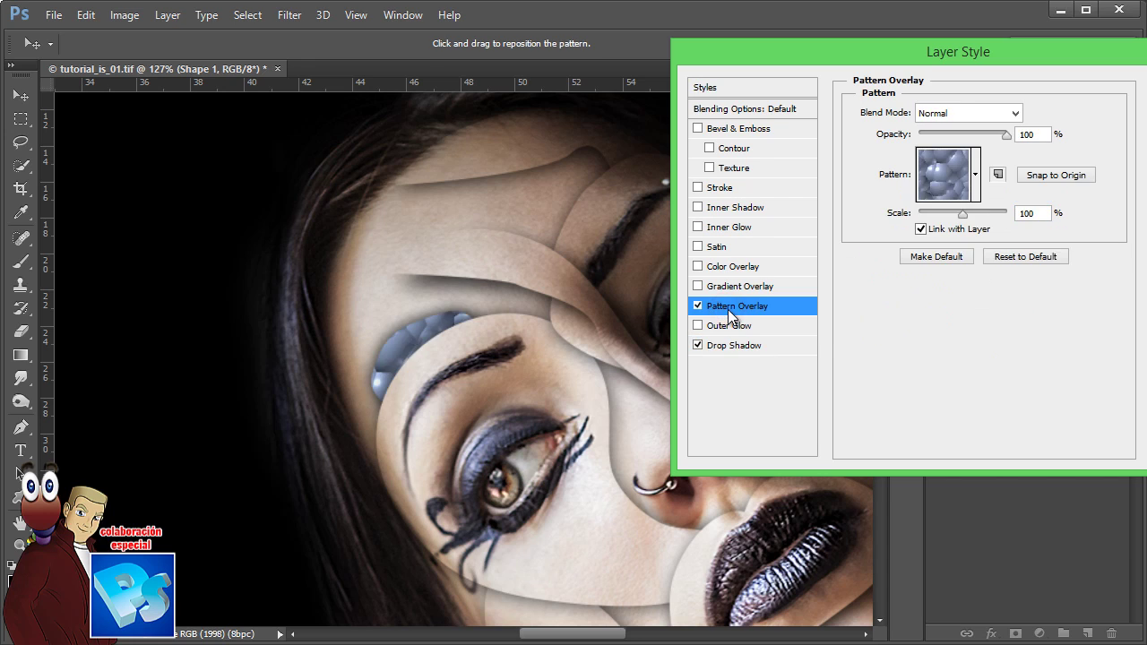
pyautogui.click(975, 175)
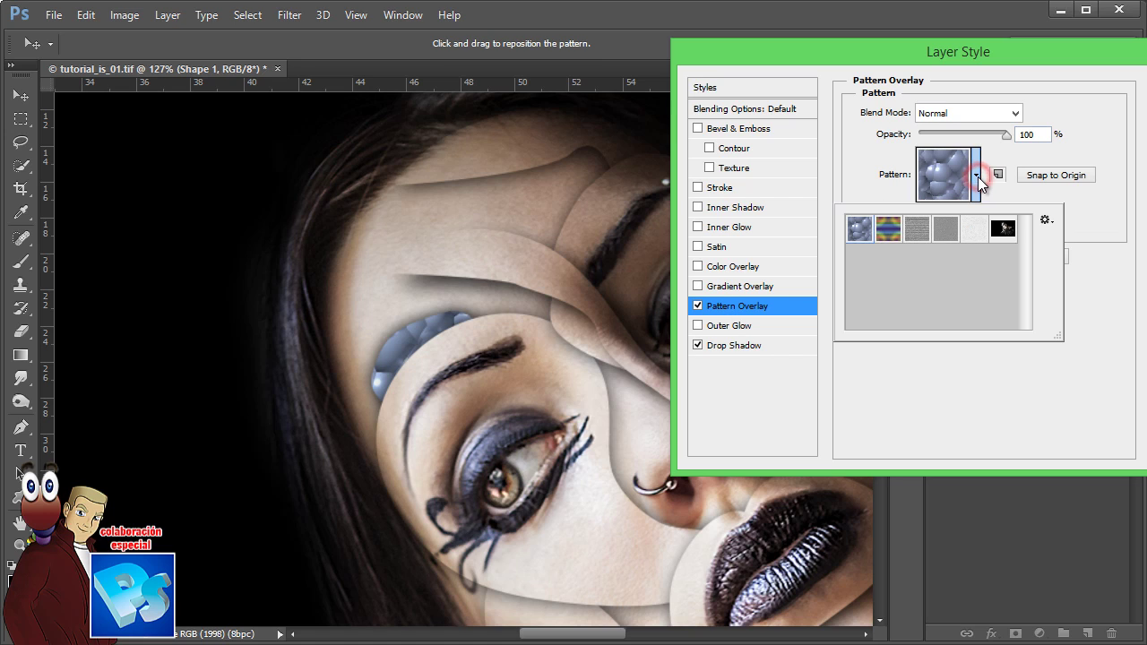
pyautogui.click(978, 230)
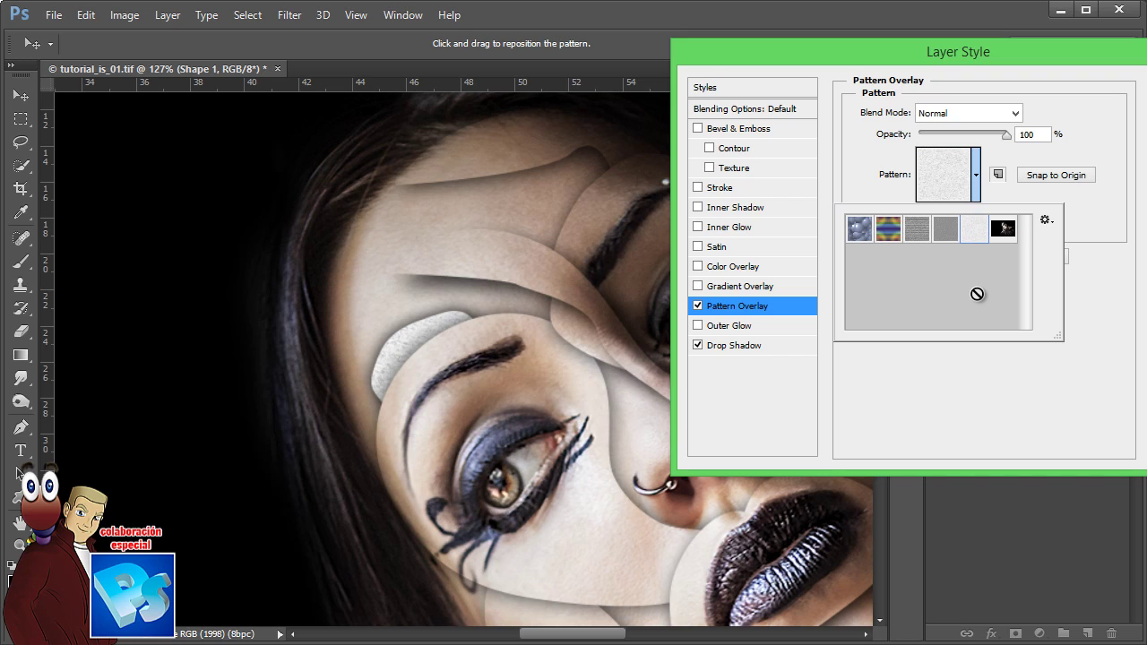
pyautogui.click(1045, 220)
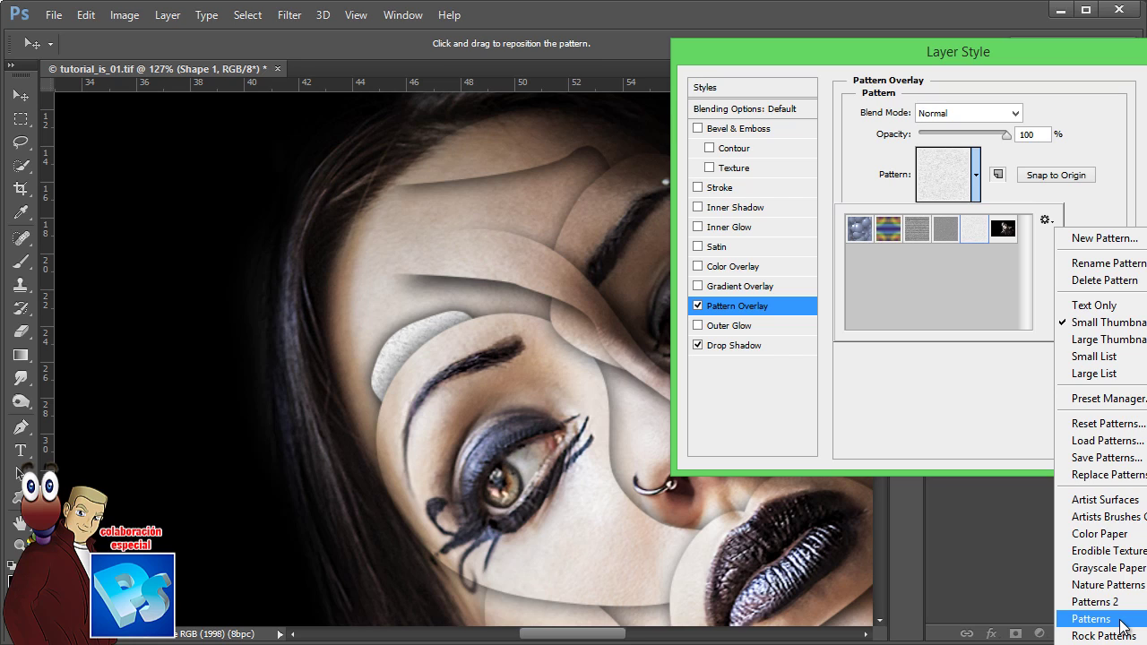
pyautogui.click(1068, 52)
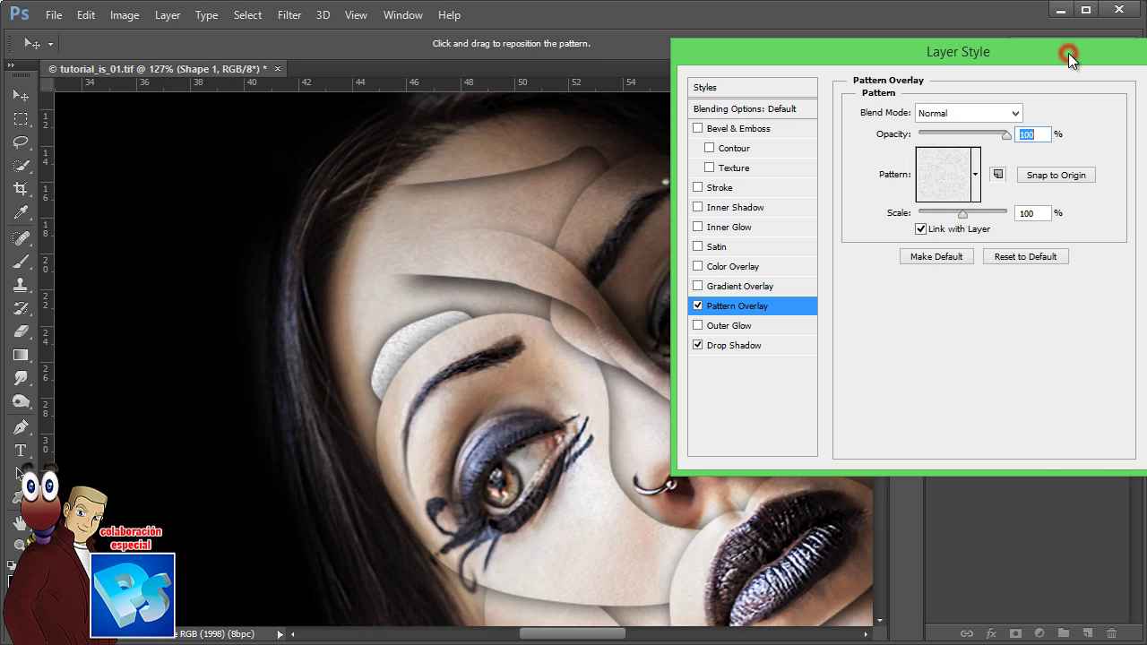
# Add a Gradient Overlay to Shape 1 and set the gradient's starting color stop to white (ffffff)
pyautogui.click(731, 285)
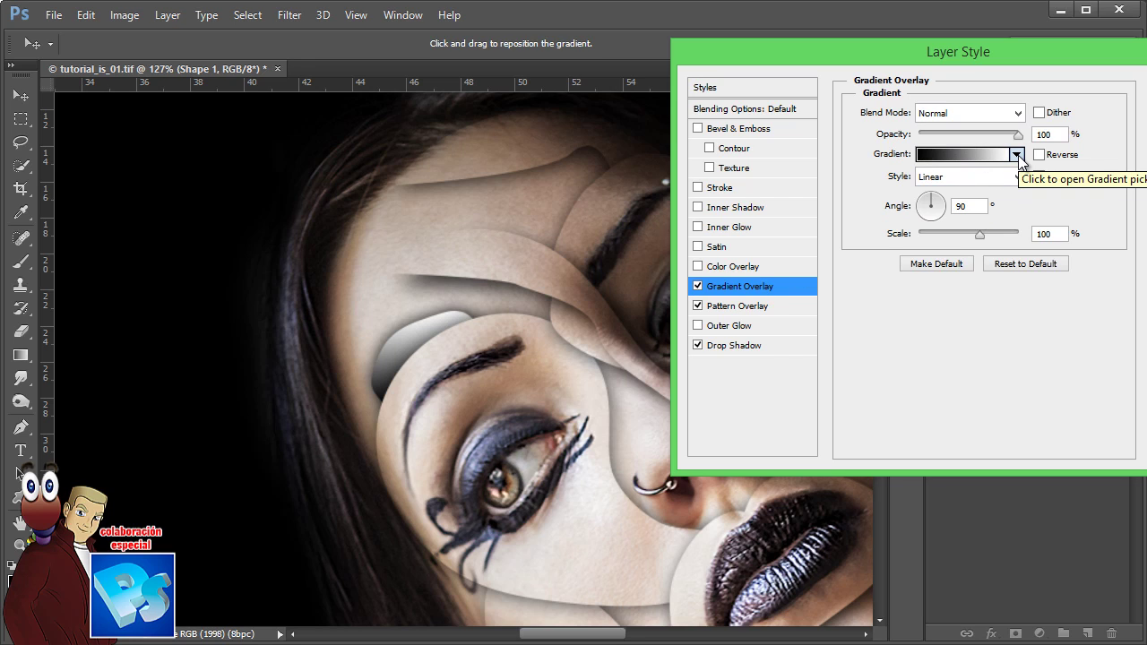
pyautogui.click(1017, 156)
pyautogui.doubleClick(879, 191)
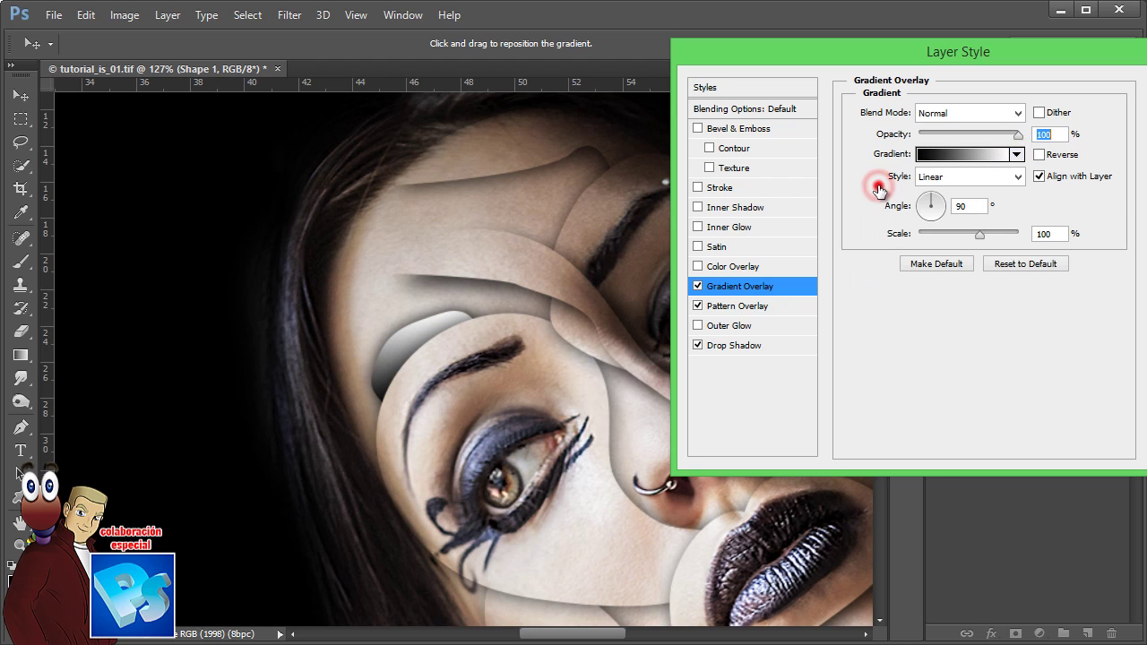
pyautogui.click(956, 152)
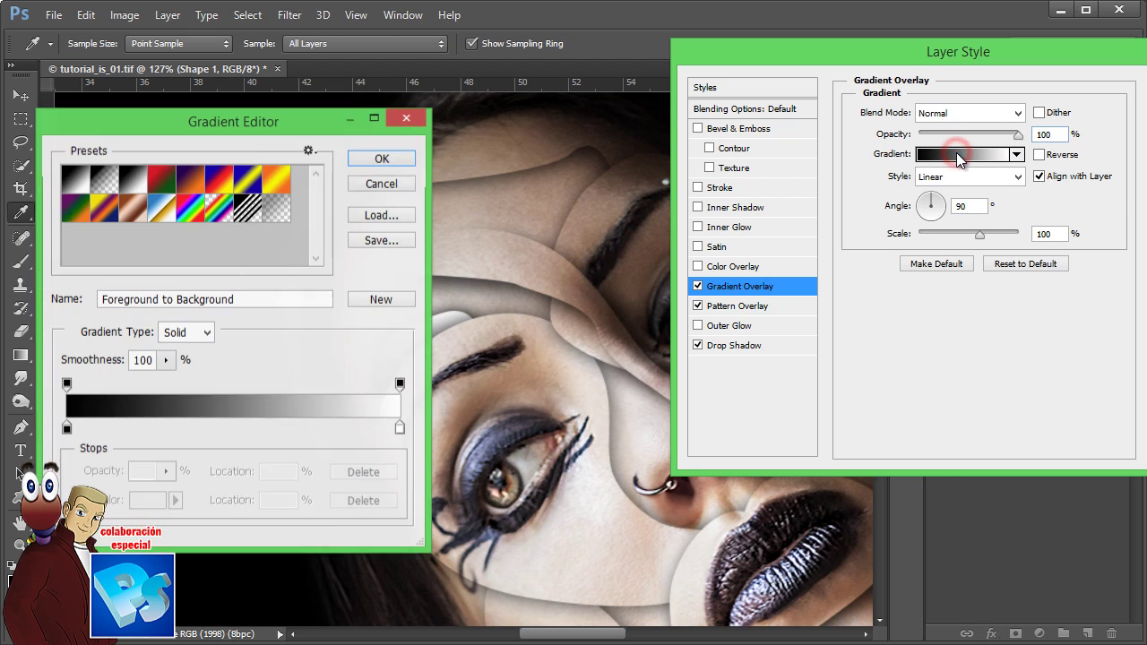
pyautogui.click(66, 429)
pyautogui.doubleClick(66, 429)
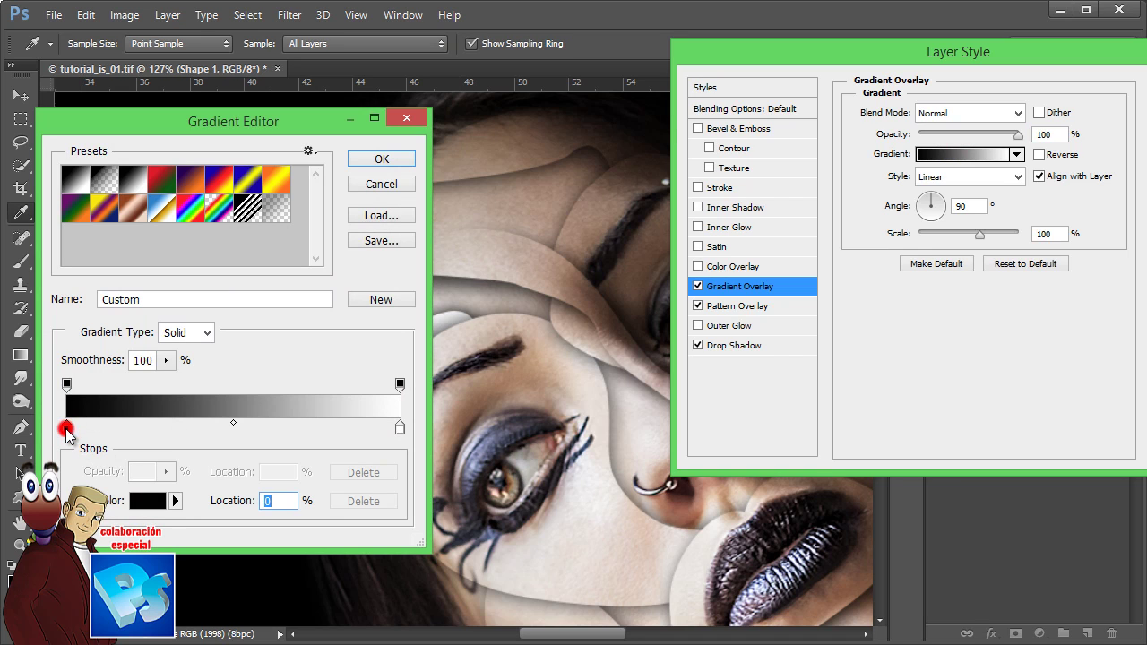
pyautogui.click(719, 166)
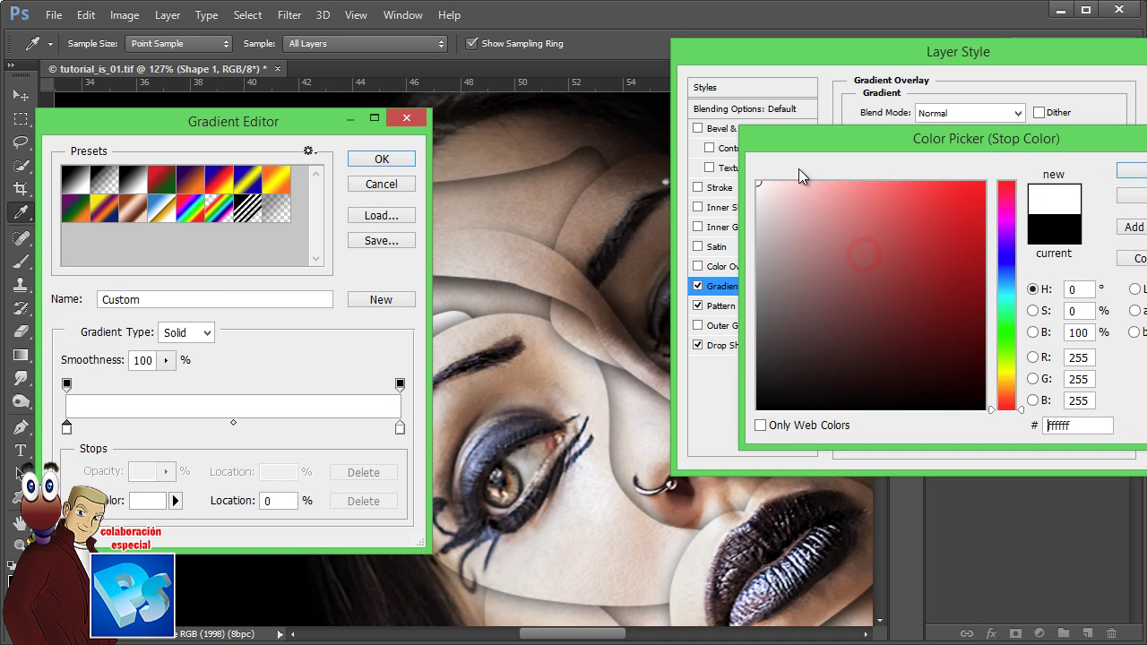
pyautogui.click(1132, 170)
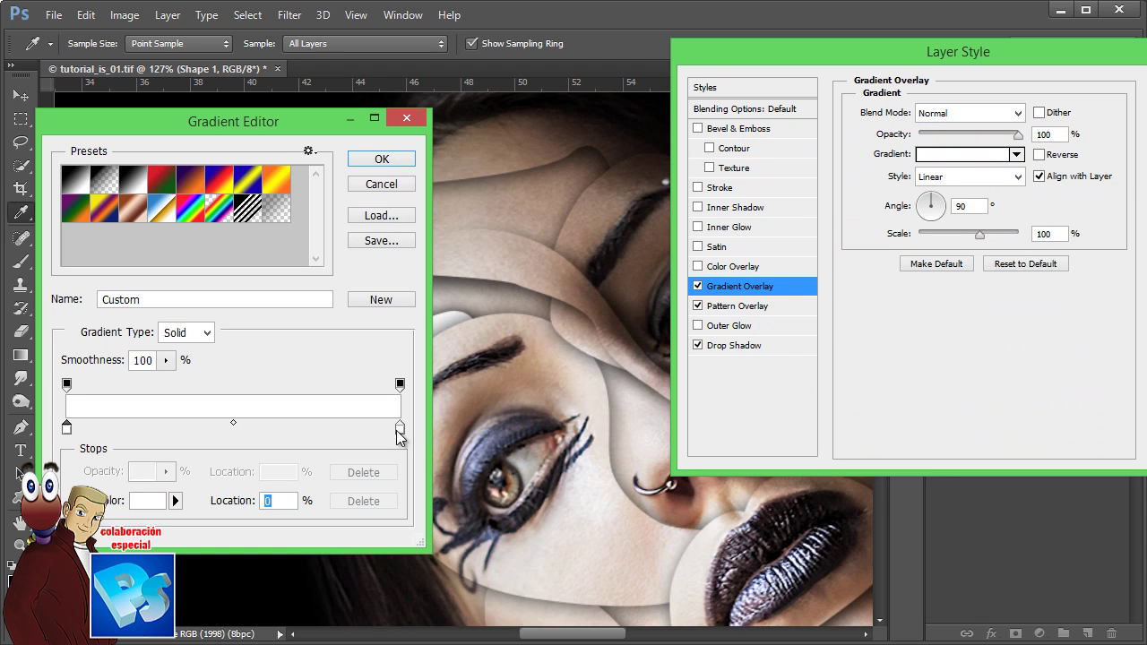
# Set the gradient's end color stop to the muted purple bc85b5
pyautogui.doubleClick(400, 428)
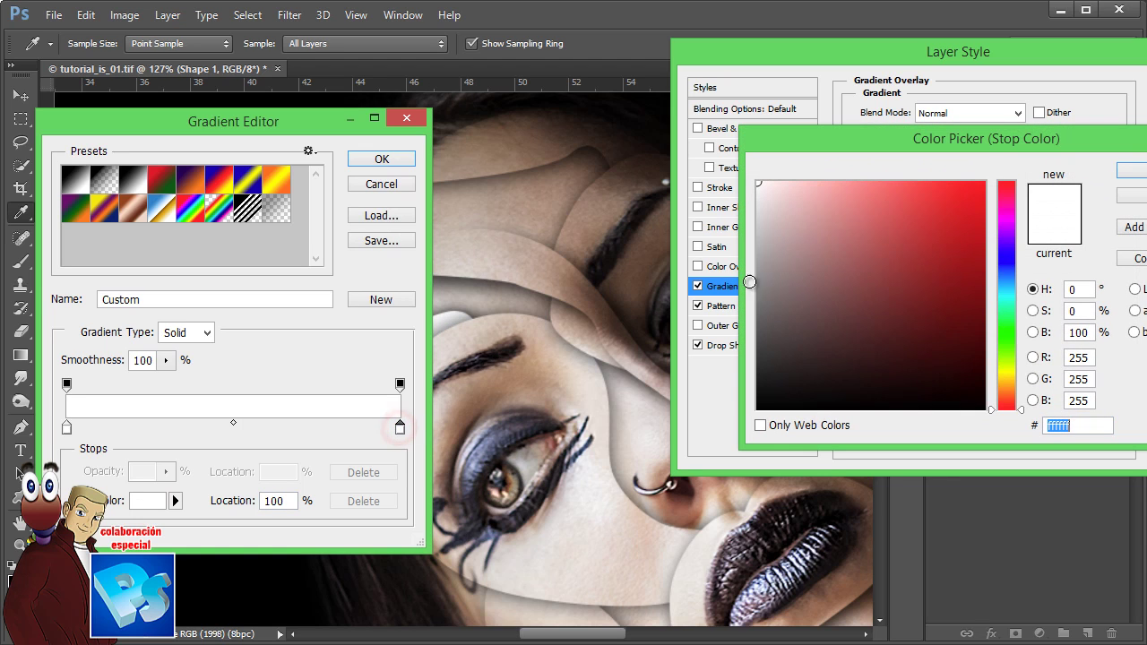
pyautogui.click(1006, 211)
pyautogui.moveTo(1007, 207); pyautogui.dragTo(1007, 215)
pyautogui.click(822, 241)
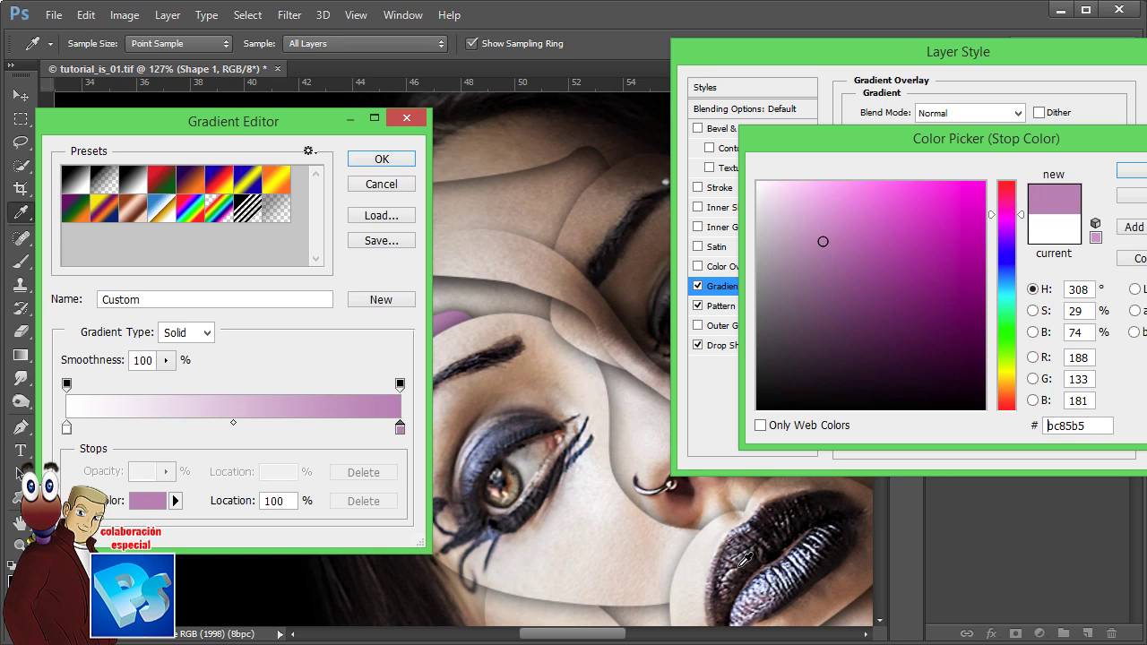
pyautogui.click(319, 121)
pyautogui.press('Return')
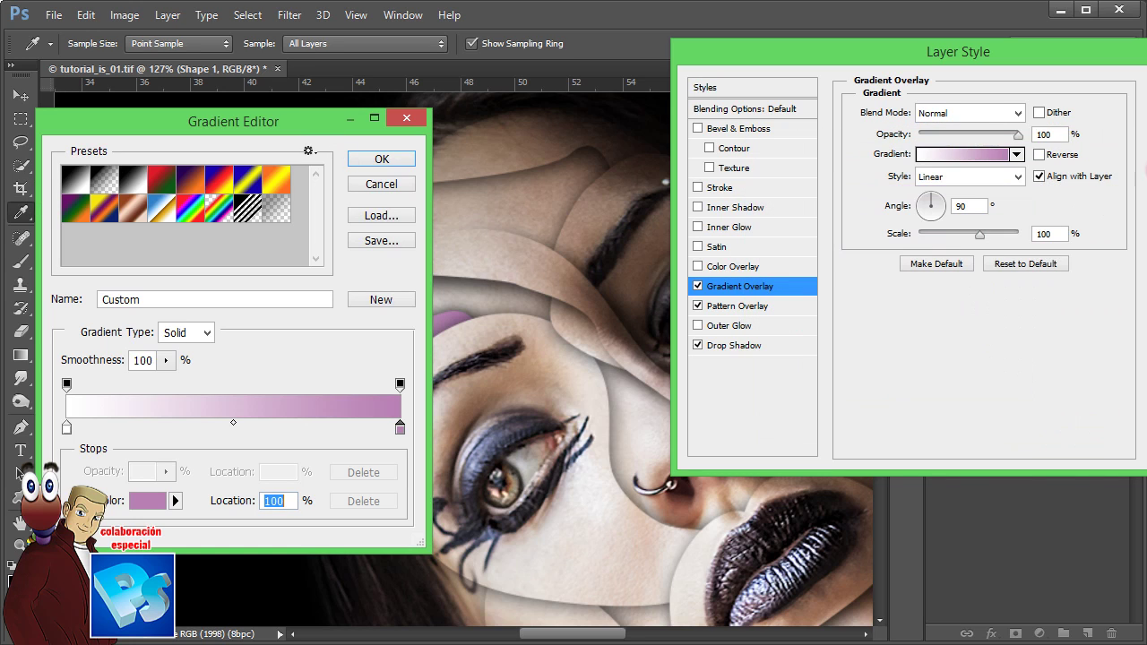
# Save the white-to-purple gradient as a new preset named Degradado 1 and apply it to the overlay
pyautogui.doubleClick(159, 298)
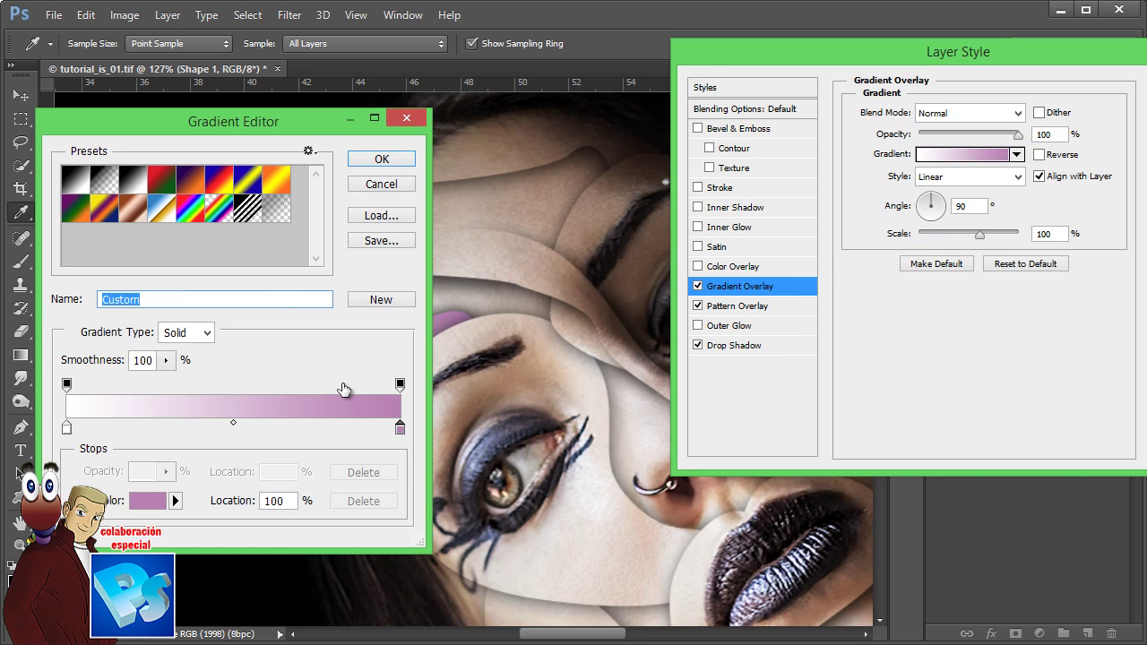
pyautogui.write('Degradado')
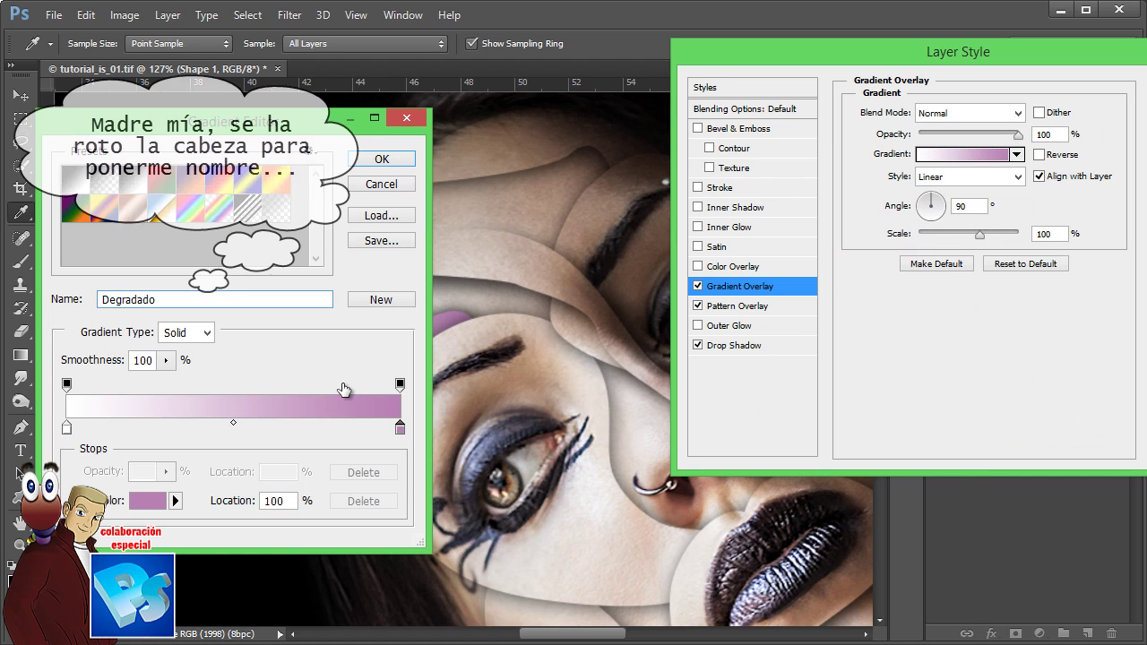
pyautogui.write(' 1')
pyautogui.click(380, 299)
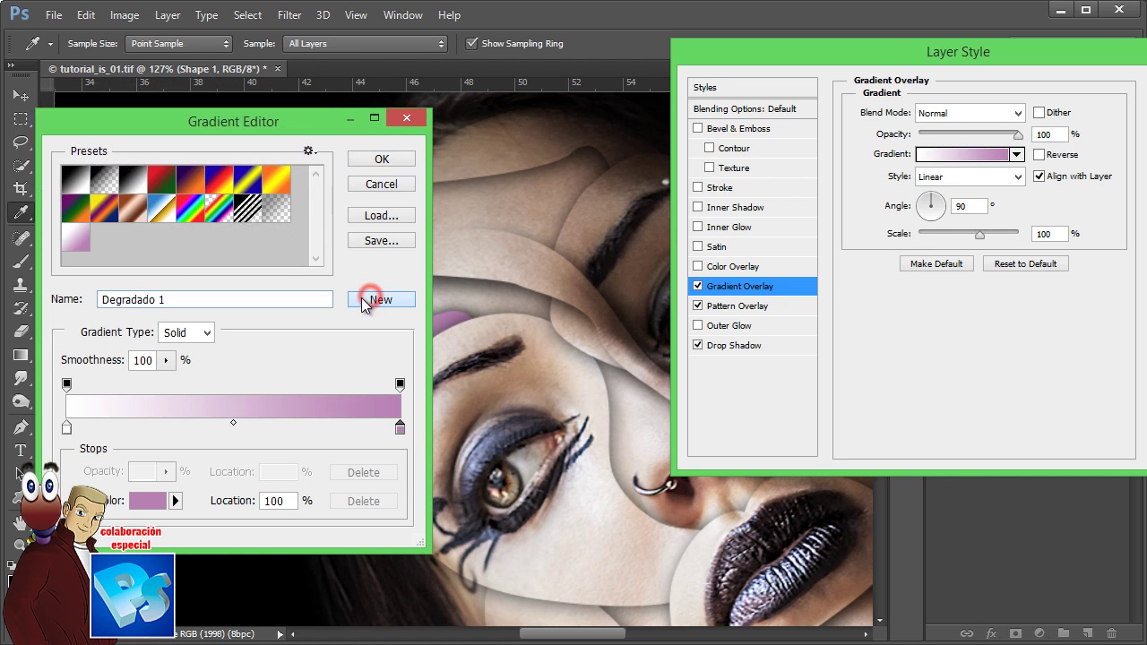
pyautogui.click(383, 159)
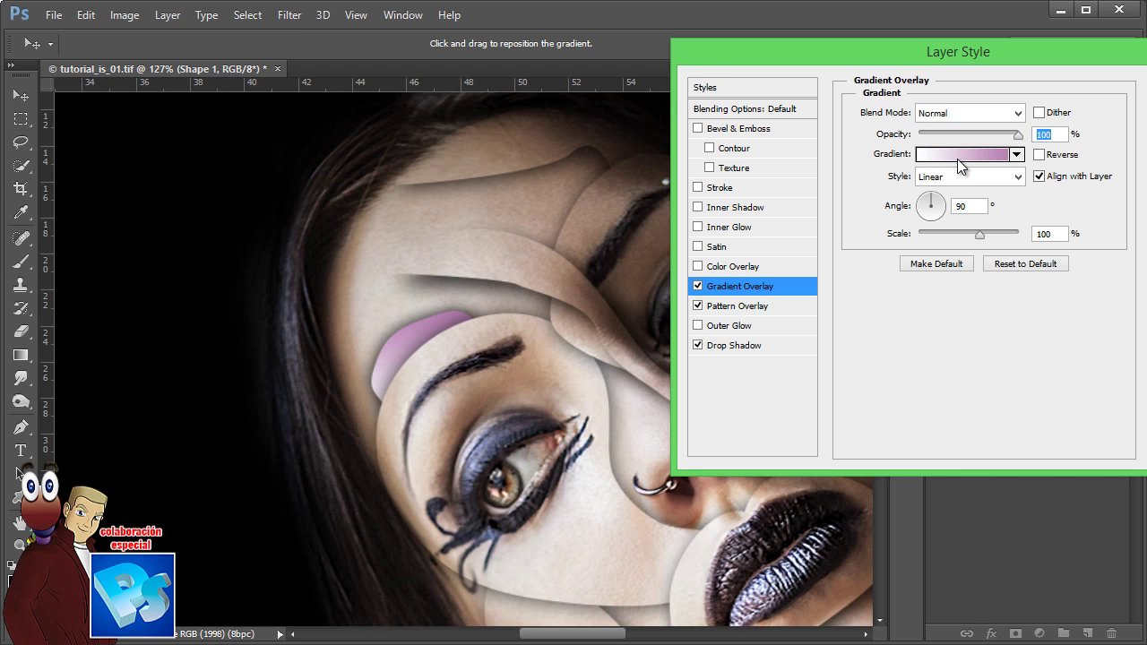
# Reopen the overlay's gradient for editing and change its end color stop to the dark brown 675c44
pyautogui.click(951, 159)
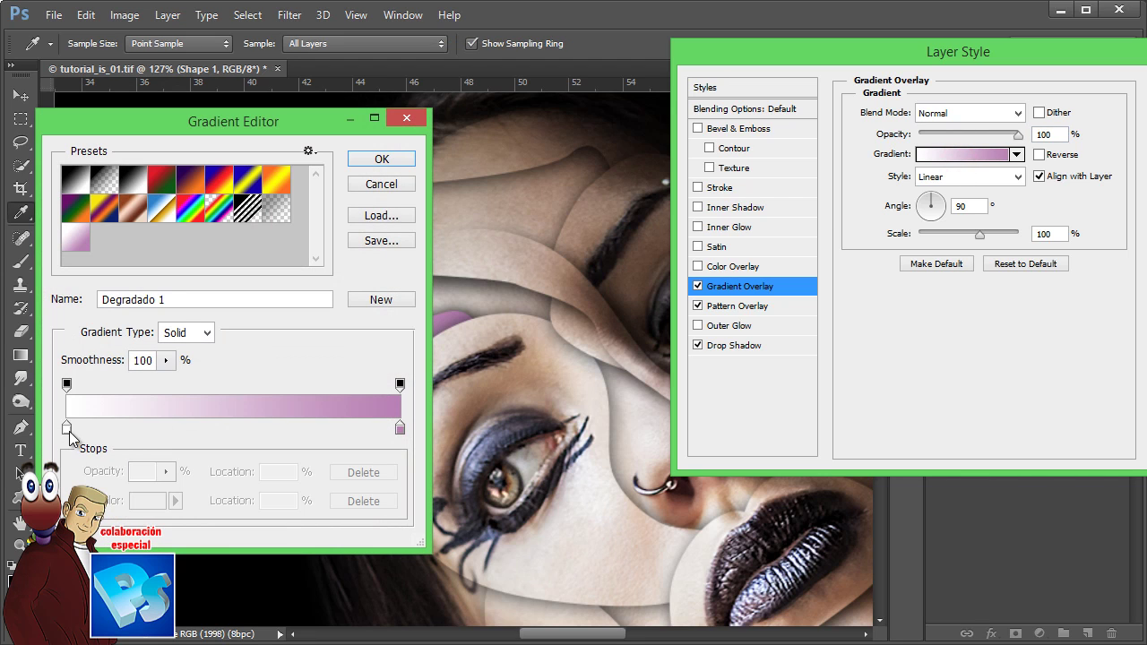
pyautogui.doubleClick(399, 428)
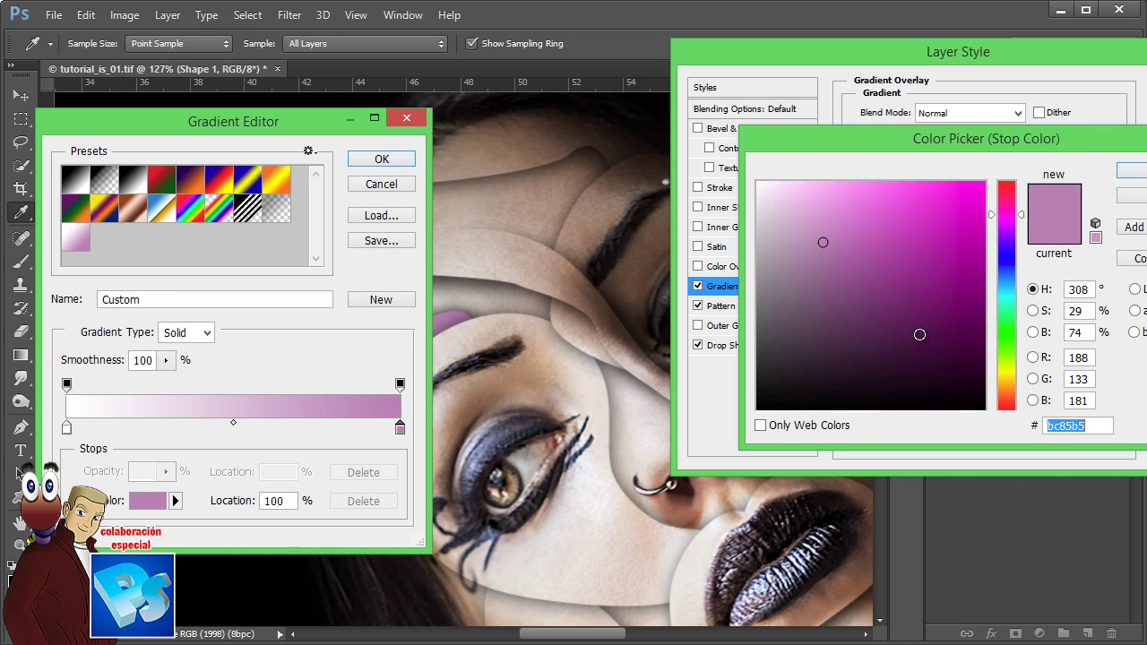
pyautogui.click(1007, 389)
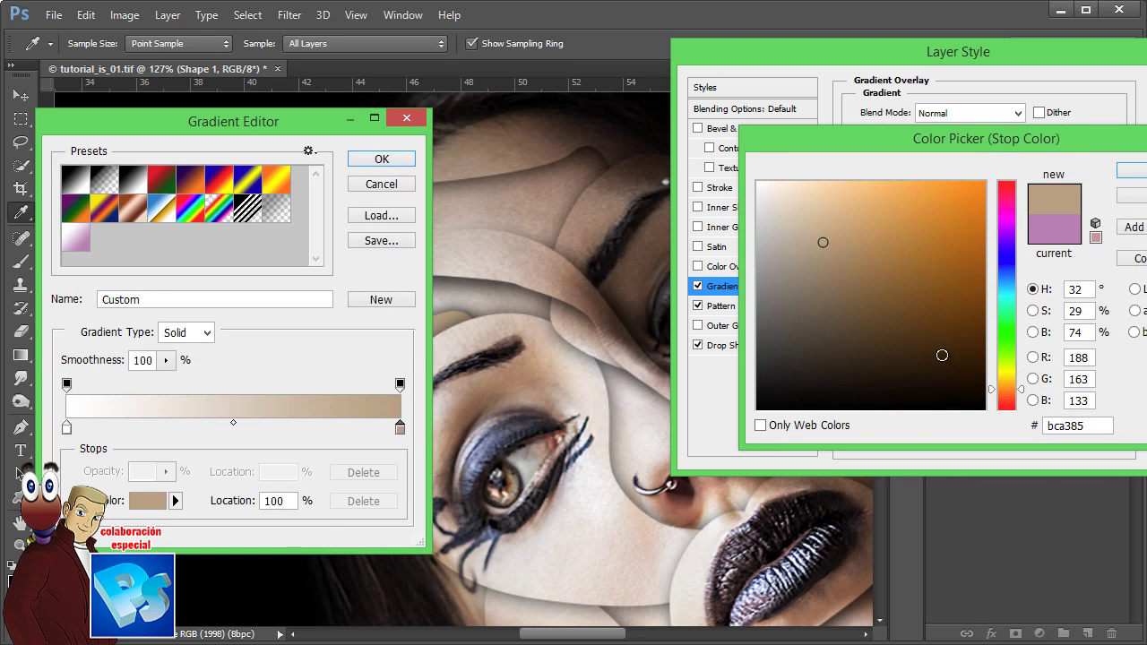
pyautogui.moveTo(823, 266)
pyautogui.mouseDown()
pyautogui.moveTo(849, 307)
pyautogui.moveTo(811, 307)
pyautogui.mouseUp()
pyautogui.click(327, 119)
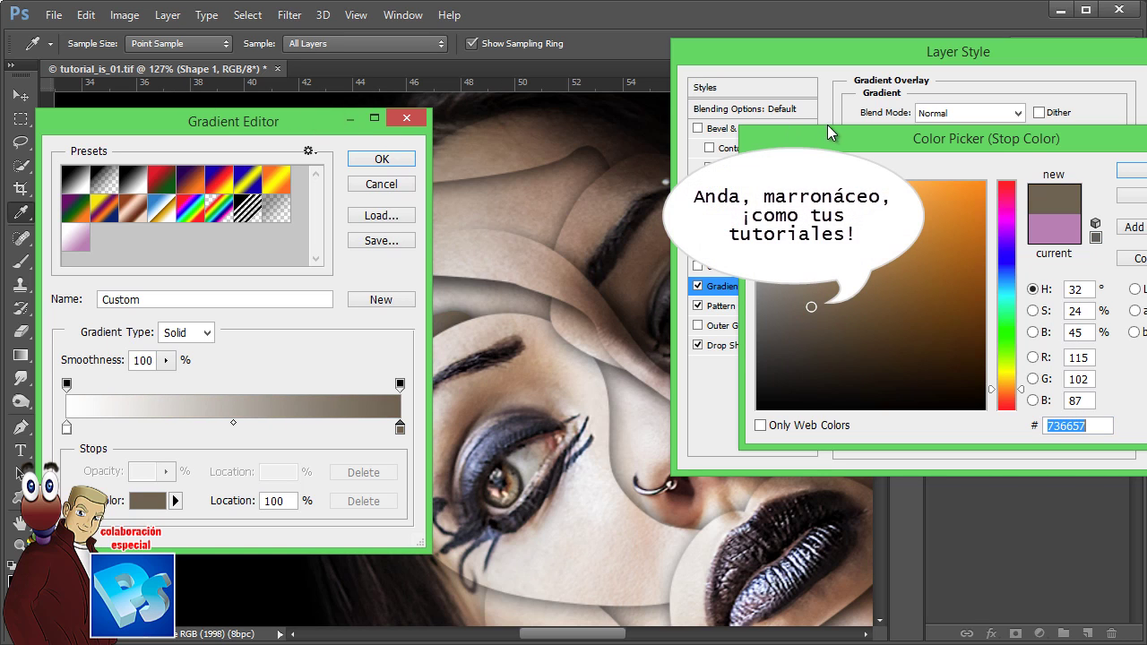
pyautogui.moveTo(848, 325); pyautogui.dragTo(833, 317)
pyautogui.click(1024, 390)
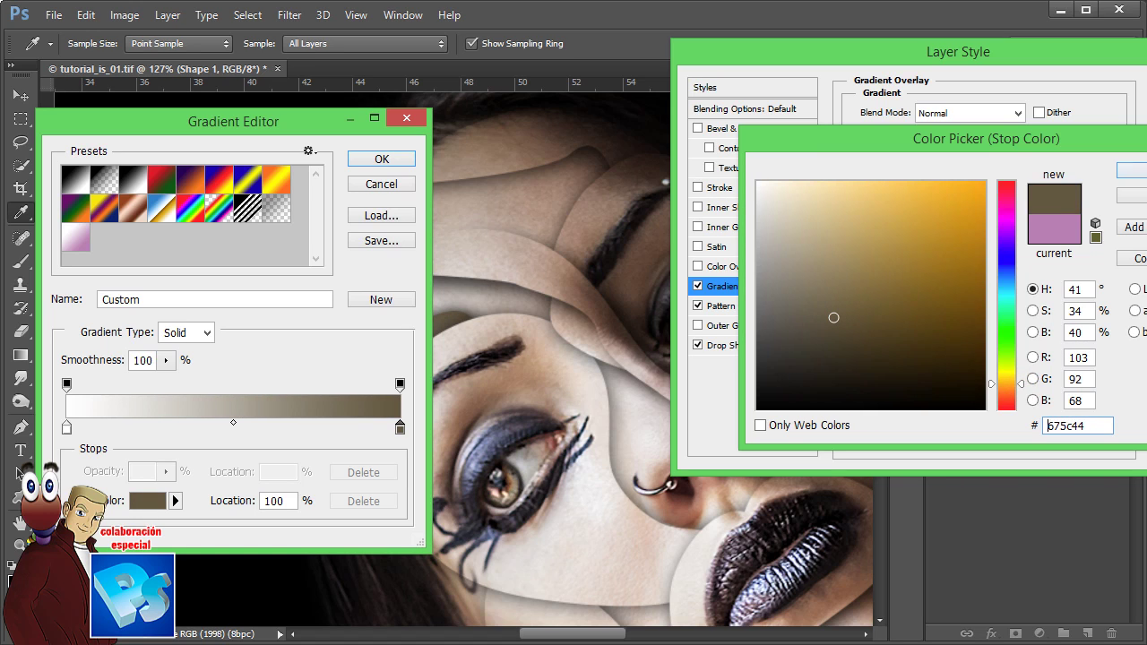
pyautogui.click(1132, 170)
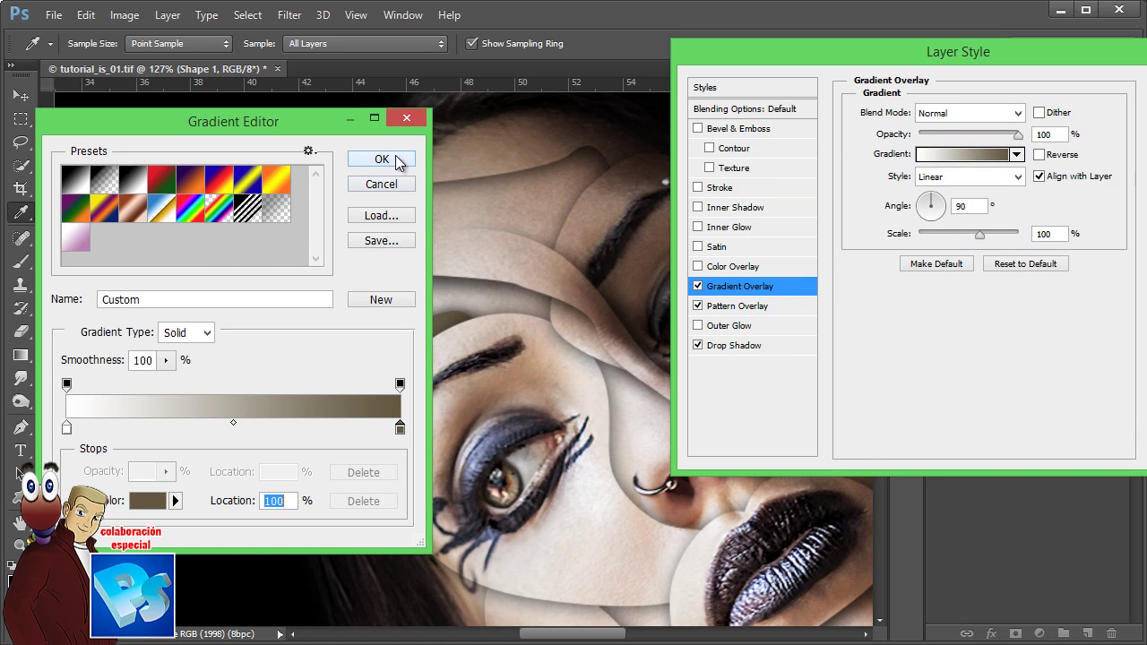
# Save the white-to-brown gradient as a new preset named Degradado 2 and apply it to the overlay
pyautogui.click(211, 302)
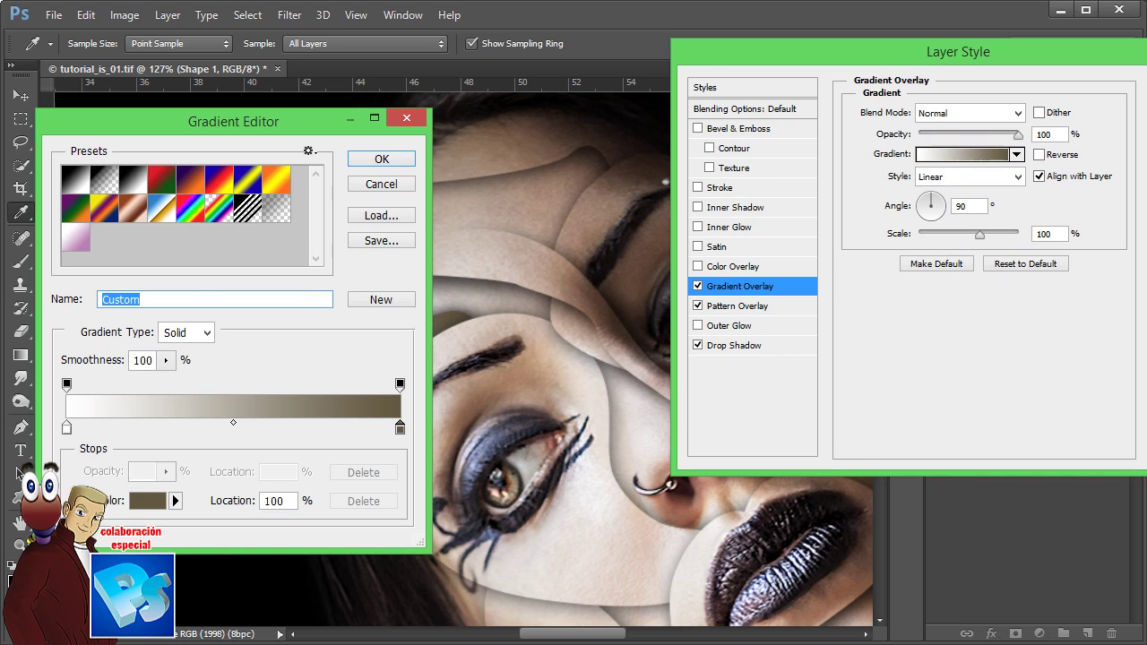
pyautogui.write('Degradado 2')
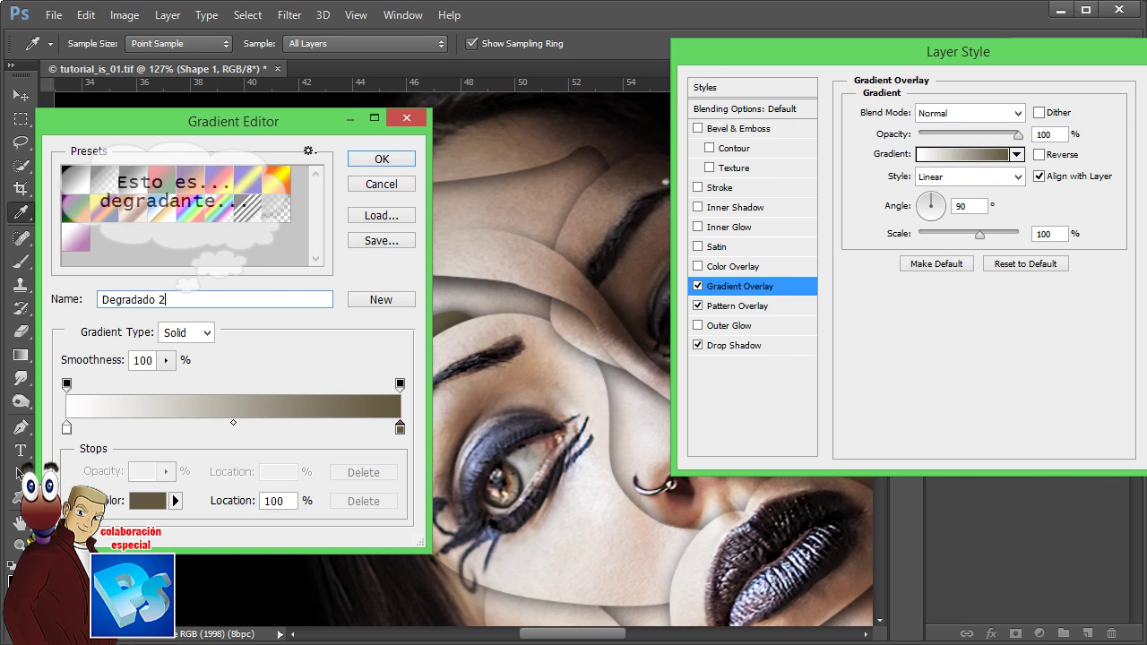
pyautogui.click(379, 298)
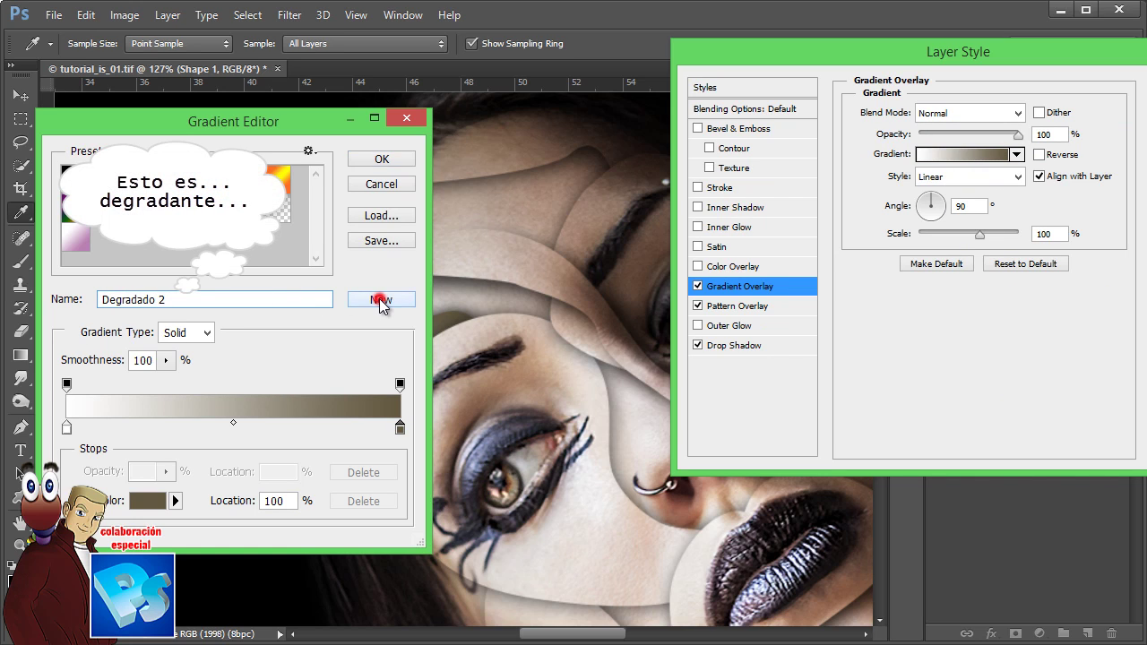
pyautogui.click(380, 161)
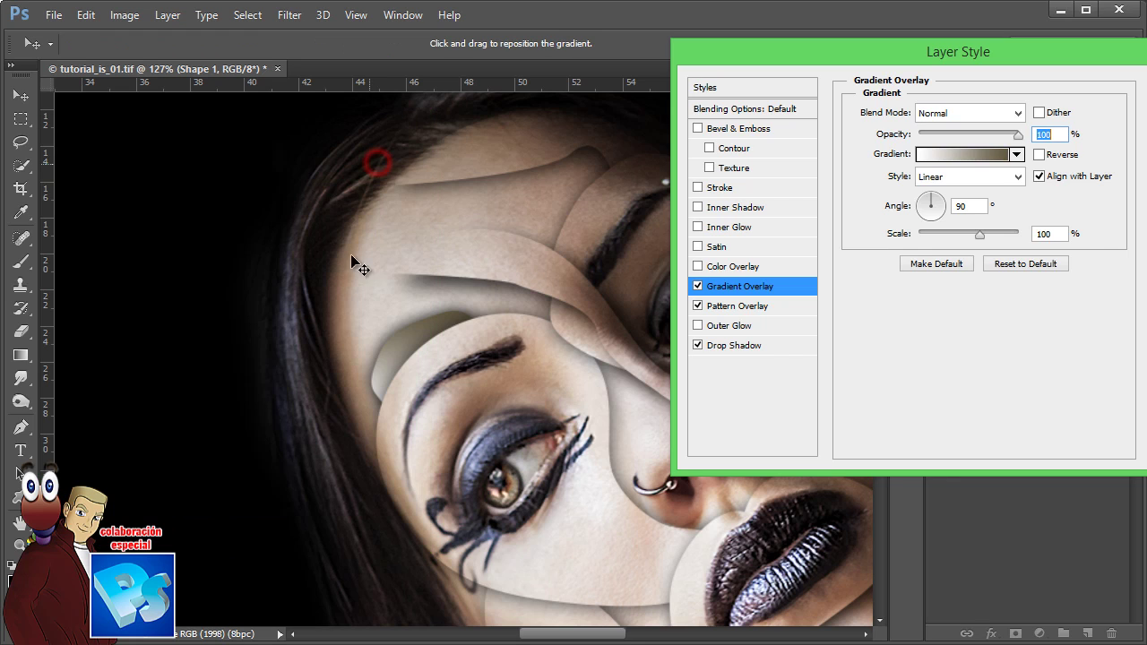
# Make Shape 1's gradient overlay radial, reposition it within the shape and set its scale to 127%
pyautogui.click(985, 178)
pyautogui.click(947, 208)
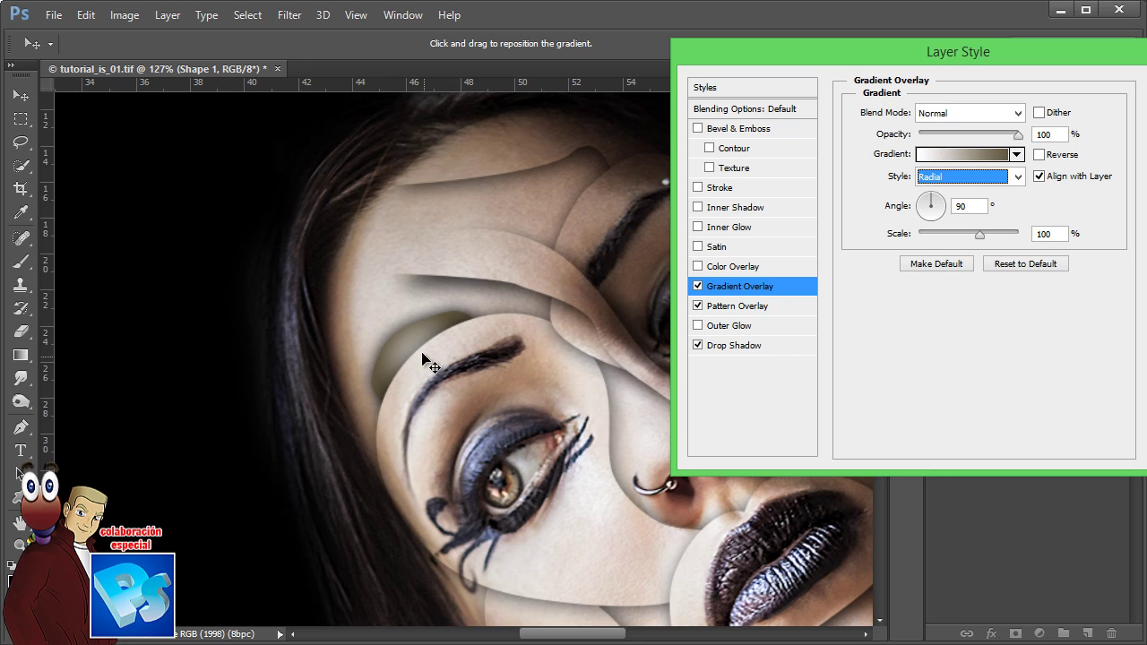
pyautogui.moveTo(422, 354); pyautogui.dragTo(427, 357)
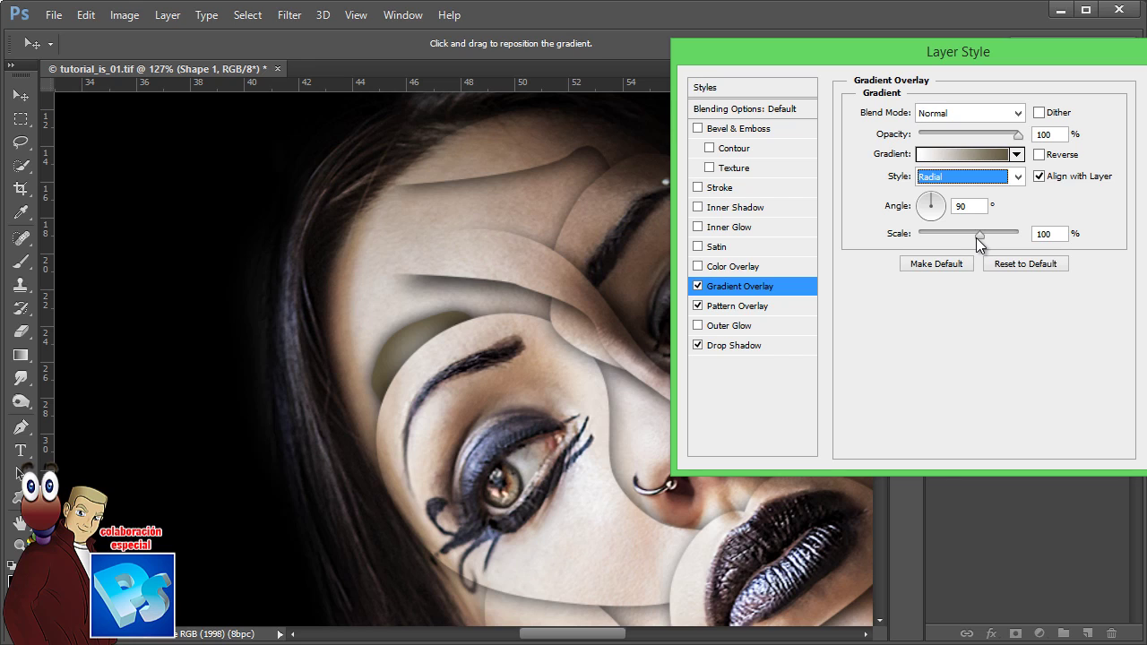
pyautogui.moveTo(984, 235)
pyautogui.mouseDown()
pyautogui.moveTo(1015, 245)
pyautogui.moveTo(1000, 240)
pyautogui.mouseUp()
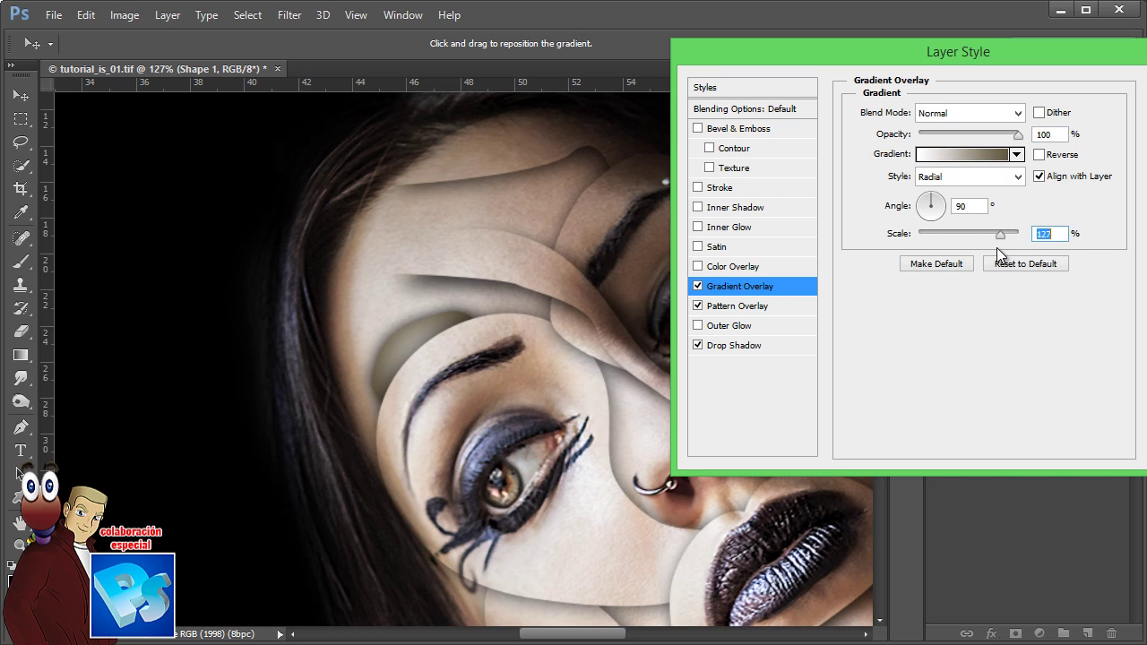
# Set the gradient overlay's blend mode to Multiply, change its end color to a lighter golden brown and apply the layer style
pyautogui.click(967, 112)
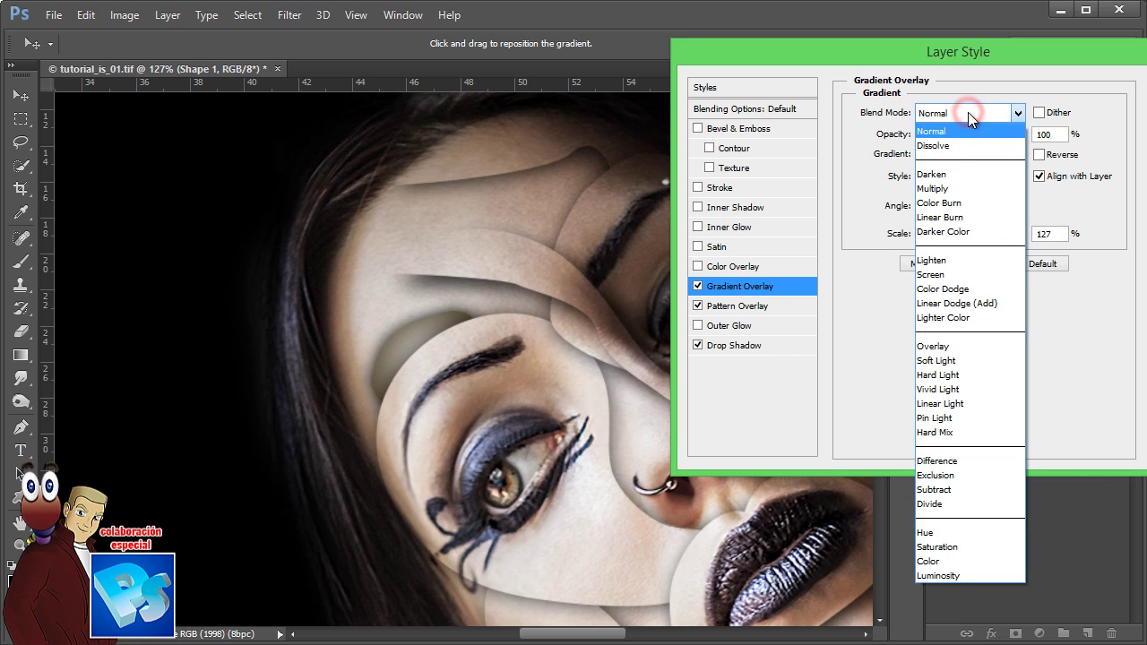
pyautogui.click(940, 189)
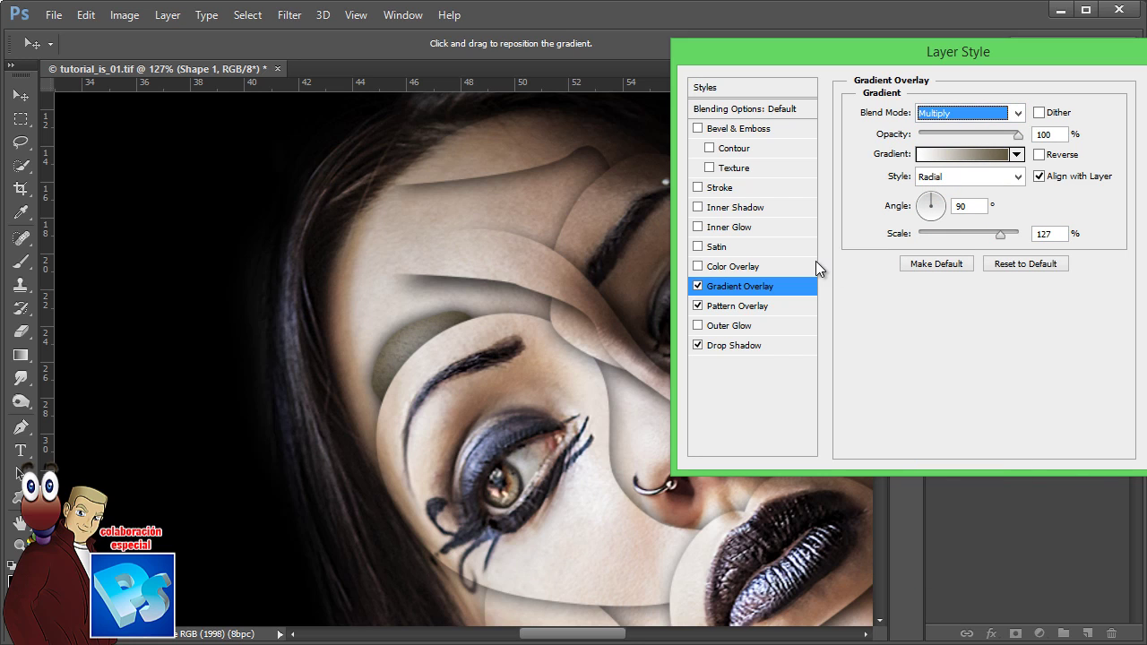
pyautogui.click(1003, 153)
pyautogui.click(305, 79)
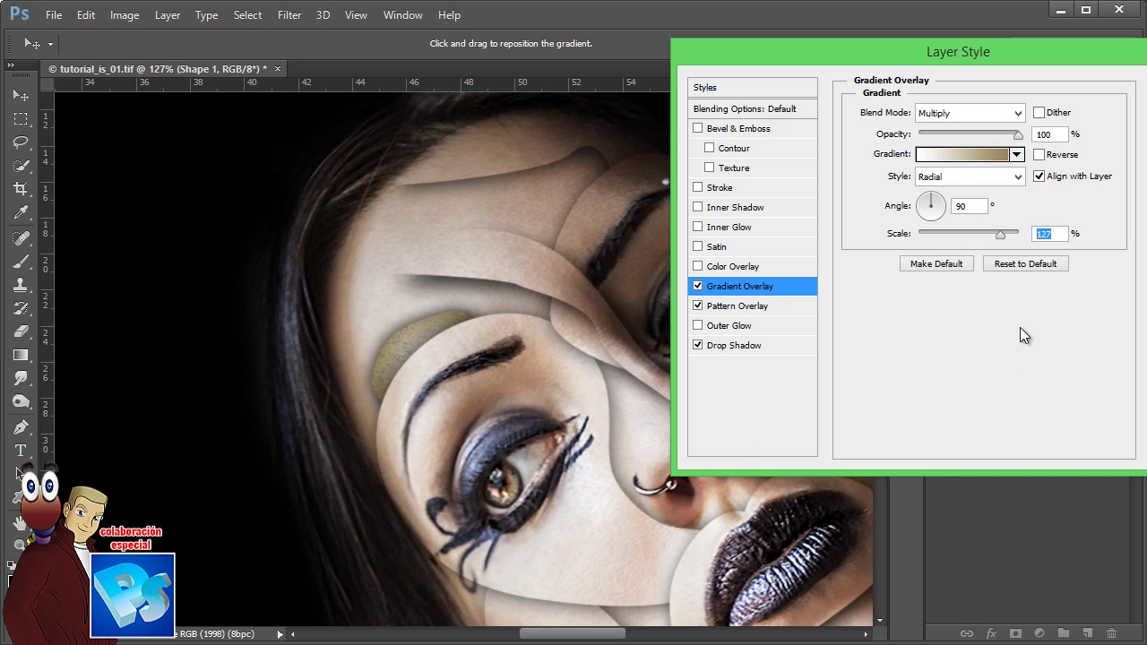
pyautogui.press('Return')
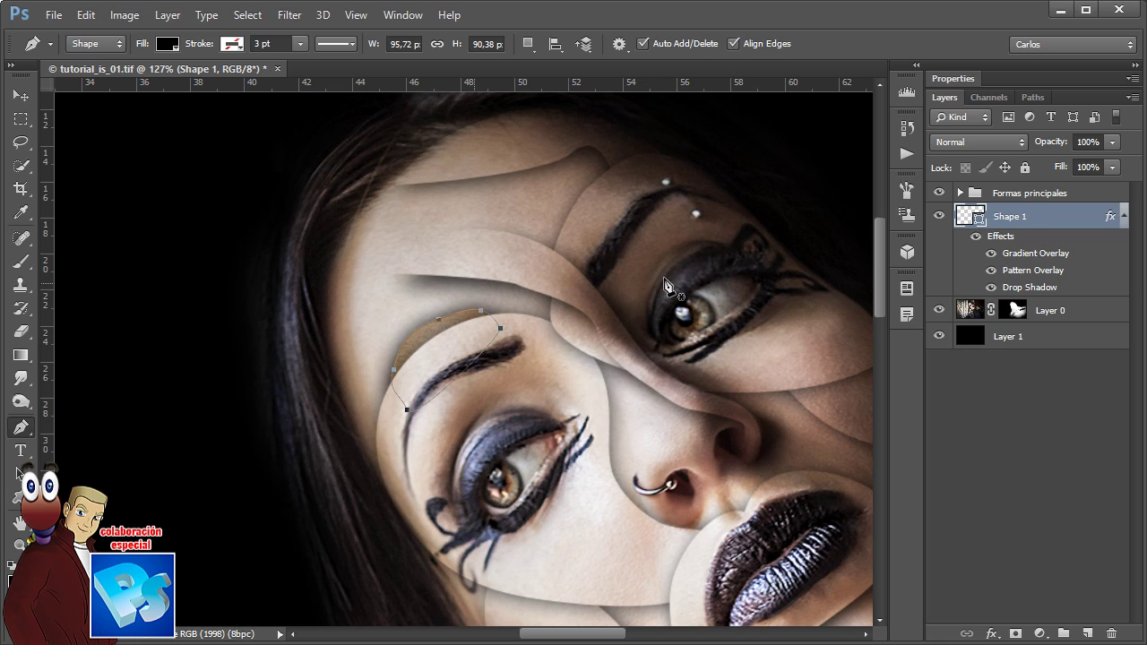
# Draw a second curved gap shape, about 84 by 57 px, with the Pen tool above the eyebrow piece, overlapping Shape 1
pyautogui.scroll(4, 555, 313)
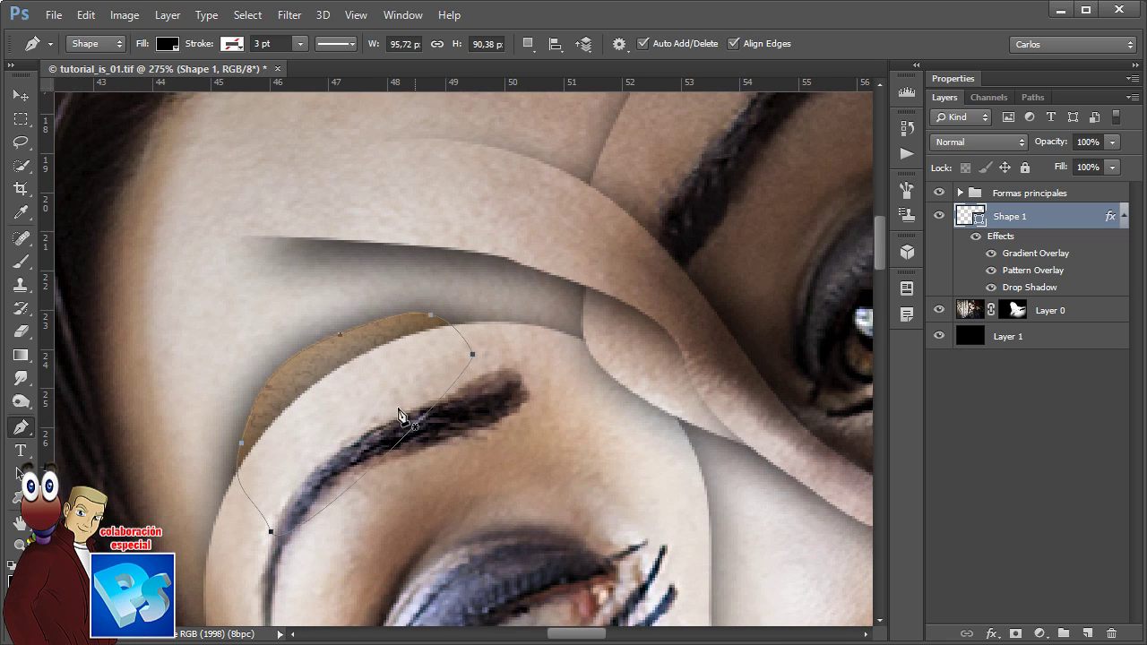
pyautogui.press('Escape')
pyautogui.moveTo(344, 406); pyautogui.dragTo(371, 358)
pyautogui.moveTo(398, 317); pyautogui.dragTo(538, 384)
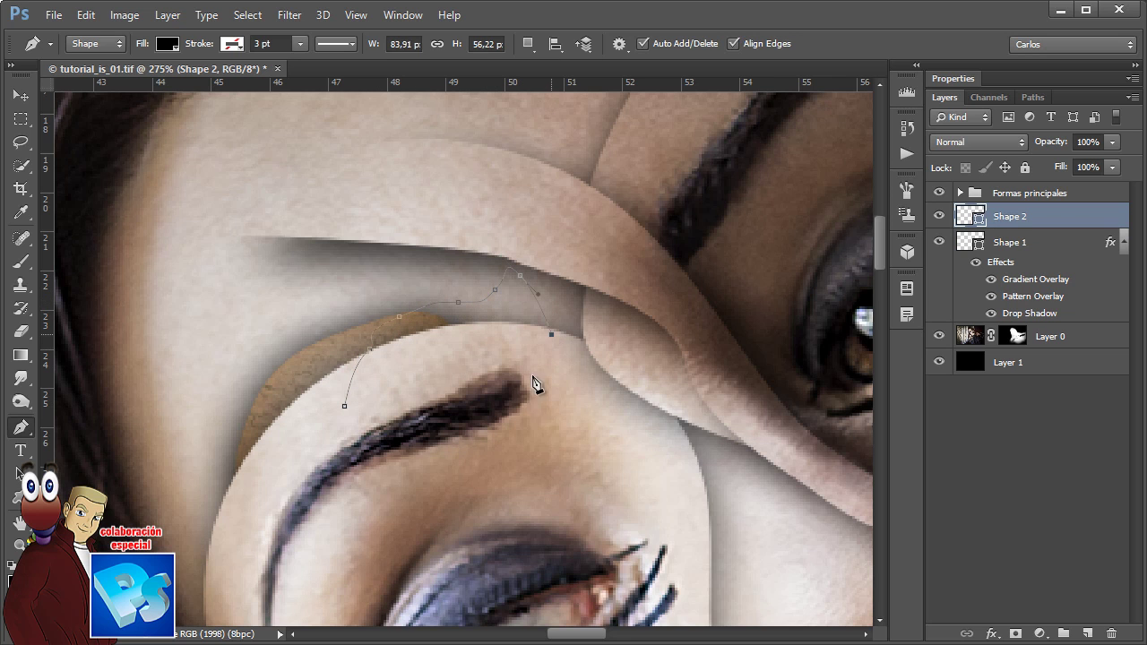
pyautogui.click(490, 395)
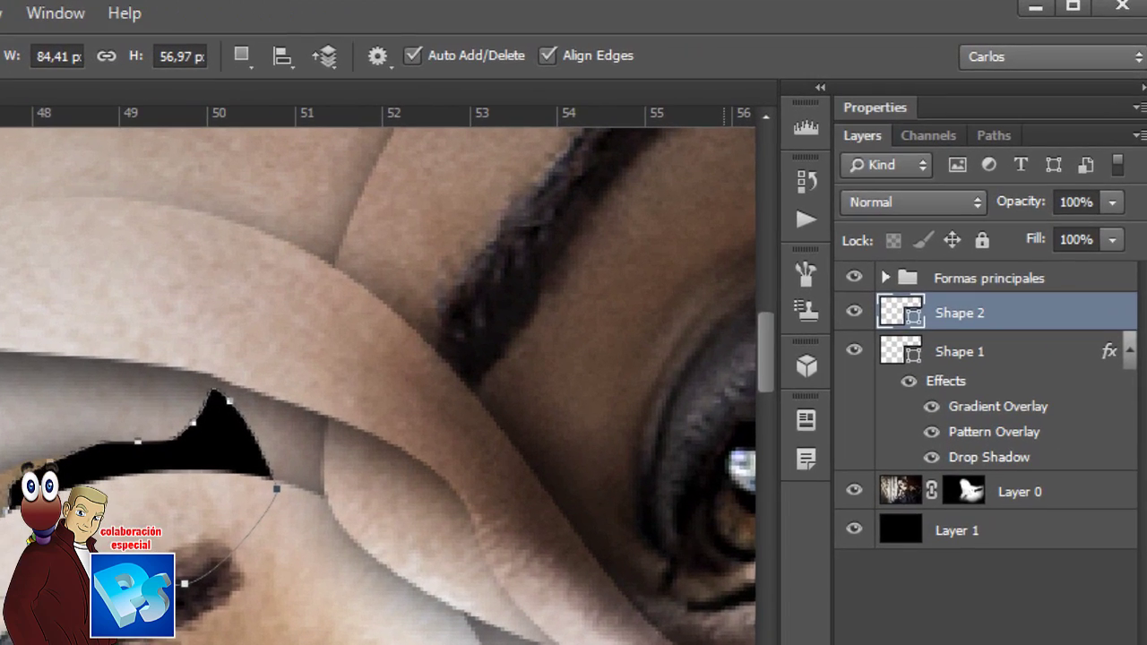
# Copy Shape 1's effects to Shape 2, switch its gradient overlay to the white-to-purple preset and reposition the gradient
pyautogui.moveTo(953, 383); pyautogui.dragTo(970, 324)
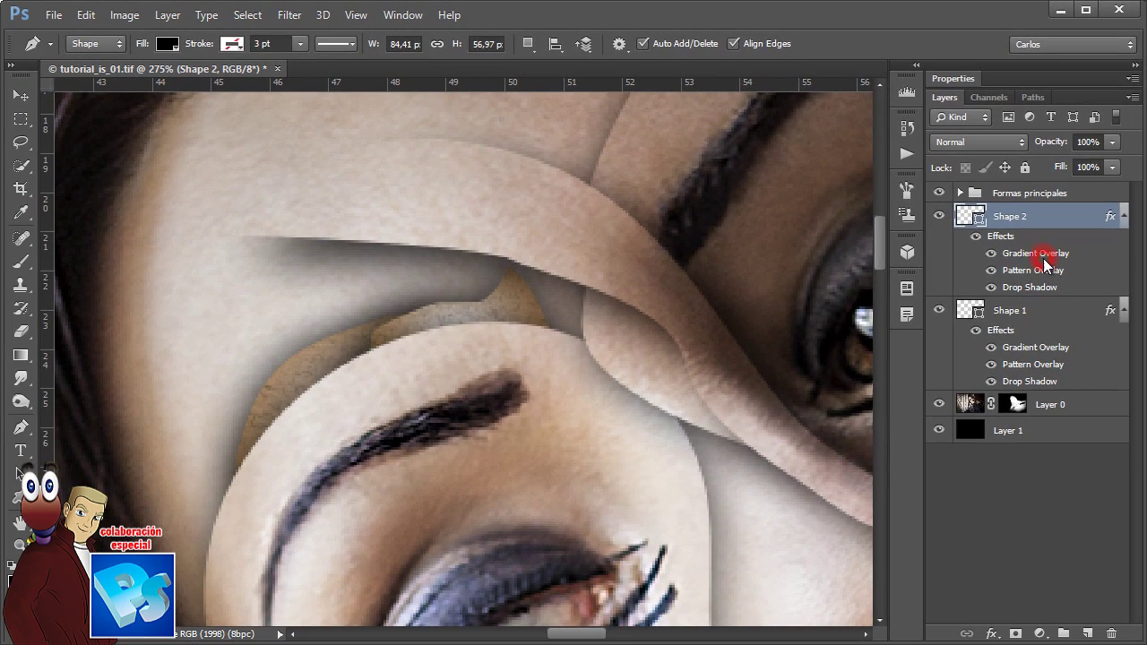
pyautogui.doubleClick(1043, 259)
pyautogui.click(1015, 154)
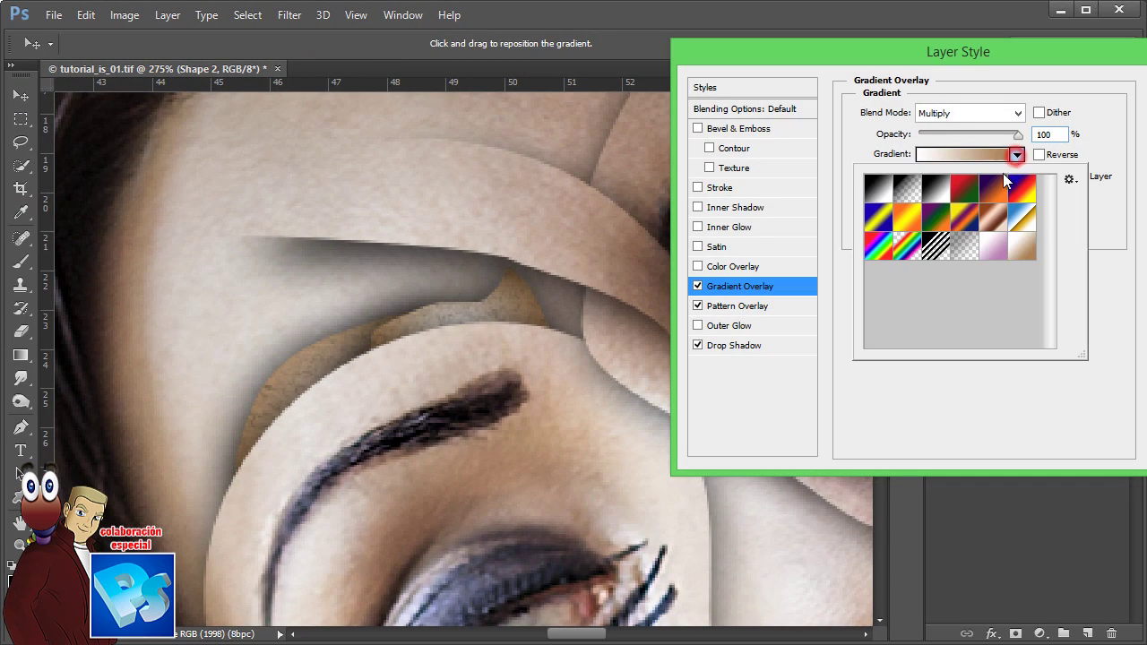
pyautogui.click(992, 245)
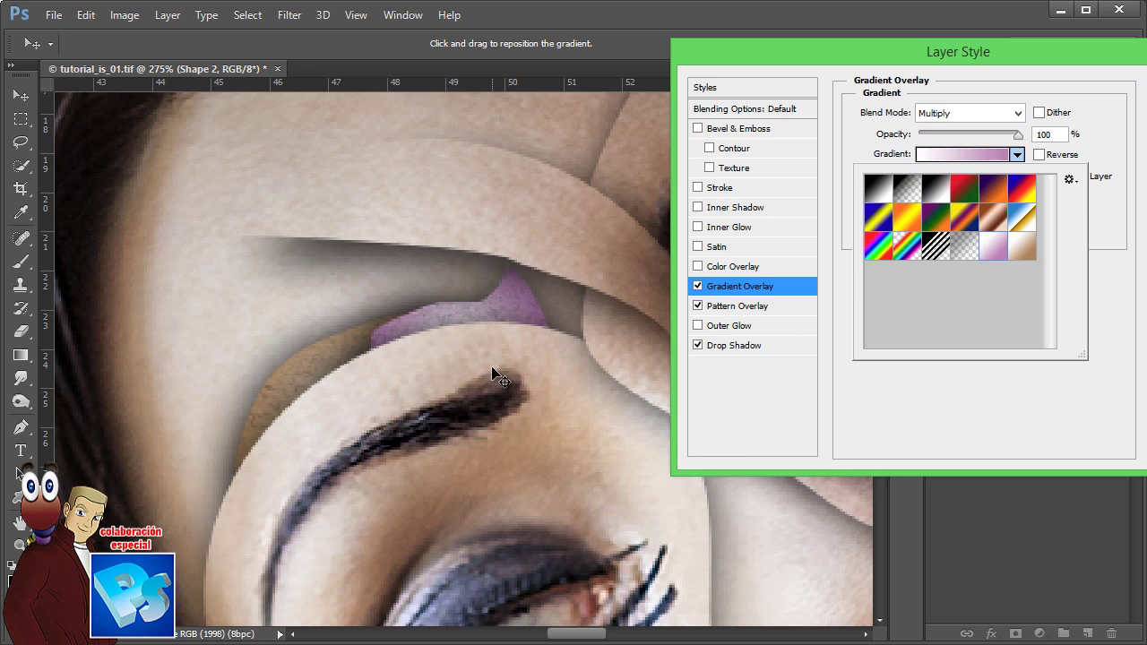
pyautogui.click(464, 343)
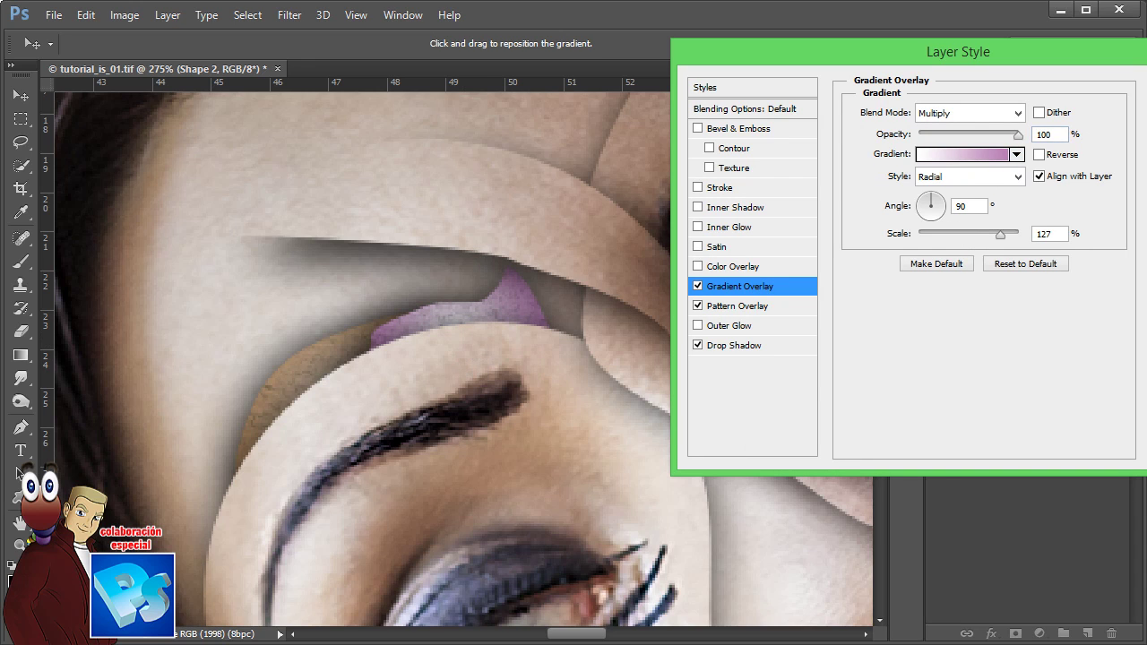
pyautogui.press('Return')
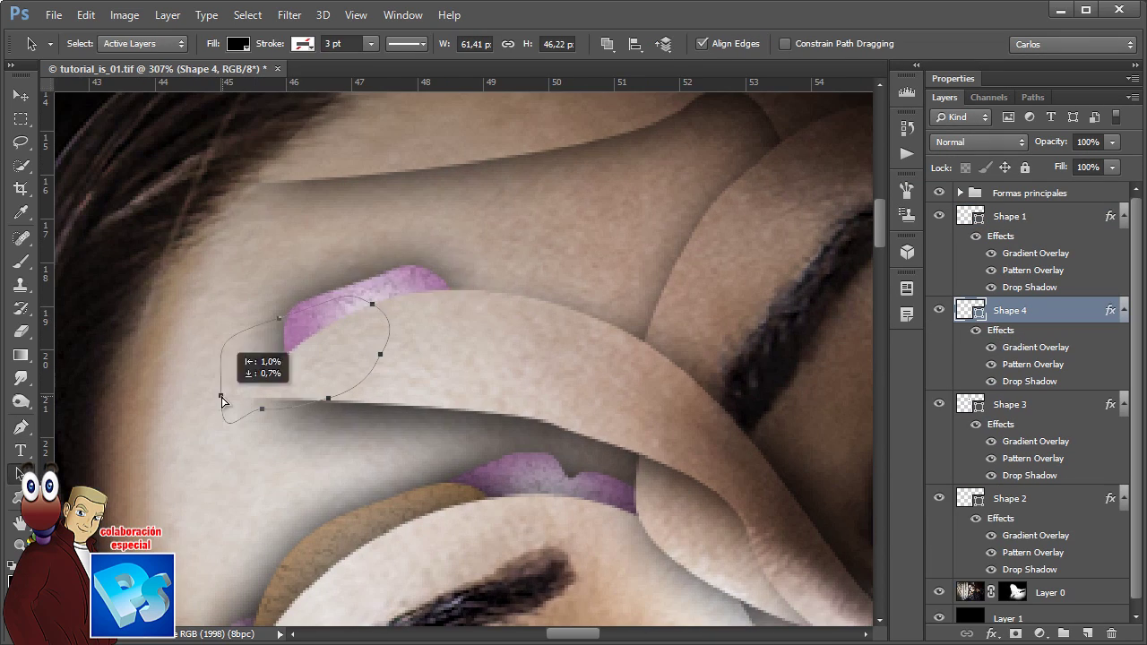
# Adjust the anchor points of Shape 4 behind the end of the forehead strip
pyautogui.moveTo(236, 358); pyautogui.dragTo(256, 418)
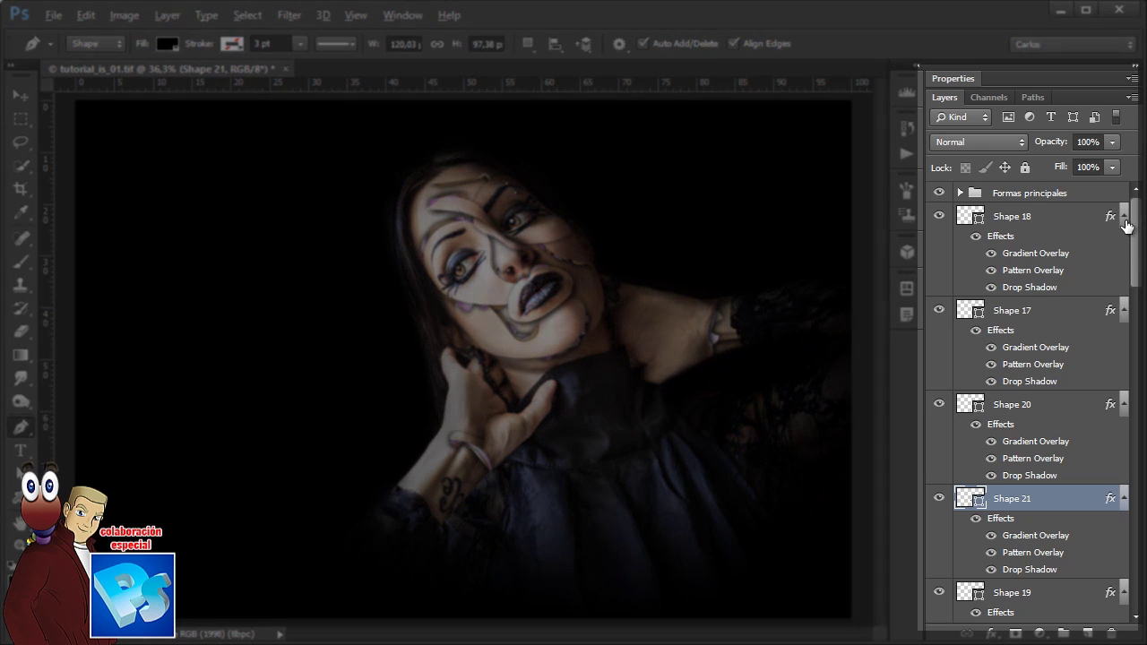
# Collapse the effects of all shape layers and group the layers from Shape 18 down to Shape 2 as Formas secundarias
pyautogui.keyDown('alt'); pyautogui.click(1124, 219); pyautogui.keyUp('alt')
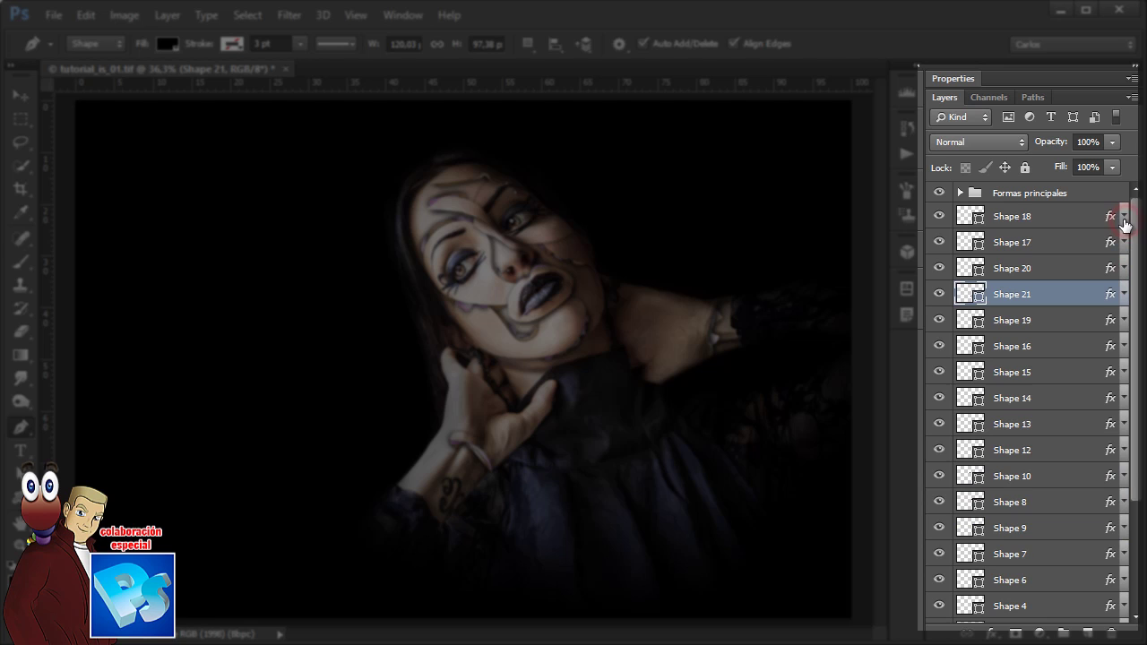
pyautogui.click(1035, 224)
pyautogui.scroll(-3, 1136, 336)
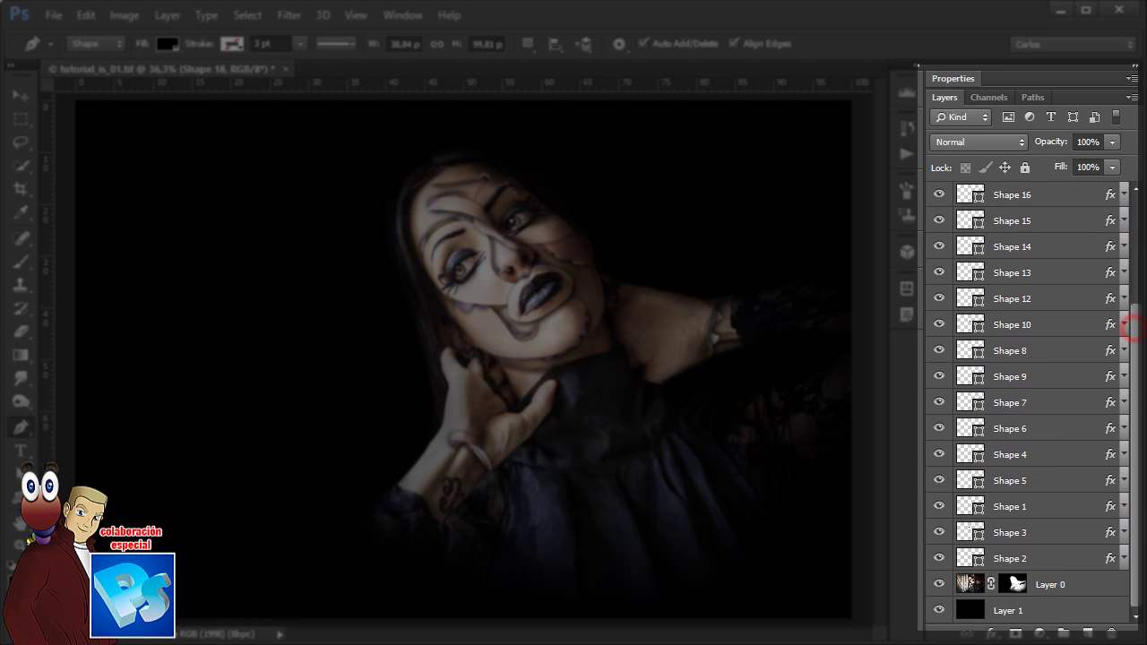
pyautogui.keyDown('shift'); pyautogui.click(1033, 564); pyautogui.keyUp('shift')
pyautogui.moveTo(1003, 560); pyautogui.dragTo(1063, 632)
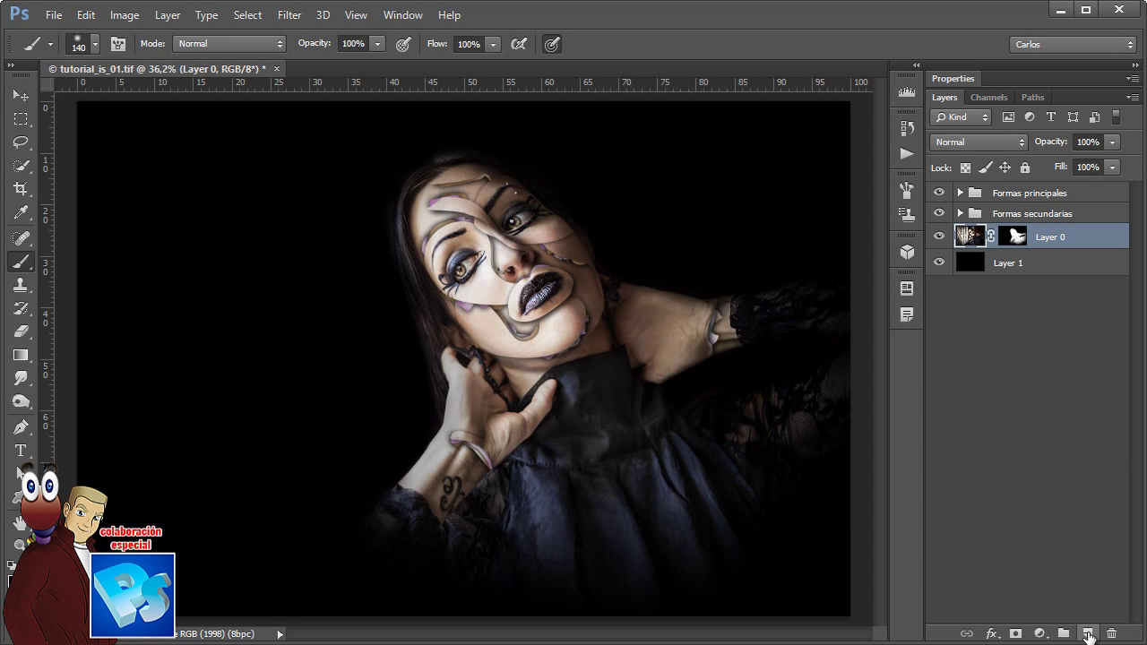
# Add a new layer named pincel acuarela above Layer 0 and choose the 1645 px watercolor brush
pyautogui.click(1086, 633)
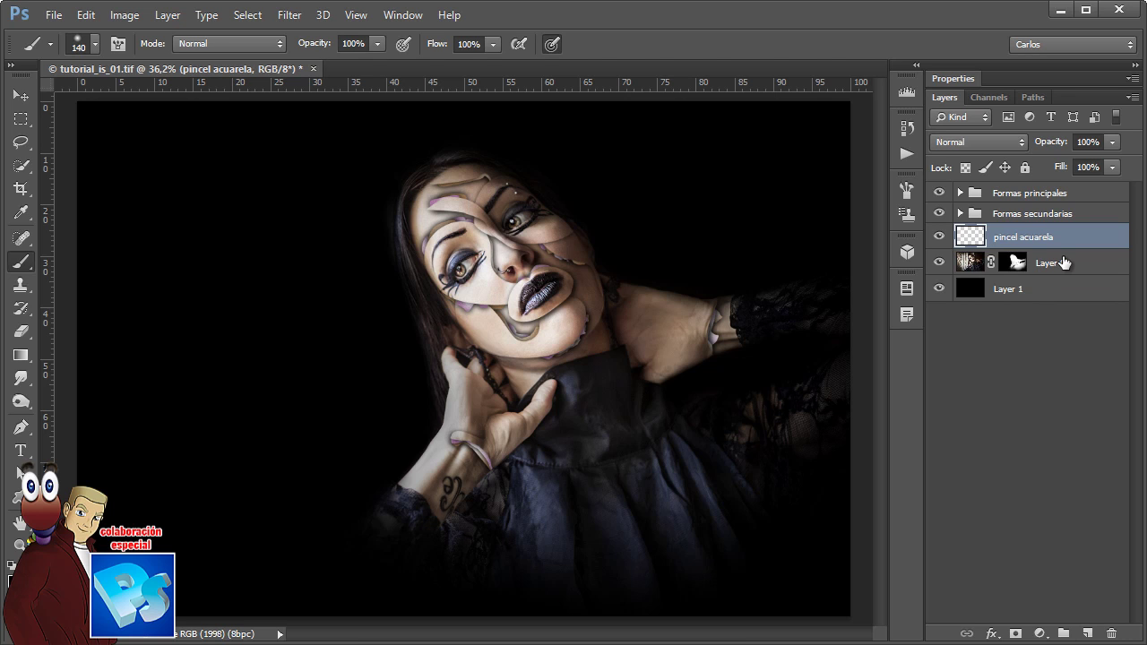
pyautogui.click(94, 46)
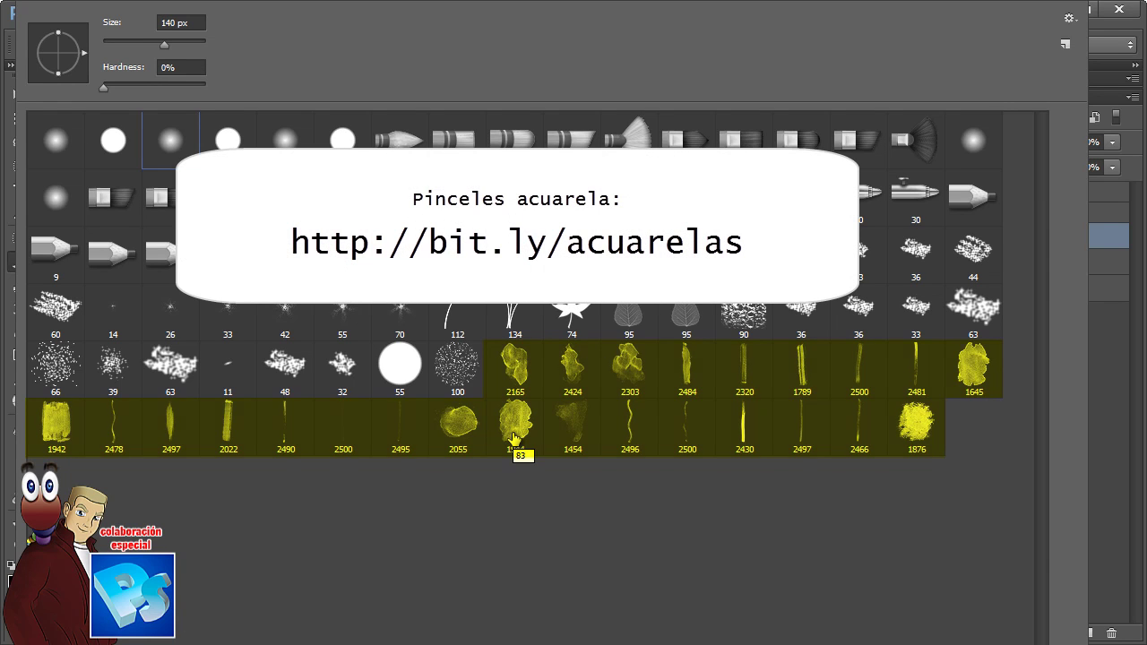
pyautogui.click(948, 383)
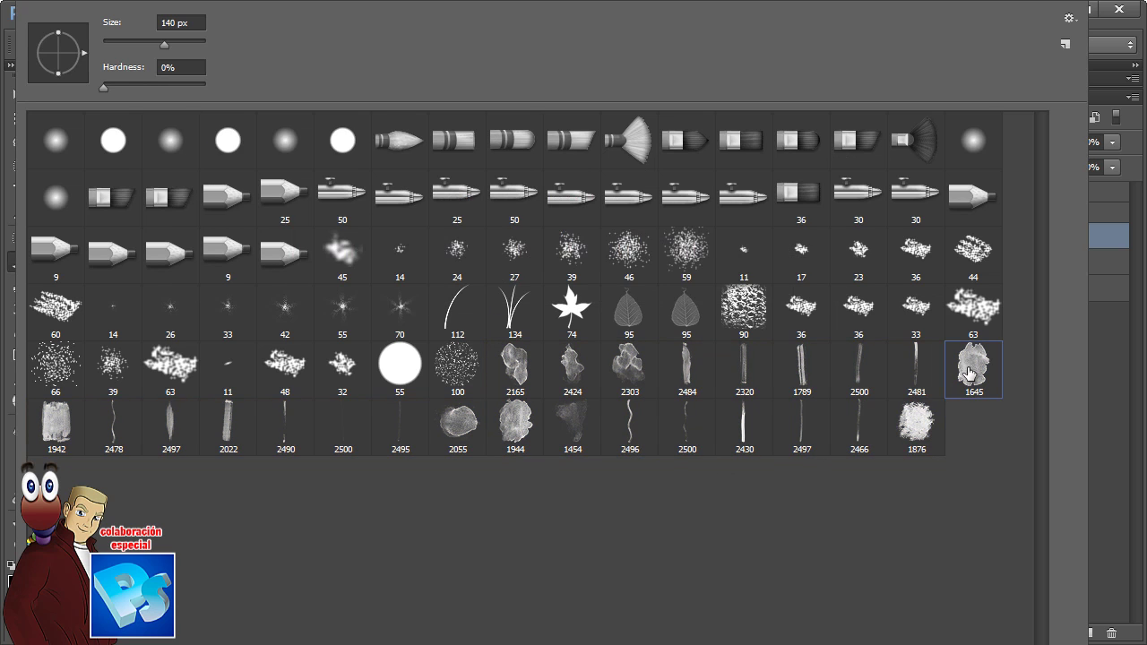
pyautogui.press('Return')
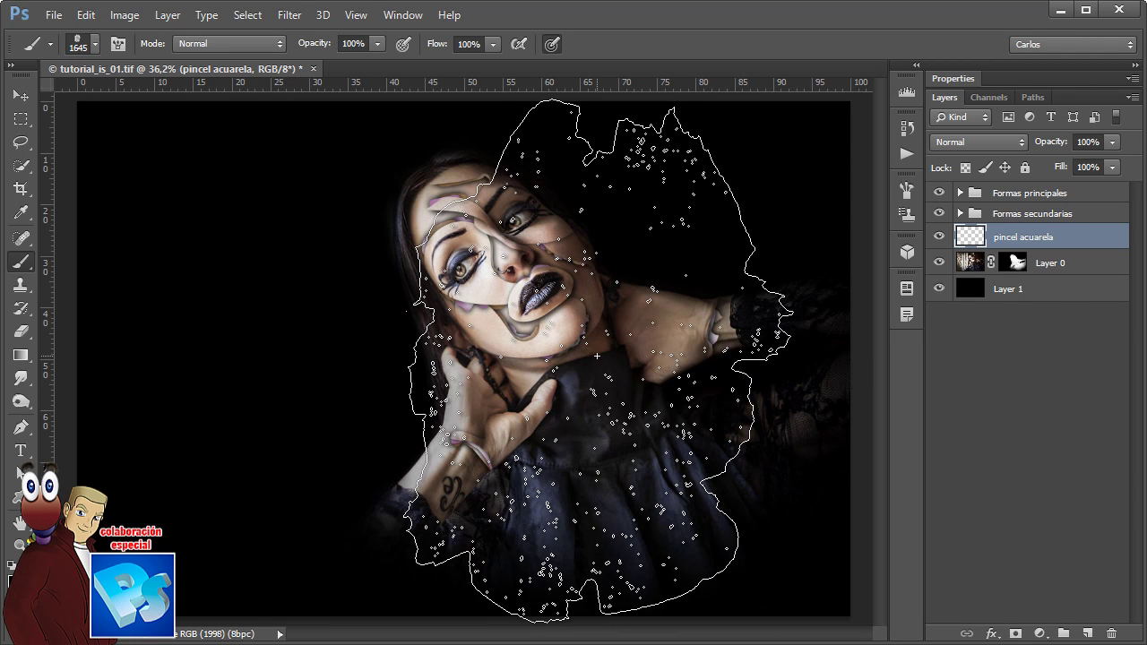
# Reduce the watercolor brush to 203 px and stamp a black stain on the cheek and jaw beside the lips
pyautogui.moveTo(597, 355)
pyautogui.mouseDown()
pyautogui.moveTo(437, 356)
pyautogui.moveTo(446, 347)
pyautogui.mouseUp()
pyautogui.moveTo(555, 288); pyautogui.dragTo(701, 314)
pyautogui.moveTo(695, 345); pyautogui.dragTo(688, 469)
pyautogui.moveTo(660, 432)
pyautogui.mouseDown()
pyautogui.moveTo(625, 427)
pyautogui.moveTo(555, 452)
pyautogui.moveTo(432, 451)
pyautogui.mouseUp()
pyautogui.moveTo(491, 459); pyautogui.dragTo(484, 458)
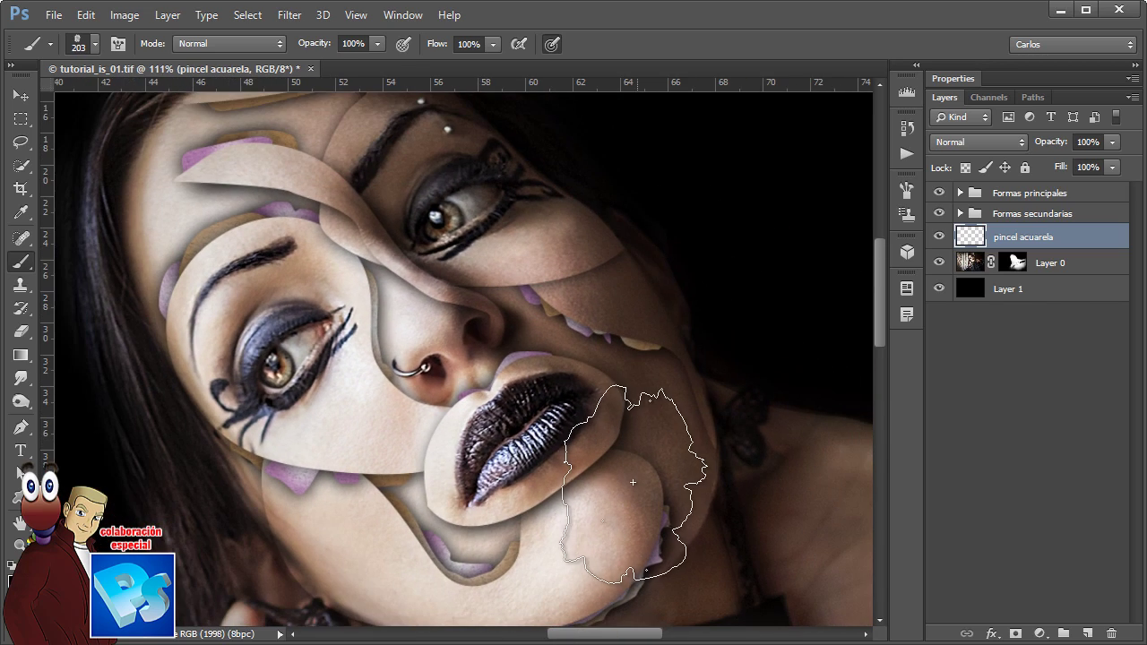
pyautogui.click(630, 484)
pyautogui.click(654, 462)
pyautogui.click(174, 497)
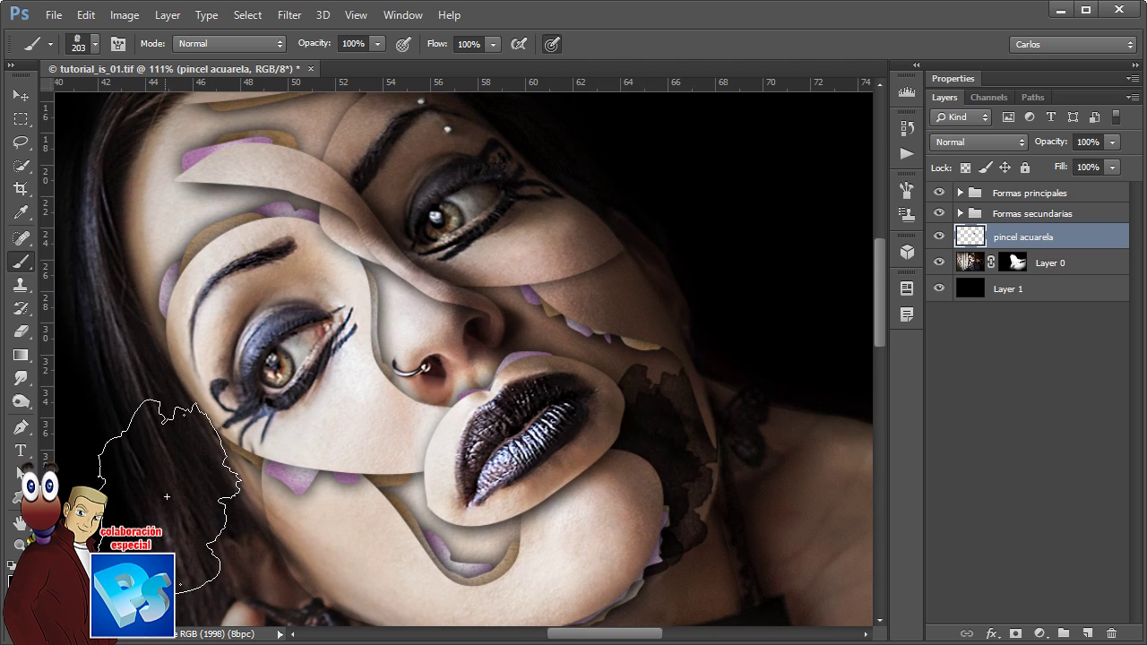
# Resize the watercolor brush to 155 px and stamp a black stain on the wrist beside the lace sleeve behind the neck
pyautogui.moveTo(571, 401); pyautogui.dragTo(351, 261)
pyautogui.moveTo(795, 425)
pyautogui.mouseDown()
pyautogui.moveTo(508, 435)
pyautogui.moveTo(576, 405)
pyautogui.mouseUp()
pyautogui.click(583, 445)
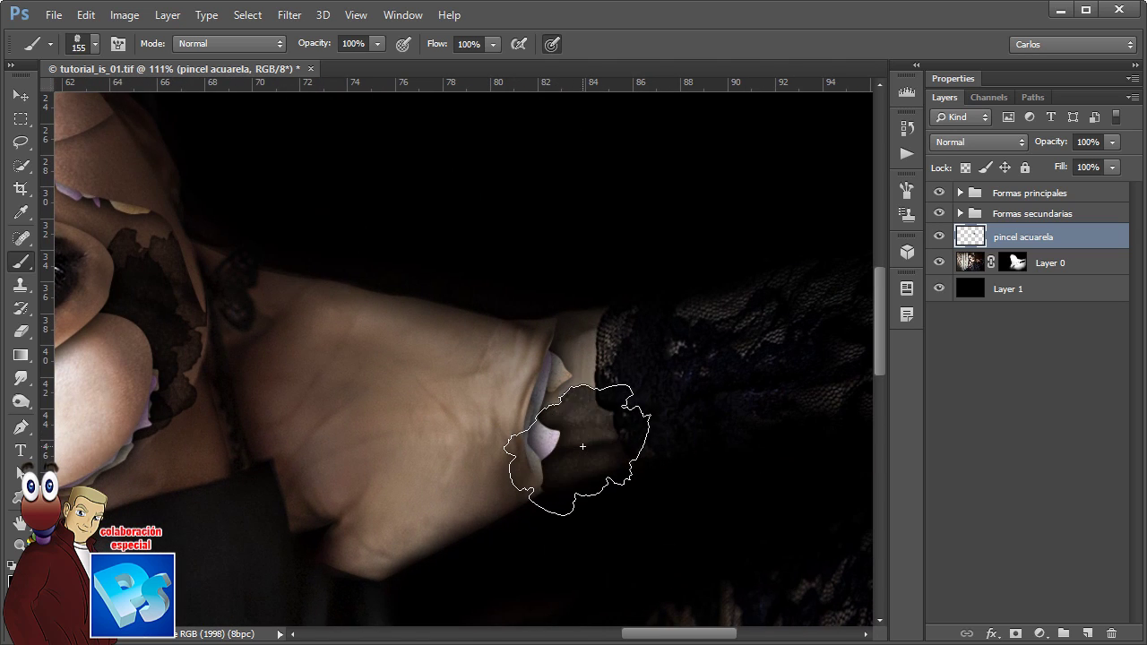
# Enlarge the watercolor brush to 225 px and stamp a black stain on the tattooed forearm at the sleeve's edge
pyautogui.moveTo(333, 487); pyautogui.dragTo(809, 325)
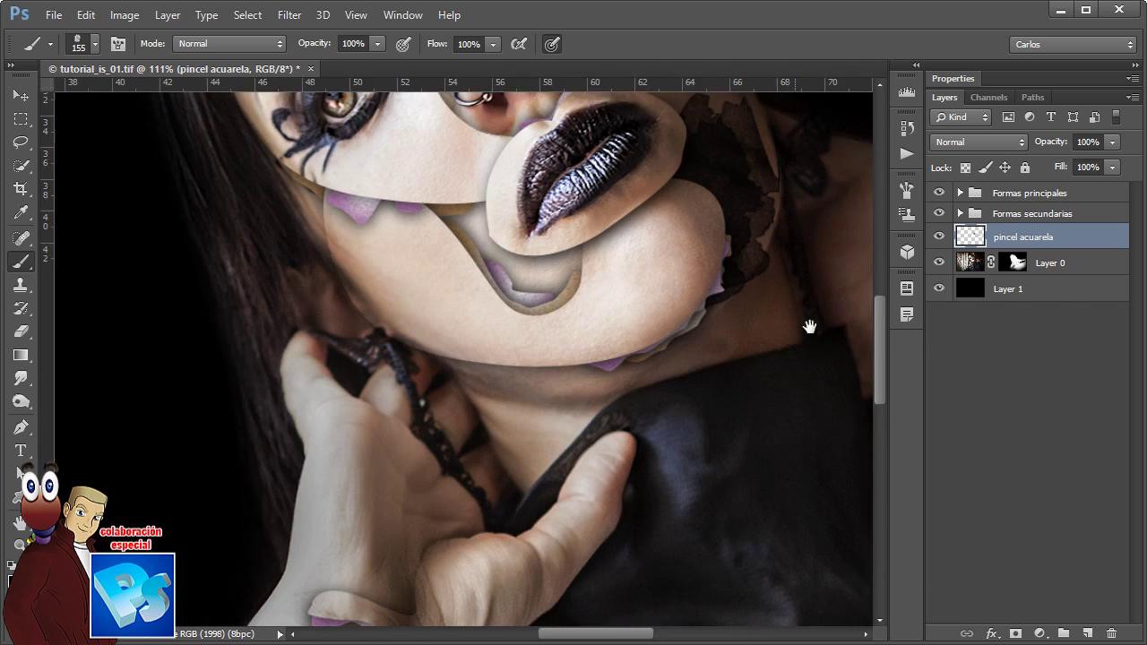
pyautogui.moveTo(655, 323); pyautogui.dragTo(825, 67)
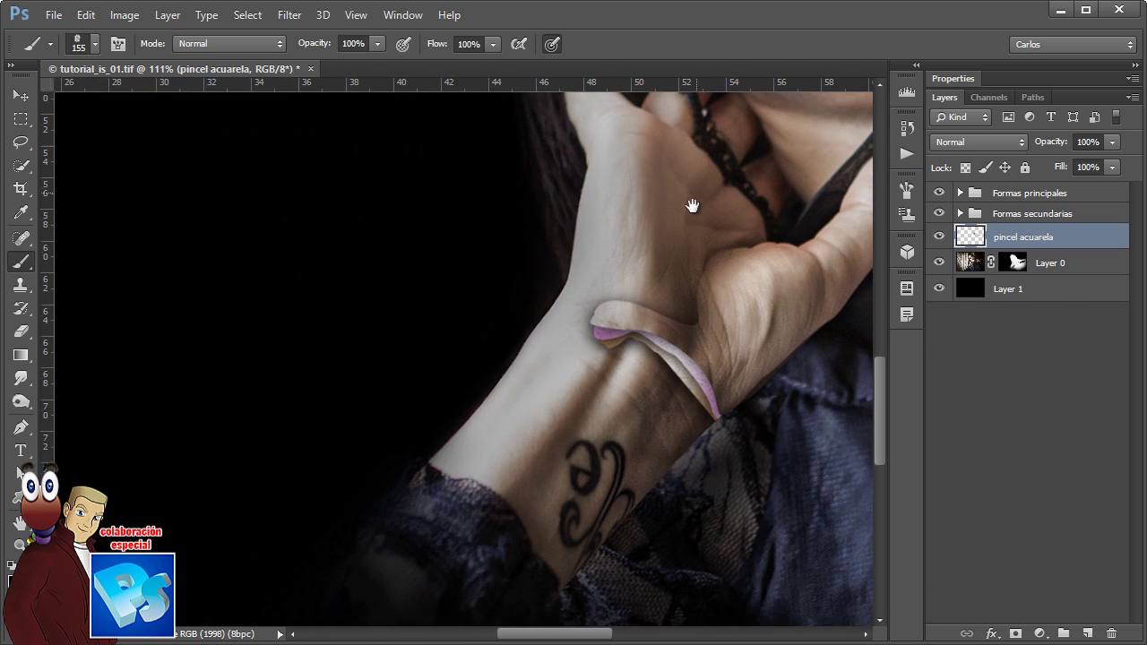
pyautogui.moveTo(495, 474); pyautogui.dragTo(520, 466)
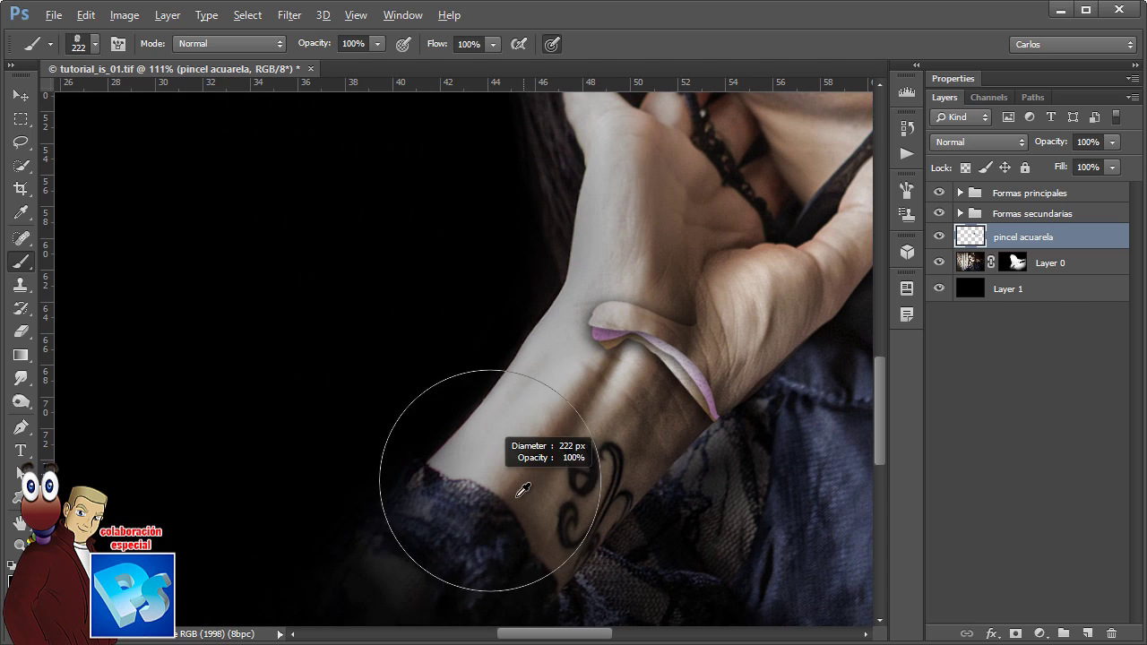
pyautogui.click(495, 501)
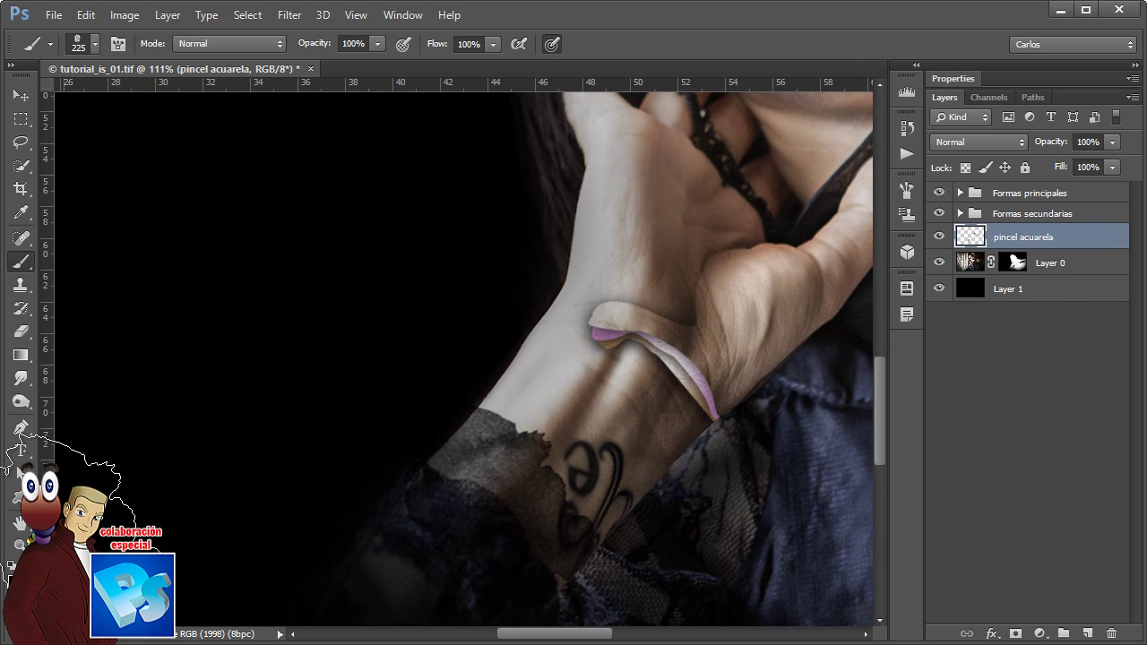
# Add a layer mask to pincel acuarela and hide the stain over the lace sleeve with a soft round brush of 111 px
pyautogui.click(1015, 634)
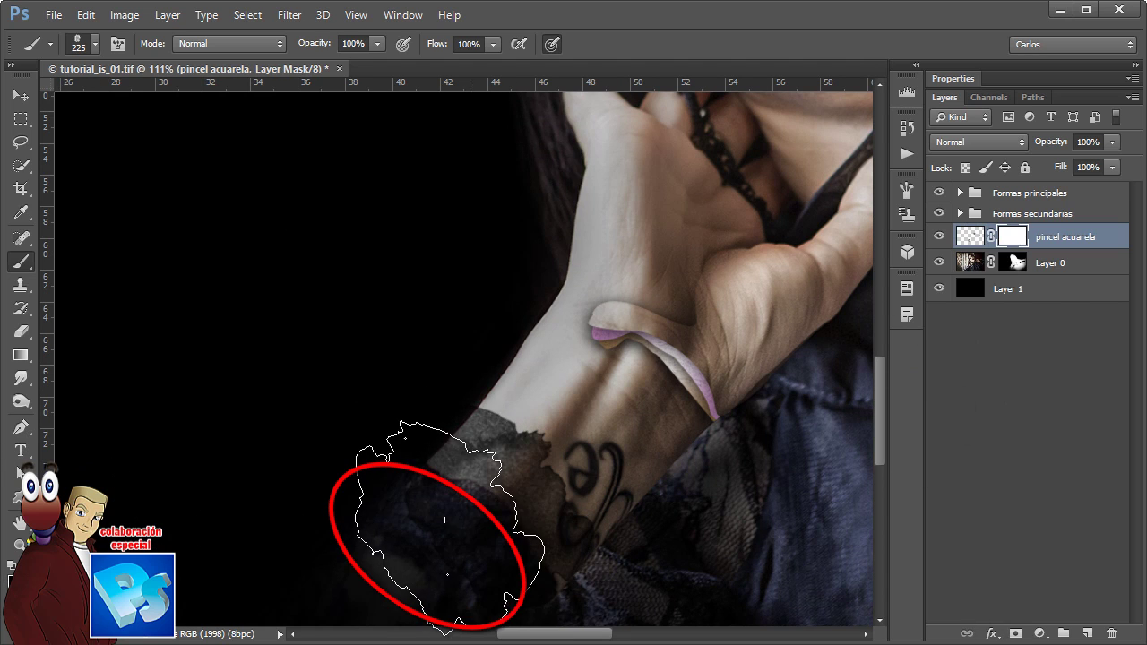
pyautogui.moveTo(478, 480); pyautogui.dragTo(451, 480)
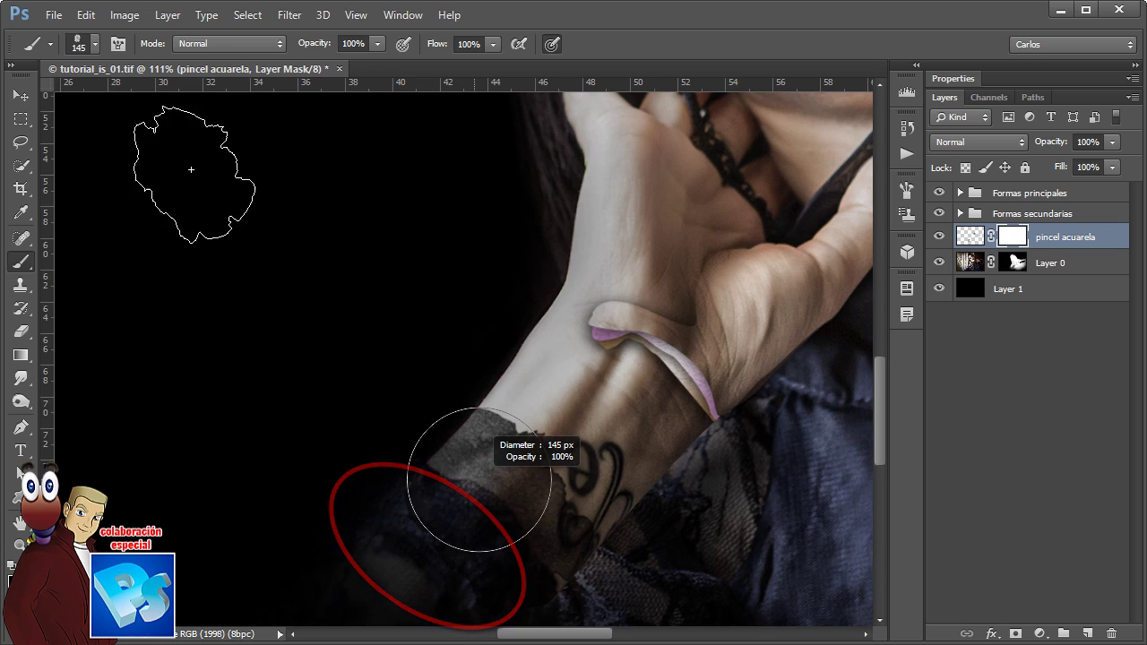
pyautogui.click(95, 43)
pyautogui.press('Return')
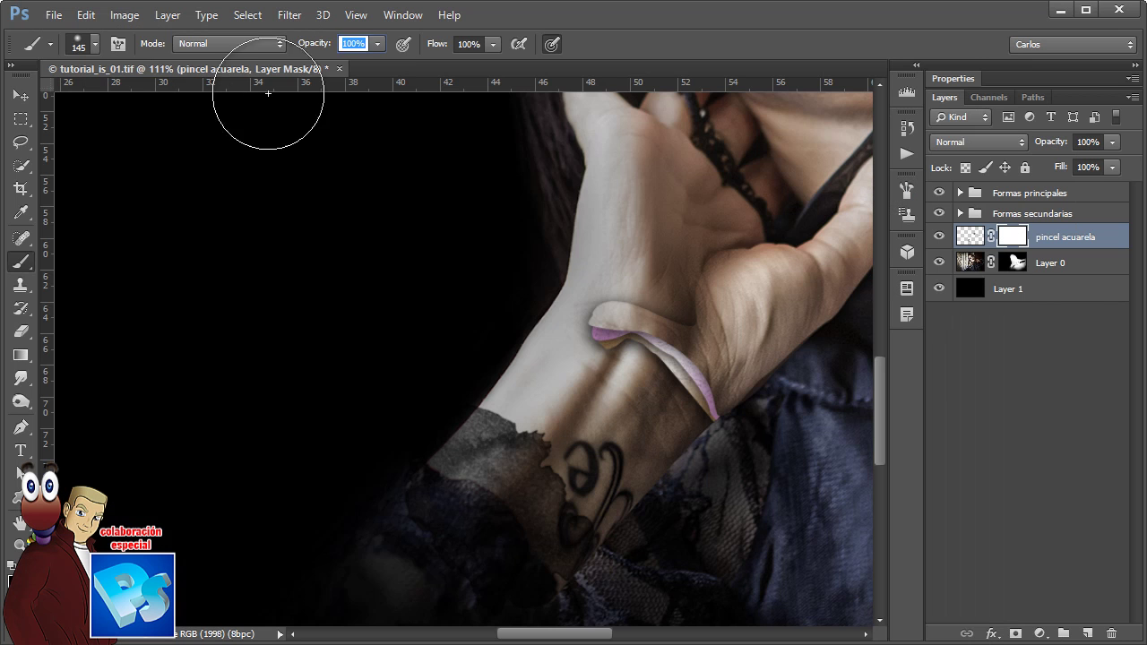
pyautogui.moveTo(483, 506); pyautogui.dragTo(467, 504)
pyautogui.moveTo(535, 322); pyautogui.dragTo(540, 166)
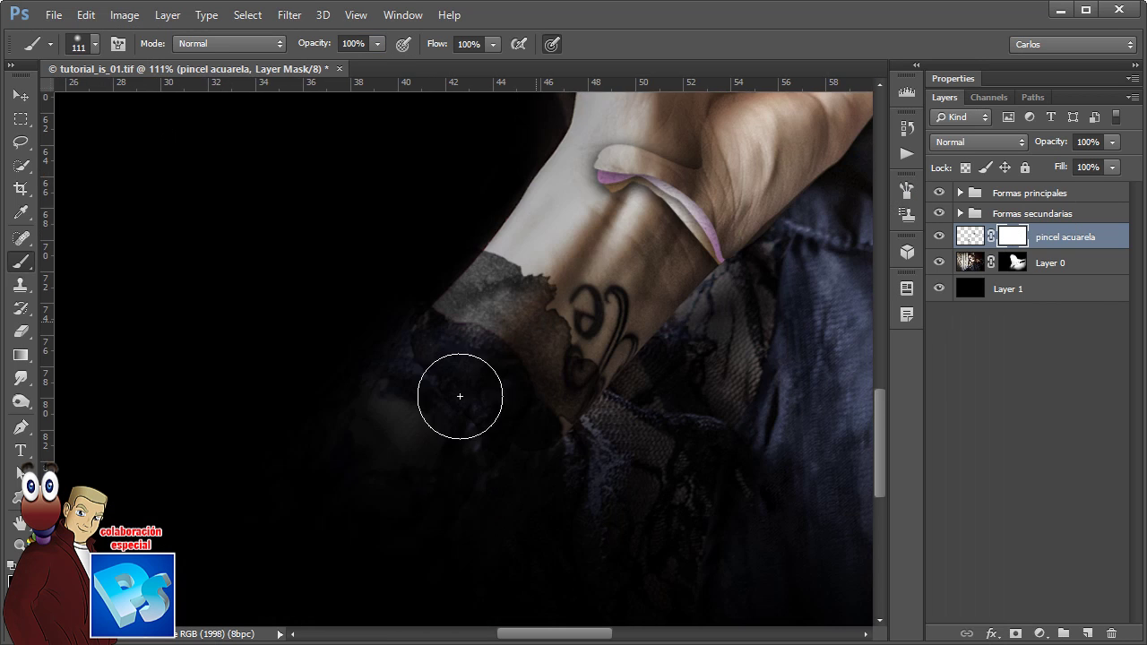
pyautogui.moveTo(432, 358); pyautogui.dragTo(502, 432)
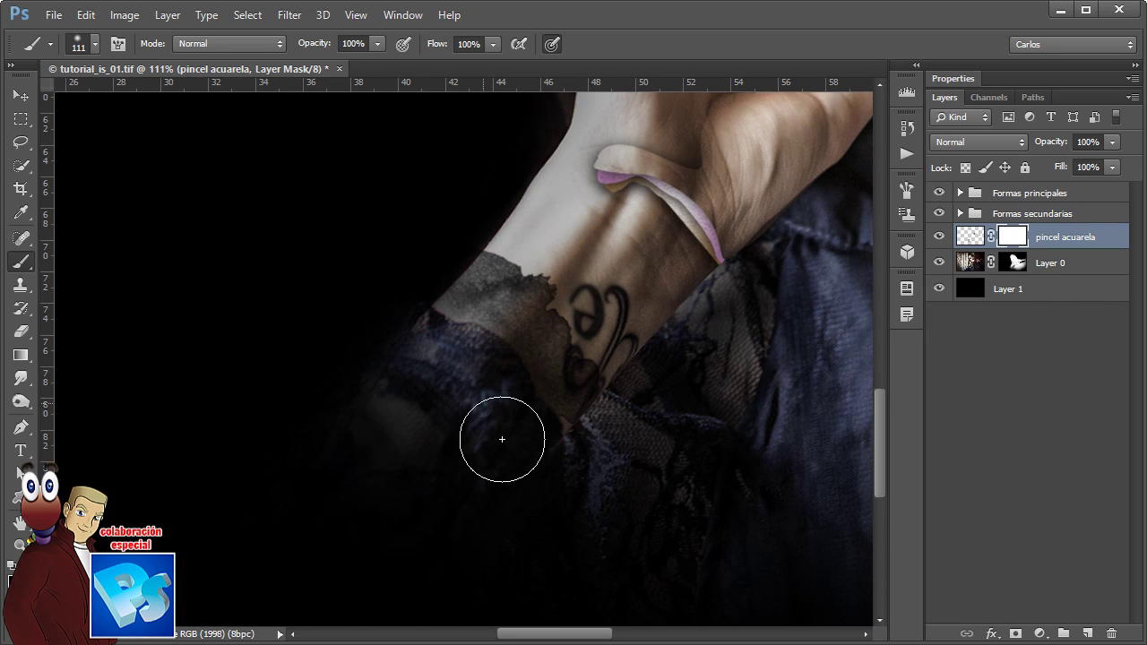
pyautogui.keyDown('alt'); pyautogui.click(502, 437); pyautogui.keyUp('alt')
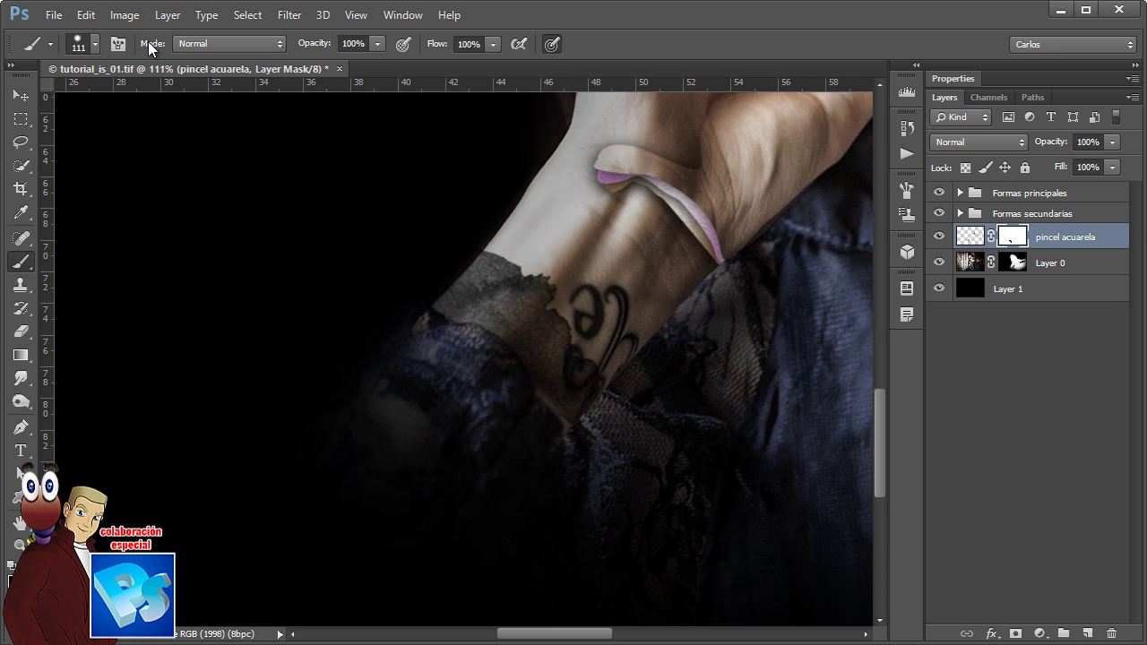
# Choose the 1645 px watercolor brush and stamp black stains on the wrist at 249 px and beside the palm at 182 px
pyautogui.click(97, 42)
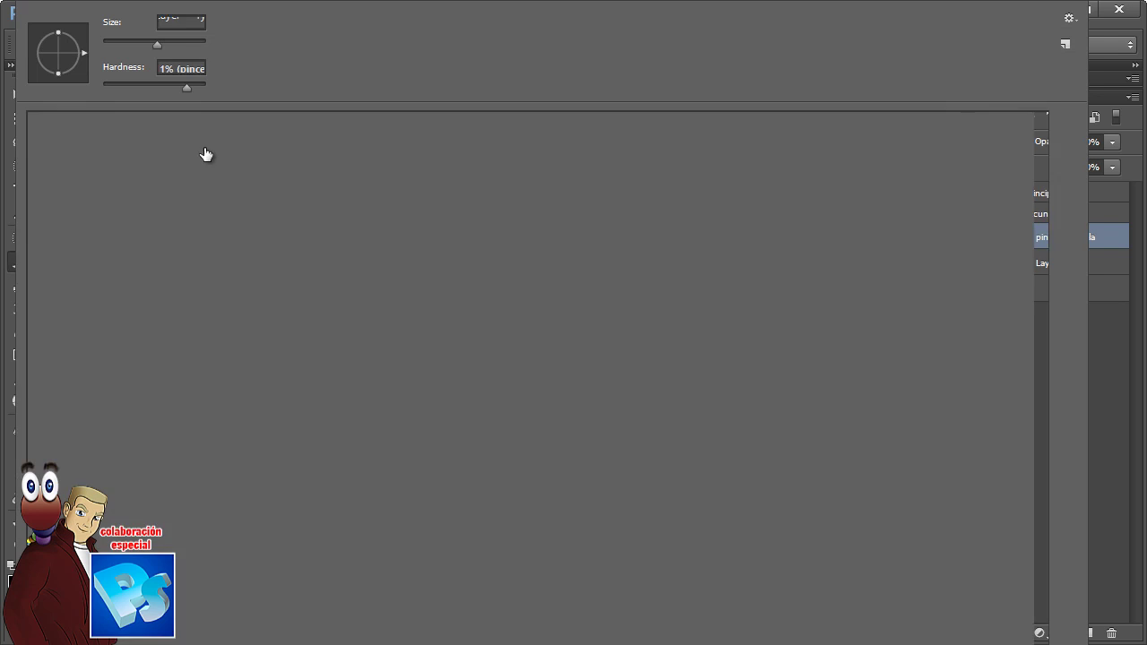
pyautogui.doubleClick(967, 380)
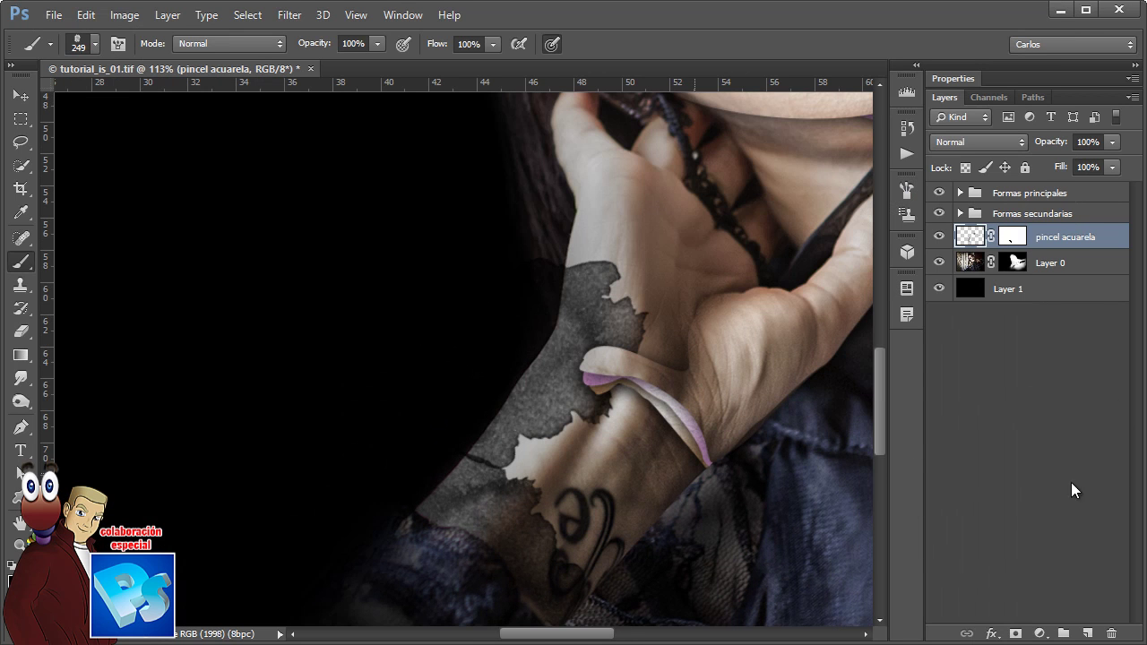
pyautogui.moveTo(695, 442); pyautogui.dragTo(486, 533)
pyautogui.moveTo(525, 499); pyautogui.dragTo(518, 487)
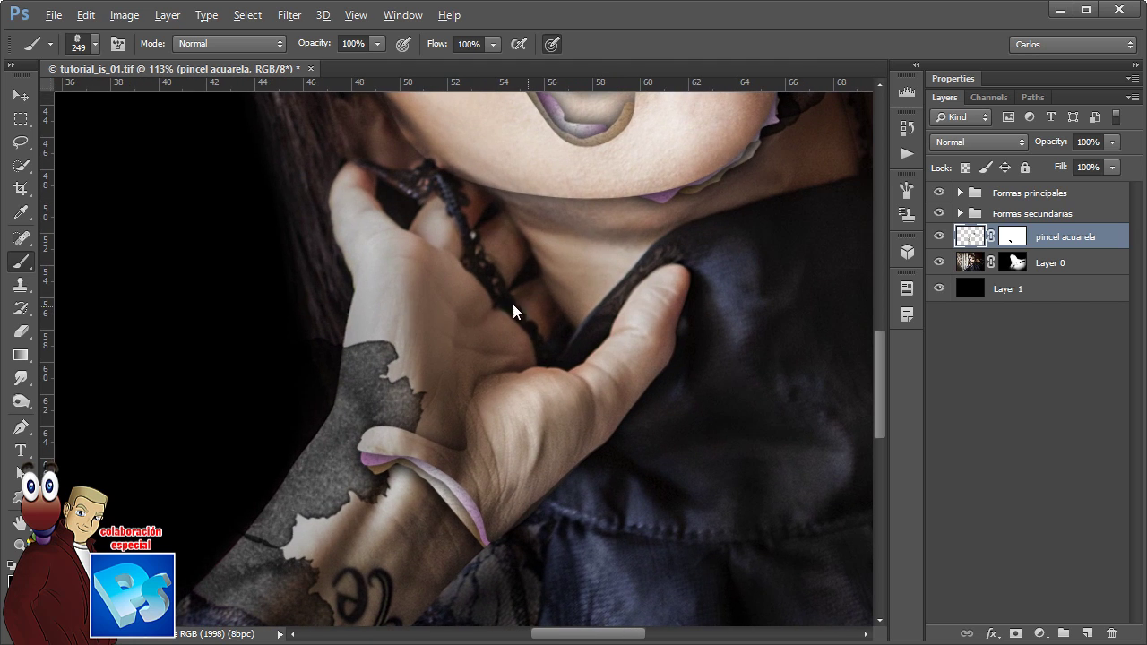
pyautogui.press('[')
pyautogui.press('[')
pyautogui.press('[')
pyautogui.click(517, 299)
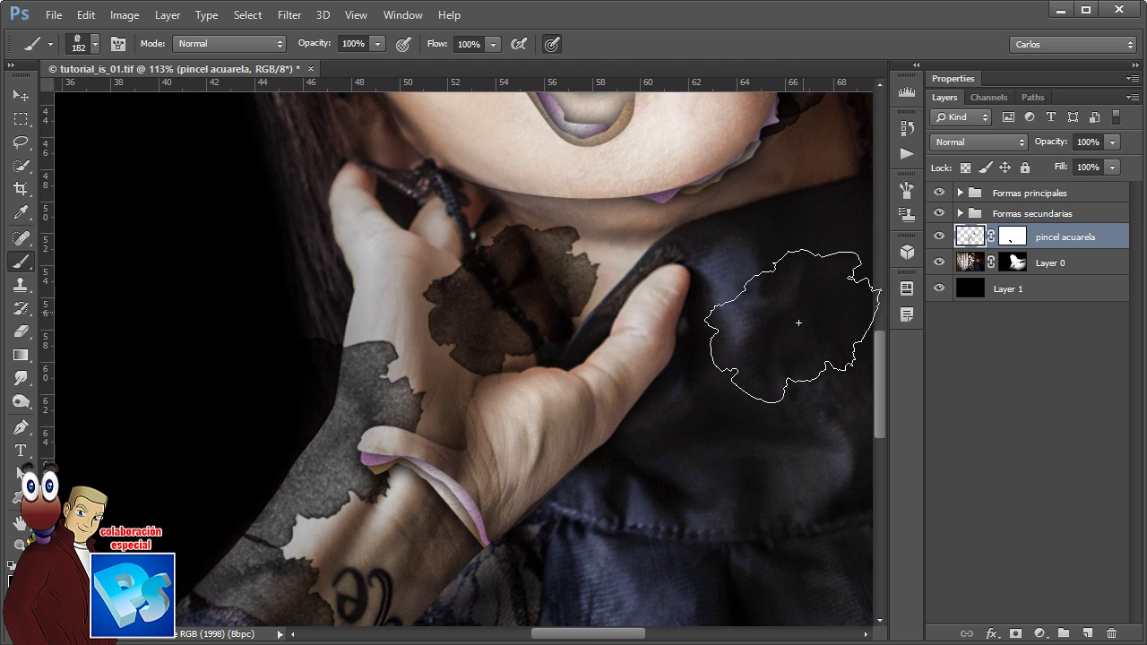
# Mask out the part of the palm stain that spills onto the neck, using a soft round brush of 106 px
pyautogui.click(95, 48)
pyautogui.doubleClick(162, 142)
pyautogui.click(1015, 237)
pyautogui.moveTo(557, 198)
pyautogui.mouseDown()
pyautogui.moveTo(615, 239)
pyautogui.moveTo(556, 220)
pyautogui.mouseUp()
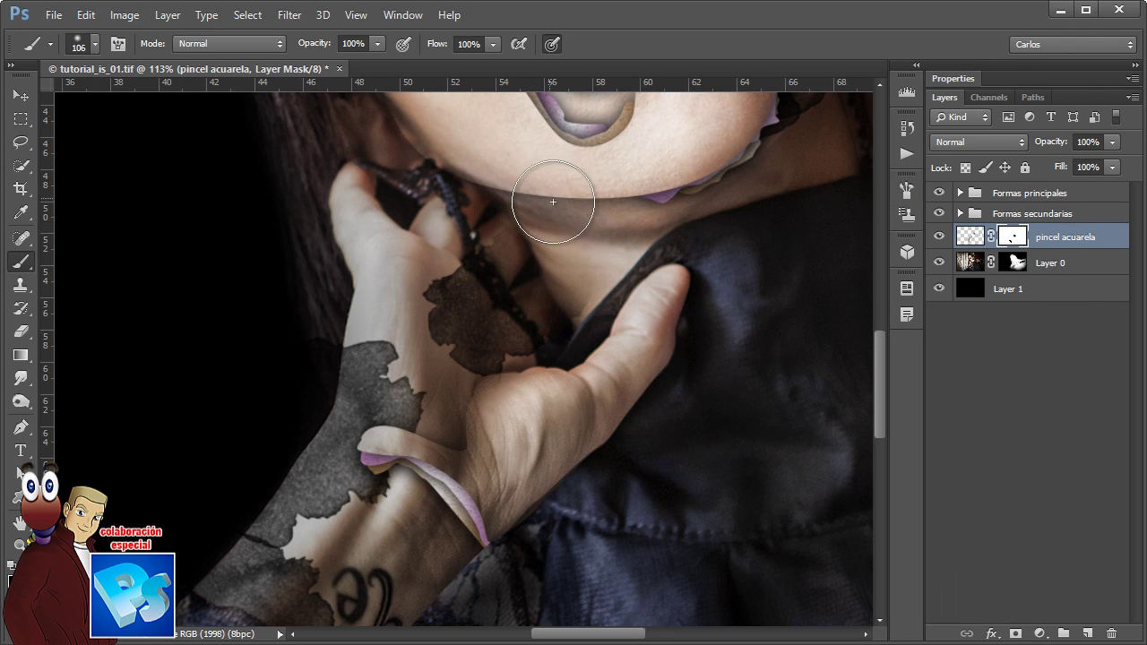
# Sample the purple gap shape above the eyebrow and stamp the forehead with the 2055 px watercolor brush reduced to 226 px
pyautogui.moveTo(694, 302); pyautogui.dragTo(631, 310)
pyautogui.moveTo(727, 356); pyautogui.dragTo(470, 509)
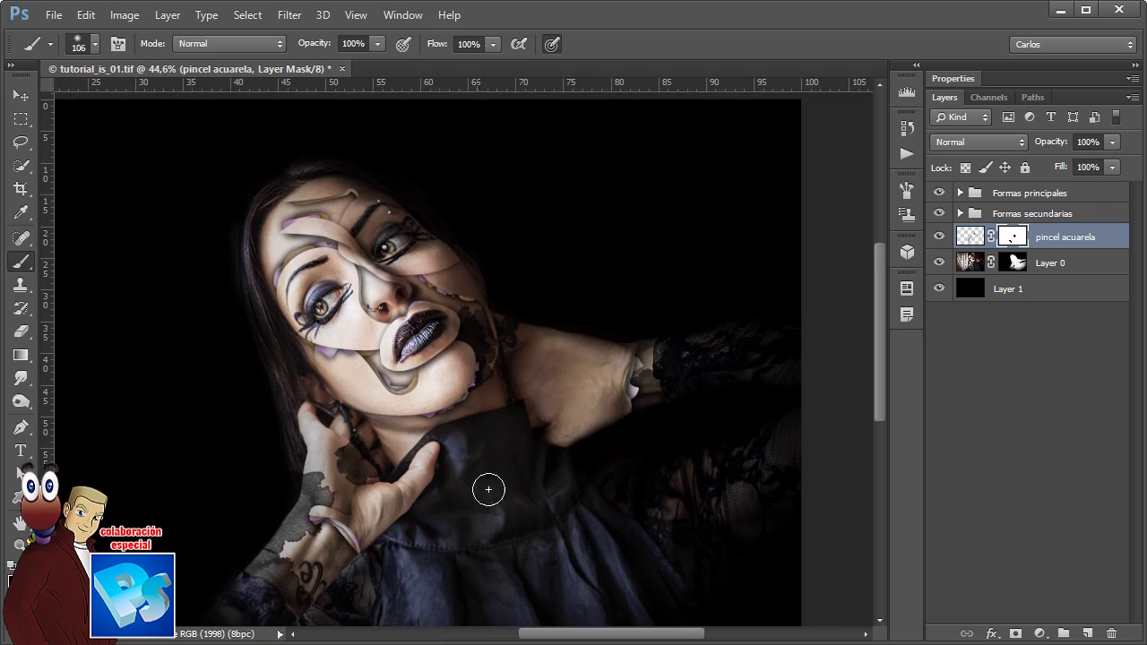
pyautogui.moveTo(311, 328); pyautogui.dragTo(392, 287)
pyautogui.moveTo(442, 294); pyautogui.dragTo(591, 479)
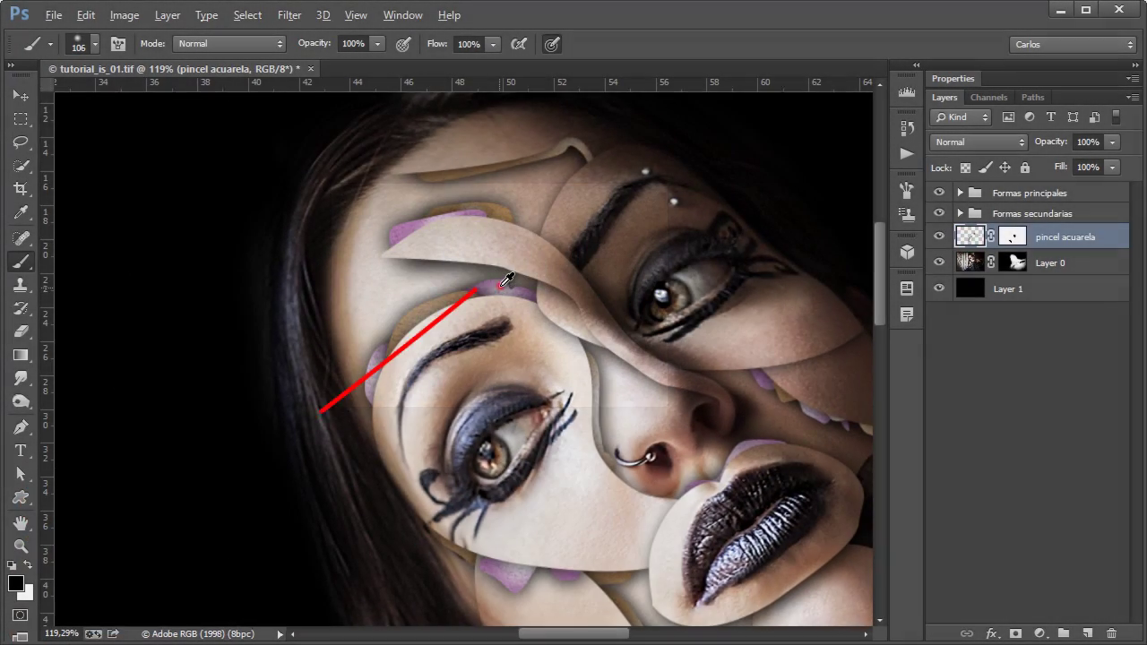
pyautogui.keyDown('alt'); pyautogui.click(495, 278); pyautogui.keyUp('alt')
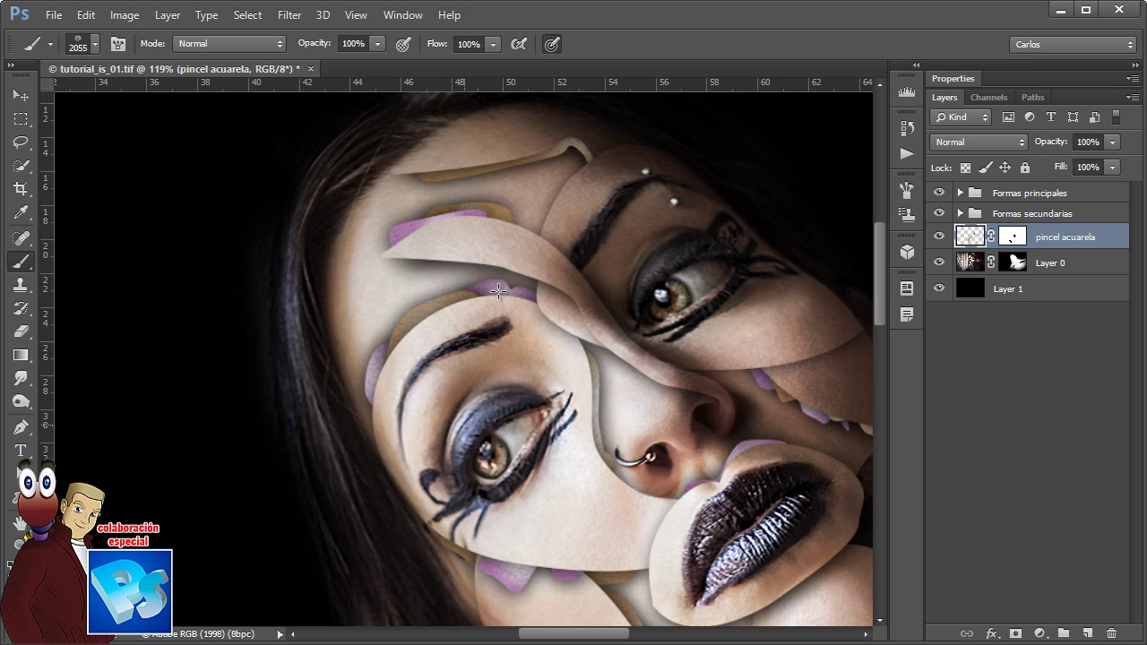
pyautogui.keyDown('alt'); pyautogui.click(490, 278); pyautogui.keyUp('alt')
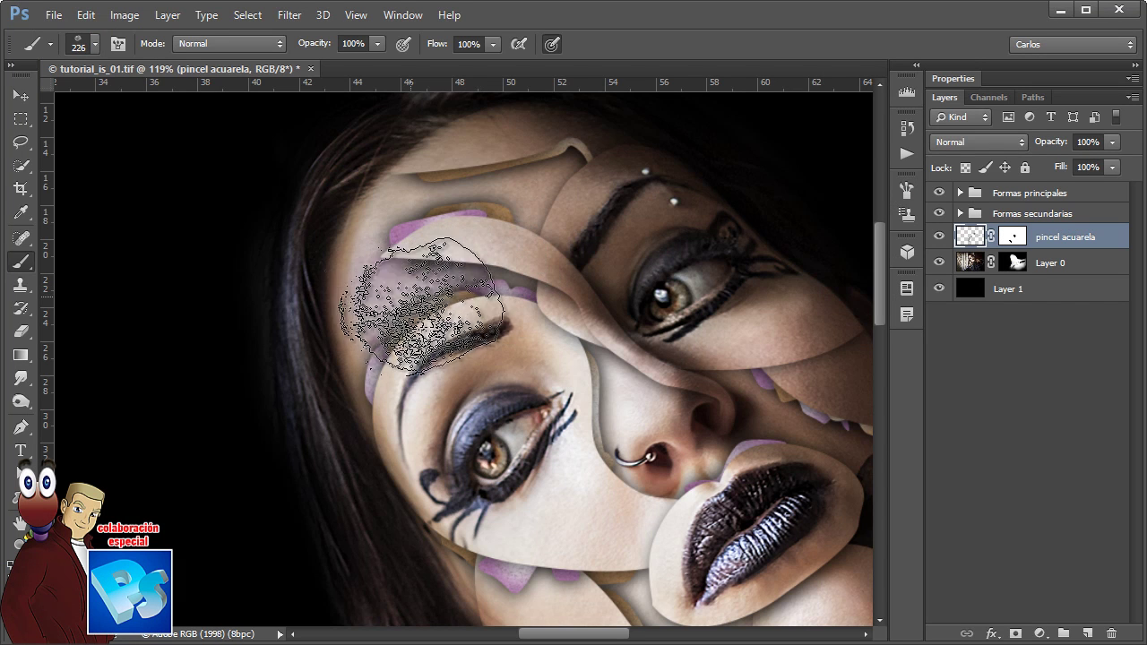
# Sample the ochre forehead strip and stamp a stain at its curled end with the 2165 px watercolor brush reduced to 126 px
pyautogui.moveTo(571, 332); pyautogui.dragTo(490, 473)
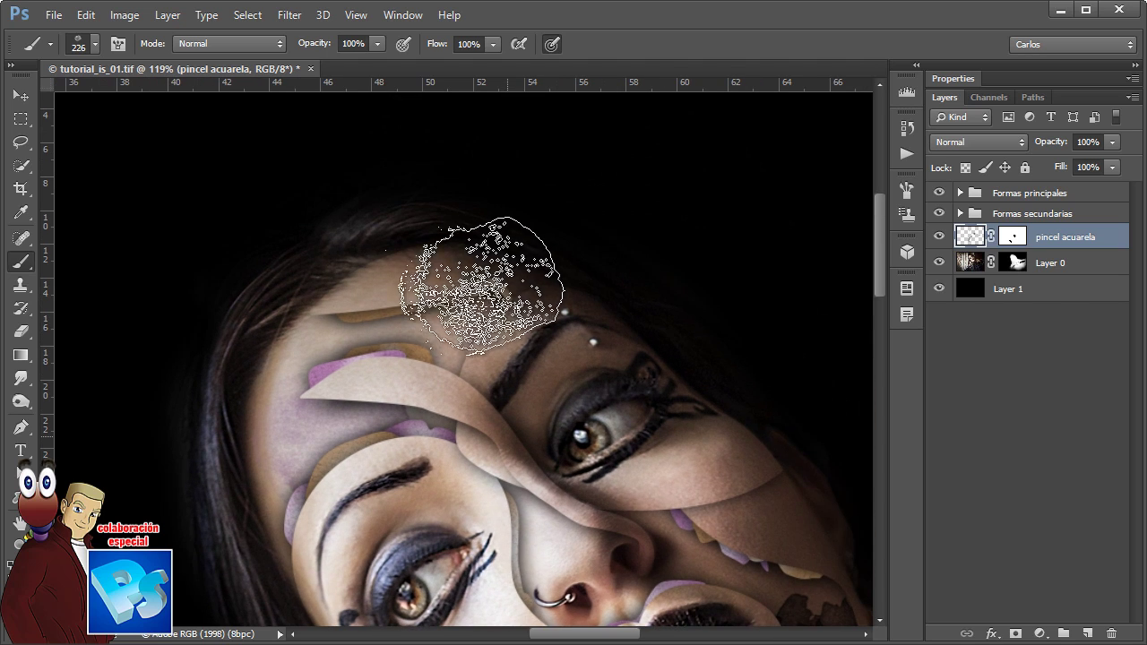
pyautogui.keyDown('alt'); pyautogui.click(368, 308); pyautogui.keyUp('alt')
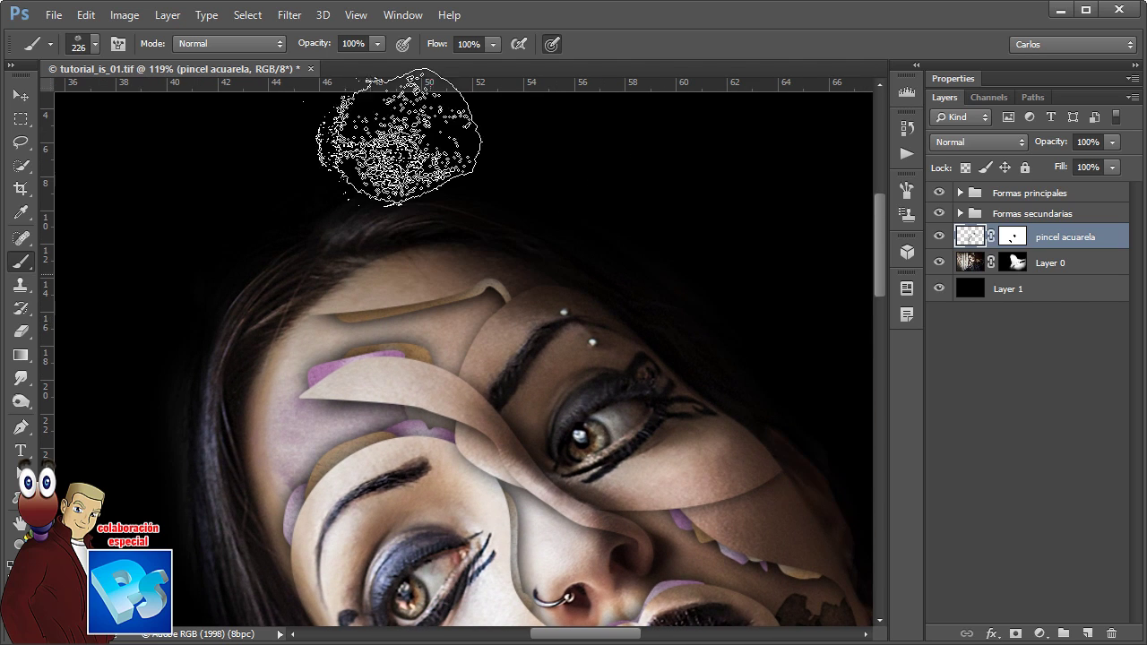
pyautogui.click(96, 43)
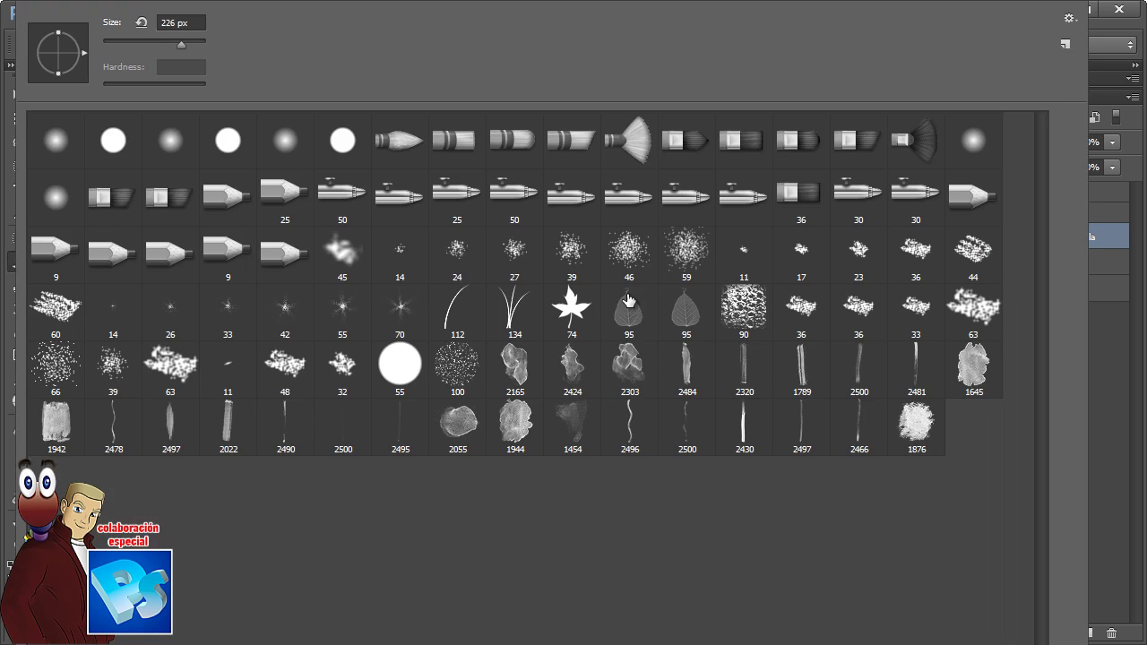
pyautogui.doubleClick(523, 364)
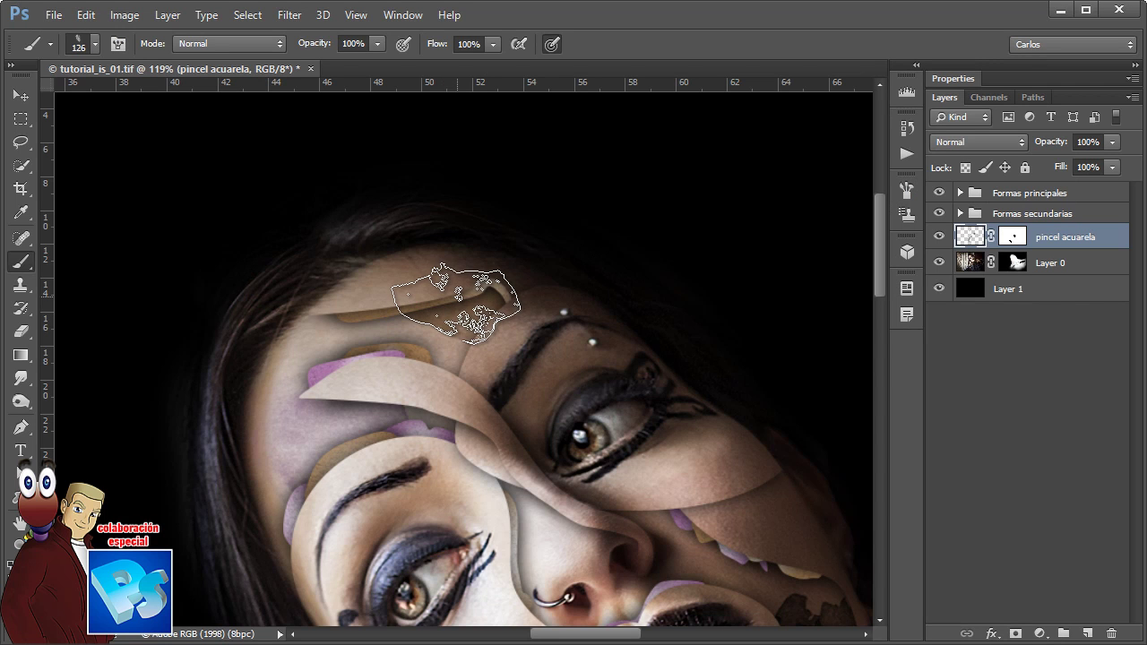
# Stamp a 126 px ochre watercolor stain inside the curved gap between the lips and the chin
pyautogui.moveTo(740, 475); pyautogui.dragTo(672, 480)
pyautogui.moveTo(676, 475); pyautogui.dragTo(588, 362)
pyautogui.moveTo(645, 541); pyautogui.dragTo(690, 541)
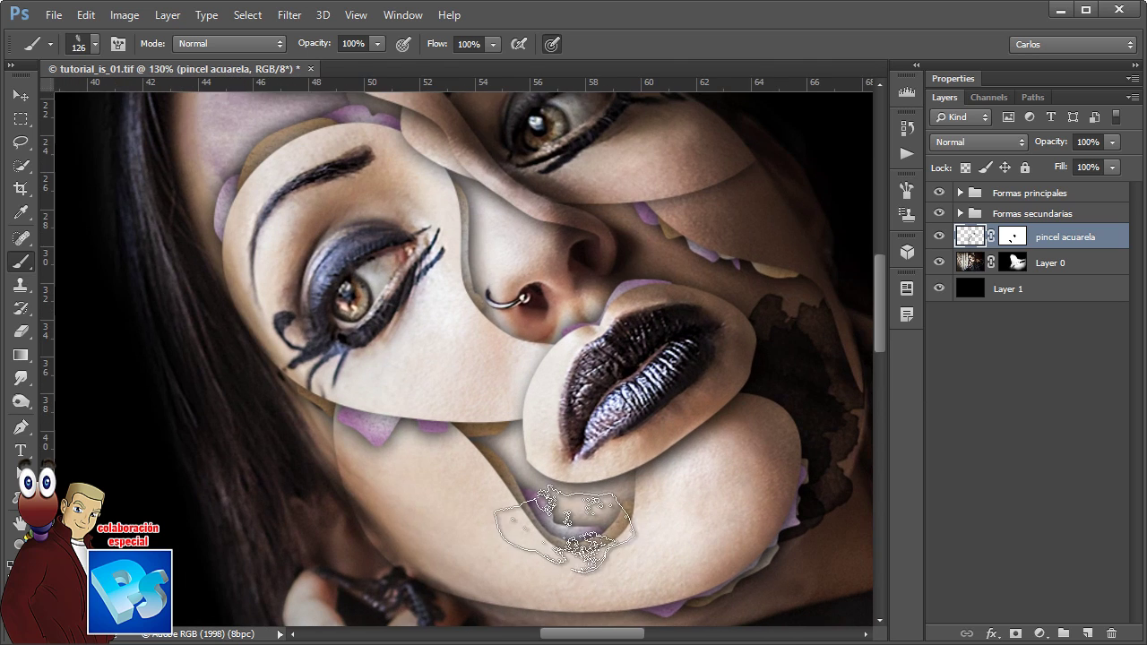
# Stamp a 172 px purple stain on the neck beside the chin and mask out its part over the black collar
pyautogui.moveTo(592, 533); pyautogui.dragTo(314, 363)
pyautogui.click(498, 346)
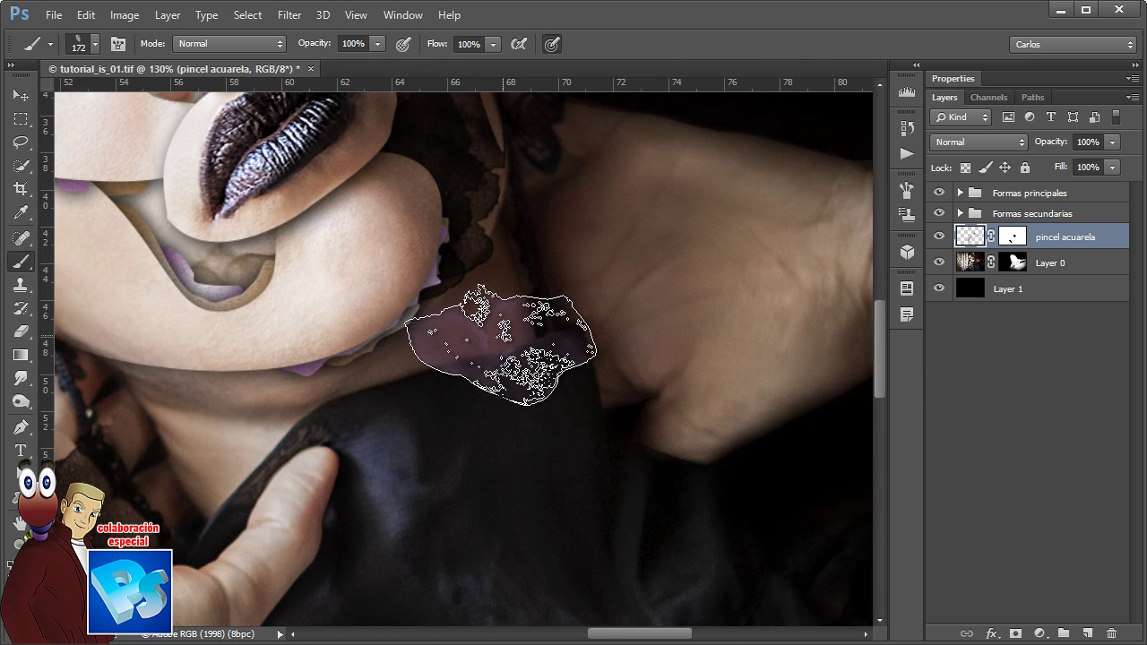
pyautogui.click(1012, 237)
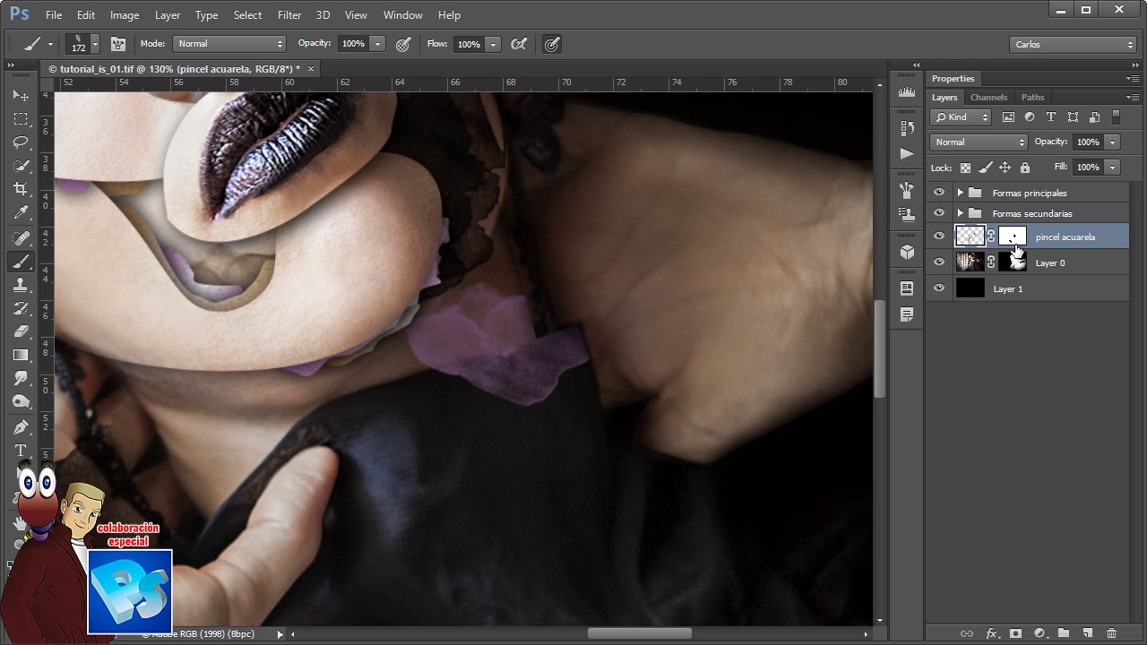
pyautogui.click(96, 47)
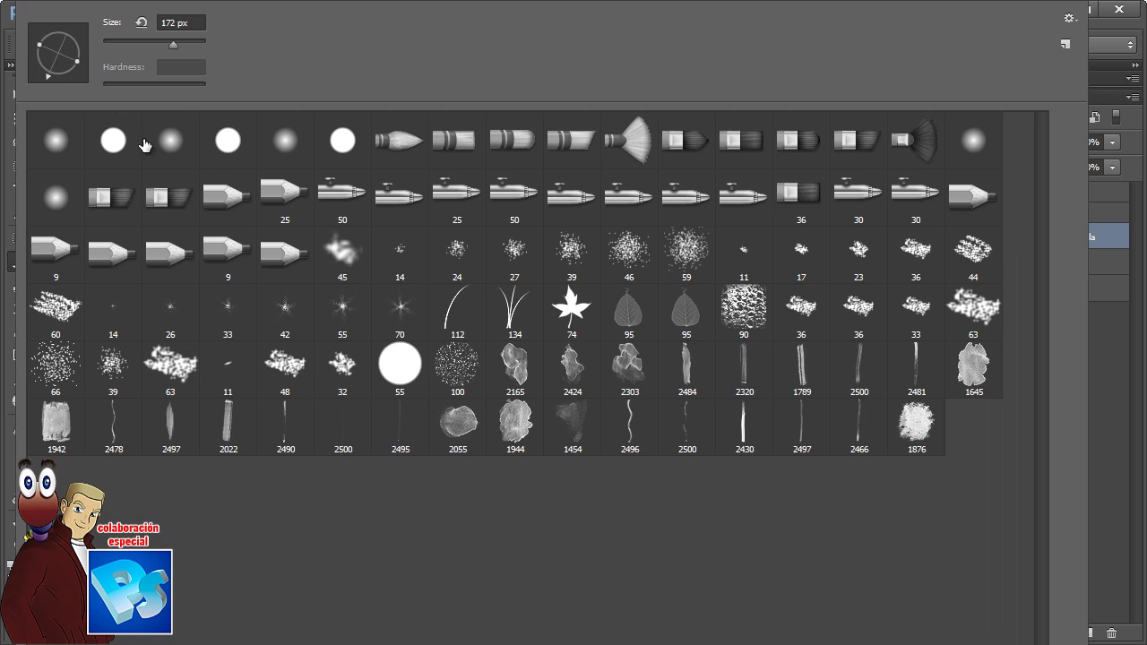
pyautogui.doubleClick(175, 142)
pyautogui.moveTo(575, 432); pyautogui.dragTo(528, 445)
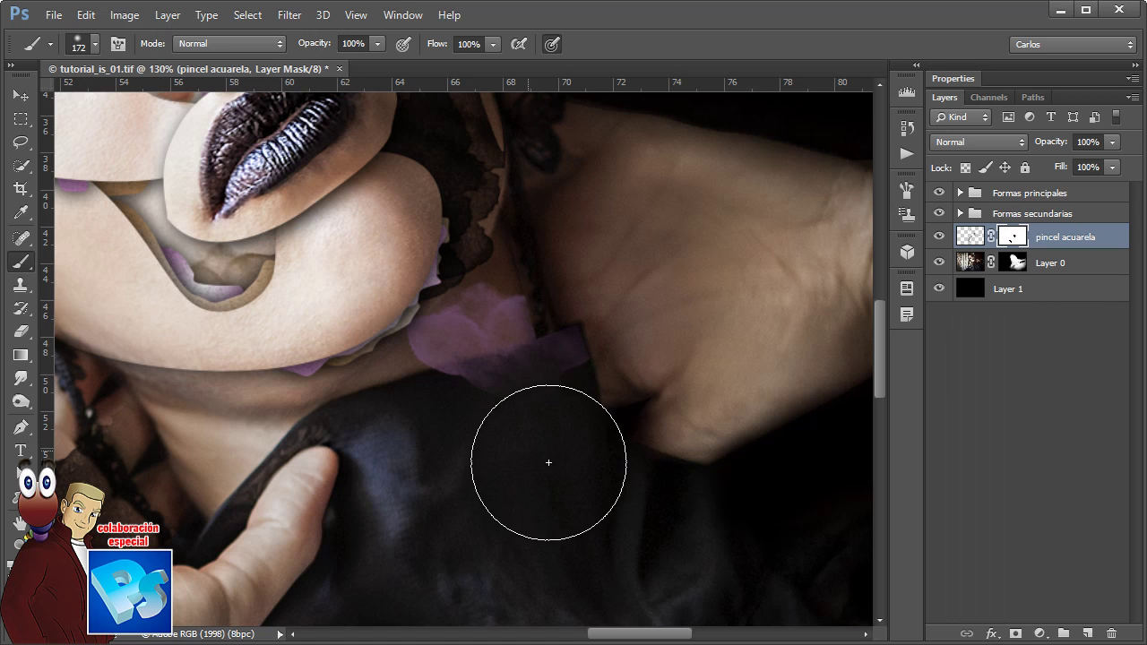
pyautogui.hotkey('ctrl', 'z')
pyautogui.moveTo(544, 385)
pyautogui.mouseDown()
pyautogui.moveTo(466, 461)
pyautogui.moveTo(470, 471)
pyautogui.moveTo(634, 426)
pyautogui.moveTo(502, 453)
pyautogui.moveTo(446, 479)
pyautogui.mouseUp()
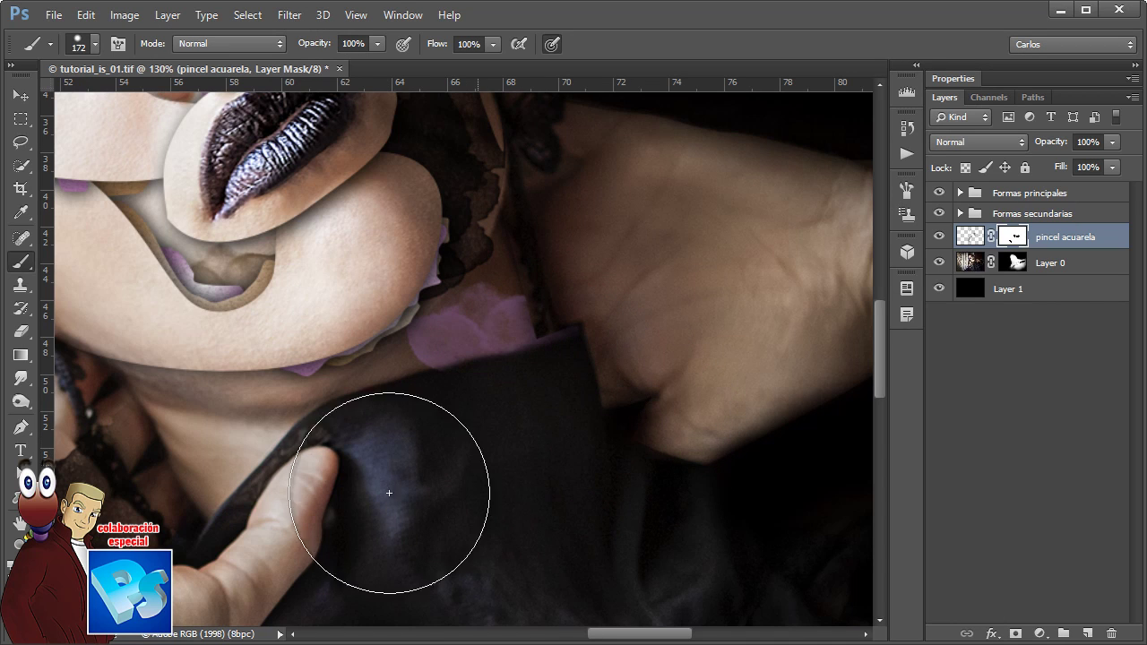
pyautogui.moveTo(462, 554); pyautogui.dragTo(464, 560)
# Choose the 2303 px watercolor brush, set it to 255 px, and add a new layer above the Formas principales group
pyautogui.moveTo(573, 340); pyautogui.dragTo(699, 348)
pyautogui.click(95, 44)
pyautogui.doubleClick(632, 369)
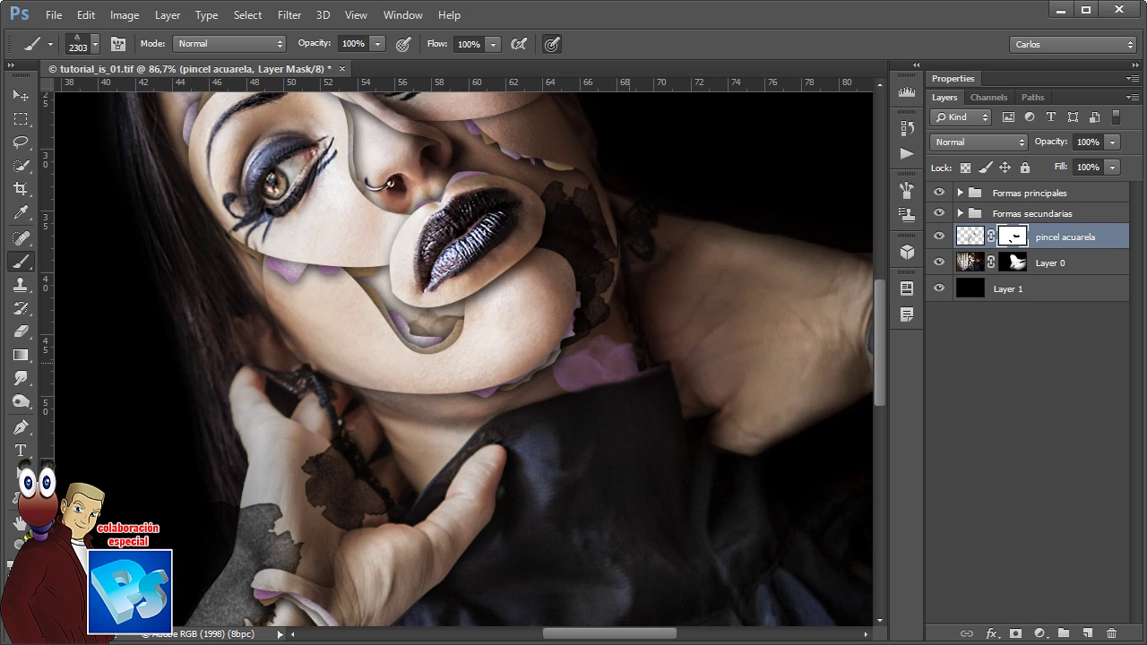
pyautogui.click(970, 236)
pyautogui.moveTo(461, 259); pyautogui.dragTo(569, 448)
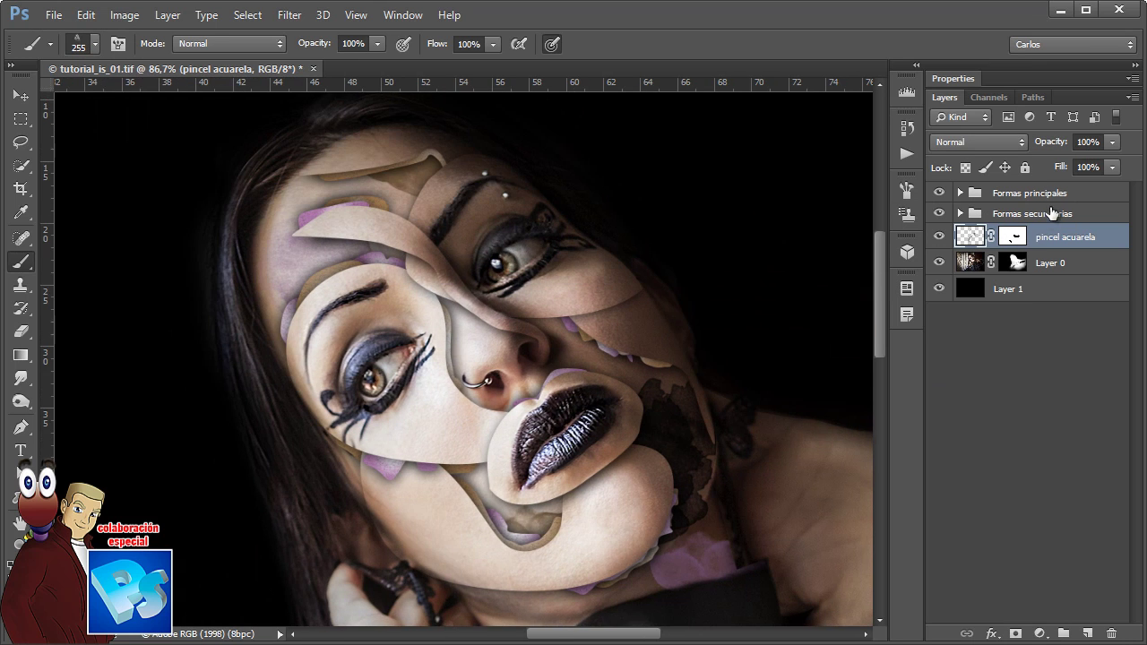
pyautogui.hotkey('alt', '.')
pyautogui.click(1087, 634)
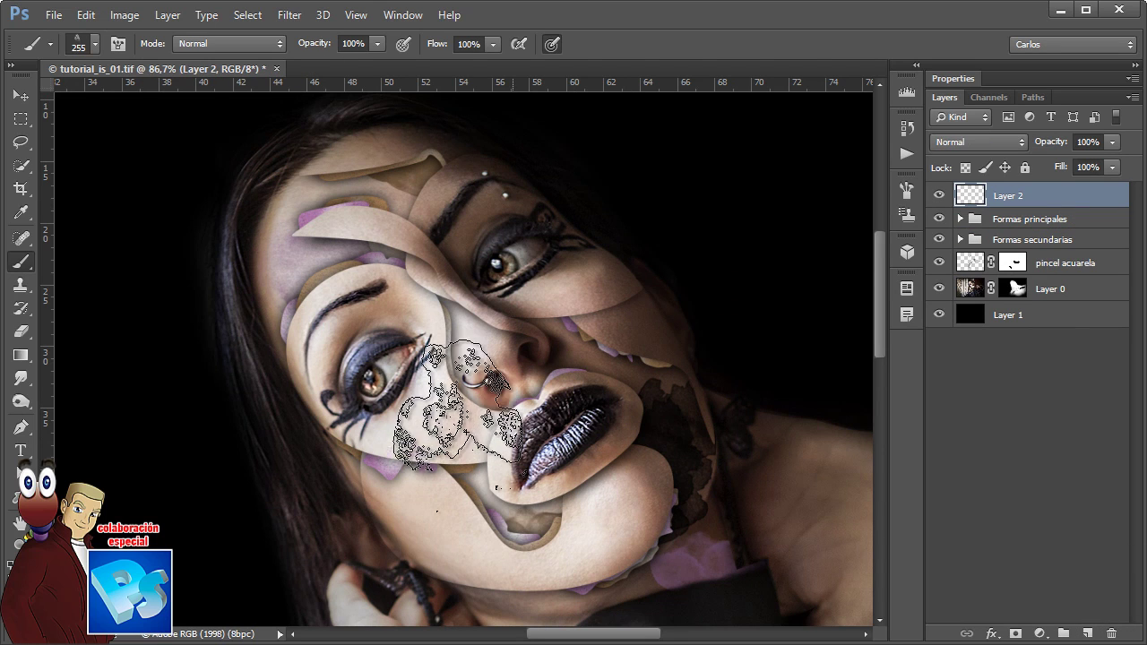
# Undo a trial stamp on the cheek, reduce the brush to 89 px and stamp a purple stain below the lower eye
pyautogui.click(452, 403)
pyautogui.hotkey('ctrl', 'z')
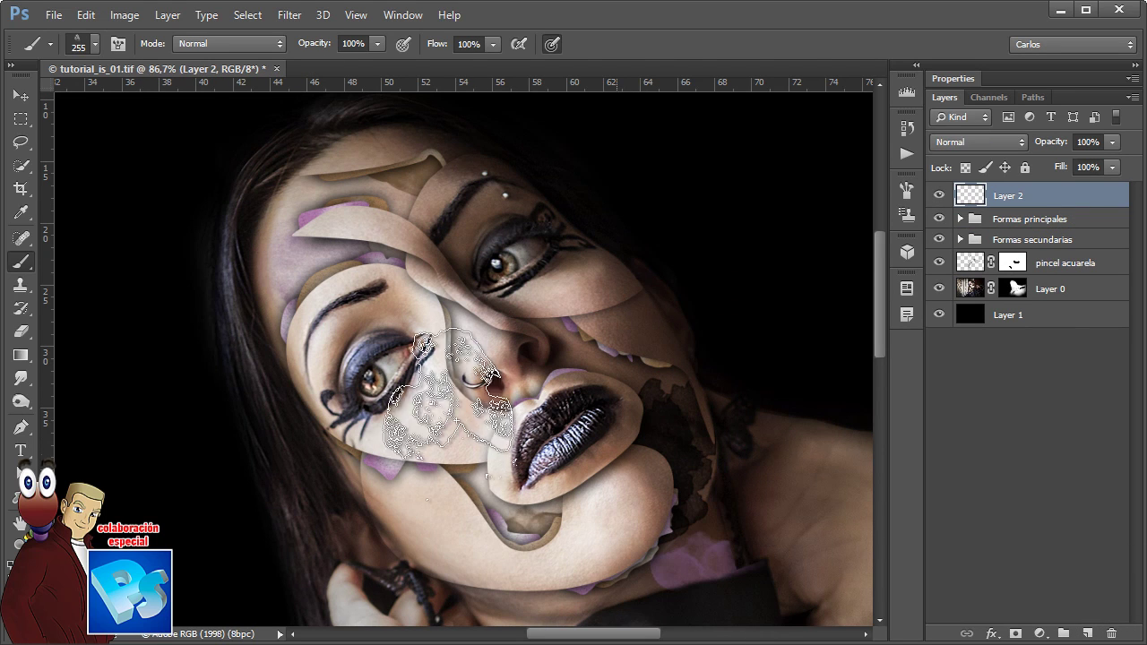
pyautogui.moveTo(429, 413); pyautogui.dragTo(380, 430)
pyautogui.scroll(5, 400, 416)
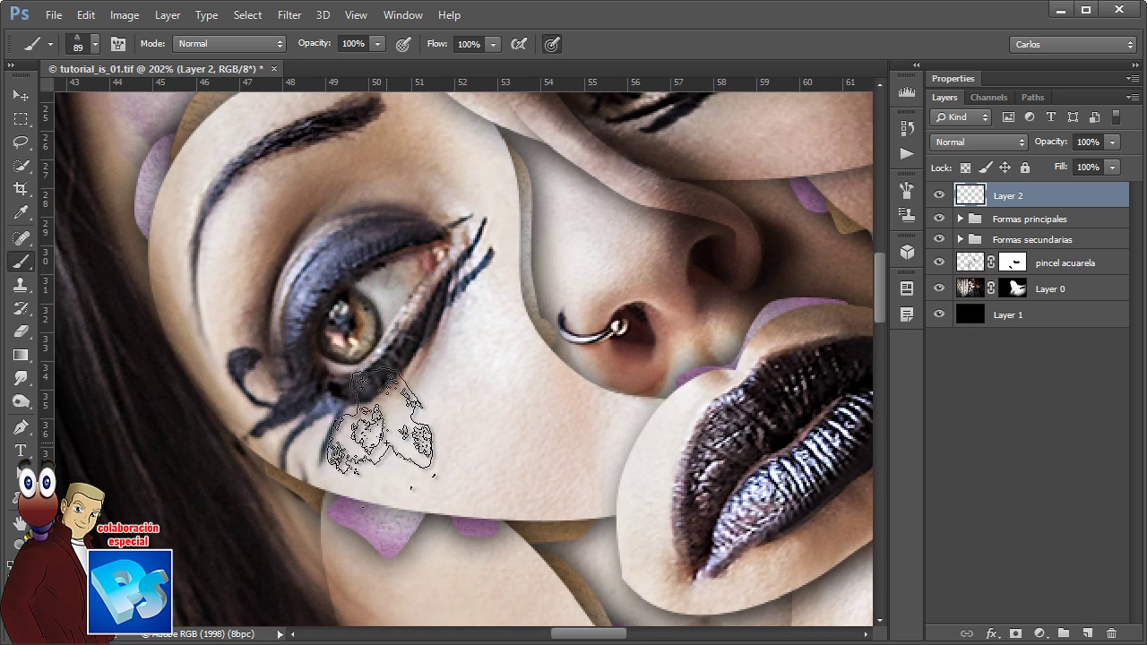
pyautogui.click(389, 432)
# Stamp a dark diagonal streak below the upper eye with the 1789 px brush reduced to 251 px, and add a layer mask to Layer 2
pyautogui.moveTo(614, 465)
pyautogui.mouseDown()
pyautogui.moveTo(535, 508)
pyautogui.moveTo(585, 503)
pyautogui.mouseUp()
pyautogui.click(97, 47)
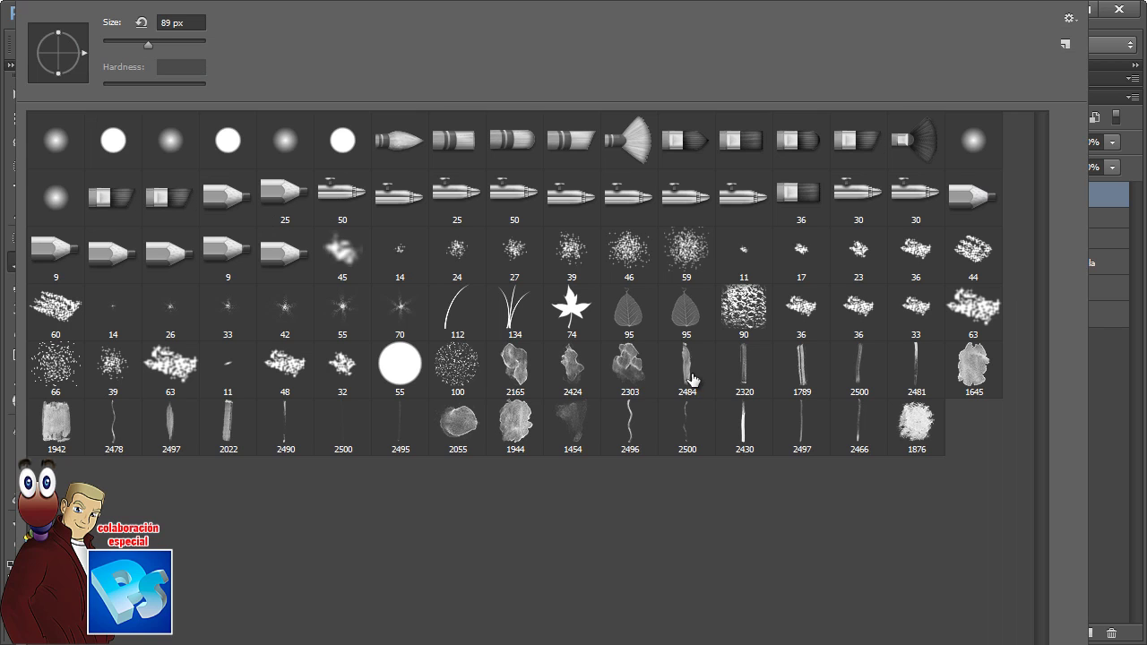
pyautogui.doubleClick(802, 375)
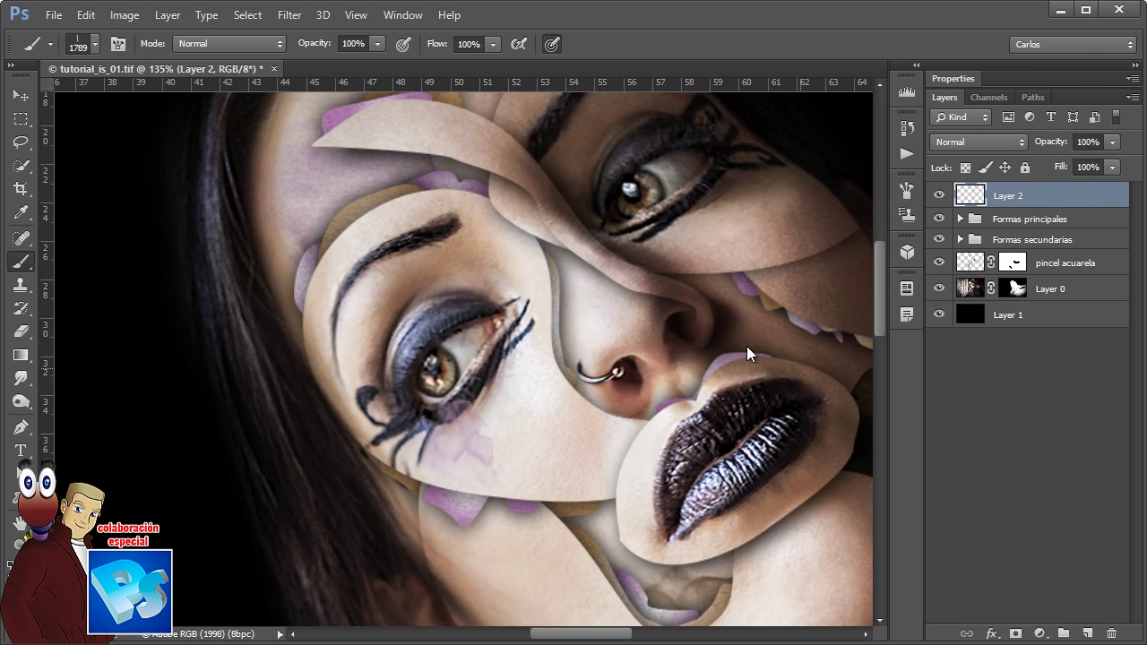
pyautogui.moveTo(746, 346); pyautogui.dragTo(750, 296)
pyautogui.moveTo(703, 333); pyautogui.dragTo(742, 325)
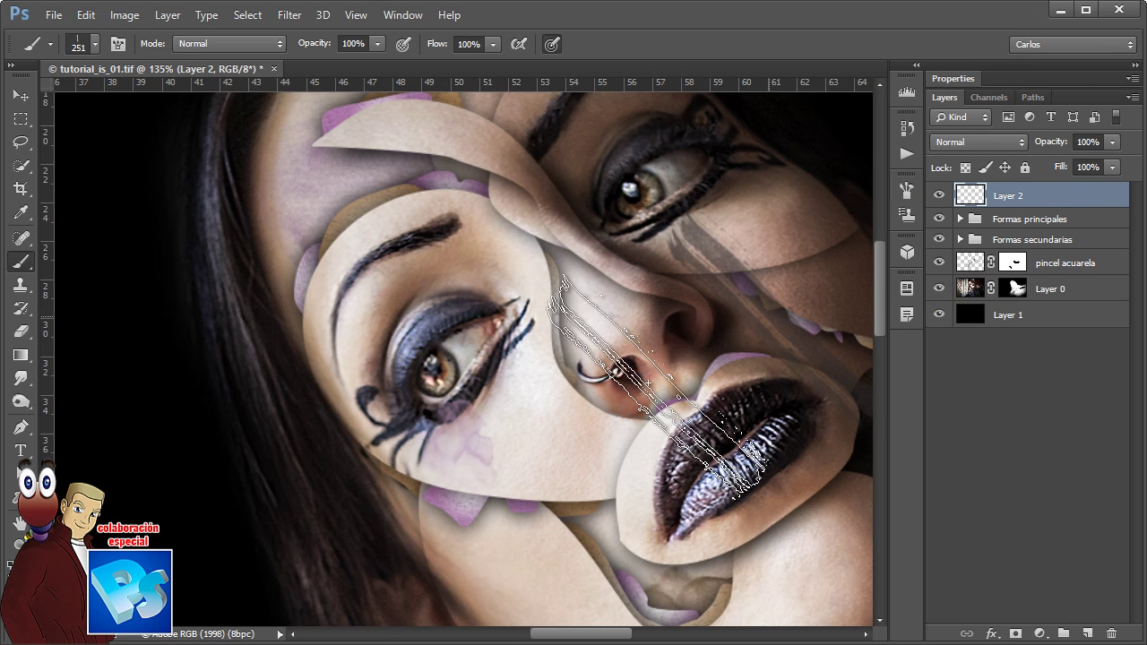
pyautogui.moveTo(569, 460); pyautogui.dragTo(350, 581)
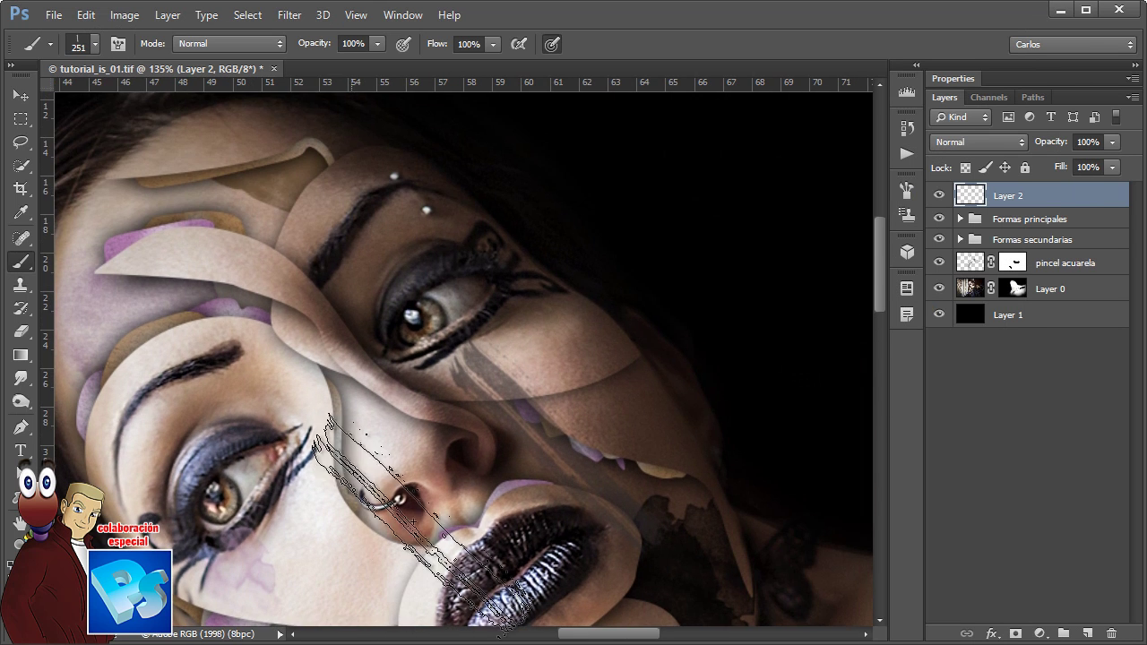
pyautogui.hotkey('ctrl', '\\')
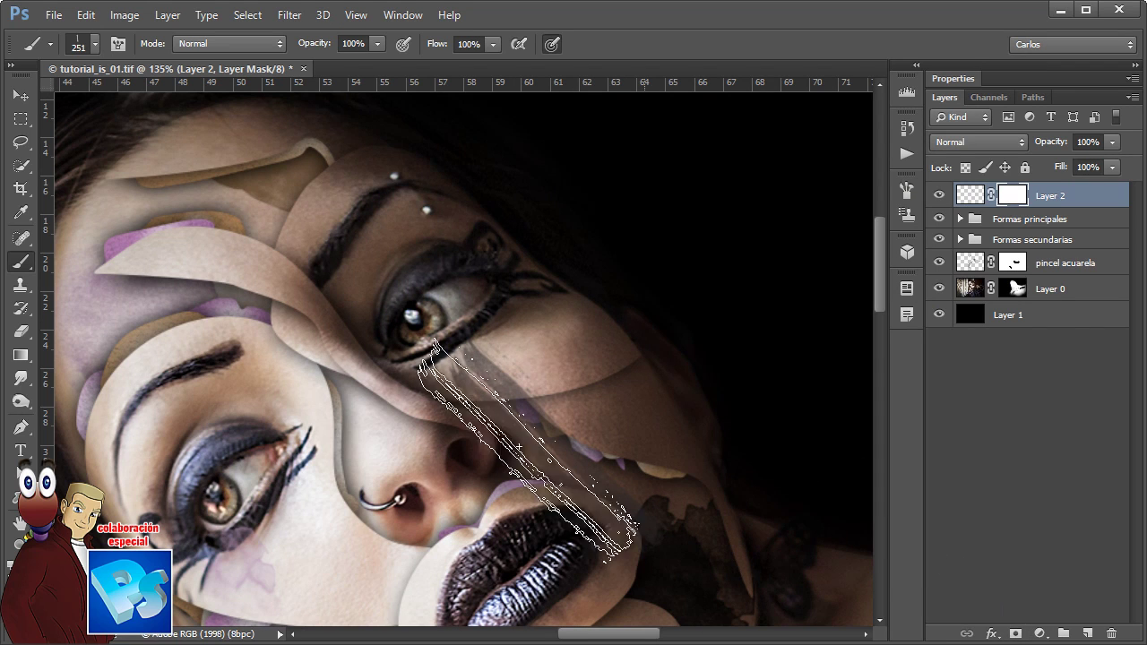
# Mask out most of the dark diagonal streak below the upper eye with the 211 px watercolor brush and a 76 px round brush
pyautogui.moveTo(594, 422); pyautogui.dragTo(505, 395)
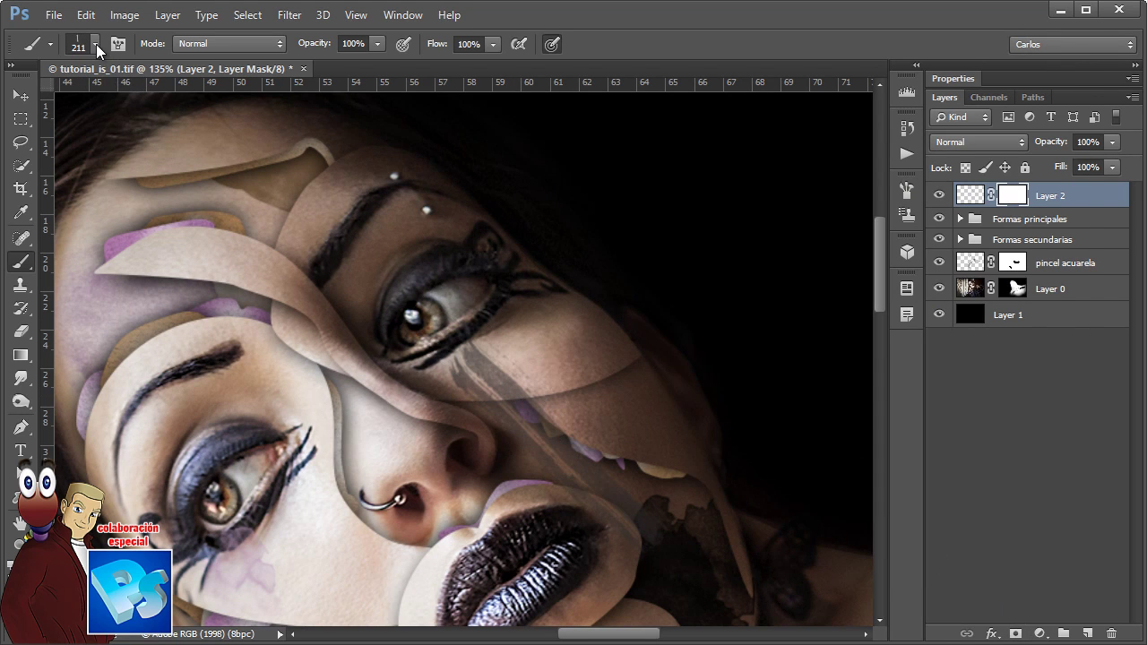
pyautogui.click(96, 44)
pyautogui.doubleClick(175, 134)
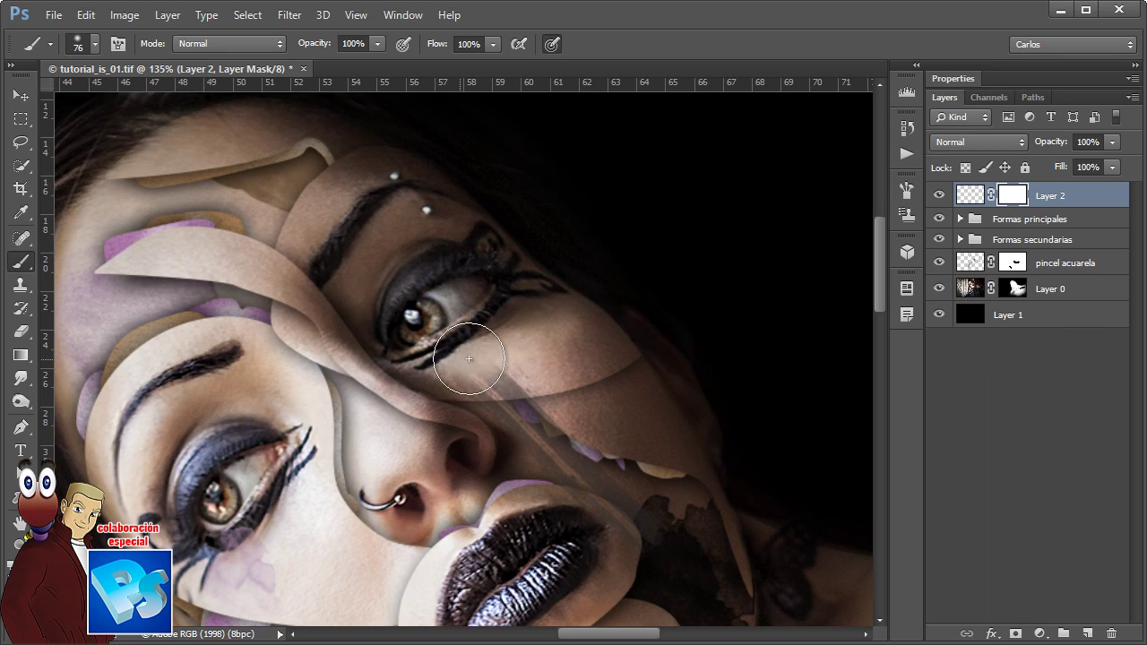
pyautogui.keyDown('alt'); pyautogui.rightClick(488, 357); pyautogui.keyUp('alt')
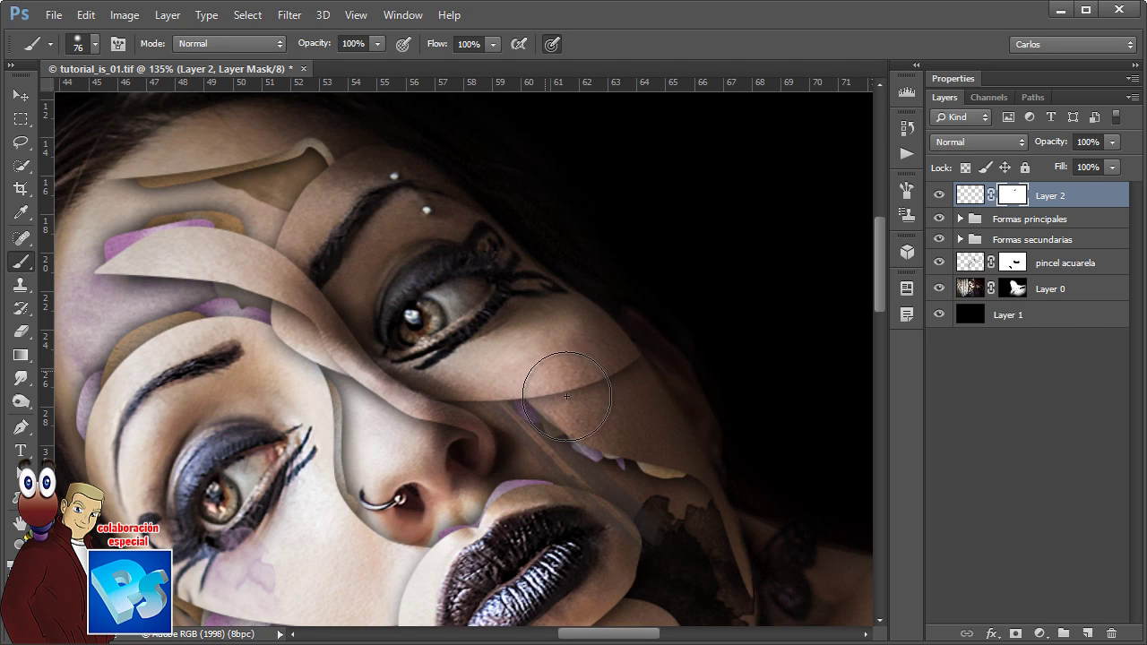
pyautogui.moveTo(755, 576); pyautogui.dragTo(667, 462)
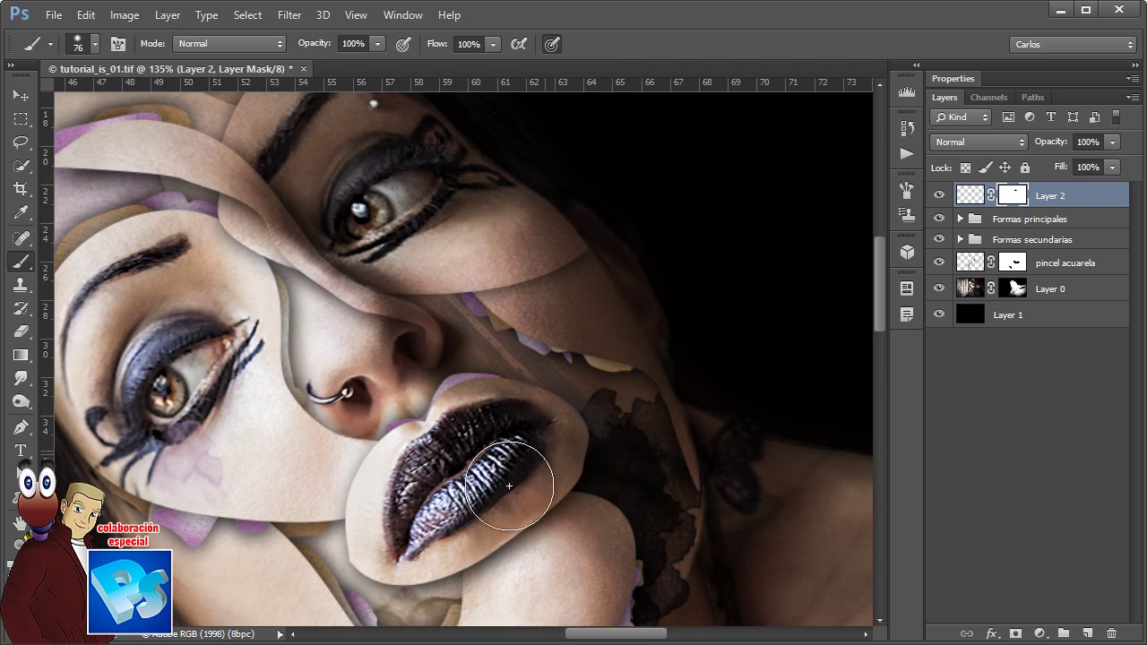
pyautogui.moveTo(594, 492)
pyautogui.mouseDown()
pyautogui.moveTo(522, 537)
pyautogui.moveTo(574, 396)
pyautogui.mouseUp()
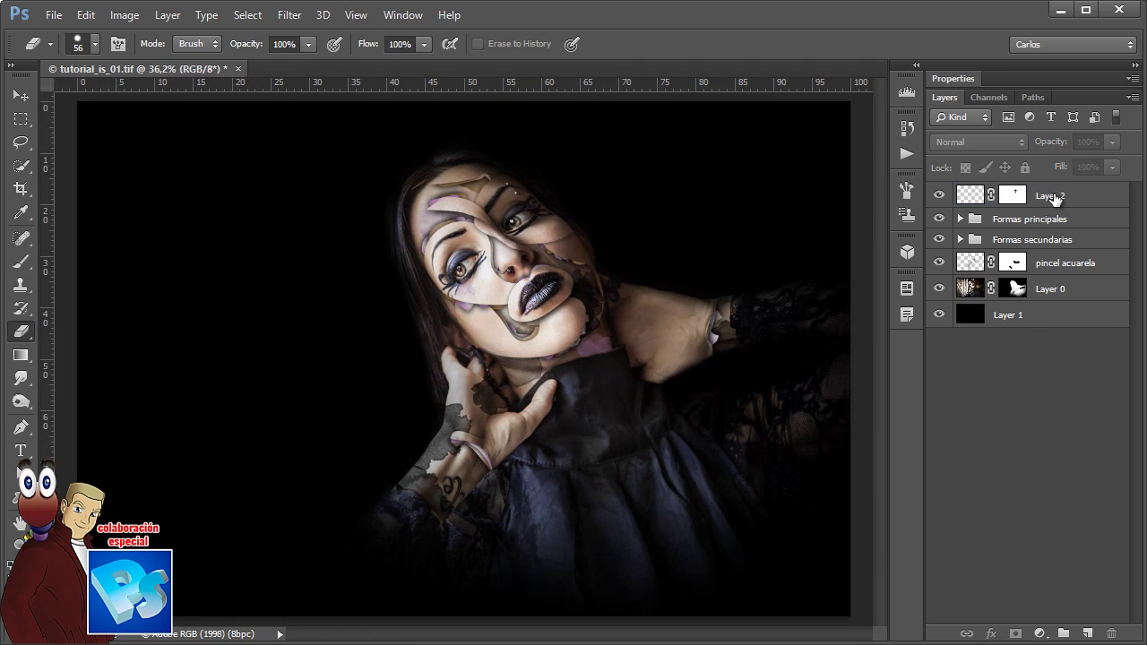
# Rename Layer 2 as Pincel 2 and the pincel acuarela layer as Pincel 1
pyautogui.doubleClick(1055, 197)
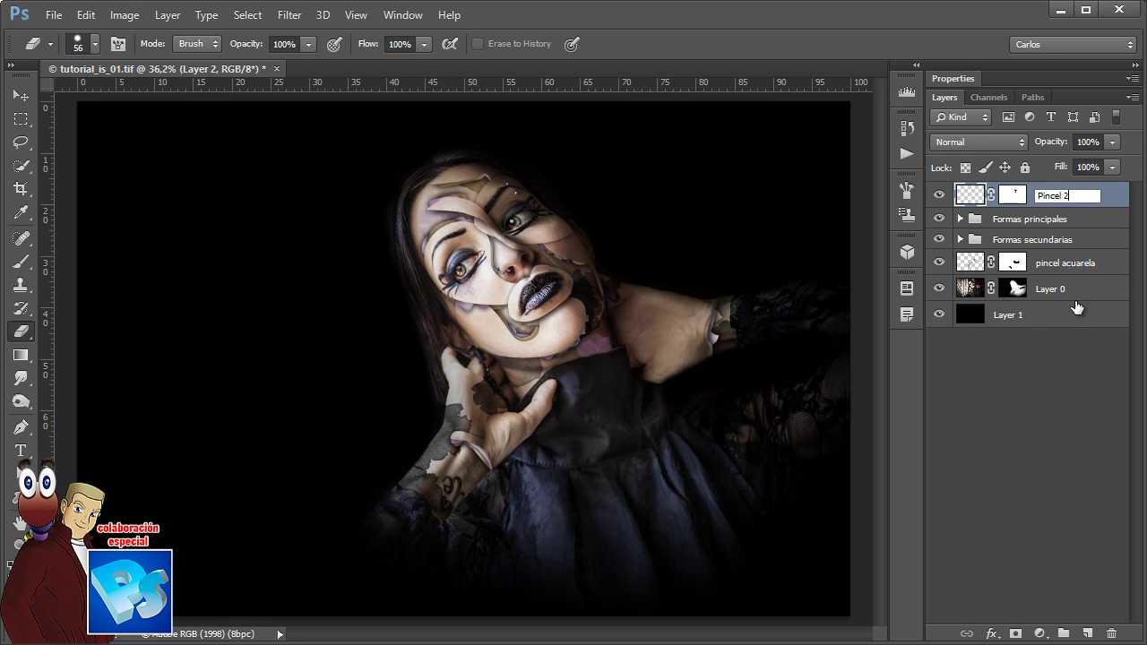
pyautogui.press('Tab')
pyautogui.press('Tab')
pyautogui.press('Tab')
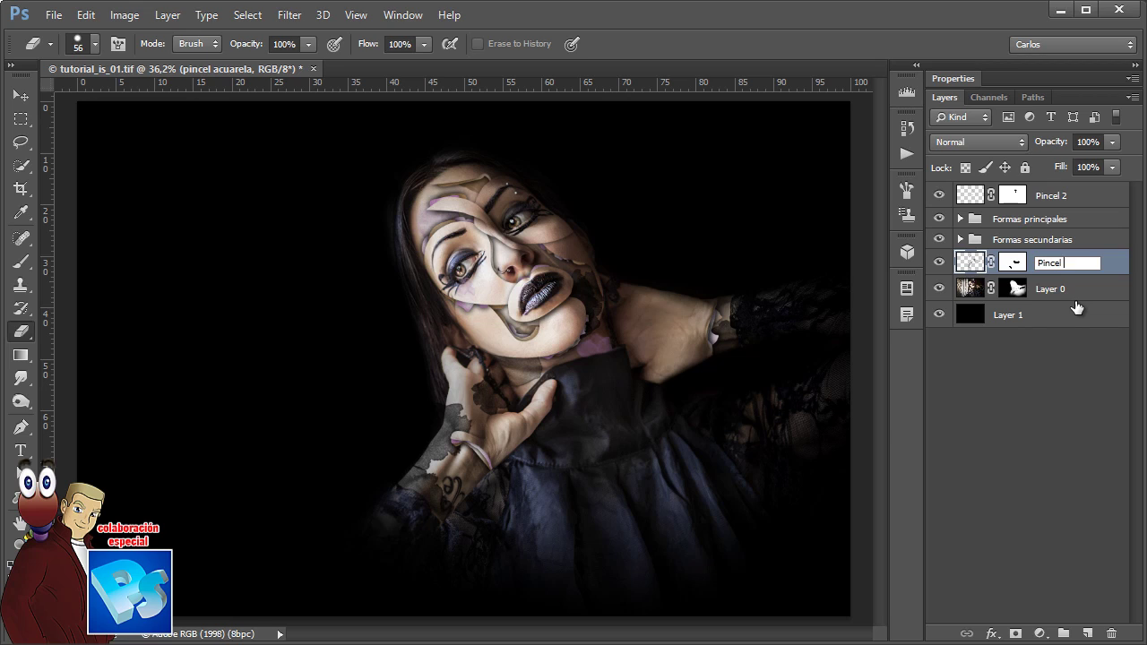
pyautogui.press('Return')
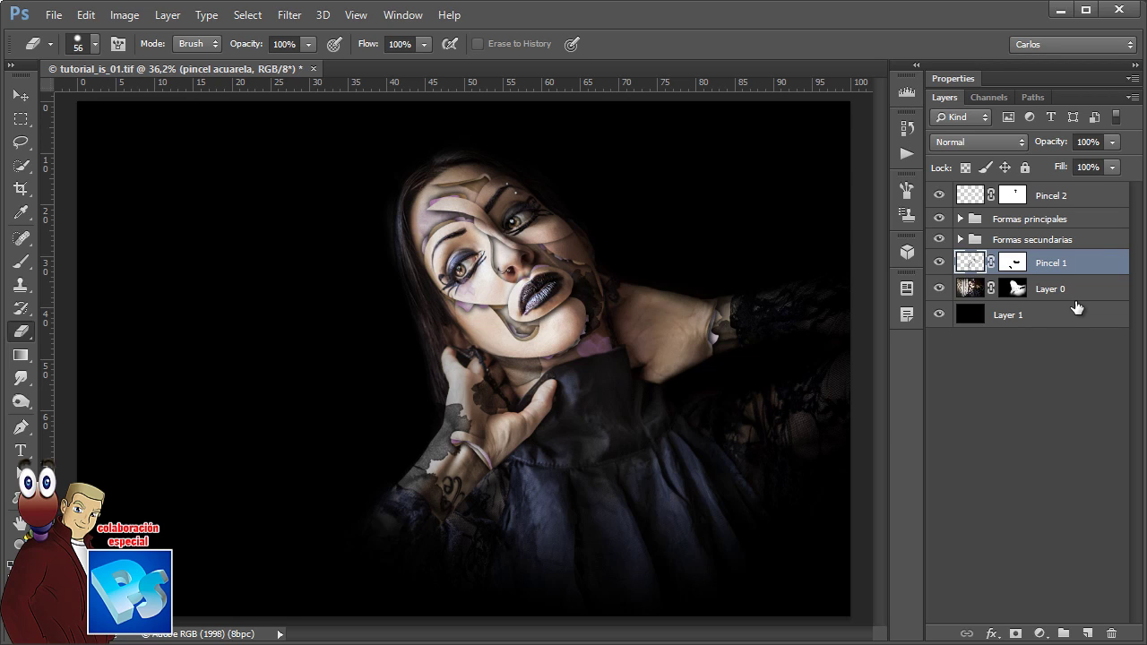
# Add a new layer at the top of the layer stack and name it Textura orgánica
pyautogui.click(1085, 633)
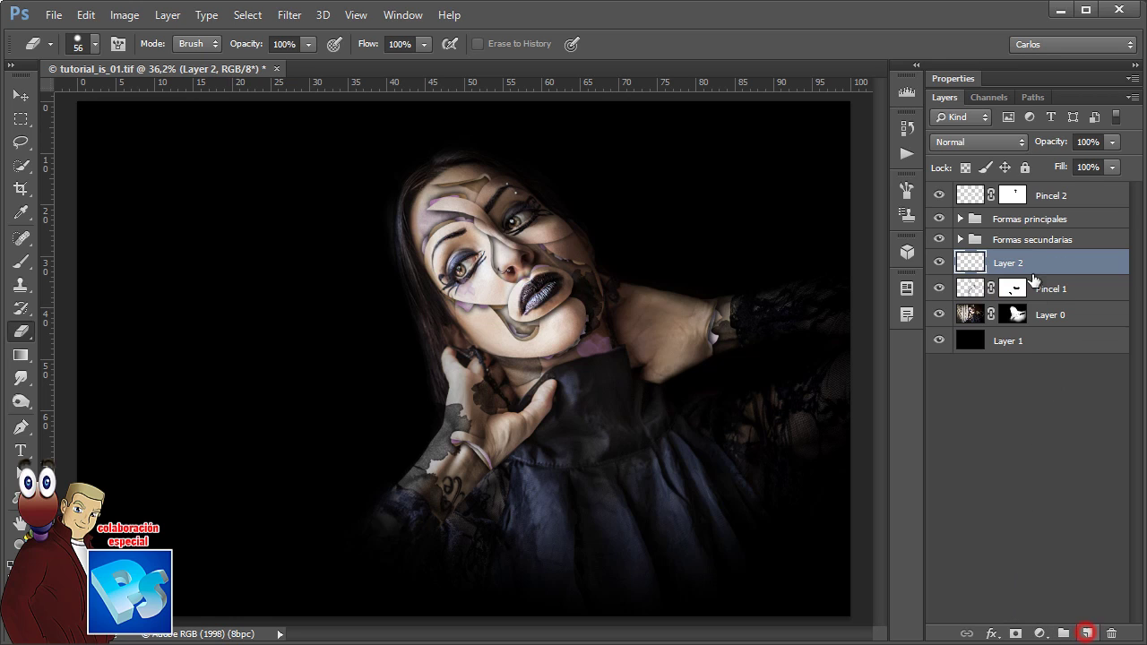
pyautogui.moveTo(1028, 269); pyautogui.dragTo(1036, 199)
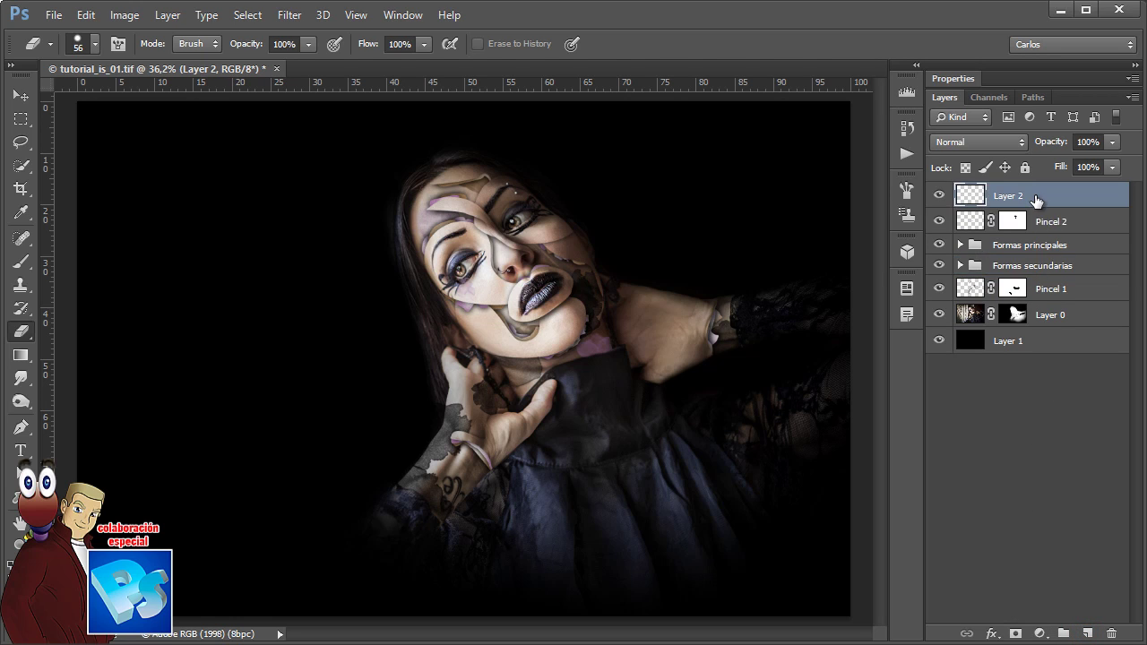
pyautogui.doubleClick(1007, 195)
pyautogui.write('Textura orgánica')
pyautogui.press('Return')
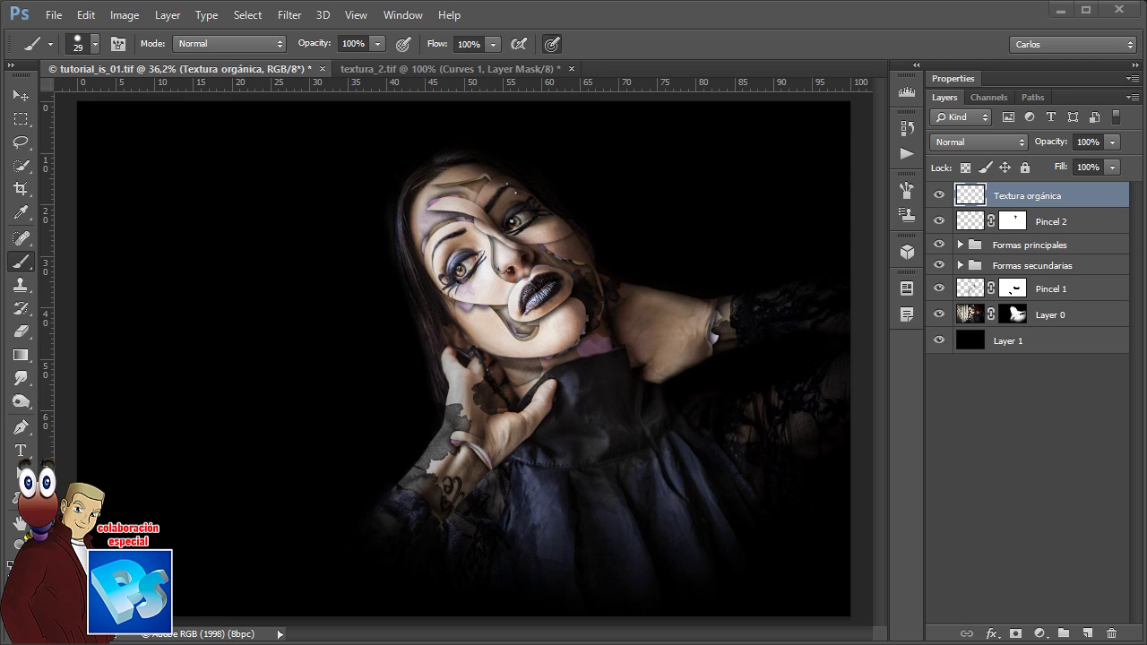
# Open textura1_photoshopeando.jpg and copy a tall rectangular selection from the middle of the pattern
pyautogui.moveTo(1146, 430); pyautogui.dragTo(712, 40)
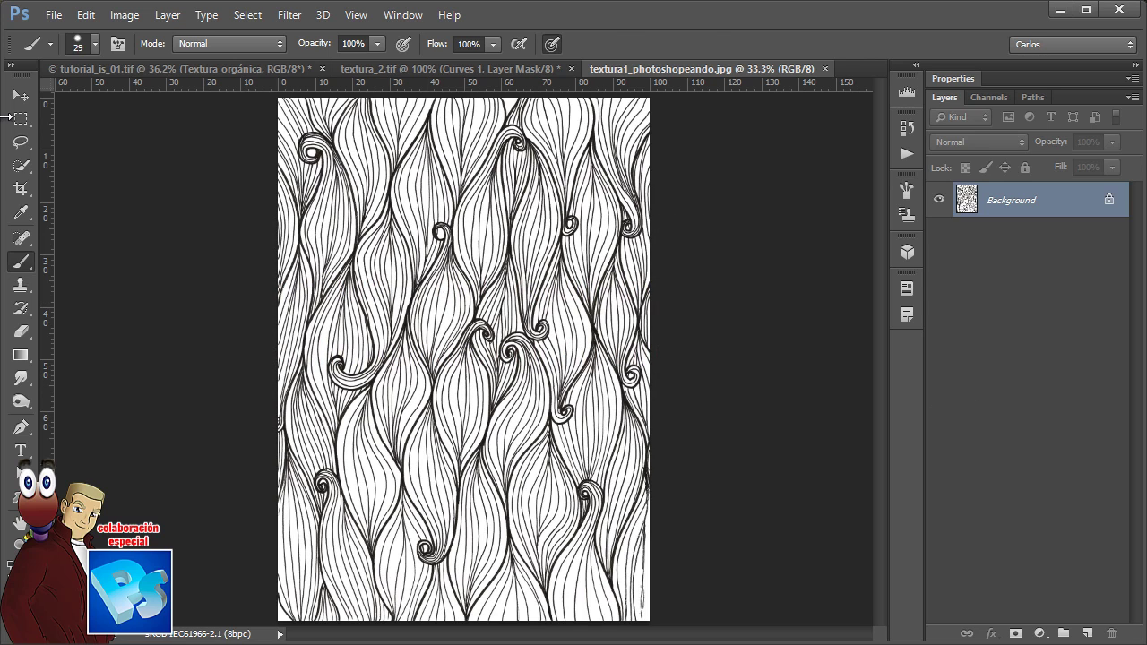
pyautogui.click(20, 118)
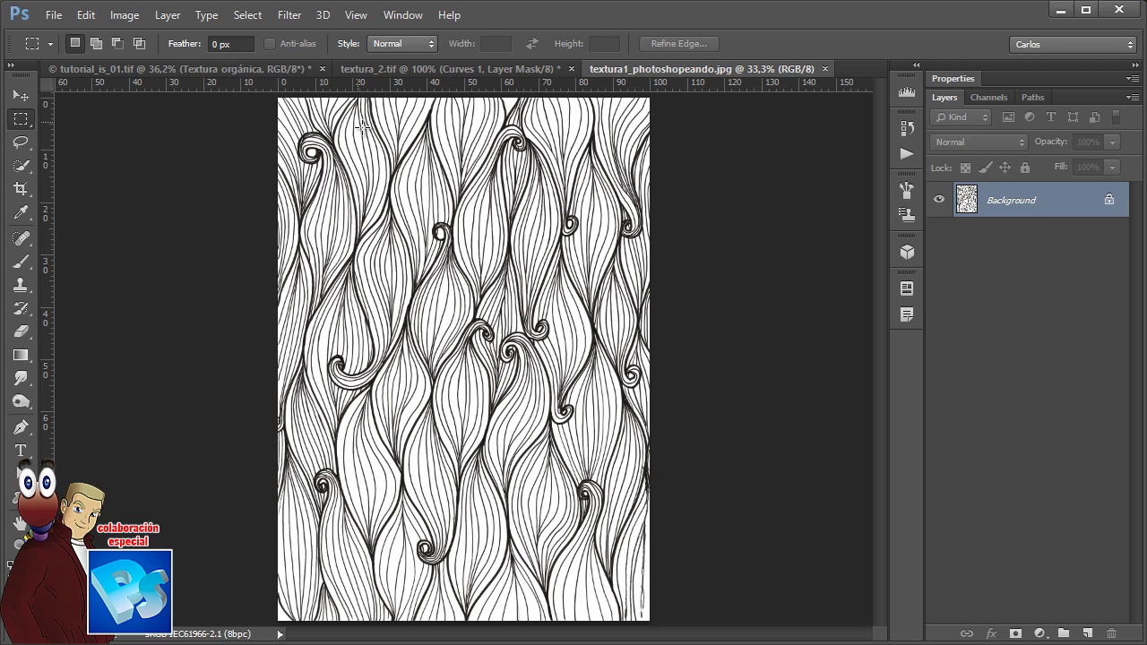
pyautogui.moveTo(358, 106); pyautogui.dragTo(576, 615)
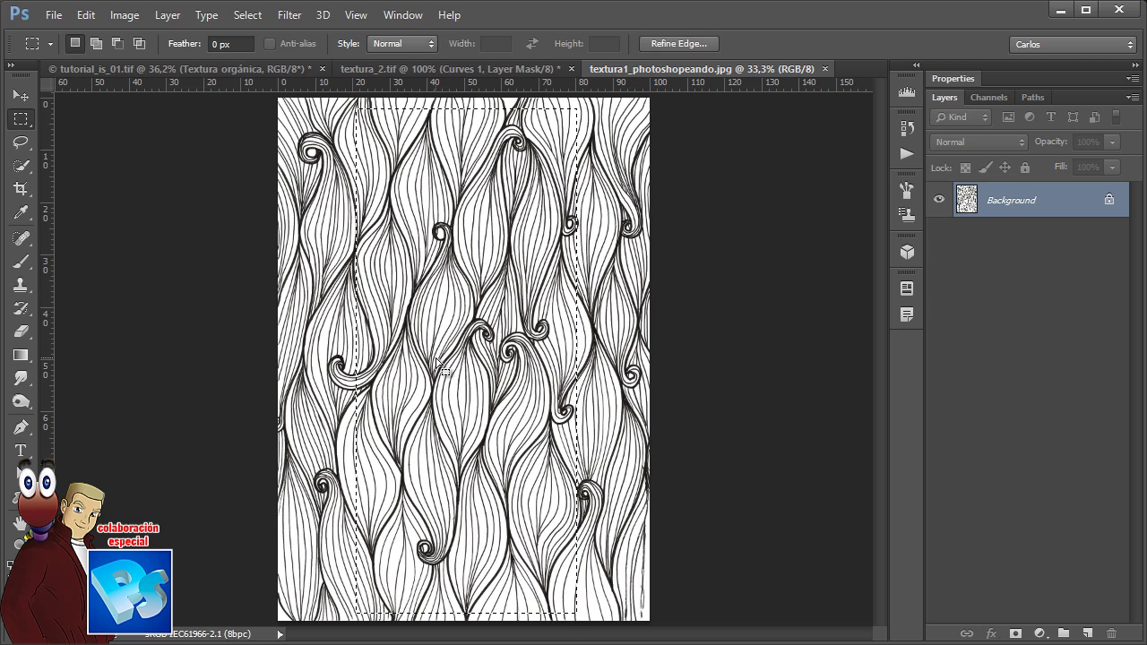
pyautogui.click(85, 15)
pyautogui.click(103, 136)
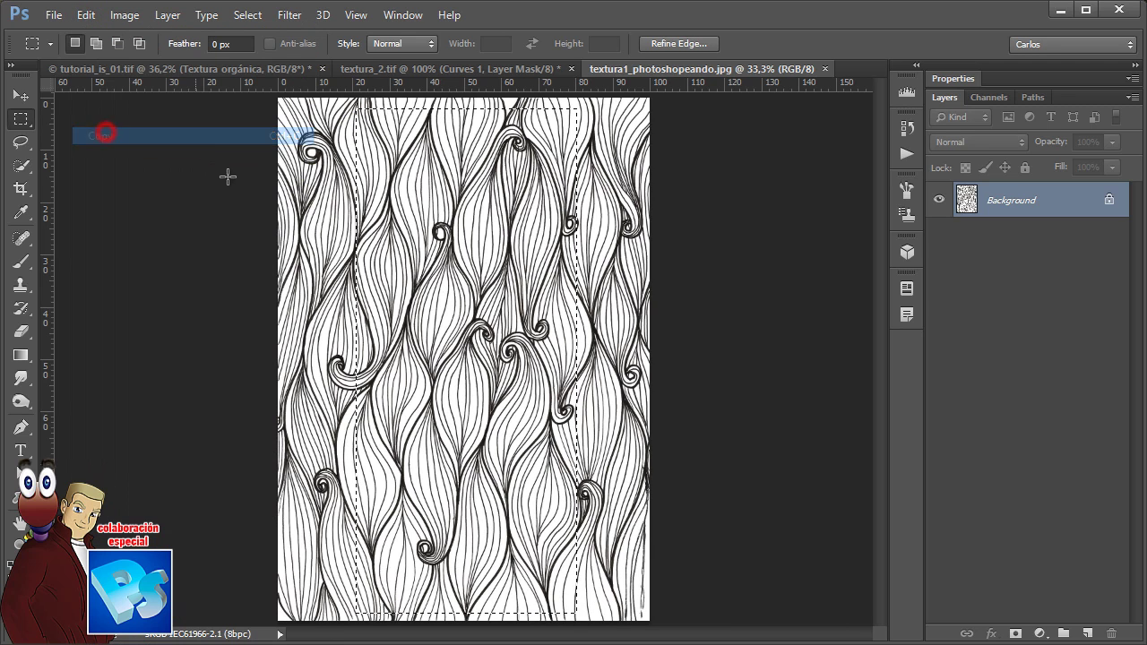
# Paste the copied pattern into tutorial_is_01.tif on the Textura orgánica layer and set its blending mode to Multiply
pyautogui.click(207, 69)
pyautogui.click(86, 15)
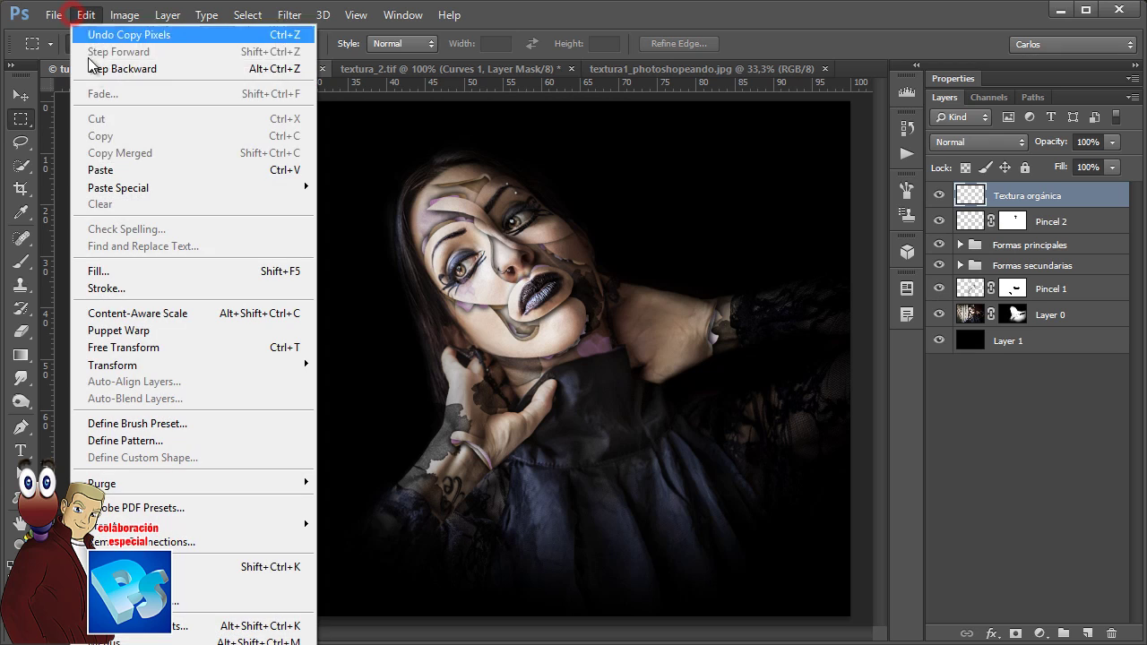
pyautogui.click(103, 169)
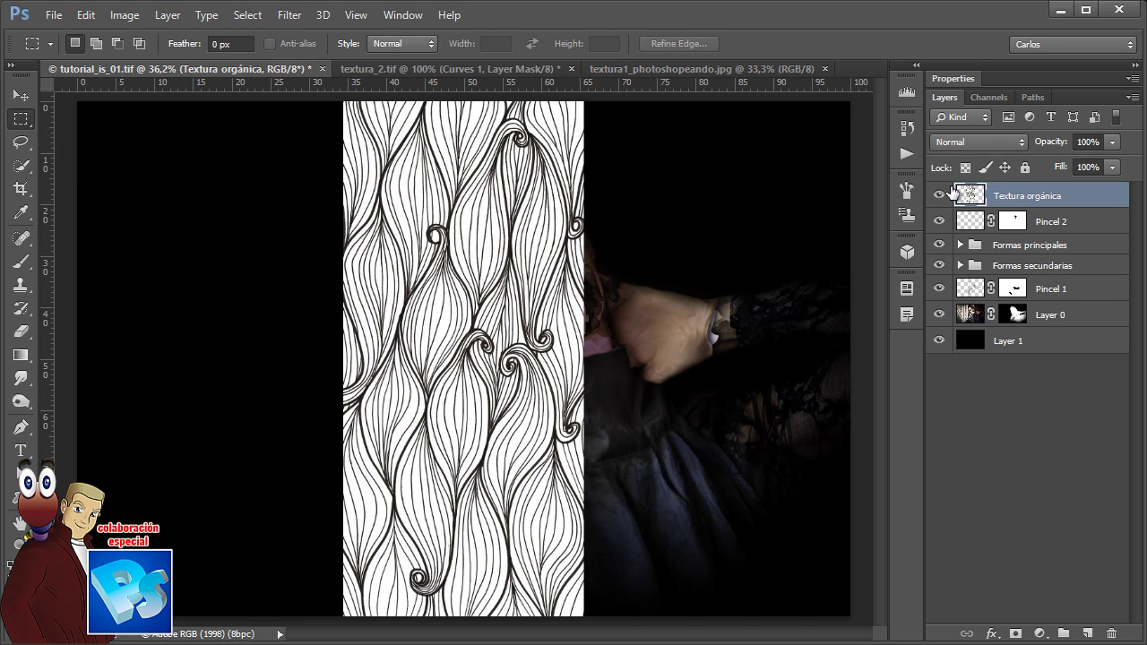
pyautogui.click(959, 142)
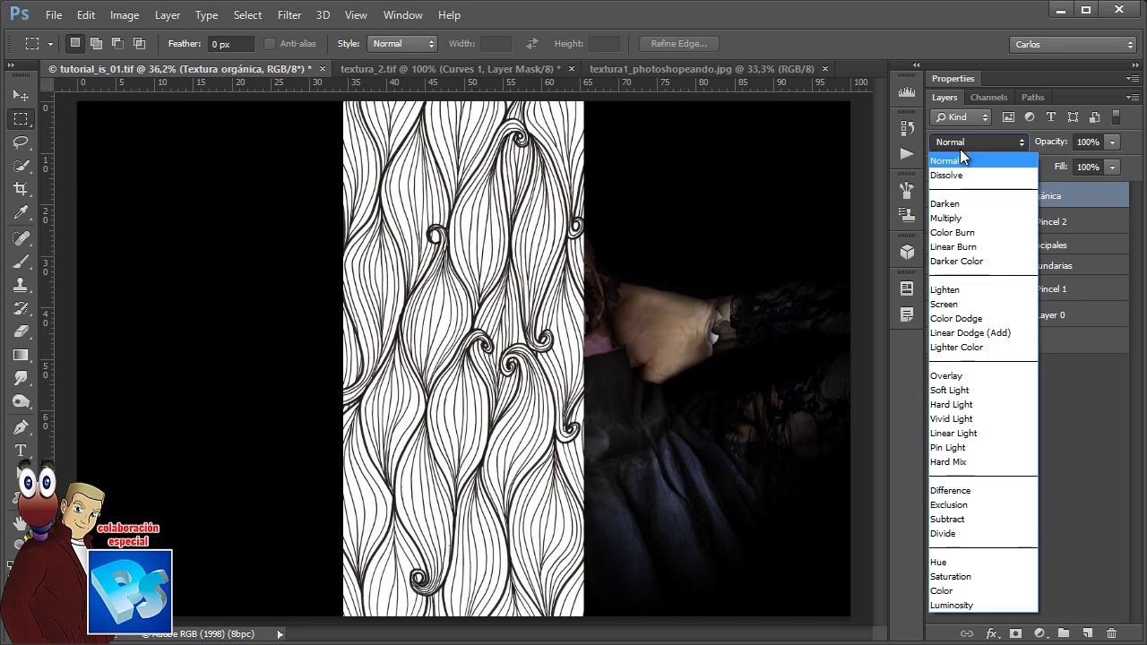
pyautogui.click(971, 212)
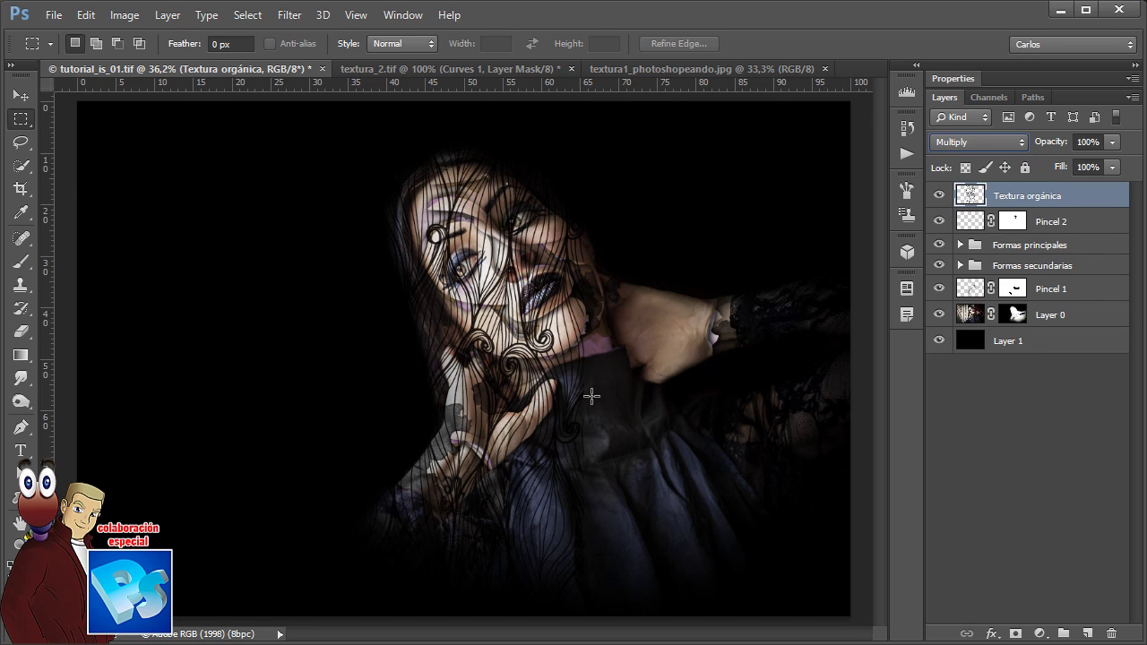
# Scale the pattern to about 41%, rotate it about -30° and move it over the mouth and chin
pyautogui.hotkey('ctrl', 't')
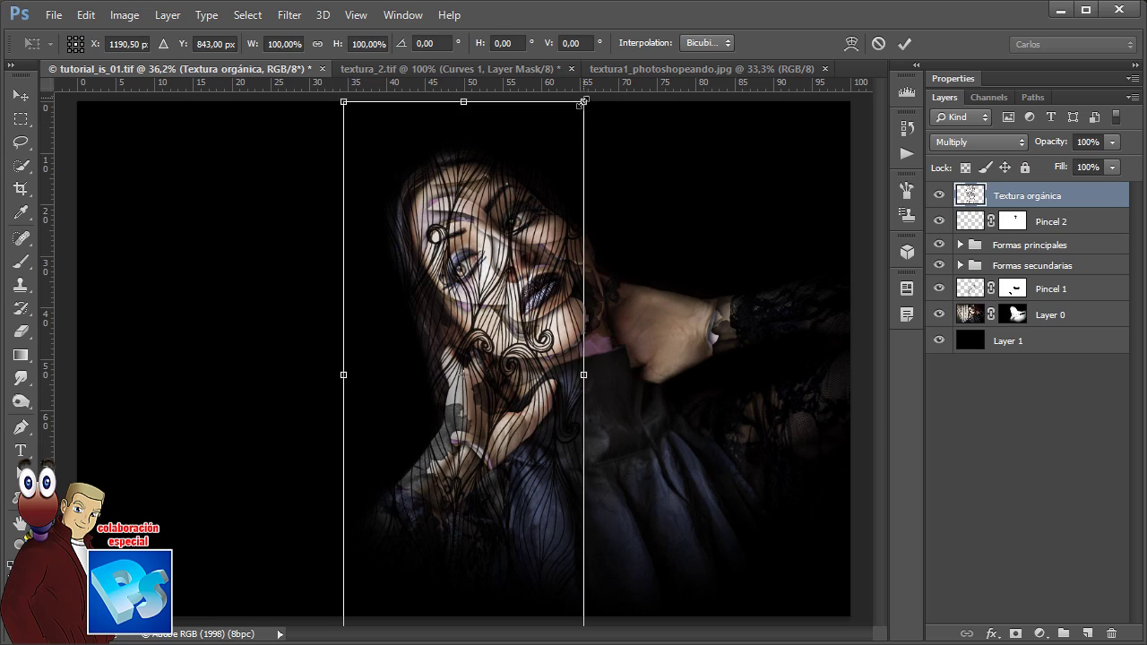
pyautogui.moveTo(584, 102); pyautogui.dragTo(506, 263)
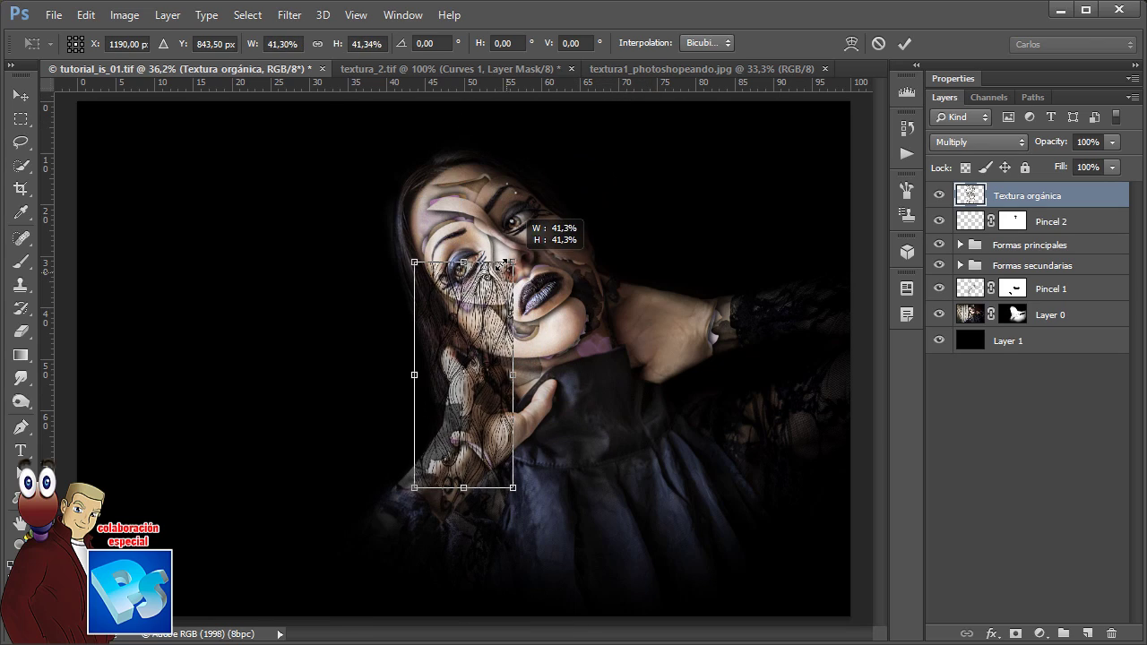
pyautogui.moveTo(538, 510); pyautogui.dragTo(602, 417)
pyautogui.moveTo(465, 368); pyautogui.dragTo(540, 262)
# Shrink the pattern further, shift it down over the chin piece and apply the transformation
pyautogui.scroll(7, 530, 304)
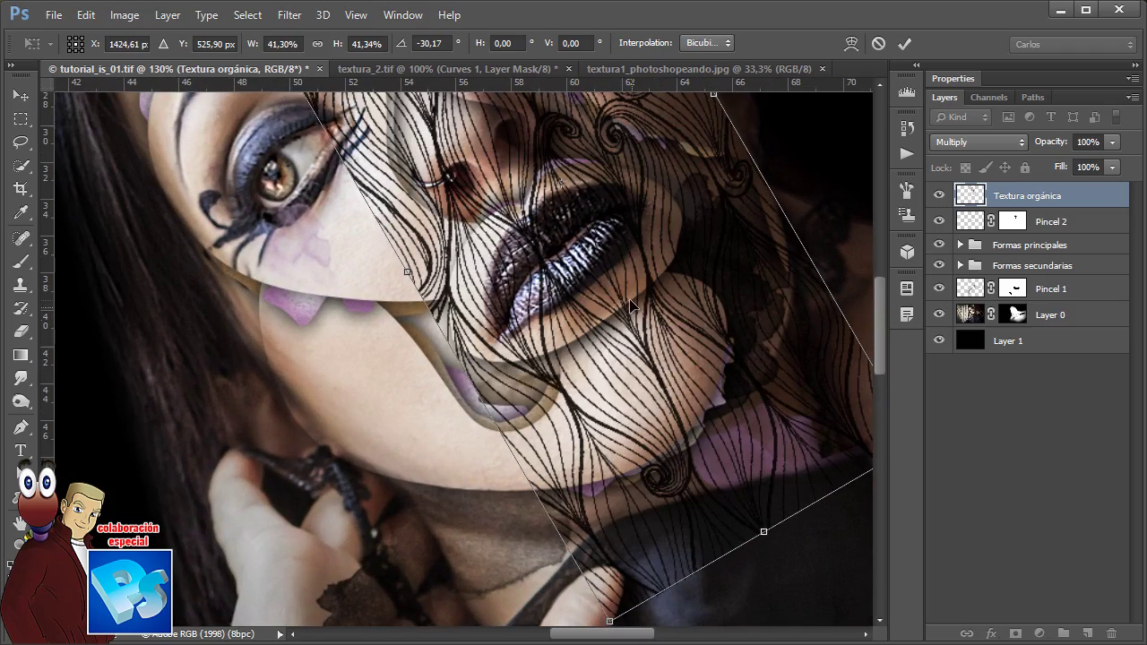
pyautogui.moveTo(627, 318); pyautogui.dragTo(615, 350)
pyautogui.scroll(-3, 630, 361)
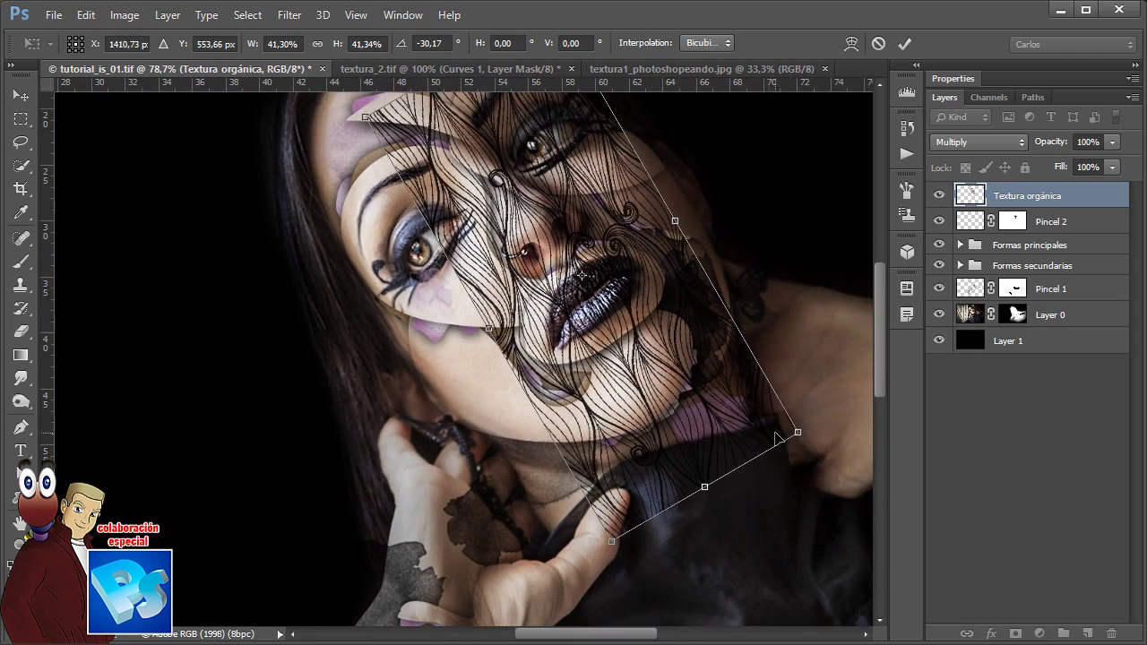
pyautogui.moveTo(797, 431); pyautogui.dragTo(712, 408)
pyautogui.moveTo(632, 378); pyautogui.dragTo(673, 438)
pyautogui.click(904, 43)
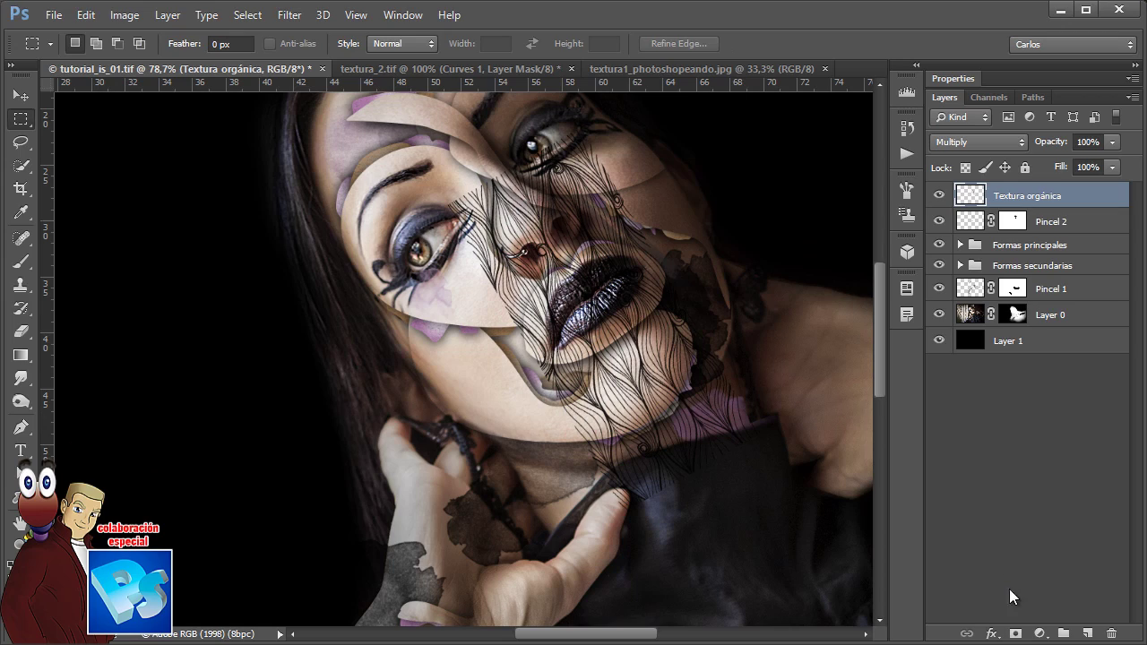
# Add a layer mask to Textura orgánica and paint away the pattern everywhere outside the chin piece below the lips
pyautogui.click(1015, 633)
pyautogui.press('b')
pyautogui.moveTo(519, 242); pyautogui.dragTo(597, 228)
pyautogui.moveTo(575, 210)
pyautogui.mouseDown()
pyautogui.moveTo(475, 231)
pyautogui.moveTo(634, 215)
pyautogui.moveTo(583, 277)
pyautogui.moveTo(537, 296)
pyautogui.moveTo(572, 289)
pyautogui.moveTo(516, 327)
pyautogui.moveTo(678, 507)
pyautogui.moveTo(642, 507)
pyautogui.mouseUp()
pyautogui.moveTo(580, 362); pyautogui.dragTo(671, 387)
pyautogui.moveTo(483, 384)
pyautogui.mouseDown()
pyautogui.moveTo(540, 542)
pyautogui.moveTo(563, 549)
pyautogui.mouseUp()
pyautogui.moveTo(564, 263)
pyautogui.mouseDown()
pyautogui.moveTo(380, 197)
pyautogui.moveTo(137, 169)
pyautogui.mouseUp()
pyautogui.moveTo(266, 547)
pyautogui.mouseDown()
pyautogui.moveTo(429, 483)
pyautogui.moveTo(579, 273)
pyautogui.moveTo(297, 541)
pyautogui.mouseUp()
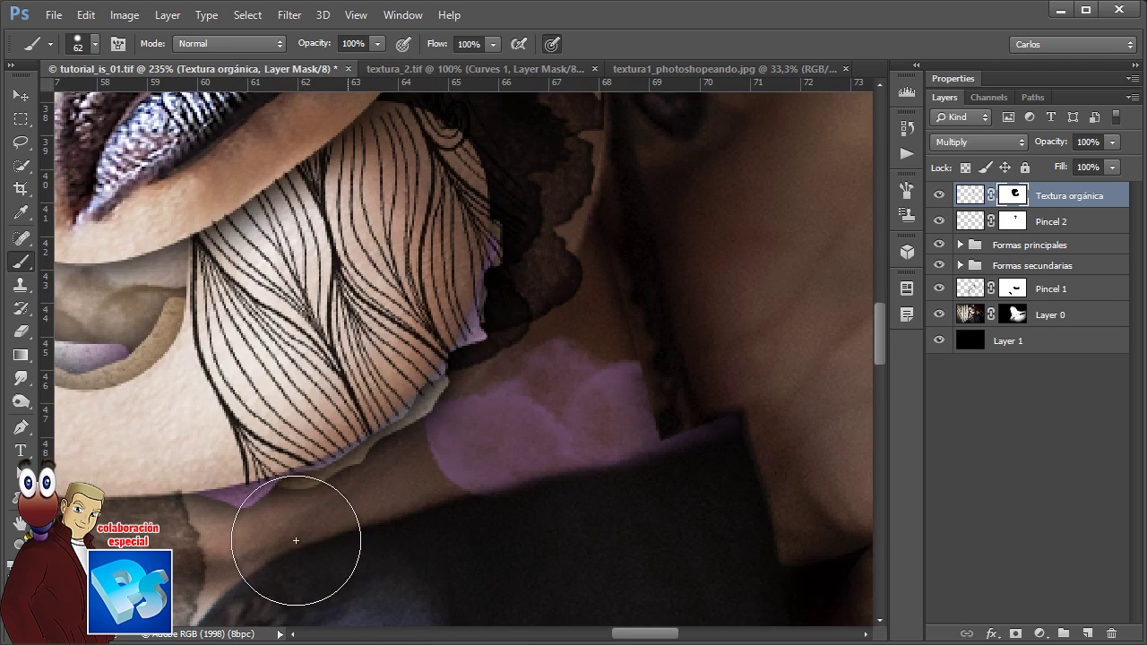
pyautogui.moveTo(548, 289); pyautogui.dragTo(576, 513)
pyautogui.moveTo(576, 513)
pyautogui.mouseDown()
pyautogui.moveTo(599, 413)
pyautogui.moveTo(508, 269)
pyautogui.moveTo(598, 455)
pyautogui.moveTo(581, 482)
pyautogui.moveTo(579, 333)
pyautogui.moveTo(573, 527)
pyautogui.mouseUp()
pyautogui.moveTo(457, 515); pyautogui.dragTo(608, 337)
pyautogui.moveTo(687, 338); pyautogui.dragTo(614, 344)
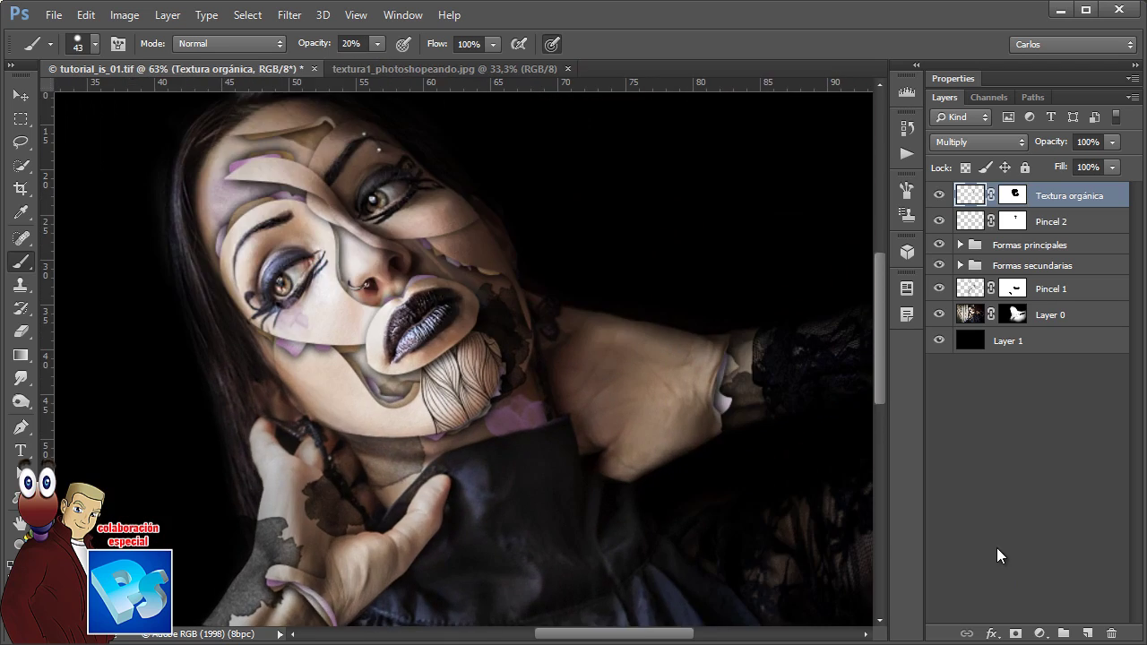
# Copy a rectangular area from the upper right part of the pattern in textura1_photoshopeando.jpg
pyautogui.click(990, 533)
pyautogui.click(371, 69)
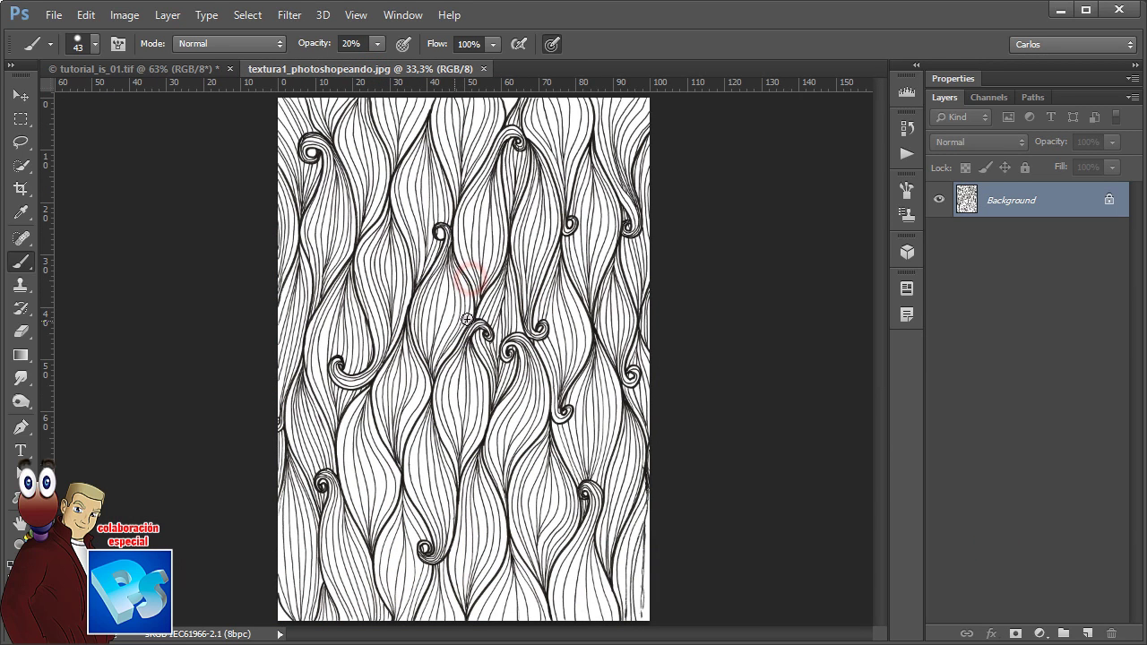
pyautogui.press('m')
pyautogui.moveTo(487, 112); pyautogui.dragTo(640, 429)
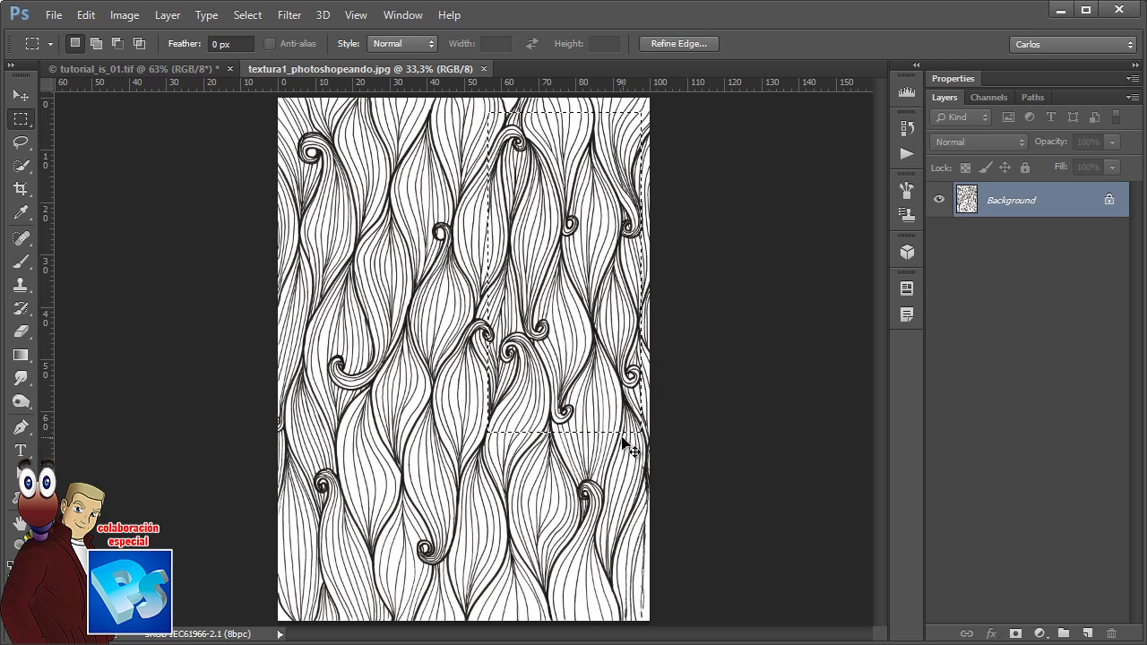
# Paste the pattern piece into tutorial_is_01.tif as a new layer, then scale it down and move it toward the lower cheek
pyautogui.hotkey('ctrl', 'Tab')
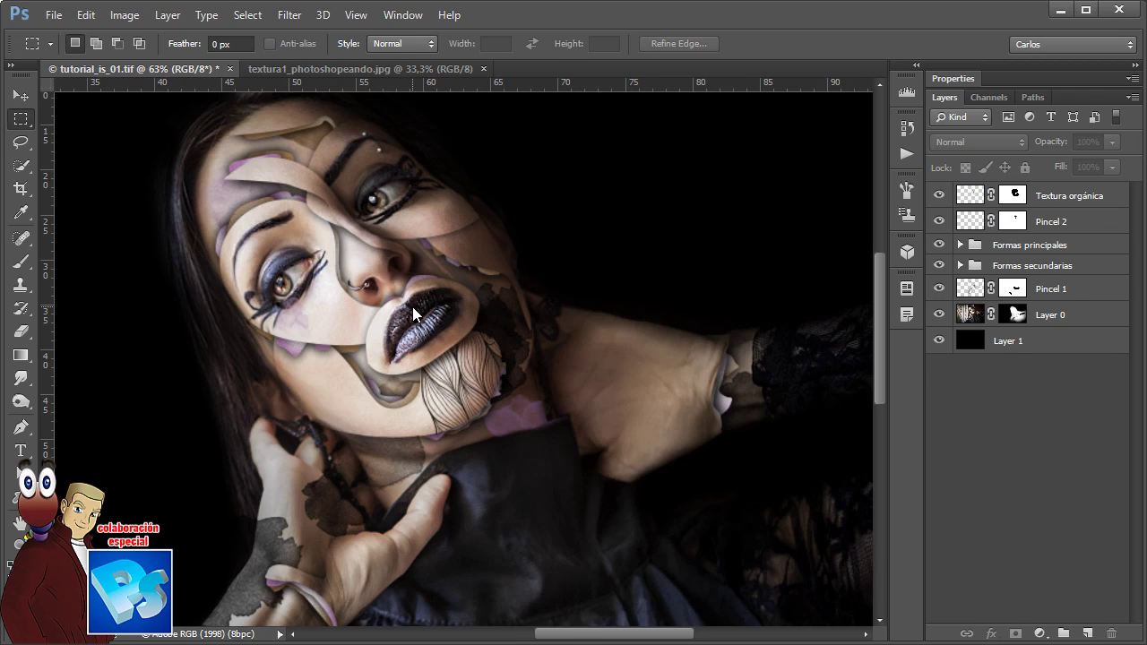
pyautogui.hotkey('ctrl', 'v')
pyautogui.hotkey('ctrl', 't')
pyautogui.scroll(-3, 413, 314)
pyautogui.moveTo(647, 143); pyautogui.dragTo(589, 268)
pyautogui.moveTo(572, 327); pyautogui.dragTo(454, 340)
# Set the pasted pattern to Multiply, position it over the jaw below the lower eye and apply the transformation
pyautogui.scroll(4, 488, 349)
pyautogui.click(975, 143)
pyautogui.click(938, 221)
pyautogui.scroll(4, 454, 342)
pyautogui.moveTo(372, 215); pyautogui.dragTo(413, 245)
pyautogui.press('Return')
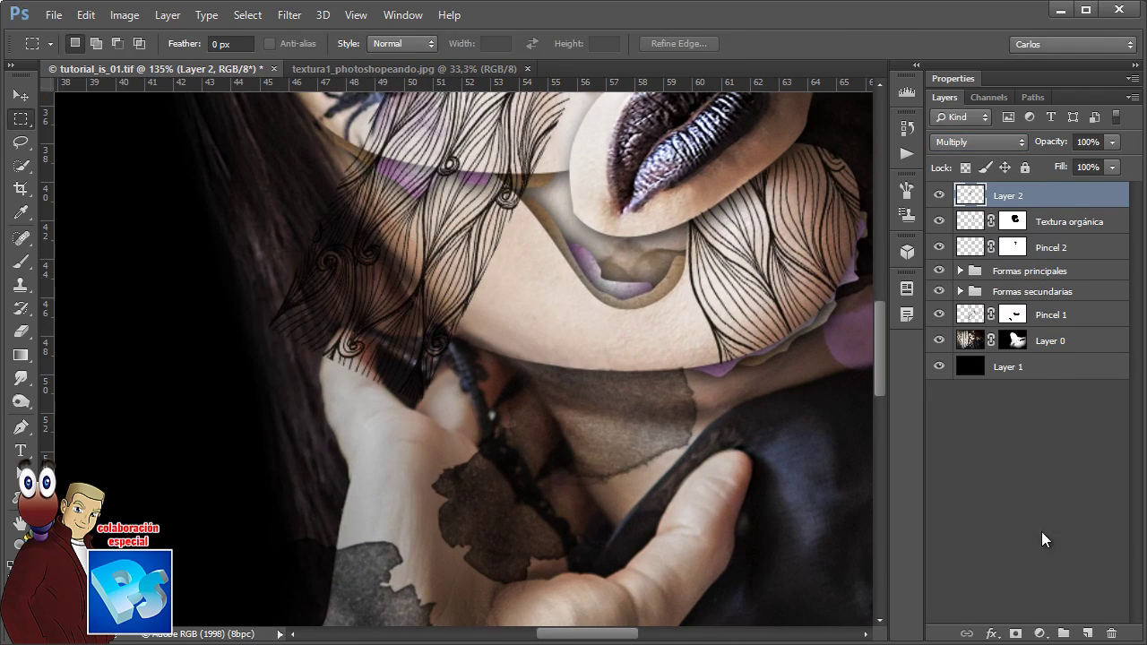
# Add a layer mask to Layer 2 and paint away the pattern outside the jaw area below the cheek piece, reducing the brush to 25 px
pyautogui.click(1015, 633)
pyautogui.scroll(3, 718, 412)
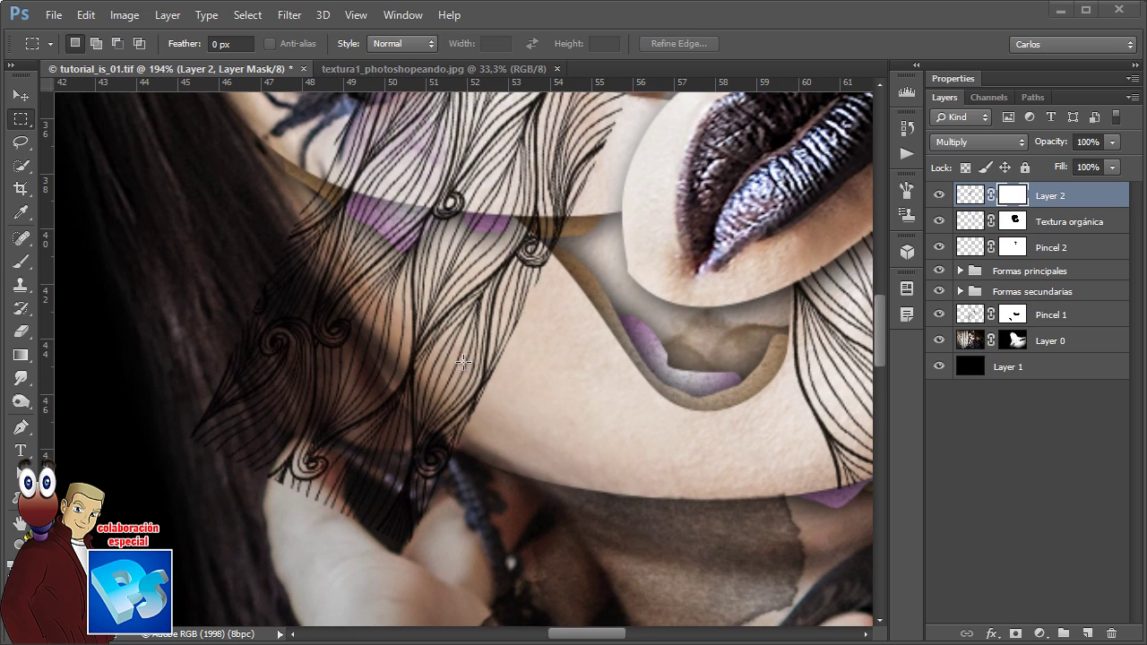
pyautogui.press('b')
pyautogui.moveTo(537, 333)
pyautogui.mouseDown()
pyautogui.moveTo(546, 263)
pyautogui.moveTo(486, 436)
pyautogui.moveTo(209, 225)
pyautogui.moveTo(411, 478)
pyautogui.moveTo(313, 174)
pyautogui.moveTo(417, 134)
pyautogui.moveTo(327, 292)
pyautogui.mouseUp()
pyautogui.moveTo(332, 286)
pyautogui.mouseDown()
pyautogui.moveTo(532, 373)
pyautogui.moveTo(223, 284)
pyautogui.mouseUp()
pyautogui.press('[')
pyautogui.press('[')
pyautogui.press('[')
pyautogui.press('[')
pyautogui.moveTo(249, 353)
pyautogui.mouseDown()
pyautogui.moveTo(350, 332)
pyautogui.moveTo(448, 389)
pyautogui.mouseUp()
pyautogui.moveTo(230, 422); pyautogui.dragTo(159, 283)
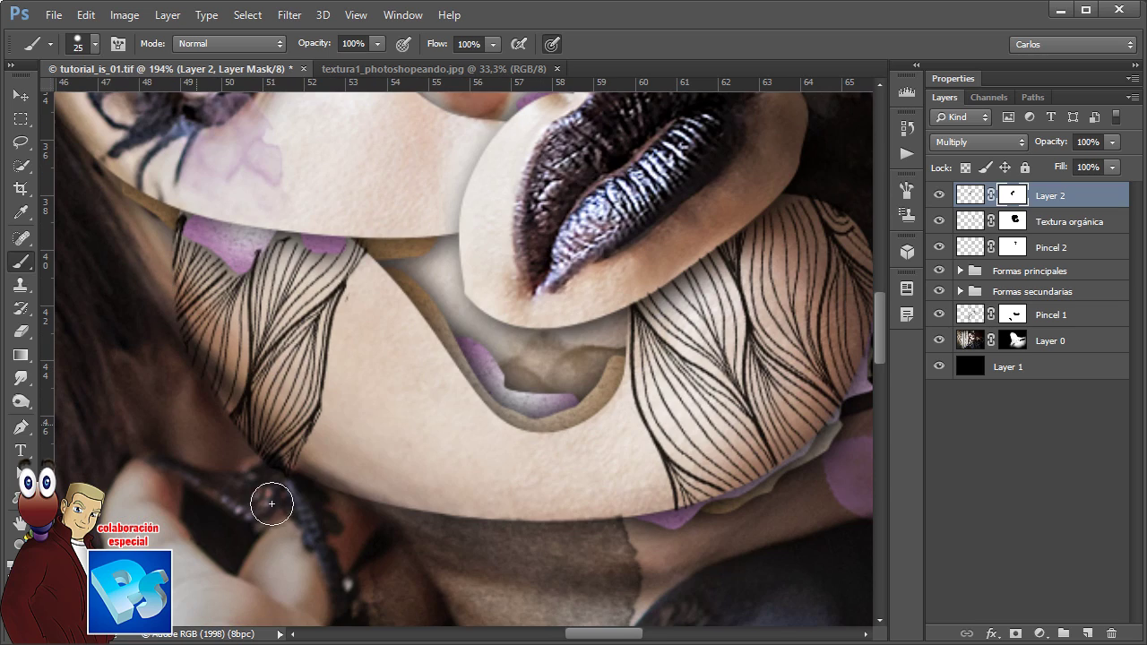
# Copy a rectangular area from the lower left part of the pattern in textura1_photoshopeando.jpg, replacing the earlier selection
pyautogui.hotkey('ctrl', '0')
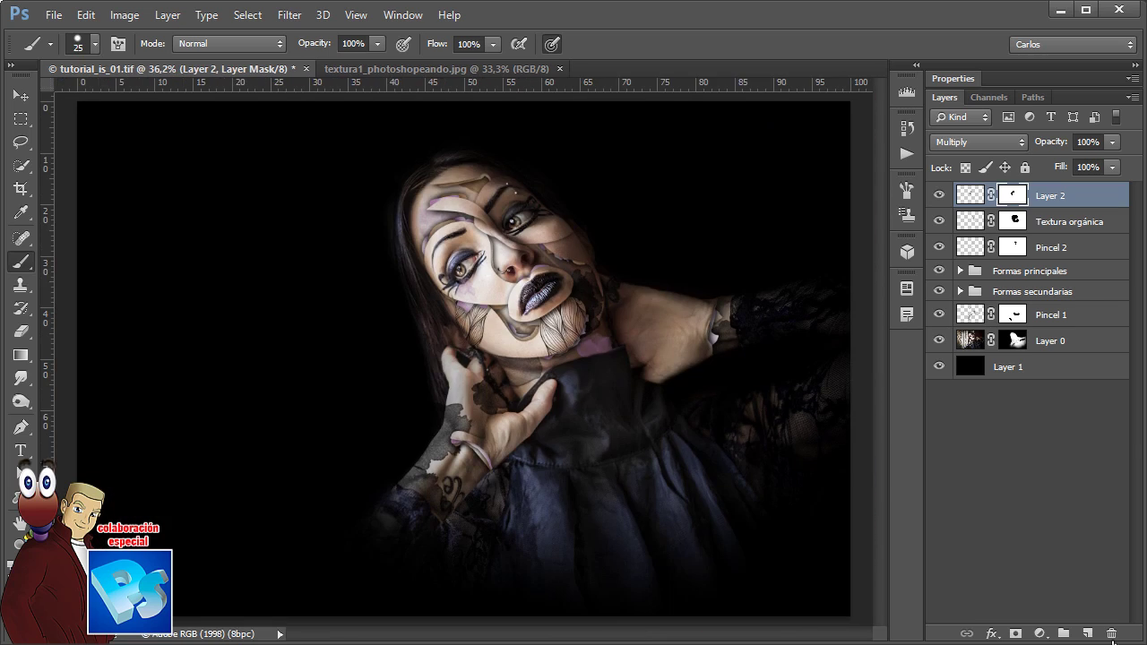
pyautogui.hotkey('ctrl', 'Tab')
pyautogui.hotkey('ctrl', 'd')
pyautogui.press('m')
pyautogui.moveTo(288, 319); pyautogui.dragTo(493, 611)
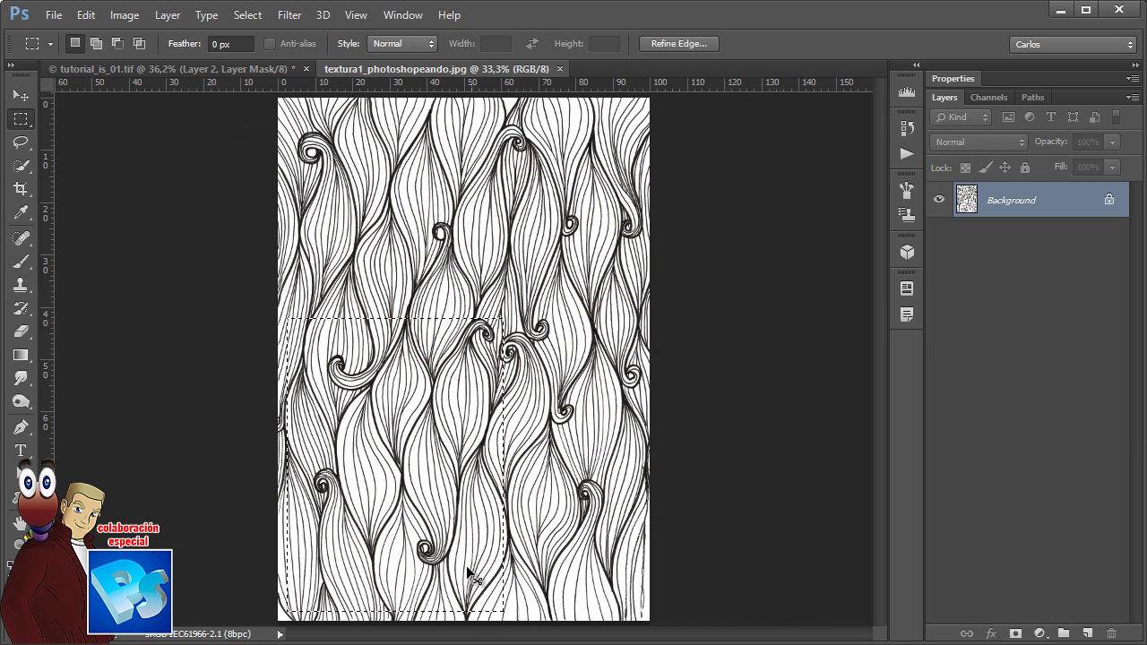
# Paste the copied pattern piece into tutorial_is_01.tif, rotate it about -73°, move it over the raised arm and set it to Multiply
pyautogui.click(268, 73)
pyautogui.hotkey('ctrl', 'v')
pyautogui.hotkey('ctrl', 't')
pyautogui.moveTo(598, 530); pyautogui.dragTo(662, 276)
pyautogui.moveTo(520, 413); pyautogui.dragTo(780, 332)
pyautogui.click(978, 142)
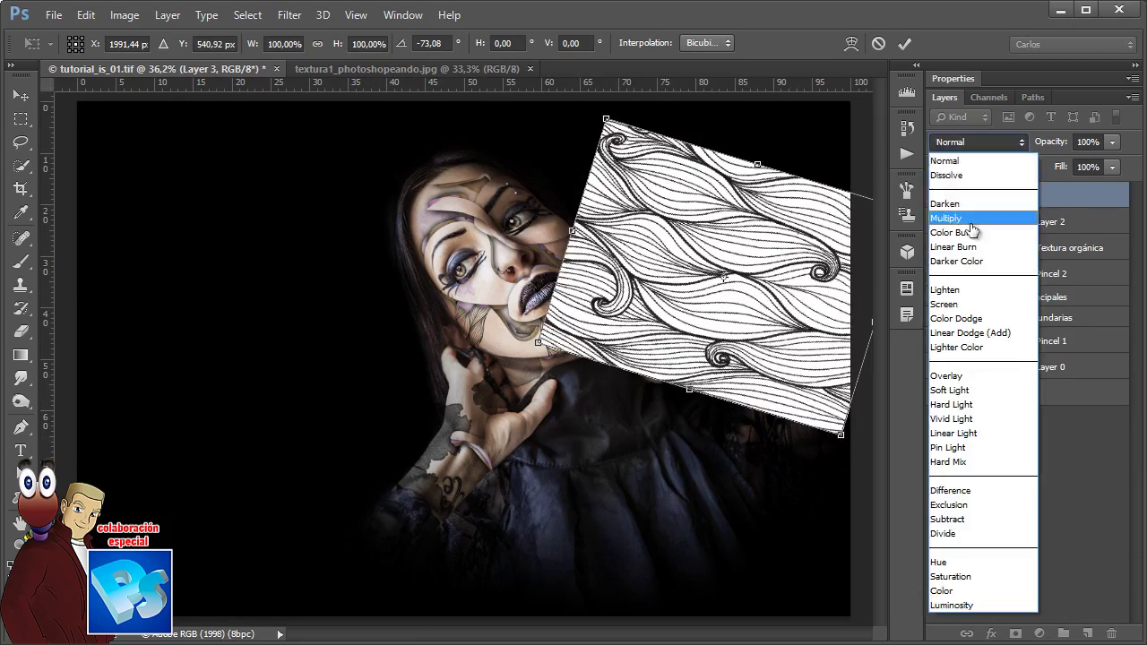
pyautogui.click(970, 220)
# Scale the pasted pattern to about 51%, position it over the bare skin of the raised arm and apply the transformation
pyautogui.moveTo(839, 433); pyautogui.dragTo(785, 360)
pyautogui.moveTo(730, 311); pyautogui.dragTo(680, 374)
pyautogui.moveTo(734, 423); pyautogui.dragTo(751, 447)
pyautogui.scroll(3, 729, 392)
pyautogui.moveTo(696, 360); pyautogui.dragTo(710, 366)
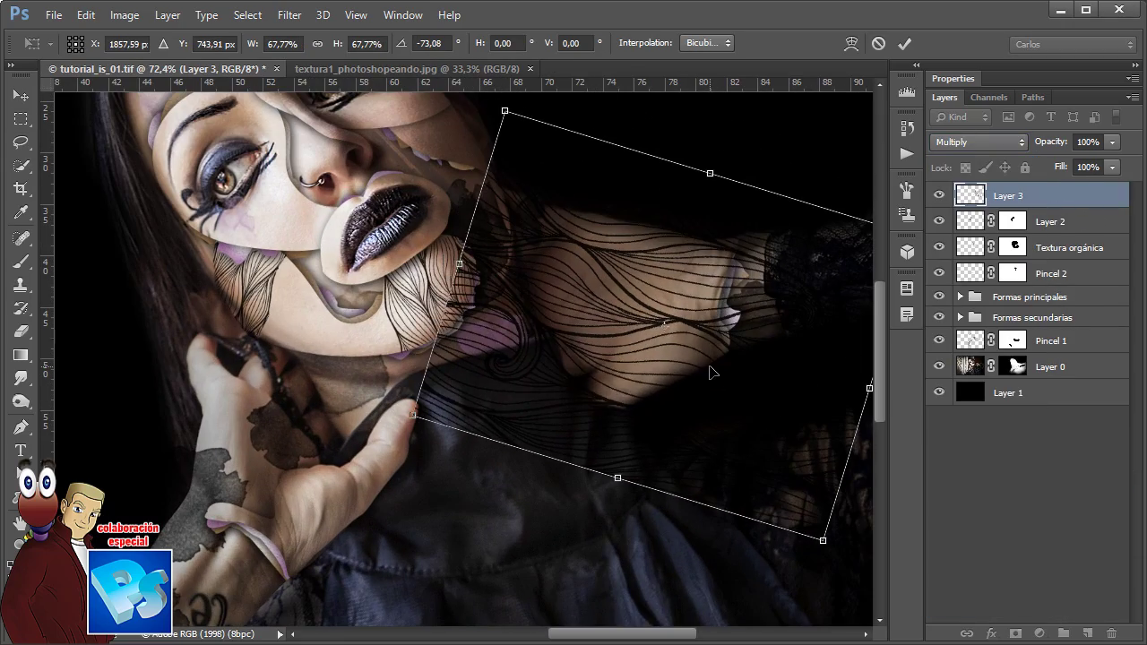
pyautogui.moveTo(822, 540); pyautogui.dragTo(782, 487)
pyautogui.moveTo(723, 441)
pyautogui.mouseDown()
pyautogui.moveTo(679, 438)
pyautogui.moveTo(687, 415)
pyautogui.mouseUp()
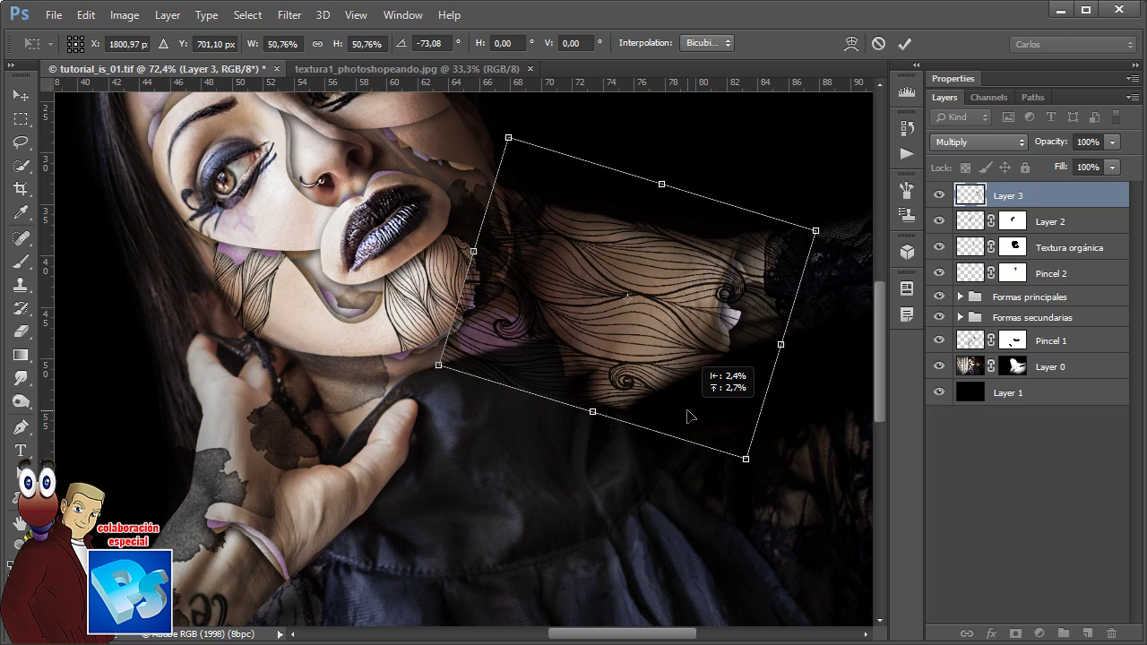
pyautogui.press('Return')
# Add a layer mask to Layer 3 and paint away the pattern past the torn skin edge near the lace sleeve
pyautogui.click(1015, 633)
pyautogui.press('b')
pyautogui.moveTo(757, 256)
pyautogui.mouseDown()
pyautogui.moveTo(758, 302)
pyautogui.moveTo(749, 260)
pyautogui.mouseUp()
pyautogui.hotkey('ctrl', '+')
pyautogui.hotkey('ctrl', '+')
pyautogui.moveTo(773, 306)
pyautogui.mouseDown()
pyautogui.moveTo(205, 412)
pyautogui.moveTo(182, 467)
pyautogui.mouseUp()
pyautogui.moveTo(647, 333); pyautogui.dragTo(638, 272)
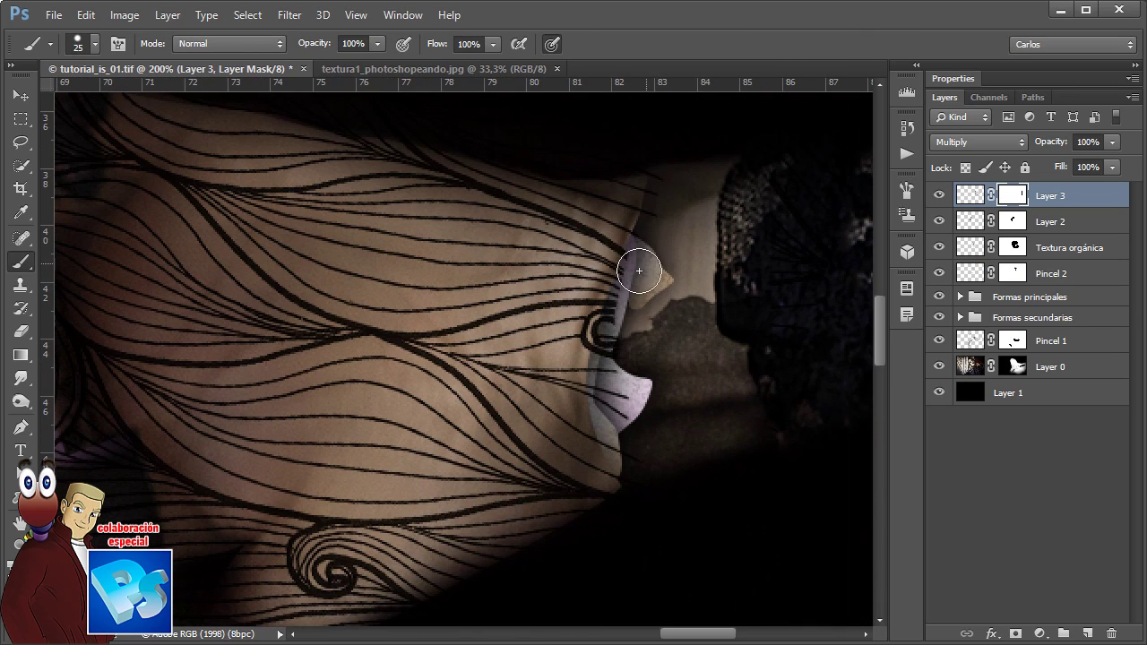
pyautogui.moveTo(622, 353)
pyautogui.mouseDown()
pyautogui.moveTo(615, 401)
pyautogui.moveTo(627, 466)
pyautogui.mouseUp()
pyautogui.moveTo(636, 591); pyautogui.dragTo(739, 335)
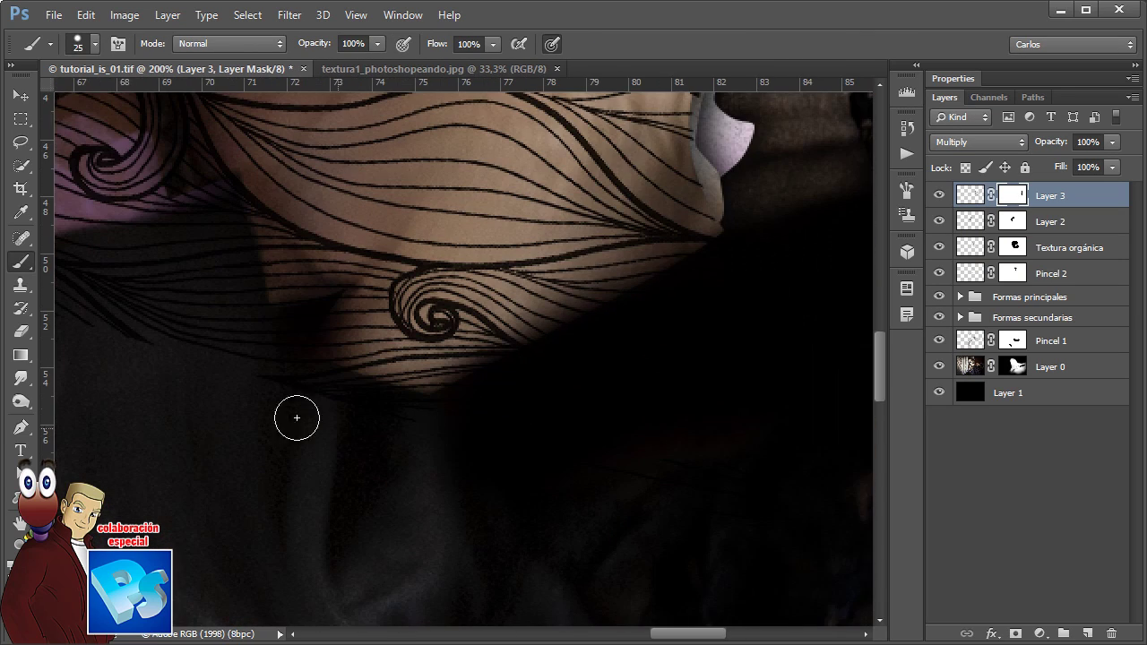
# Mask out the Layer 3 pattern below the arm and over the dress, neck, purple stain and jaw edge
pyautogui.moveTo(296, 418)
pyautogui.mouseDown()
pyautogui.moveTo(196, 256)
pyautogui.moveTo(113, 370)
pyautogui.moveTo(200, 287)
pyautogui.moveTo(501, 465)
pyautogui.mouseUp()
pyautogui.moveTo(330, 383); pyautogui.dragTo(273, 401)
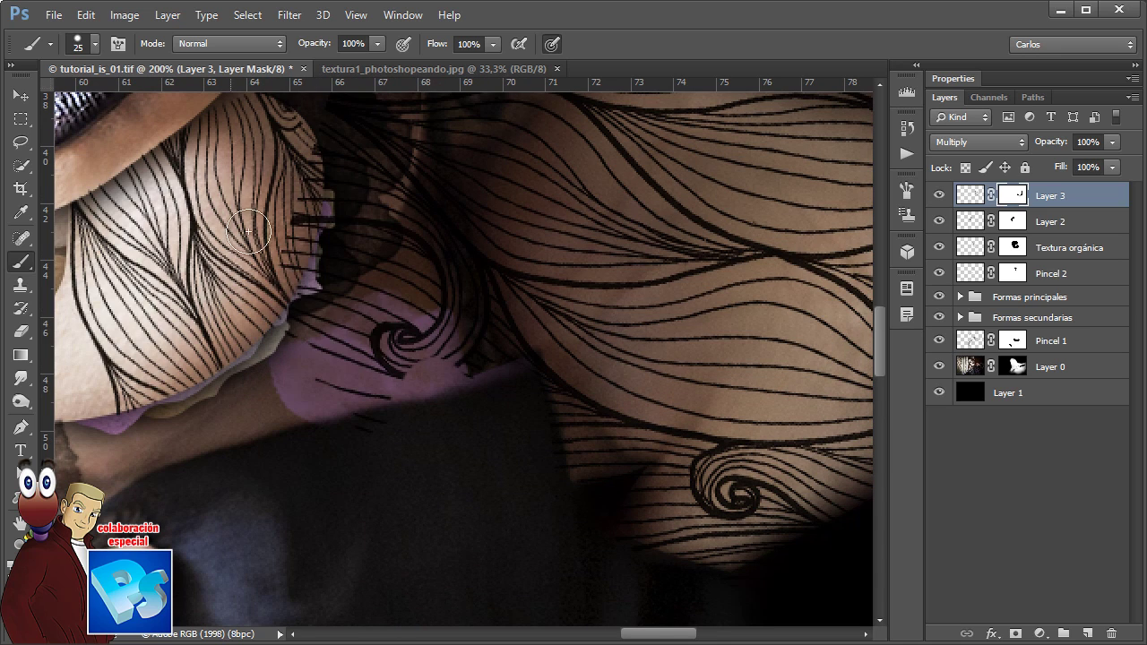
pyautogui.moveTo(248, 231)
pyautogui.mouseDown()
pyautogui.moveTo(417, 358)
pyautogui.moveTo(447, 284)
pyautogui.mouseUp()
pyautogui.moveTo(395, 124)
pyautogui.mouseDown()
pyautogui.moveTo(479, 320)
pyautogui.moveTo(477, 230)
pyautogui.mouseUp()
pyautogui.moveTo(477, 166)
pyautogui.mouseDown()
pyautogui.moveTo(567, 224)
pyautogui.moveTo(573, 252)
pyautogui.mouseUp()
pyautogui.moveTo(471, 233); pyautogui.dragTo(247, 259)
pyautogui.moveTo(388, 314)
pyautogui.mouseDown()
pyautogui.moveTo(422, 284)
pyautogui.moveTo(540, 296)
pyautogui.moveTo(448, 309)
pyautogui.moveTo(615, 299)
pyautogui.moveTo(640, 328)
pyautogui.moveTo(389, 295)
pyautogui.moveTo(325, 304)
pyautogui.moveTo(359, 341)
pyautogui.mouseUp()
pyautogui.moveTo(313, 493); pyautogui.dragTo(253, 283)
pyautogui.moveTo(403, 529); pyautogui.dragTo(282, 317)
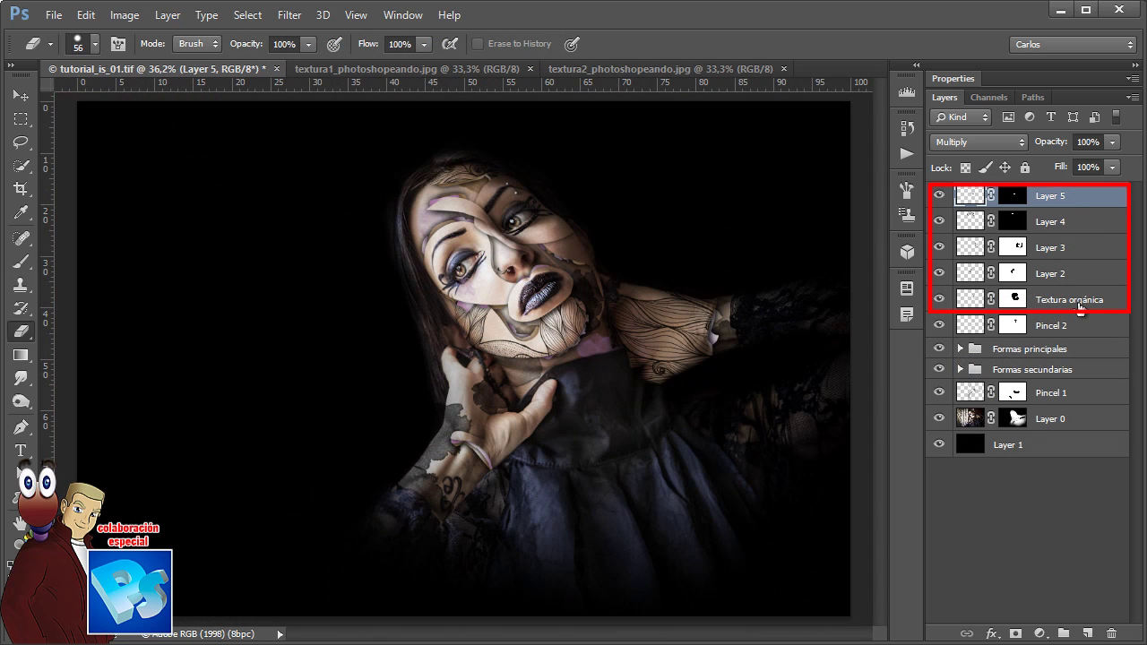
# Merge the layers from Layer 5 down to Textura orgánica and set the merged layer to Multiply
pyautogui.keyDown('shift'); pyautogui.click(1095, 302); pyautogui.keyUp('shift')
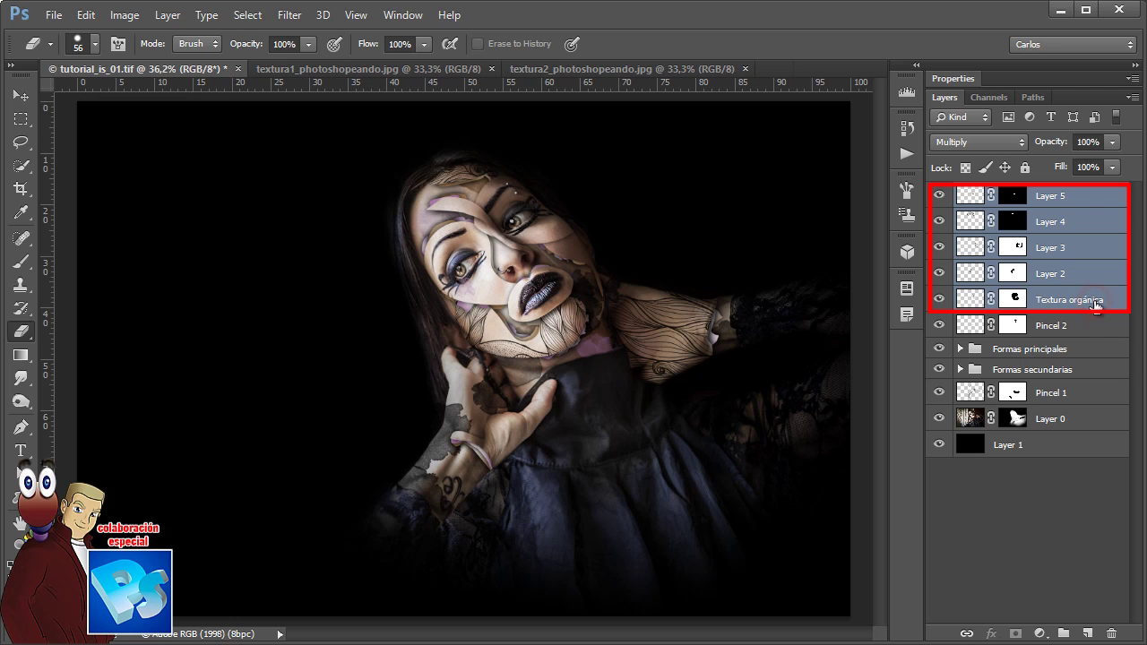
pyautogui.click(167, 16)
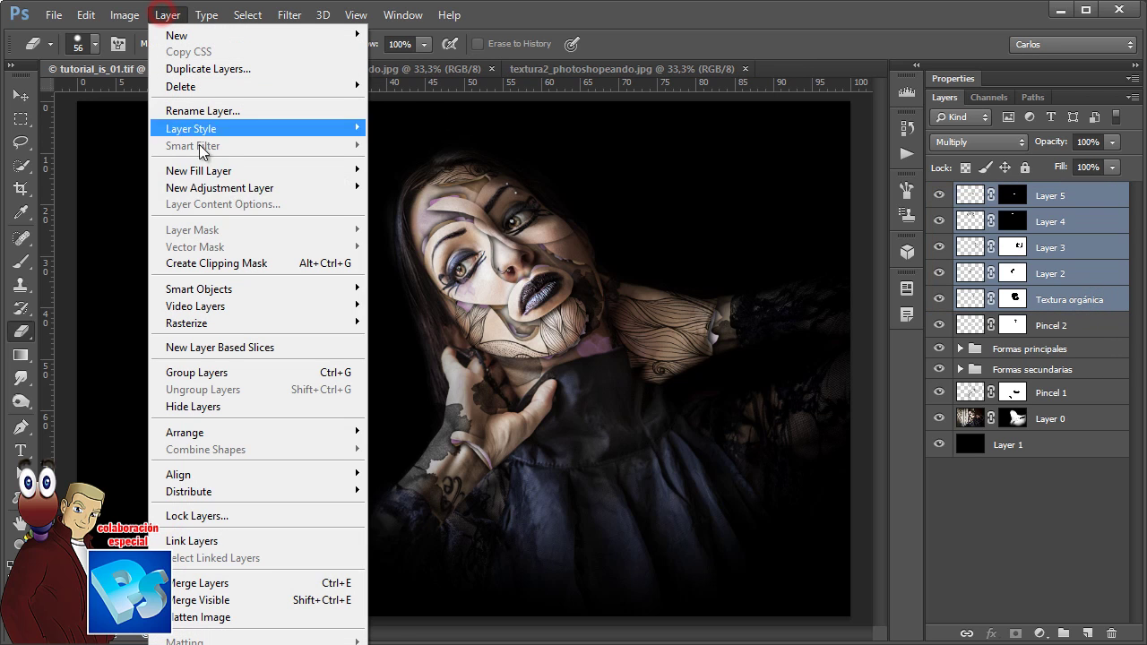
pyautogui.click(288, 584)
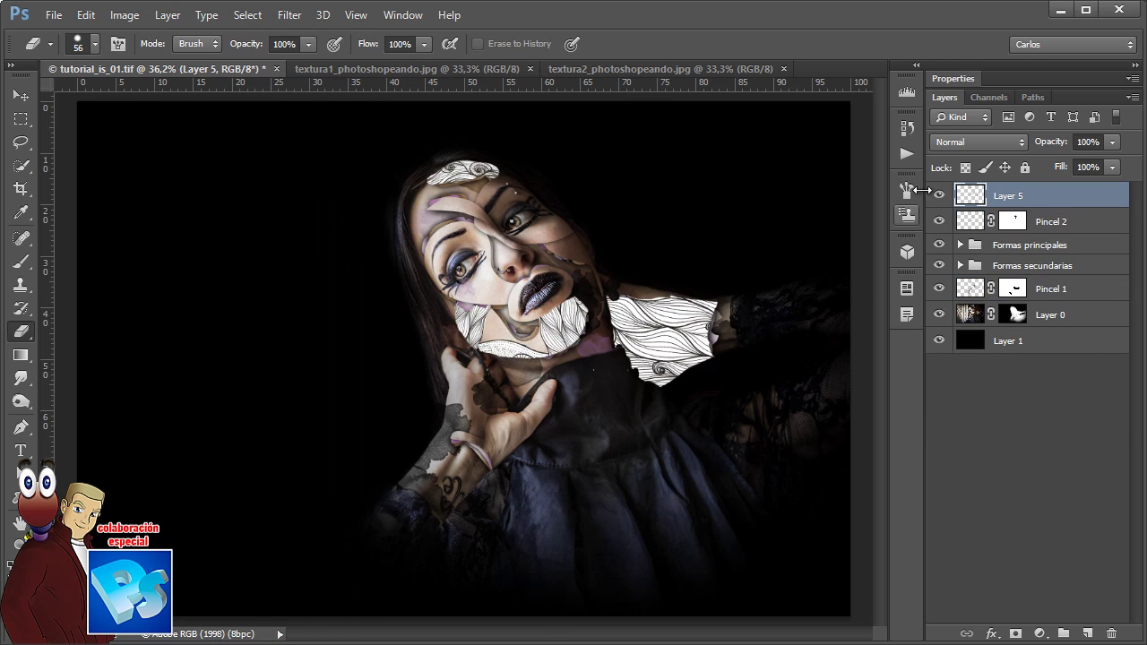
pyautogui.click(954, 142)
pyautogui.click(967, 218)
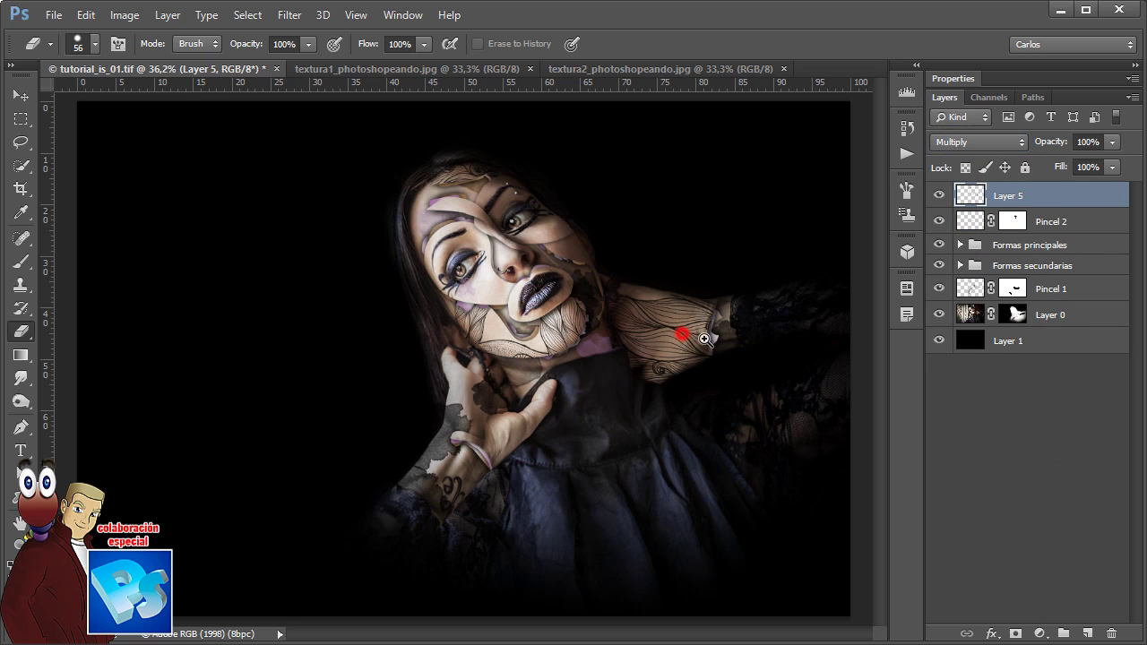
# Apply a Gaussian Blur with a 1 px radius to the merged texture layer
pyautogui.scroll(3, 611, 283)
pyautogui.click(289, 15)
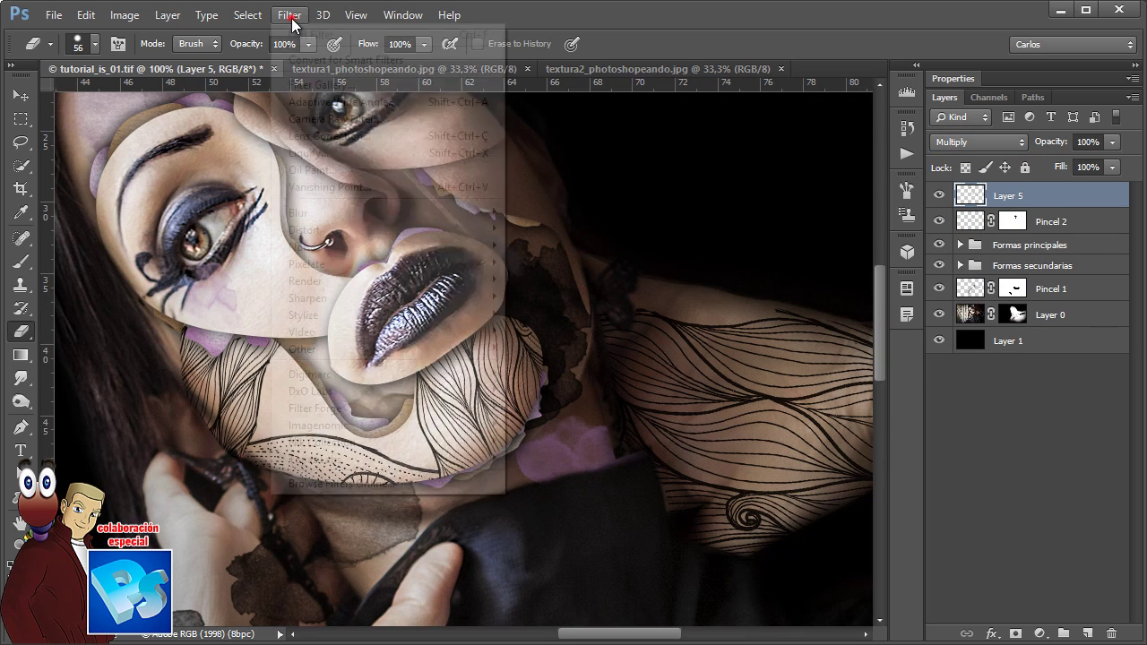
pyautogui.click(303, 214)
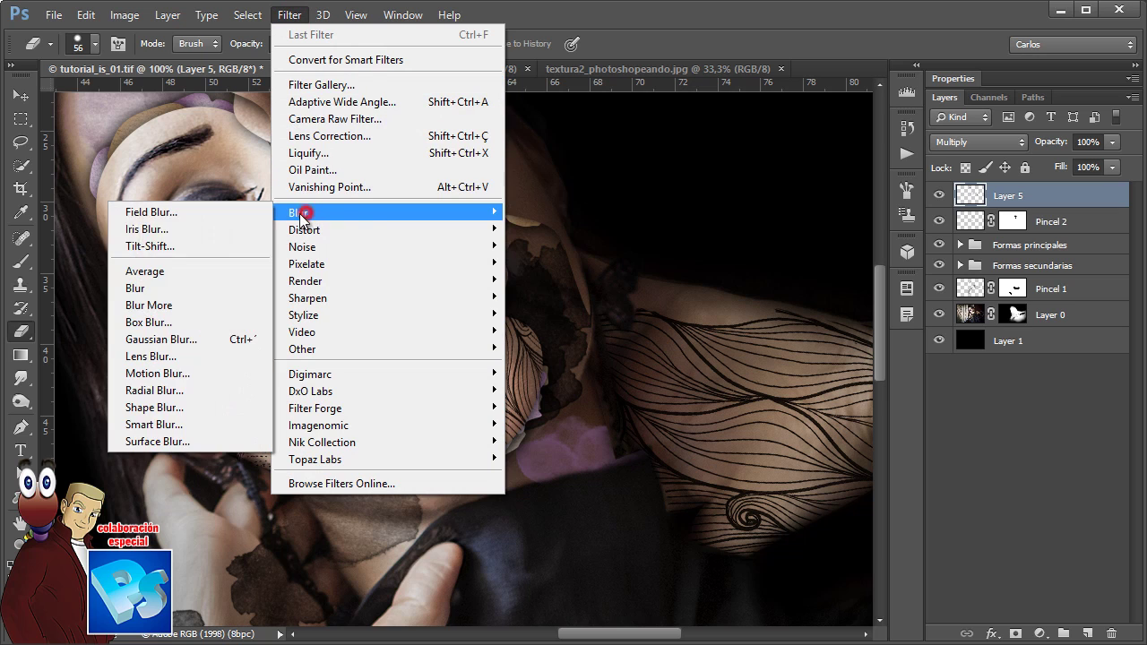
pyautogui.click(163, 340)
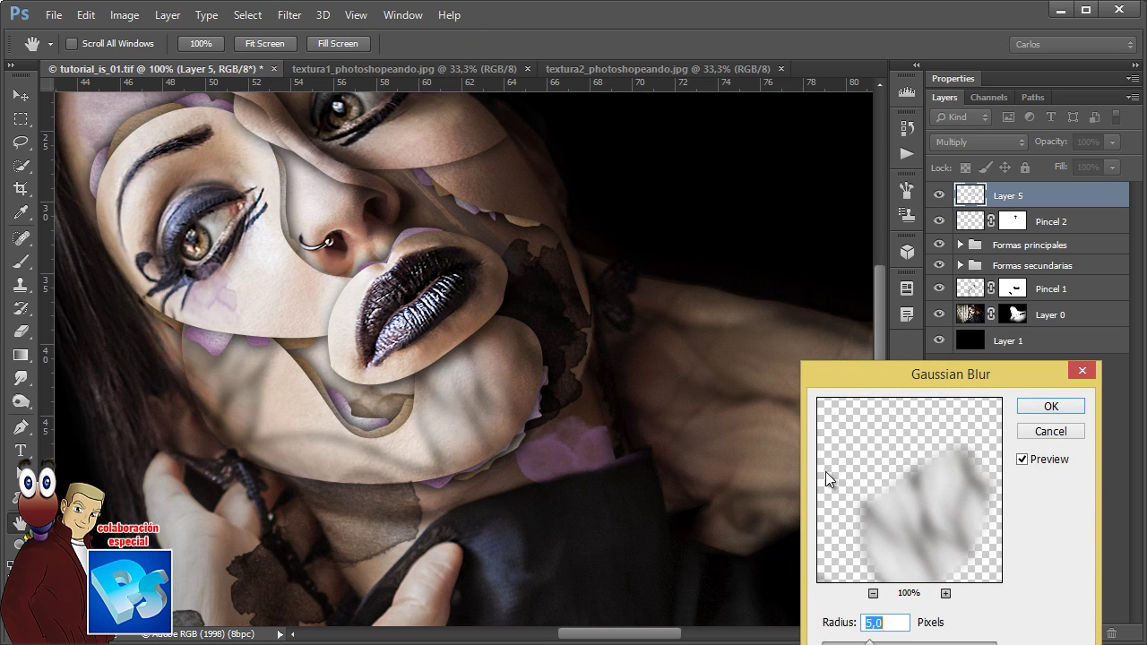
pyautogui.moveTo(911, 381); pyautogui.dragTo(844, 251)
pyautogui.moveTo(802, 512); pyautogui.dragTo(757, 514)
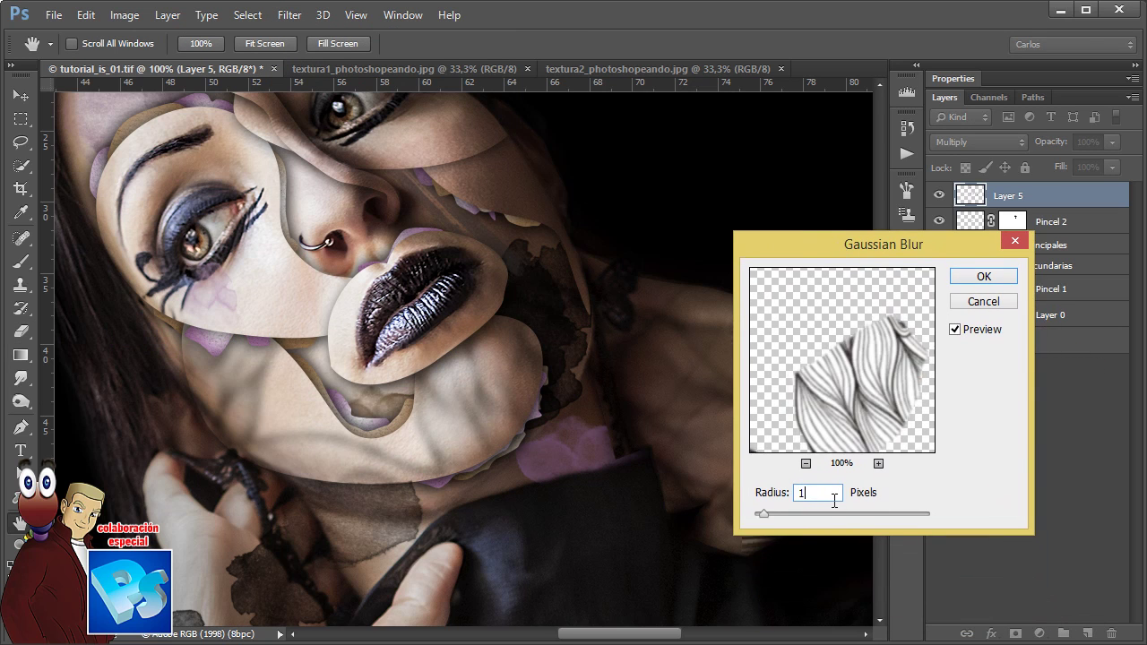
pyautogui.click(984, 277)
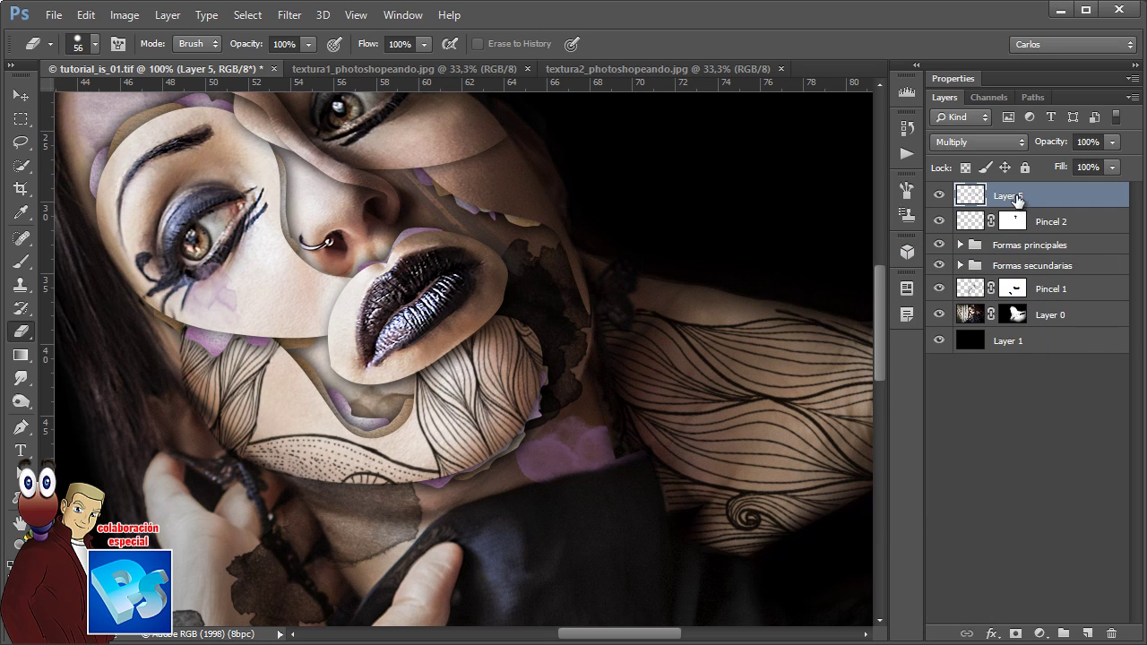
# Rename the merged texture layer as "Textura orgánica"
pyautogui.doubleClick(1015, 196)
pyautogui.write('Textura orgánica')
pyautogui.press('Return')
pyautogui.hotkey('ctrl', '-')
pyautogui.hotkey('ctrl', '-')
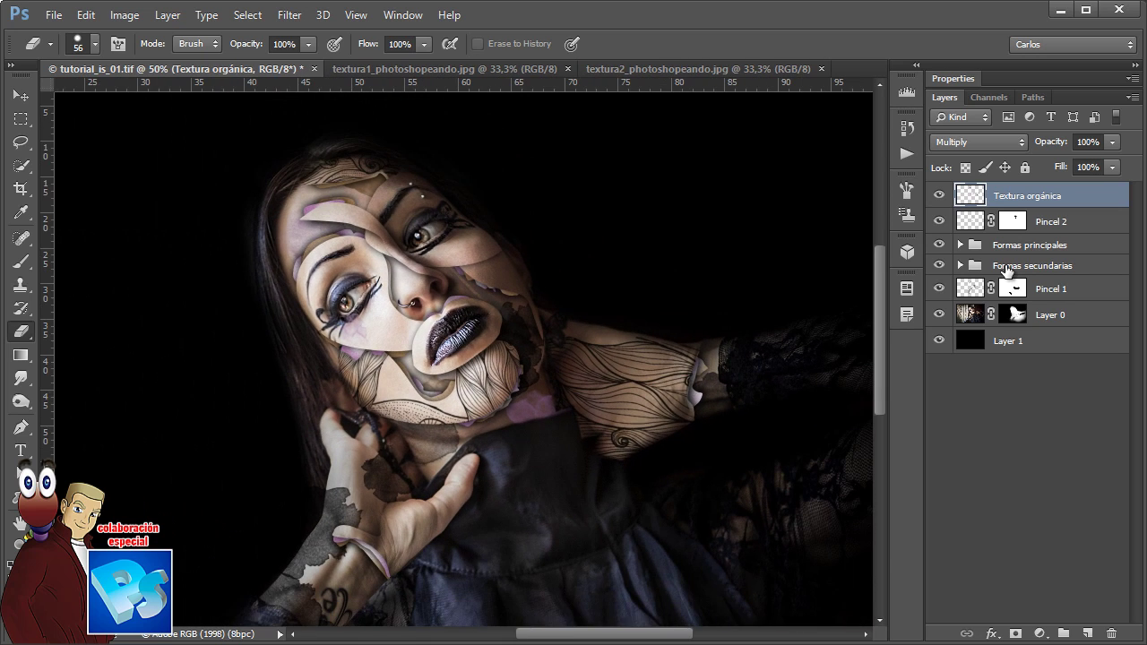
pyautogui.hotkey('ctrl', '0')
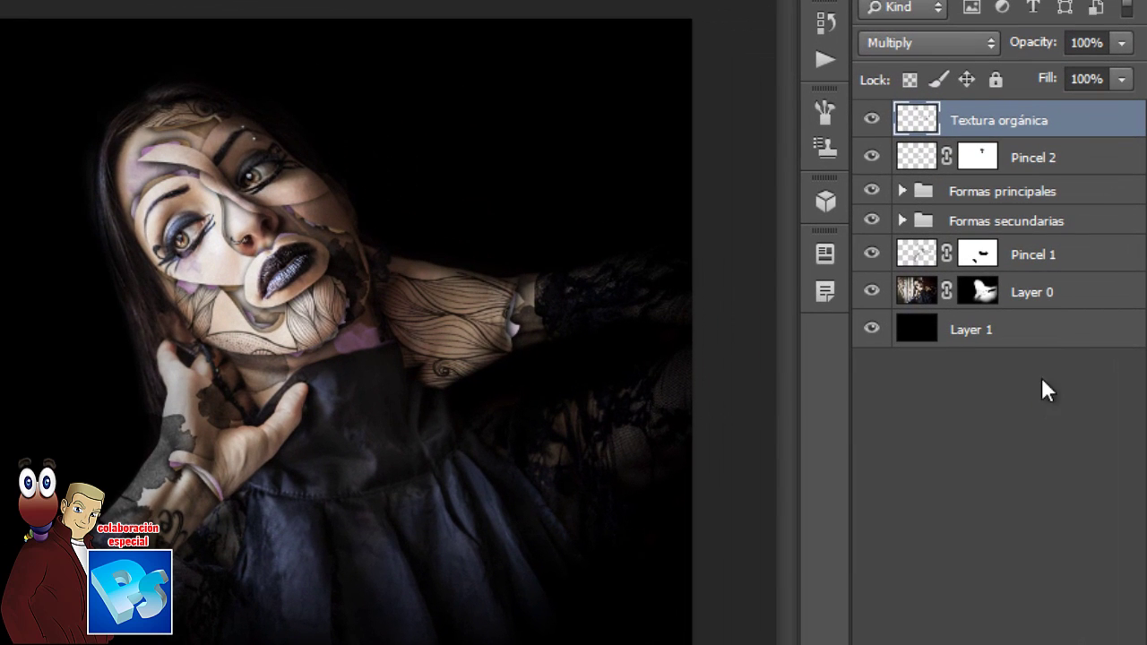
# Check Layer 0 by toggling the other layers' visibility off and on, and set its opacity to 80%
pyautogui.click(1043, 295)
pyautogui.keyDown('alt'); pyautogui.click(872, 293); pyautogui.keyUp('alt')
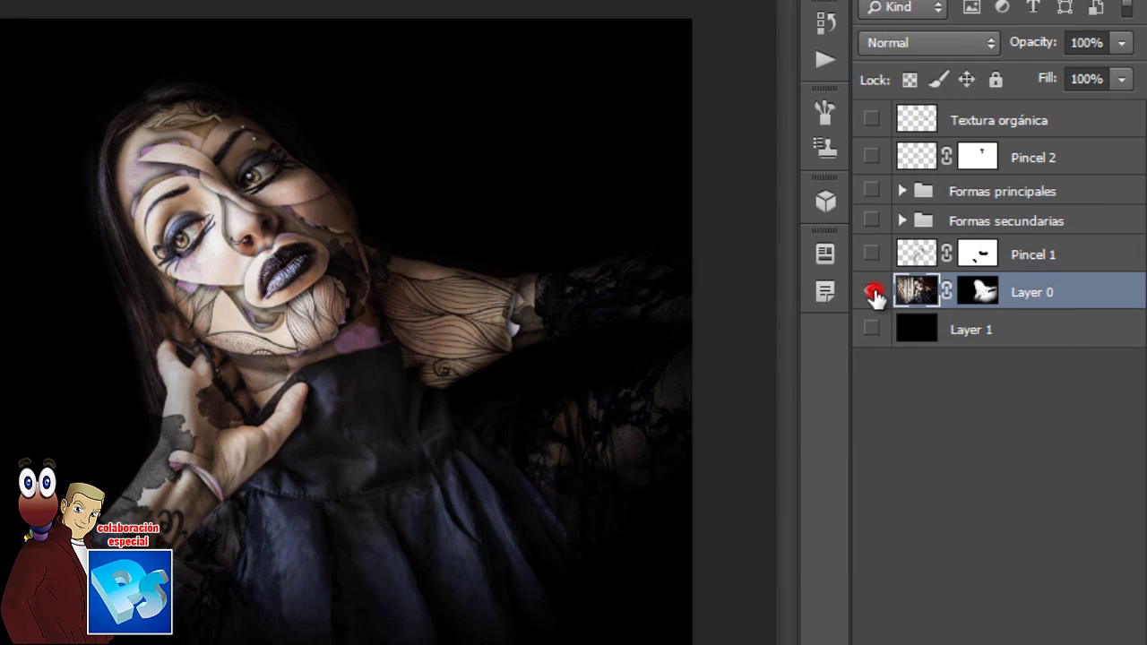
pyautogui.keyDown('alt'); pyautogui.click(871, 292); pyautogui.keyUp('alt')
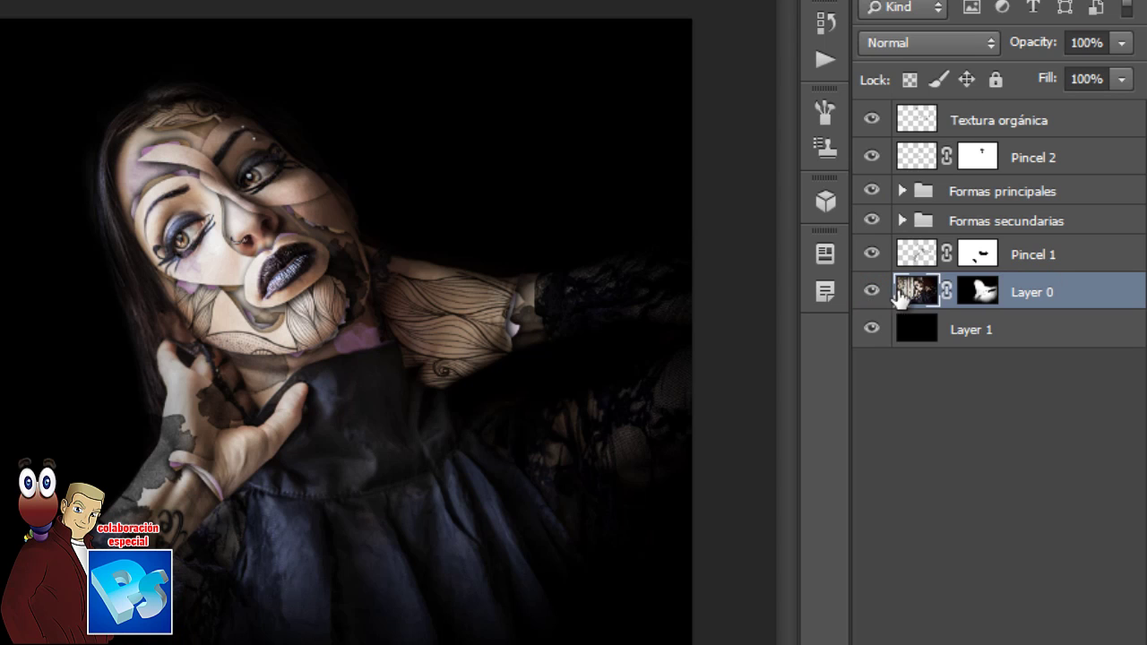
pyautogui.click(1075, 293)
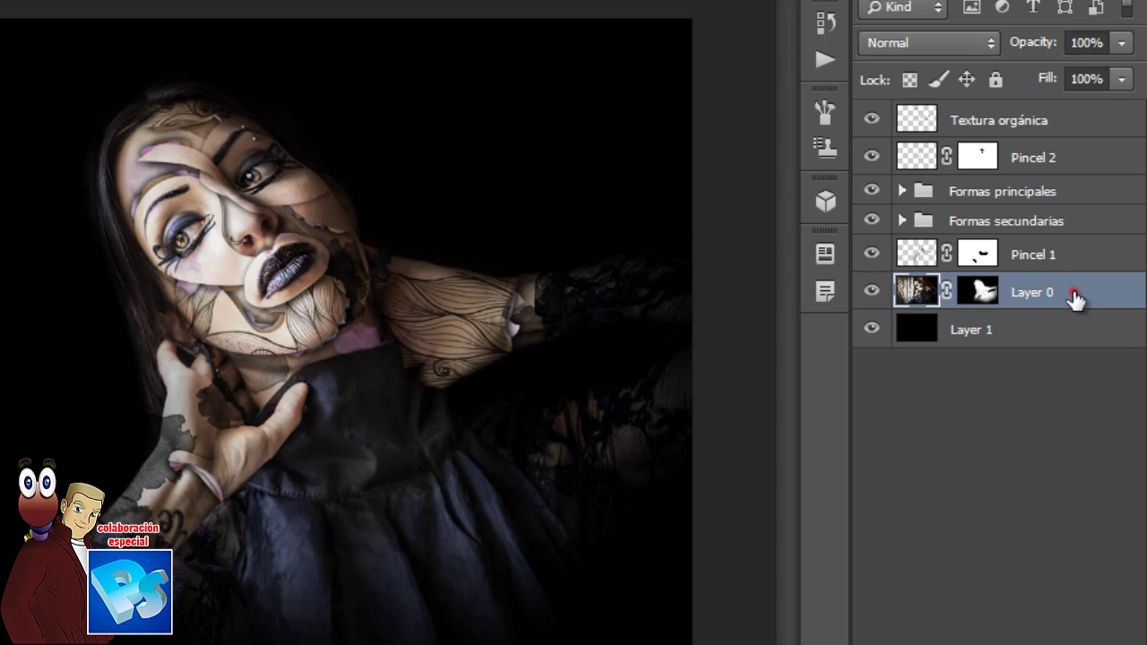
pyautogui.click(1084, 45)
pyautogui.write('80')
pyautogui.press('Tab')
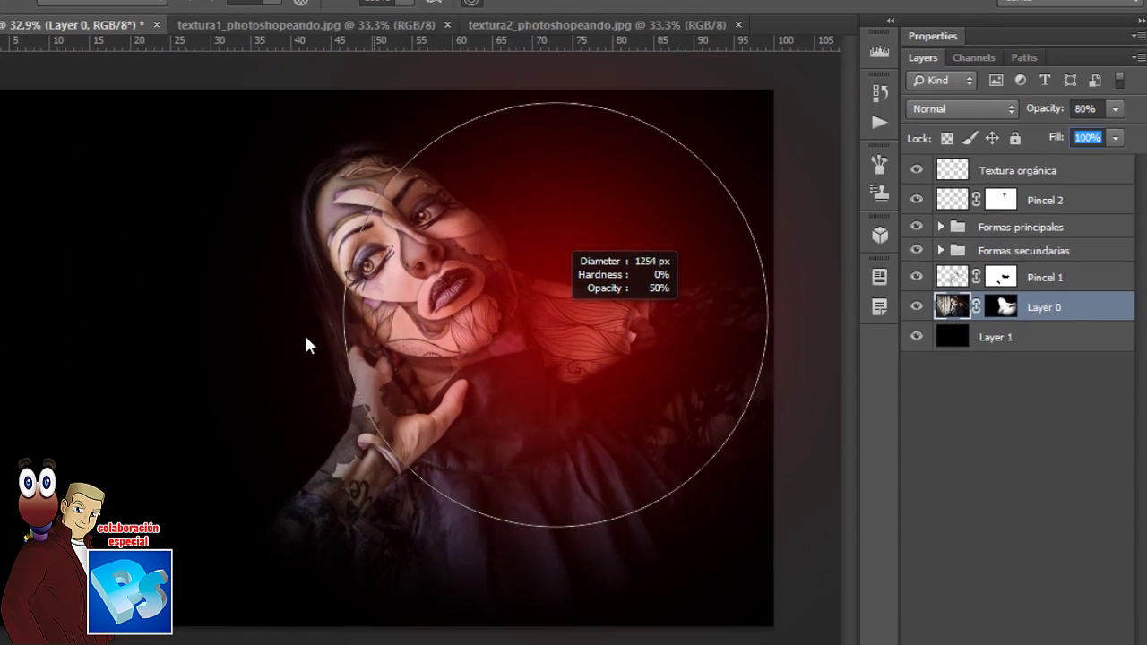
# Reduce the soft brush to 676 px and add a new layer named "Fondo" directly above Layer 1
pyautogui.moveTo(305, 336); pyautogui.dragTo(282, 339)
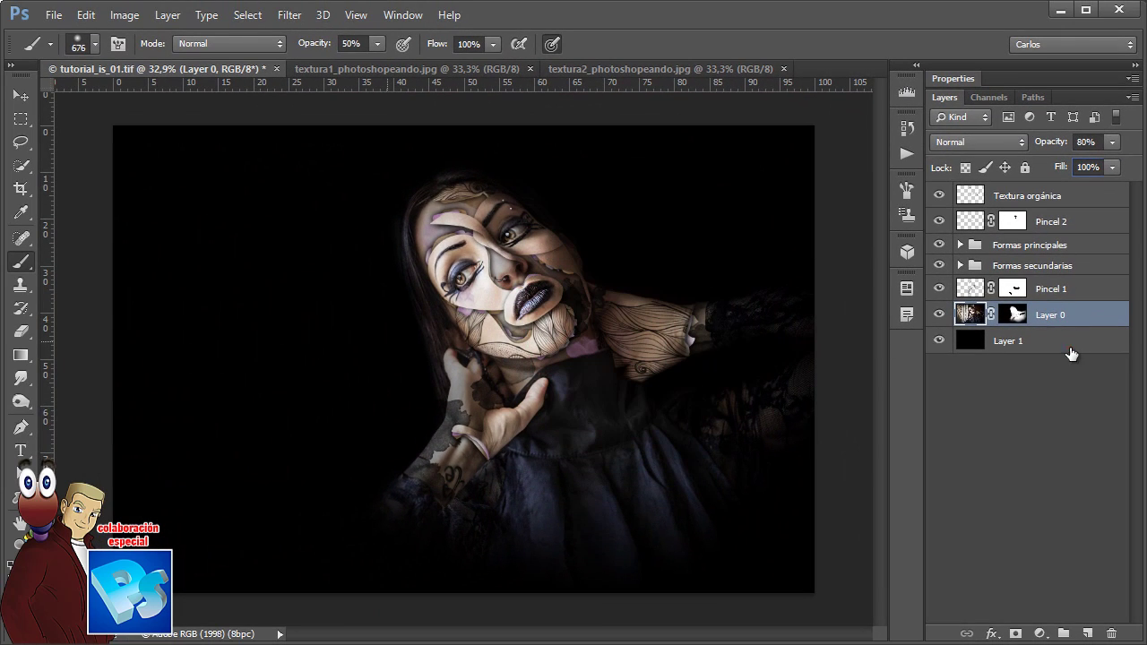
pyautogui.click(1070, 351)
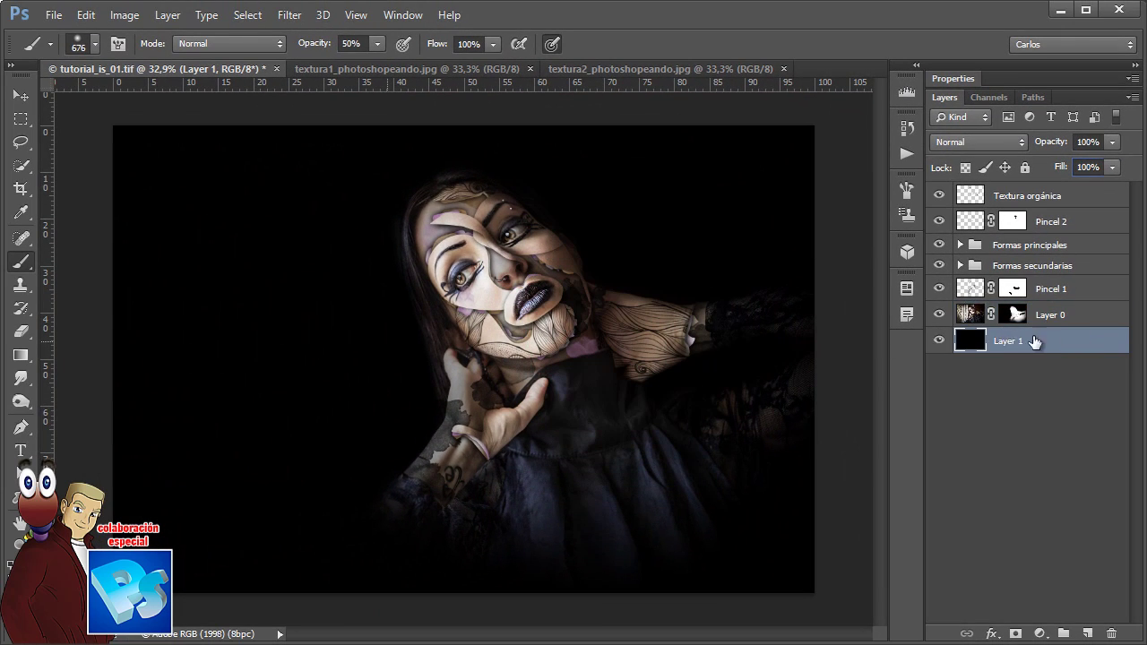
pyautogui.click(1086, 633)
pyautogui.doubleClick(1010, 342)
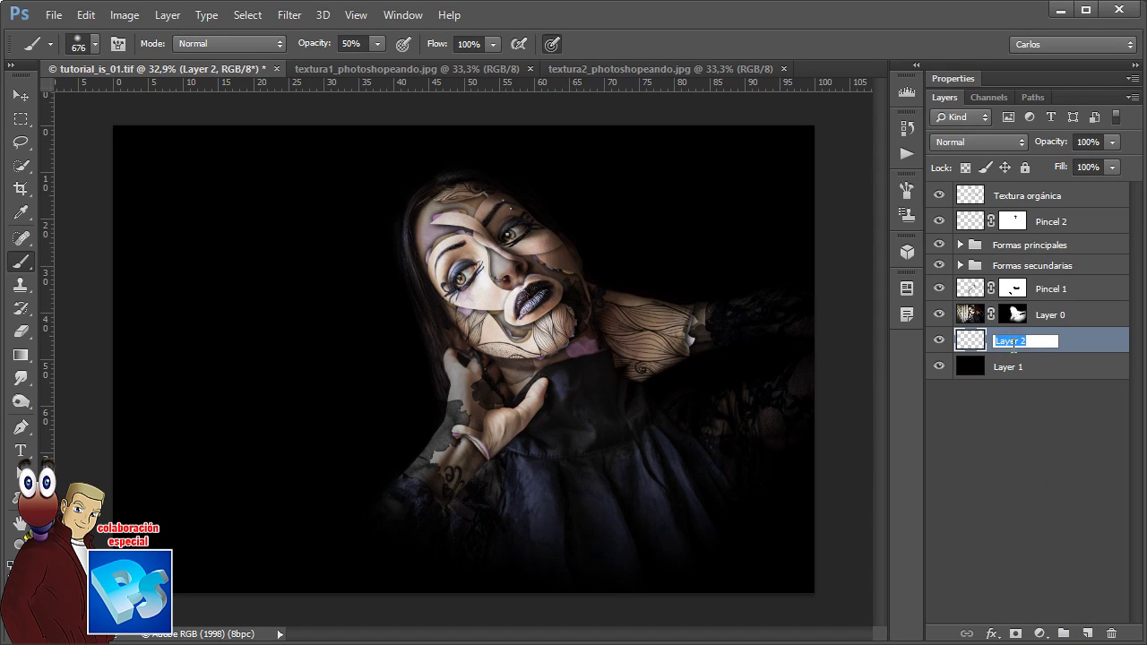
pyautogui.write('Fondo')
pyautogui.press('Return')
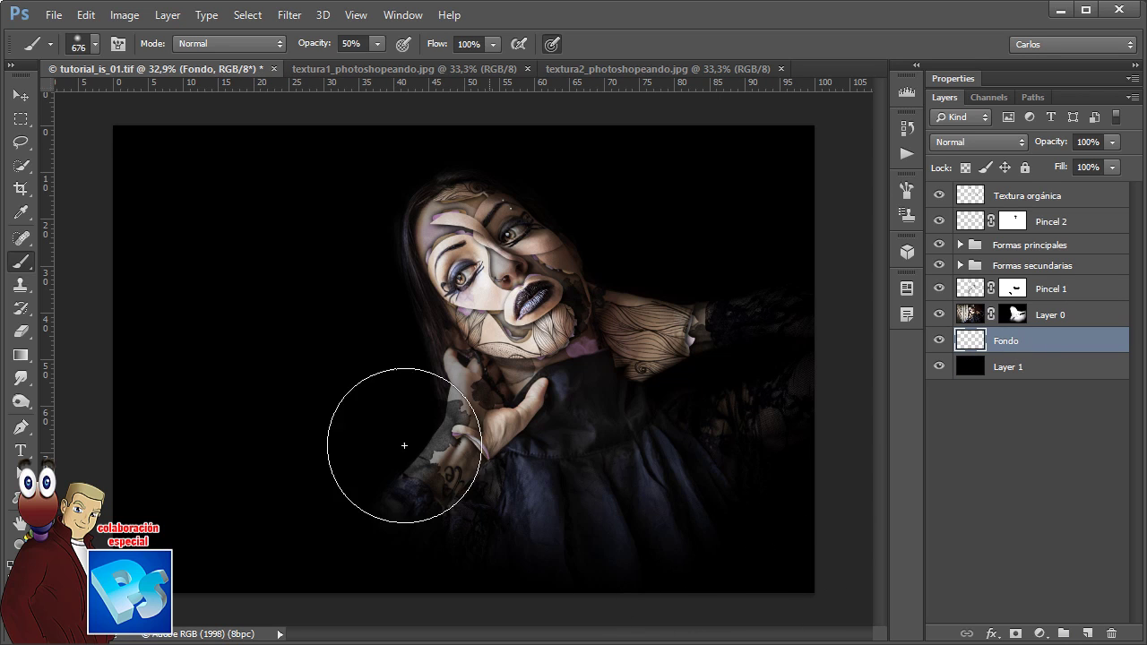
# Stamp a dark purple stain behind the woman on the Fondo layer with the 1876 px splatter brush enlarged to 2071 px
pyautogui.click(94, 46)
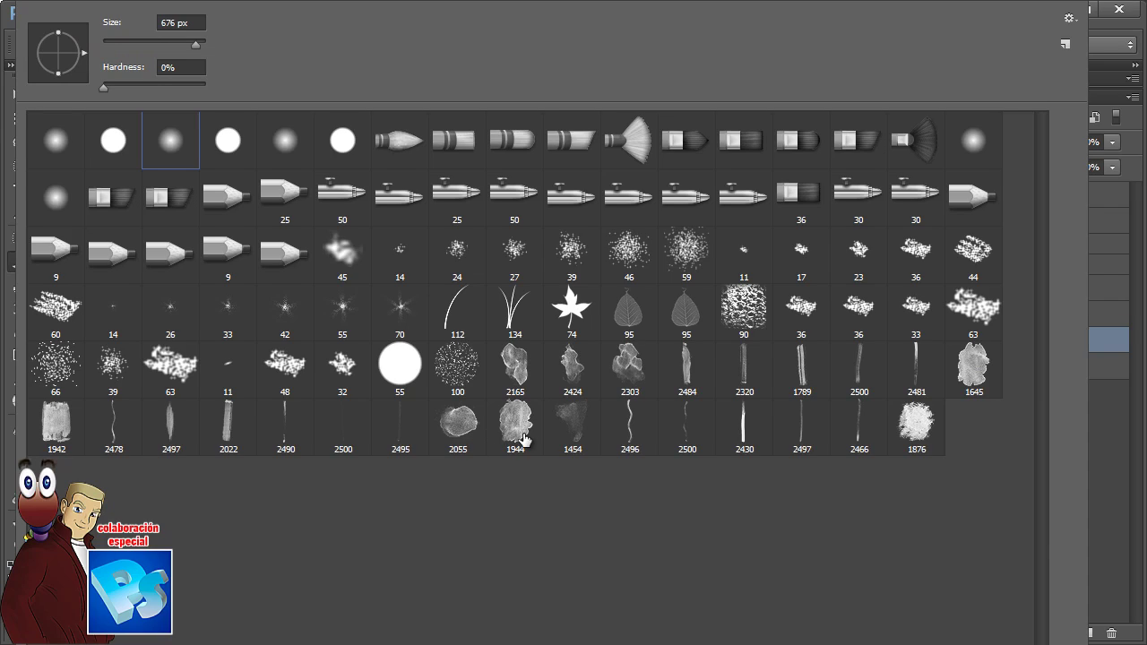
pyautogui.doubleClick(915, 425)
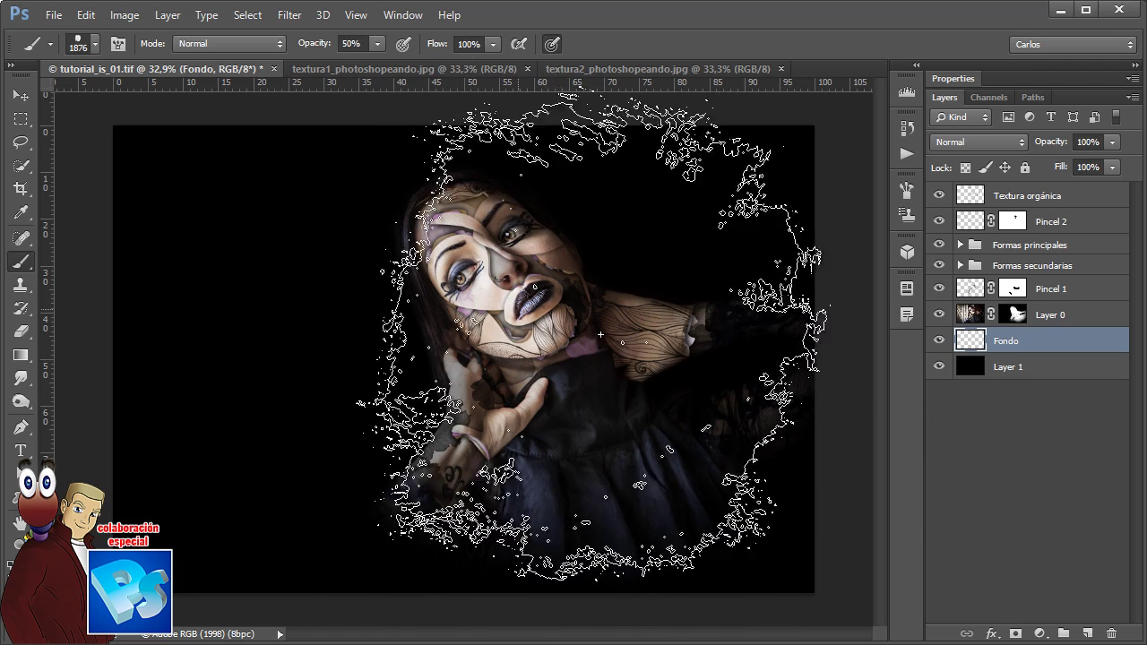
pyautogui.click(15, 585)
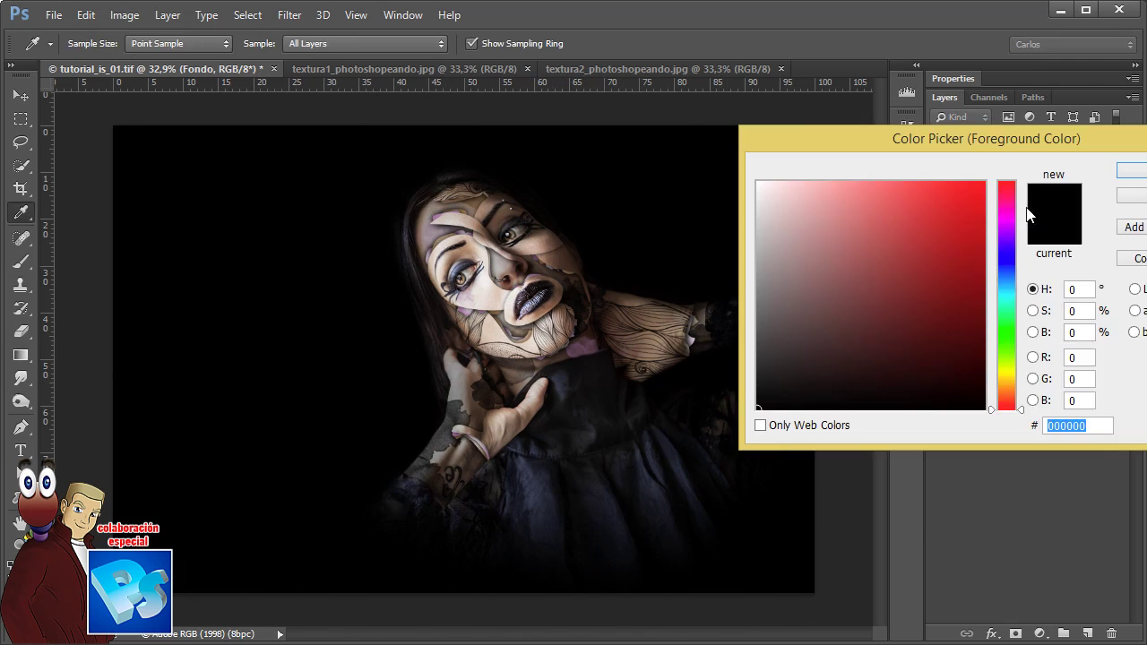
pyautogui.moveTo(1009, 213); pyautogui.dragTo(1007, 216)
pyautogui.moveTo(927, 249); pyautogui.dragTo(918, 316)
pyautogui.click(1136, 170)
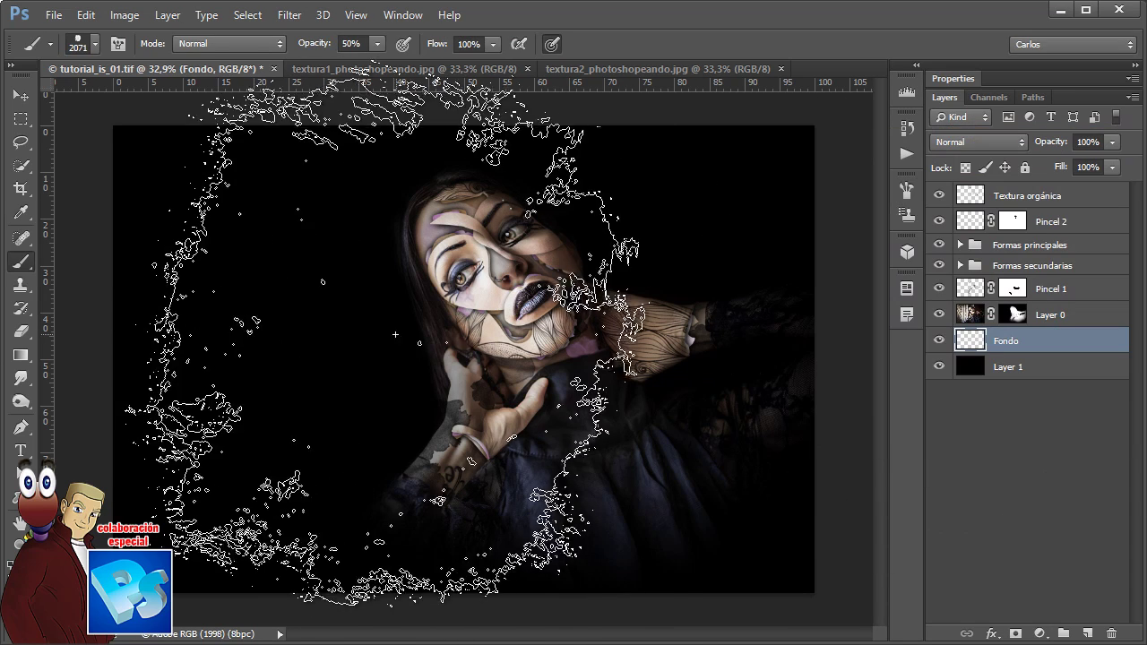
pyautogui.click(440, 368)
# Pick a dark blue and stamp the background beside the woman with the 1454 px texture brush
pyautogui.click(15, 585)
pyautogui.moveTo(1006, 271)
pyautogui.mouseDown()
pyautogui.moveTo(1012, 234)
pyautogui.moveTo(1011, 265)
pyautogui.mouseUp()
pyautogui.moveTo(906, 330); pyautogui.dragTo(893, 305)
pyautogui.click(1134, 170)
pyautogui.rightClick(487, 396)
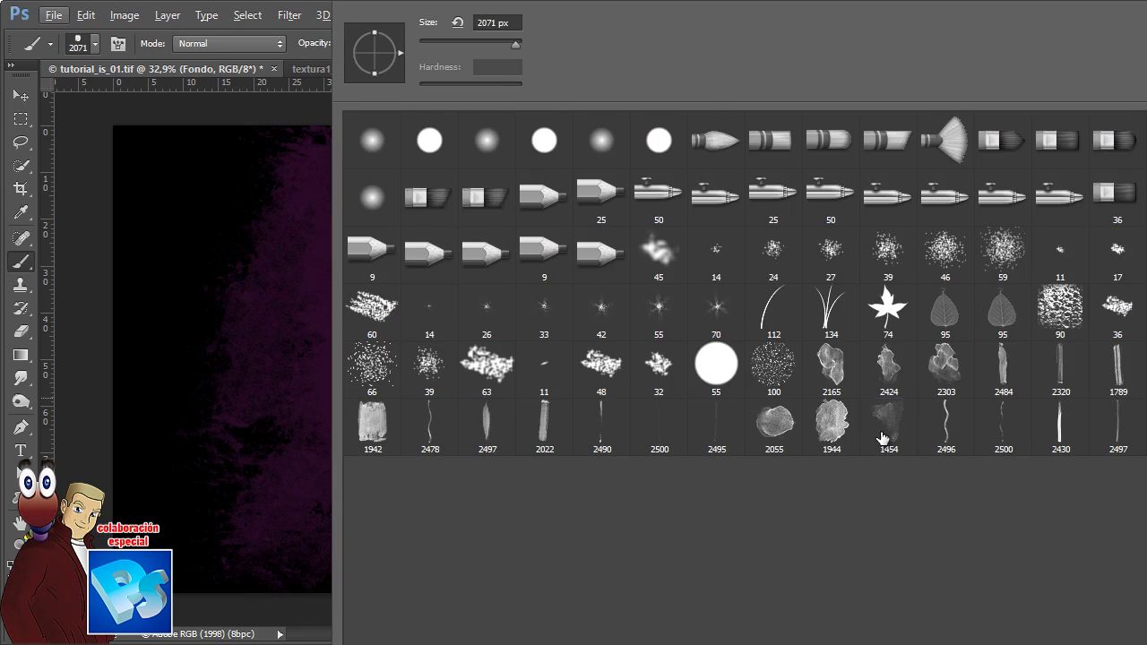
pyautogui.doubleClick(883, 438)
pyautogui.click(332, 381)
pyautogui.click(128, 513)
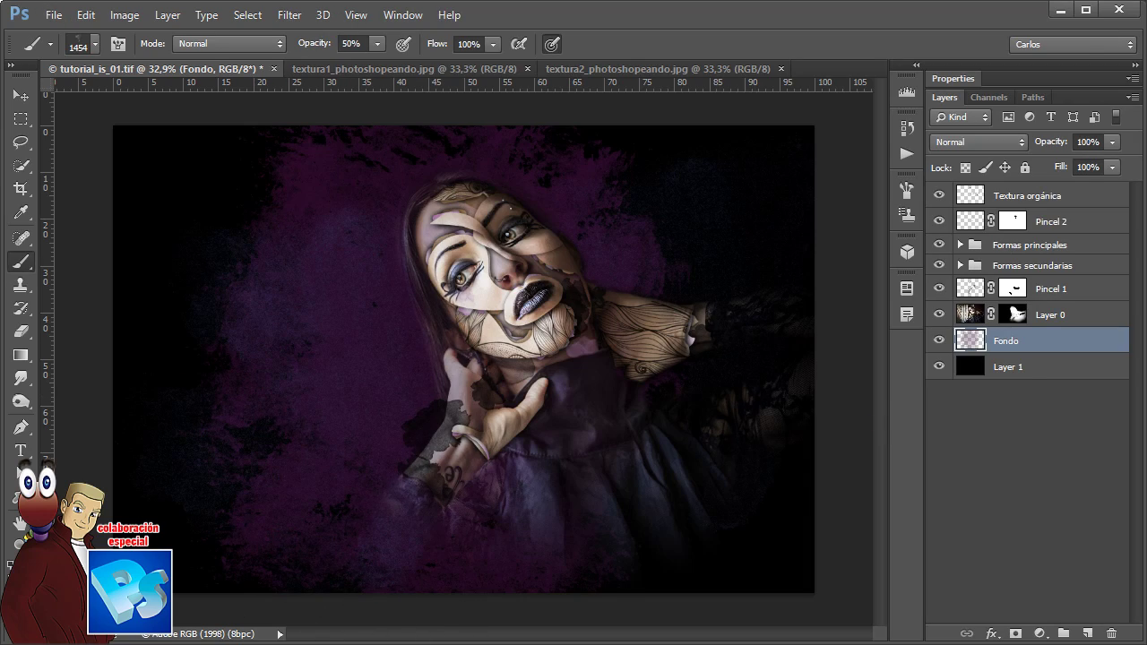
# Choose the 1789 px streak brush and lower the Fondo layer's opacity to 80%
pyautogui.click(94, 43)
pyautogui.doubleClick(804, 367)
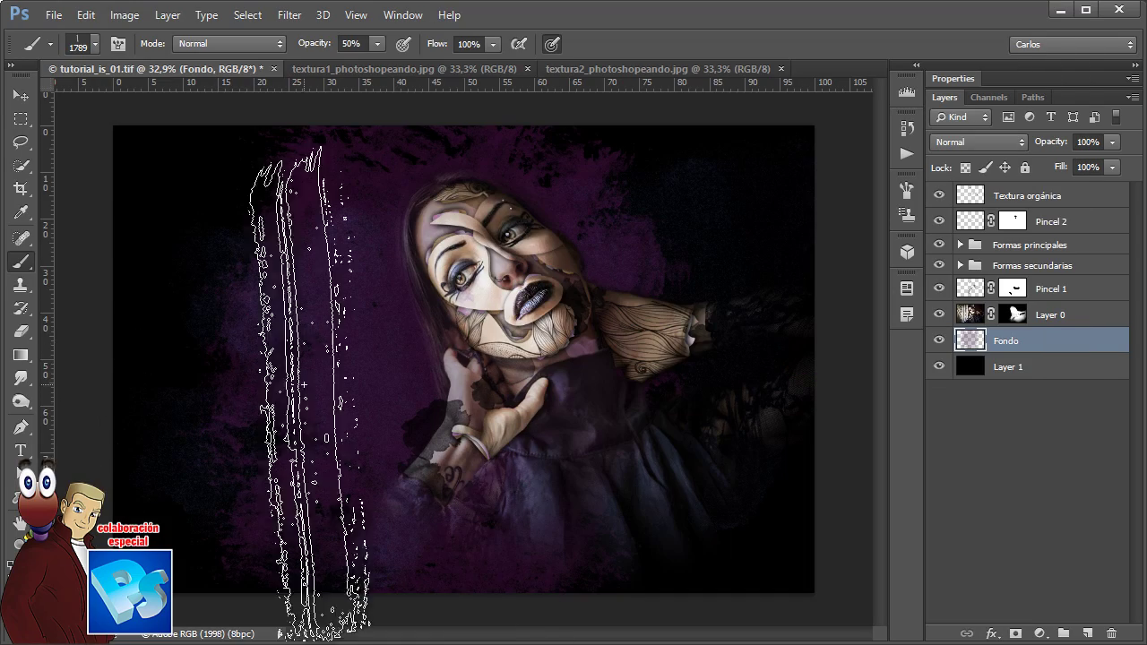
pyautogui.moveTo(1053, 153); pyautogui.dragTo(1020, 161)
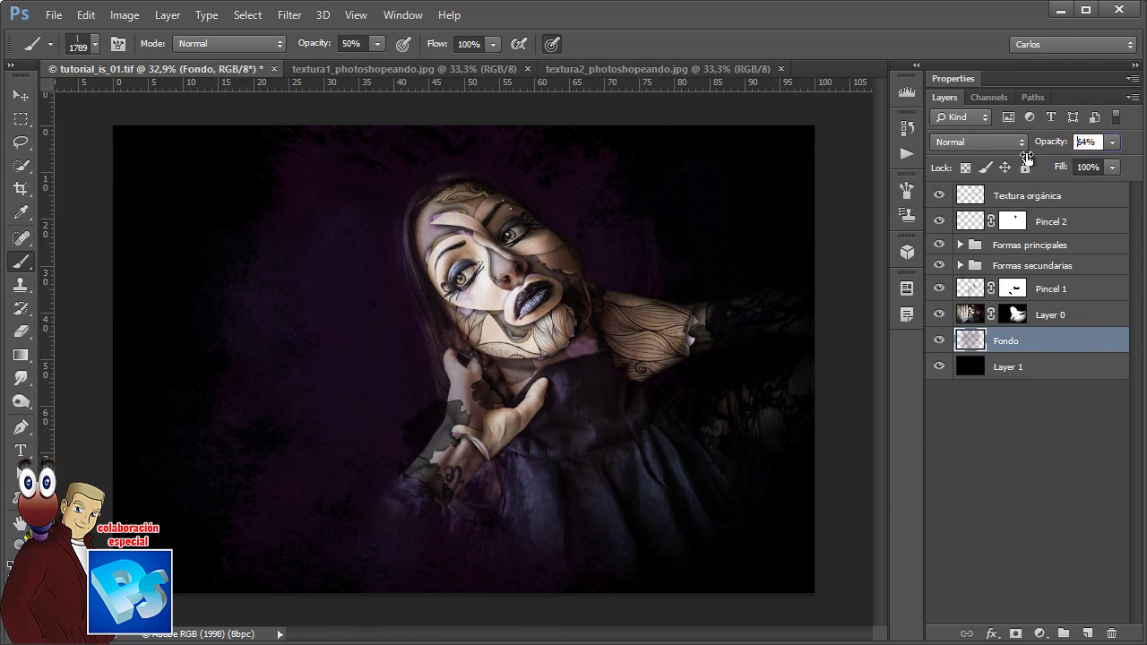
# Apply an Add Noise filter to the Fondo layer
pyautogui.click(288, 15)
pyautogui.moveTo(328, 243)
pyautogui.click(192, 243)
pyautogui.moveTo(1096, 429)
pyautogui.mouseDown()
pyautogui.moveTo(1124, 429)
pyautogui.moveTo(1101, 429)
pyautogui.mouseUp()
pyautogui.press('Return')
# Apply the Blur filter to the Fondo layer and lower its opacity to 46%
pyautogui.click(288, 15)
pyautogui.click(392, 210)
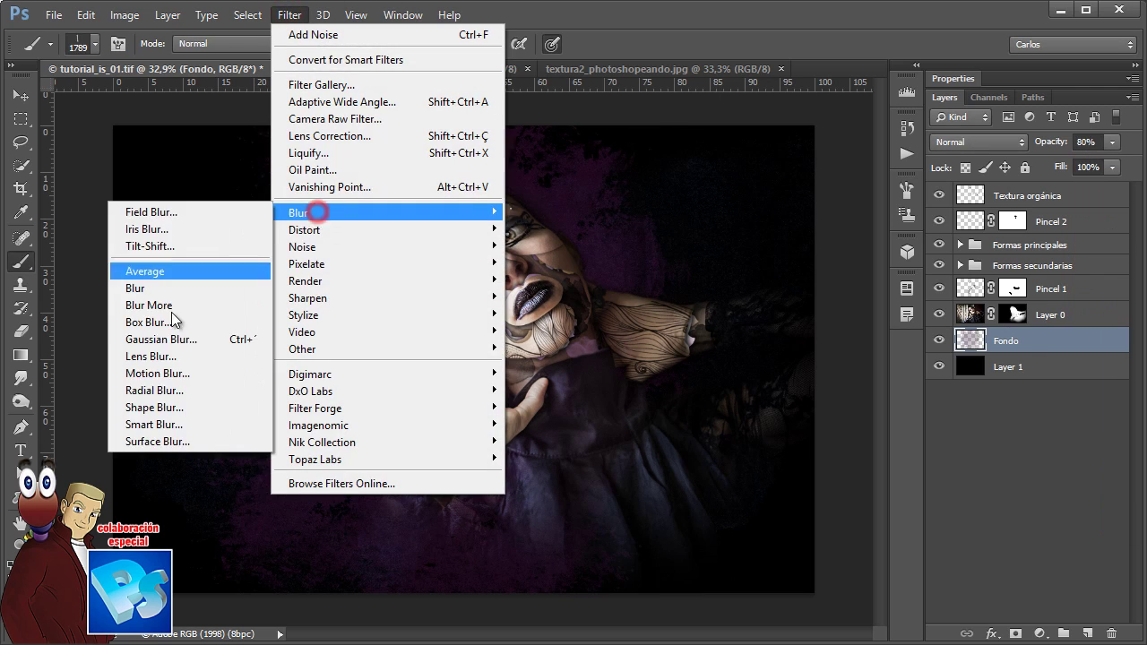
pyautogui.click(167, 281)
pyautogui.click(990, 275)
pyautogui.moveTo(1046, 142); pyautogui.dragTo(1023, 158)
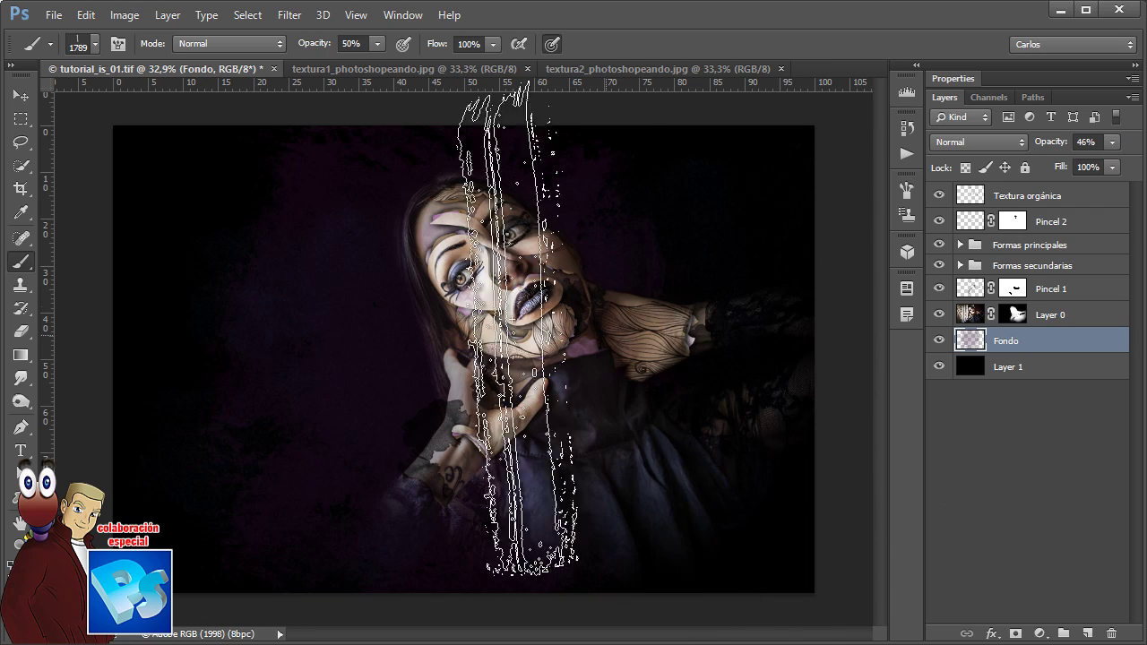
# Rotate the streak brush tip so that it paints horizontally
pyautogui.press('F5')
pyautogui.moveTo(639, 478); pyautogui.dragTo(806, 477)
pyautogui.moveTo(788, 374); pyautogui.dragTo(757, 335)
pyautogui.click(855, 137)
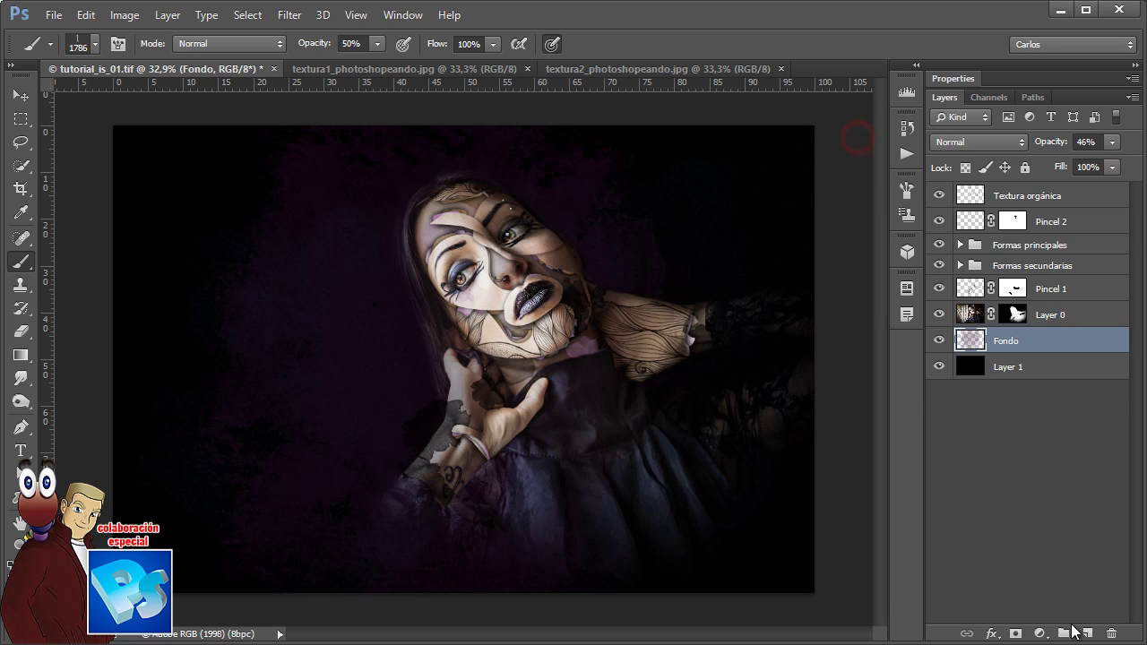
# Stamp a horizontal light gray streak along the image's lower edge on a new layer above Fondo, with the brush enlarged to 2303 px
pyautogui.click(1087, 632)
pyautogui.press(']')
pyautogui.press(']')
pyautogui.press(']')
pyautogui.press(']')
pyautogui.press(']')
pyautogui.click(355, 591)
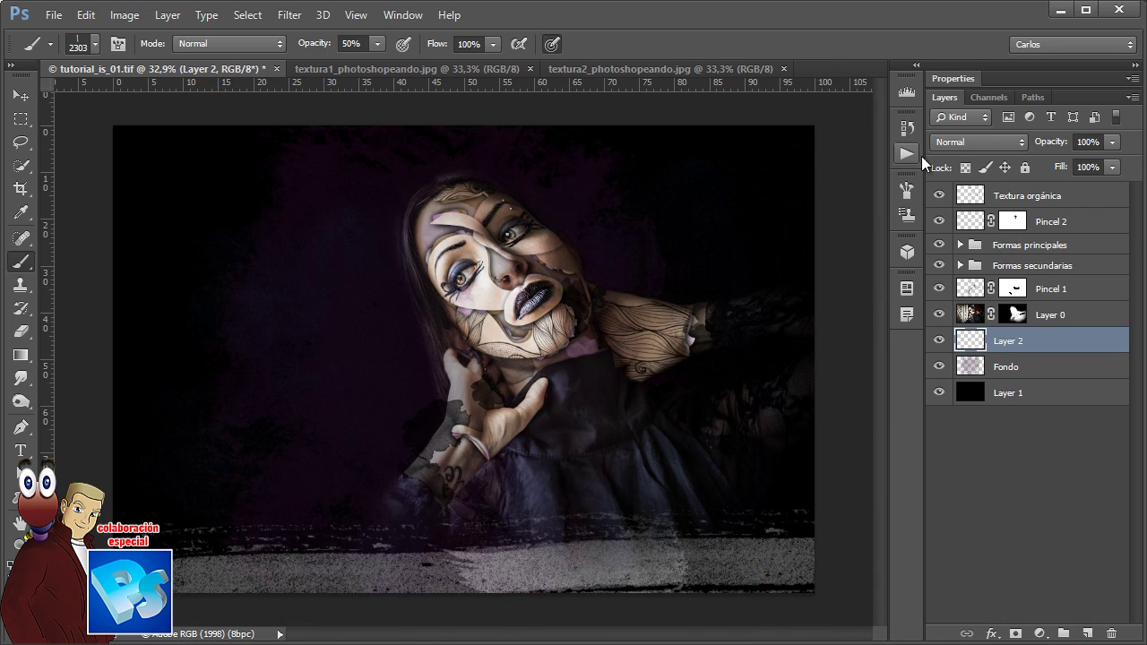
# Lower the streak layer's opacity to 11% and rename it Línea baja
pyautogui.moveTo(1050, 142); pyautogui.dragTo(1021, 143)
pyautogui.press('v')
pyautogui.doubleClick(1008, 340)
pyautogui.write('Línea baja')
pyautogui.press('Return')
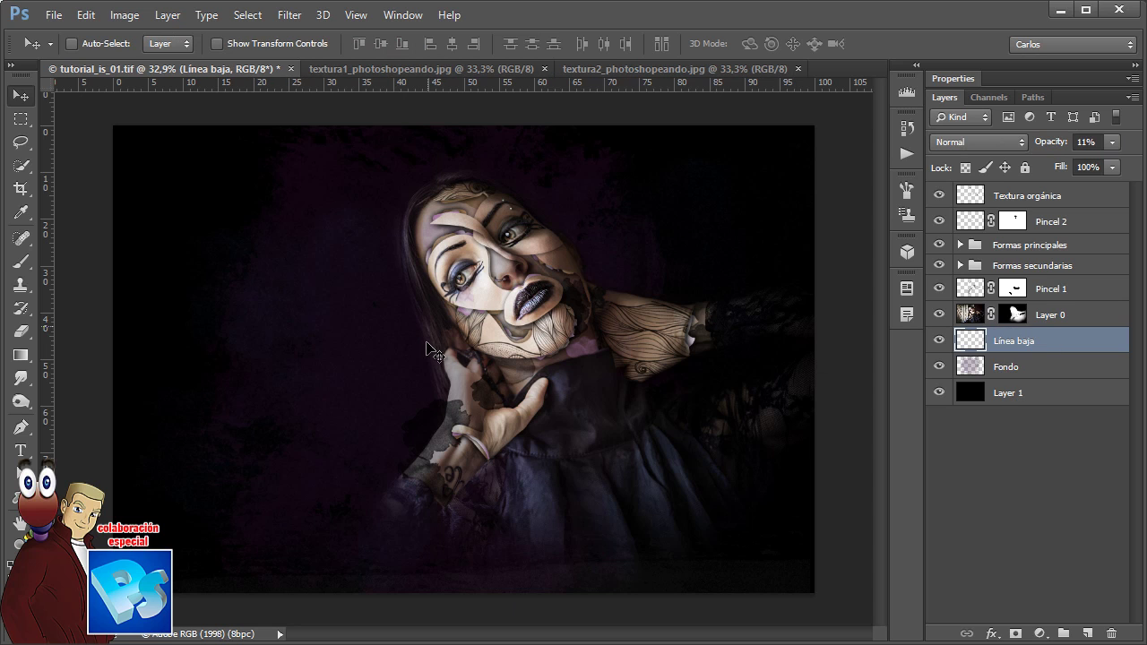
pyautogui.press('Tab')
pyautogui.hotkey('ctrl', '+')
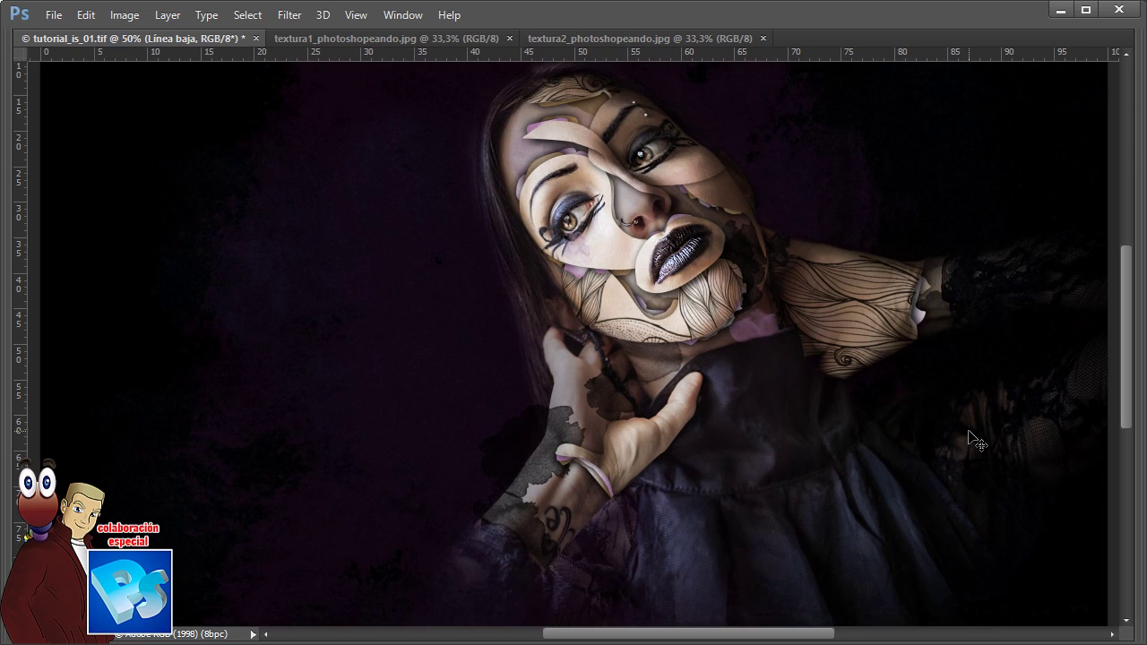
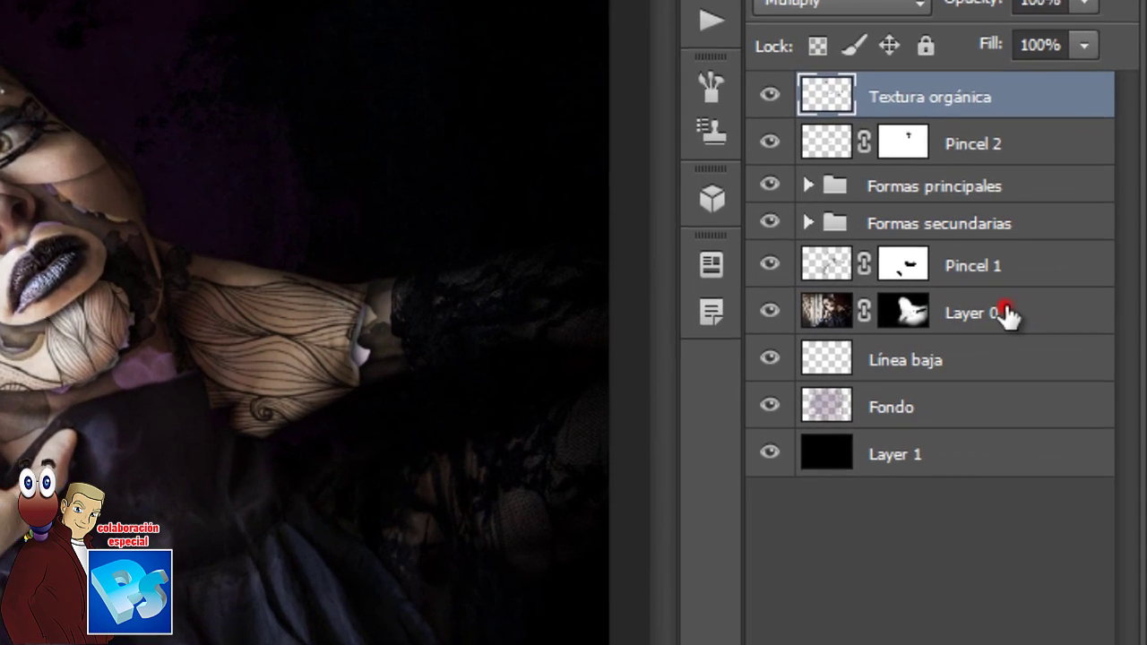
# Duplicate Layer 0, insert a new empty layer between the copy and the original, and clip the copy to it
pyautogui.click(1064, 313)
pyautogui.hotkey('ctrl', 'j')
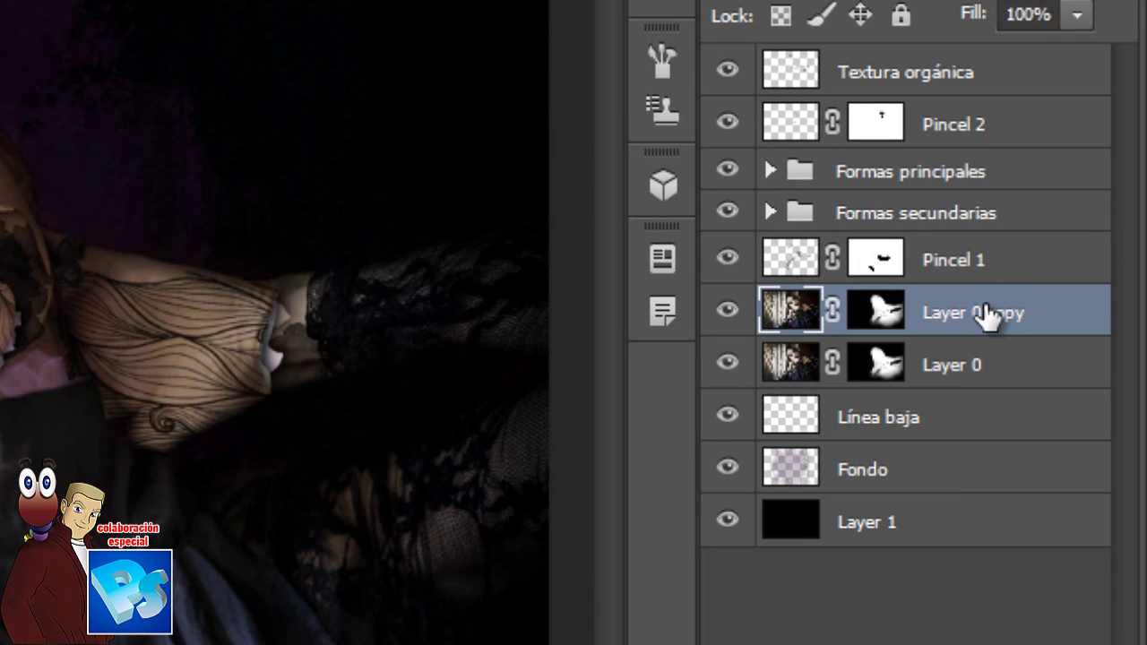
pyautogui.keyDown('ctrl'); pyautogui.click(995, 644); pyautogui.keyUp('ctrl')
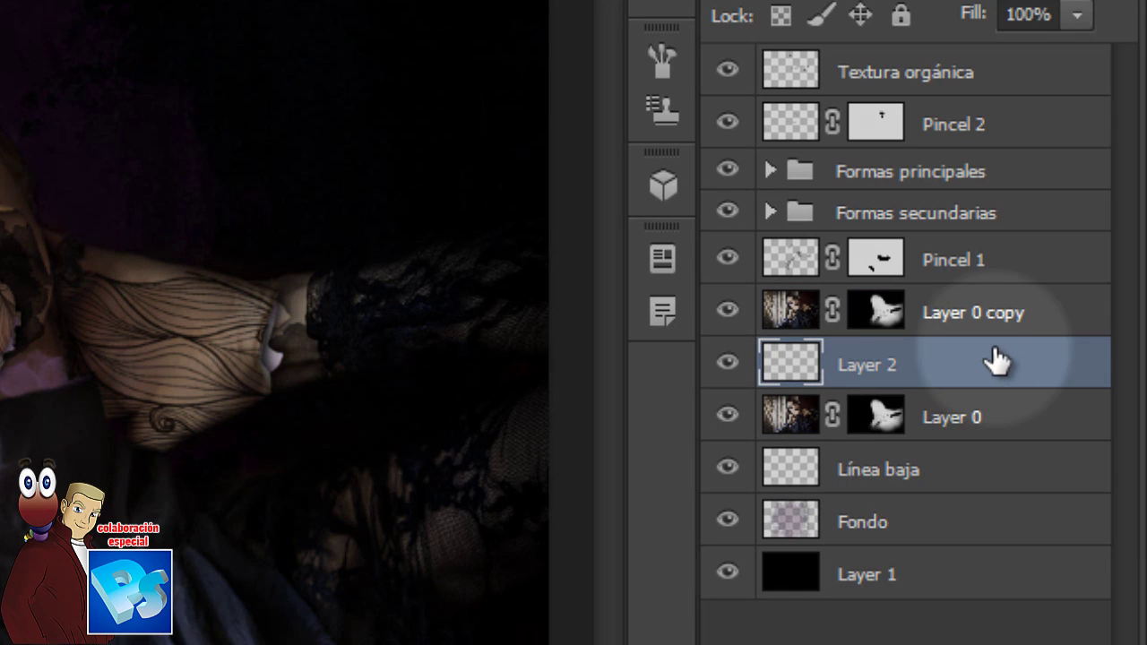
pyautogui.moveTo(993, 358); pyautogui.dragTo(961, 332)
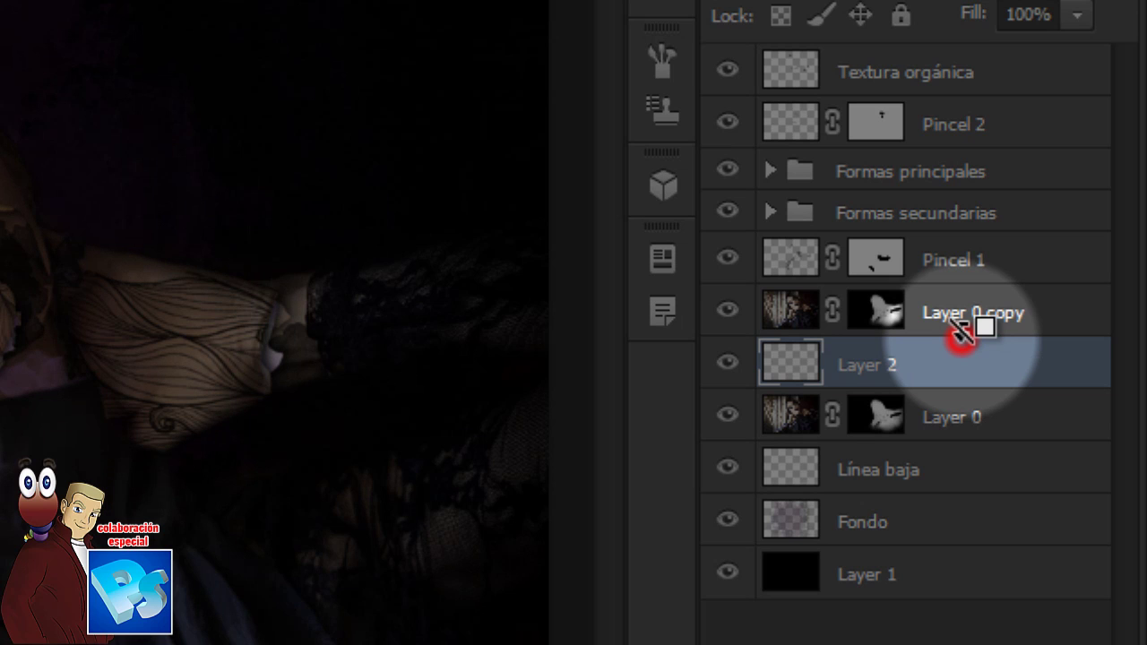
pyautogui.moveTo(960, 332); pyautogui.dragTo(961, 332)
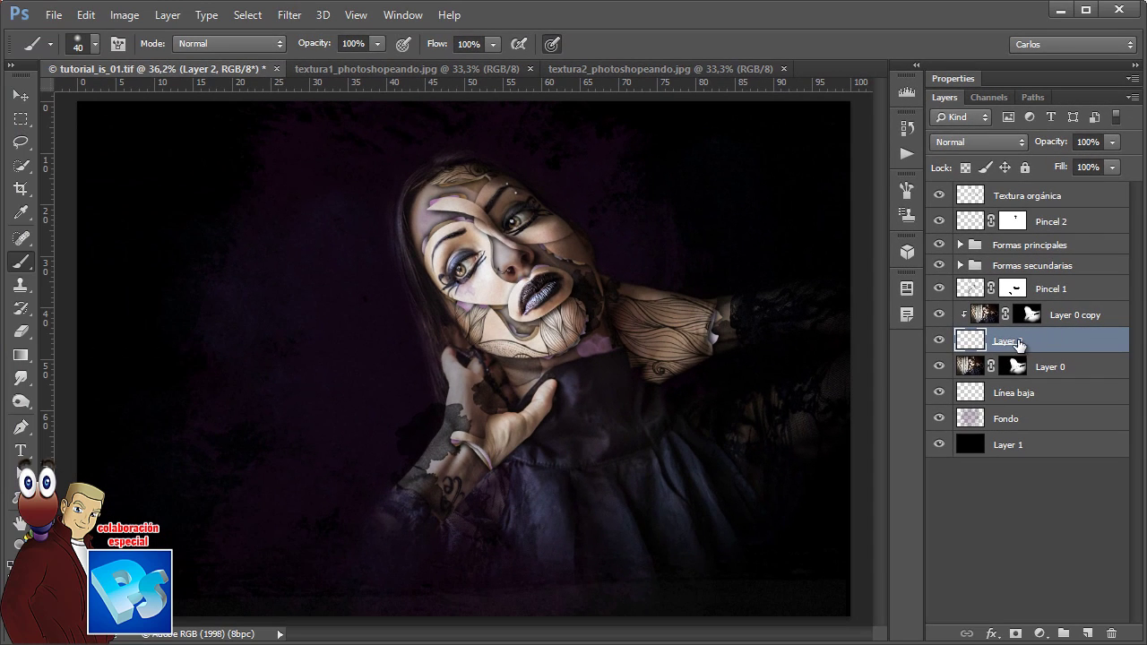
# Add a drop shadow with a distance of 7 px to the empty Layer 2
pyautogui.doubleClick(1056, 346)
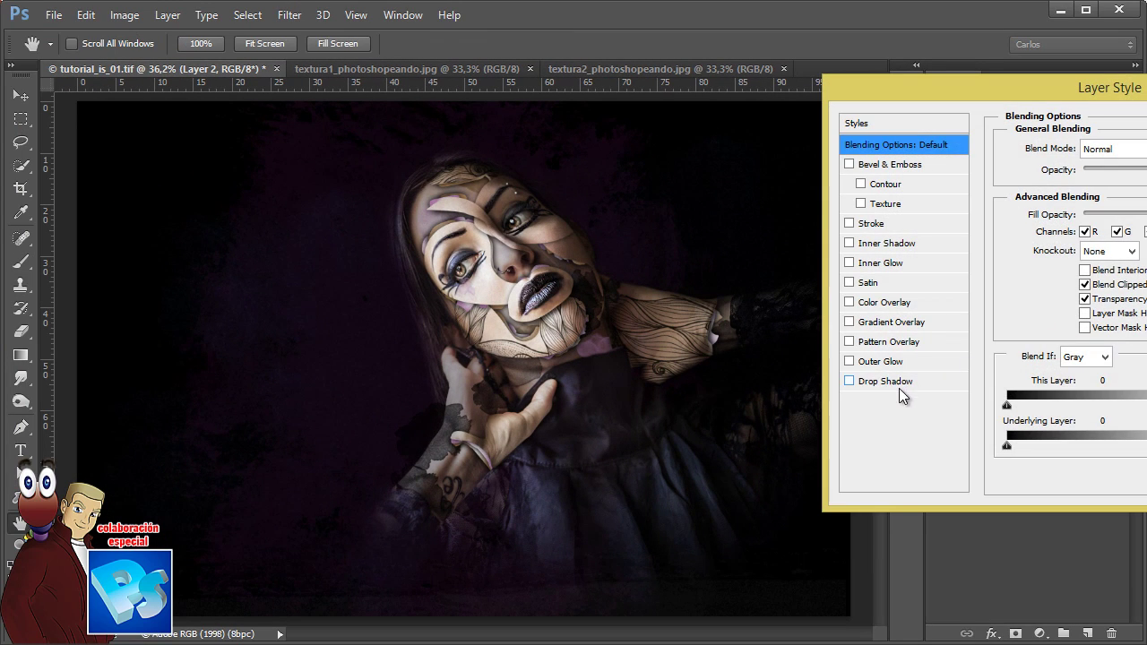
pyautogui.click(900, 389)
pyautogui.moveTo(961, 112); pyautogui.dragTo(687, 141)
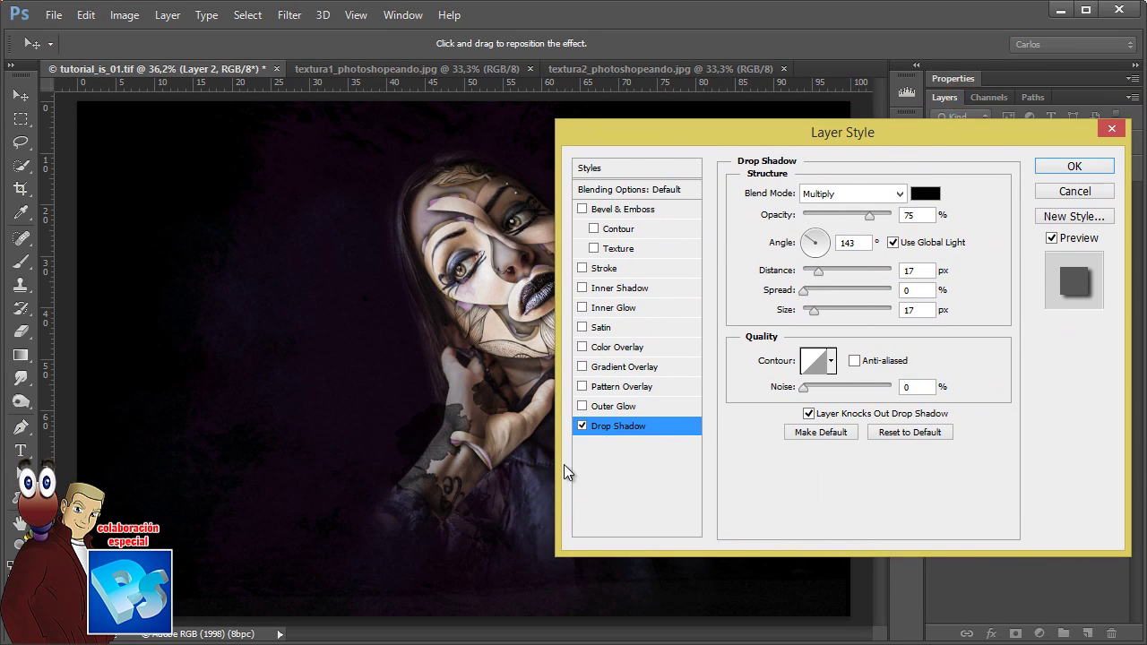
pyautogui.moveTo(818, 270); pyautogui.dragTo(809, 270)
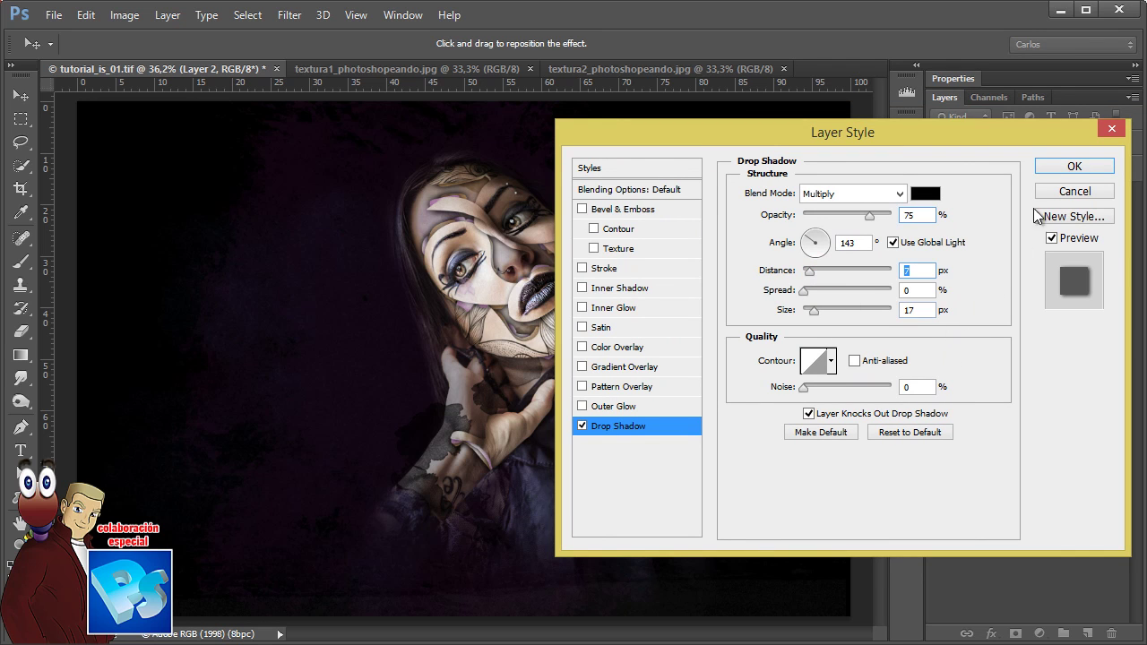
pyautogui.click(1063, 167)
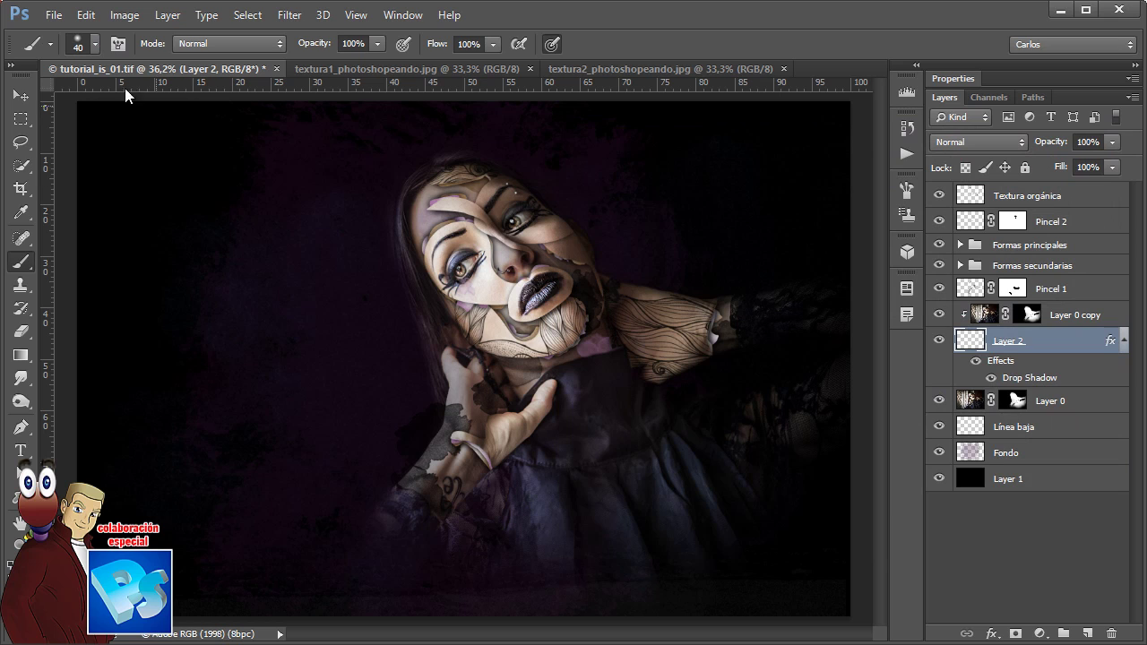
# Choose the fan bristle brush preset for painting on Layer 2 around the woman's face
pyautogui.click(95, 43)
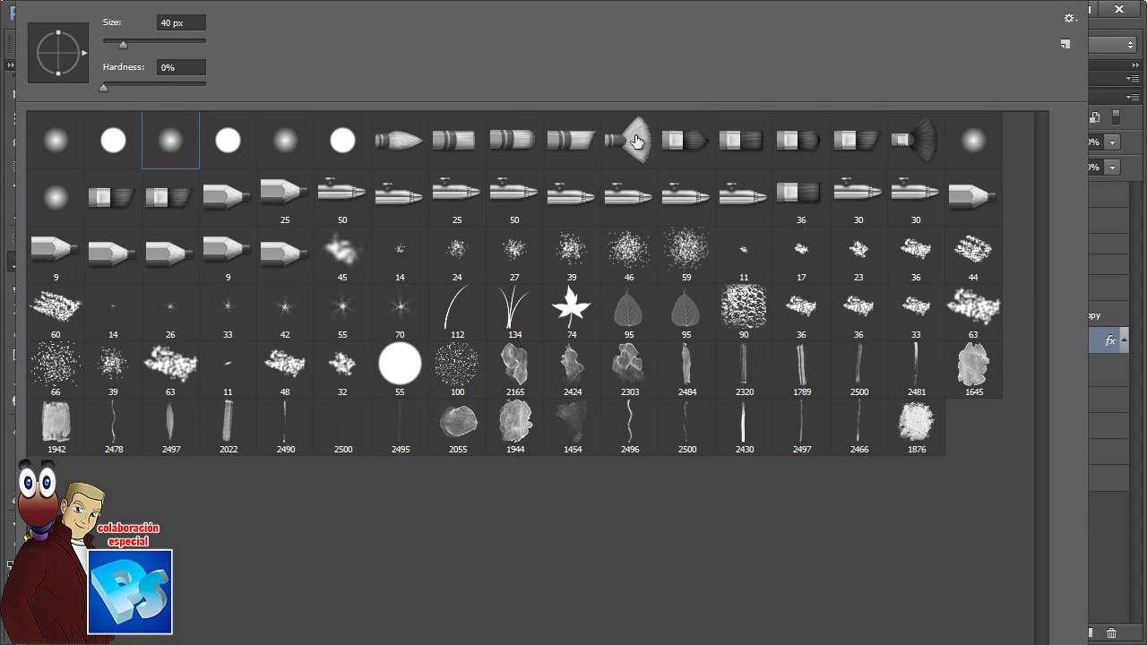
pyautogui.doubleClick(635, 140)
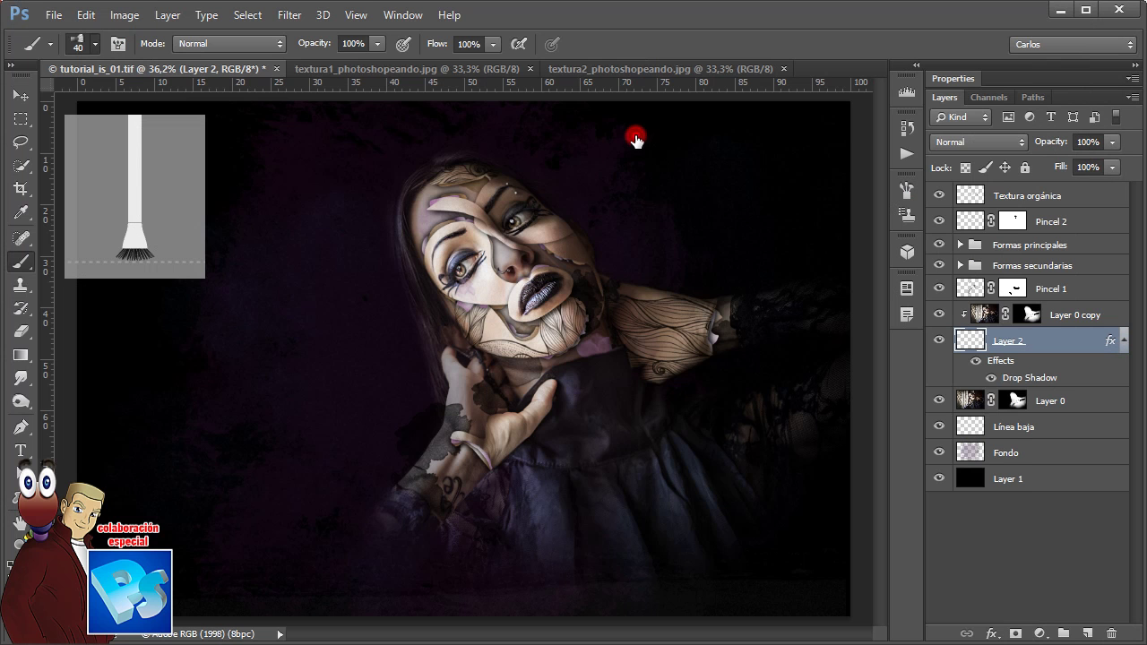
pyautogui.click(478, 223)
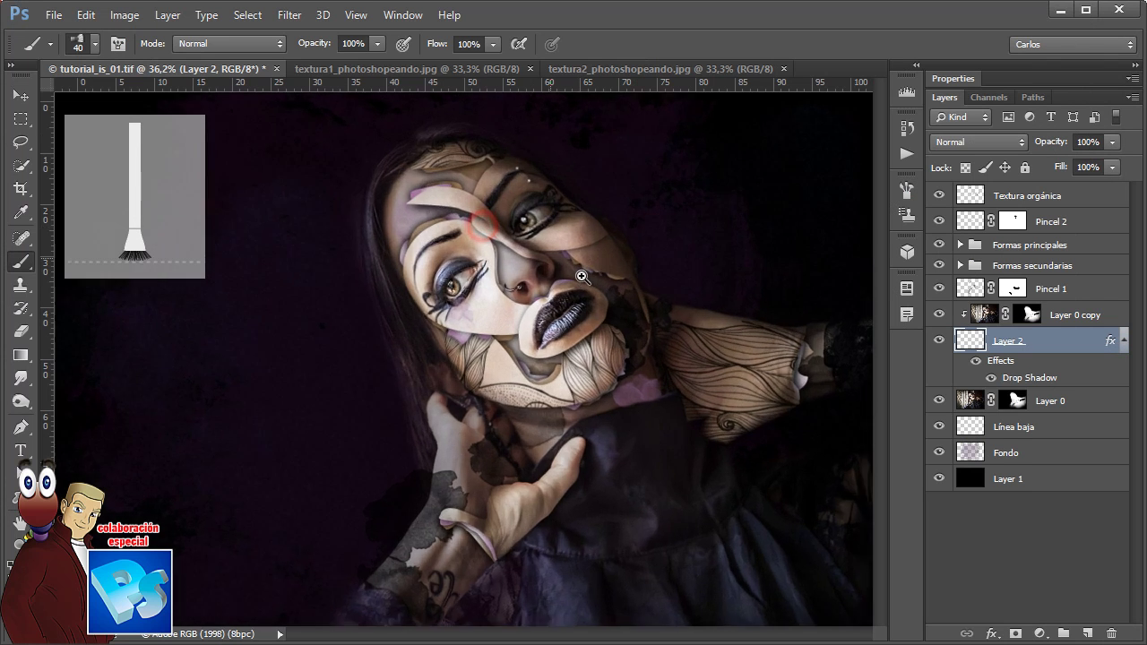
pyautogui.moveTo(582, 277); pyautogui.dragTo(627, 299)
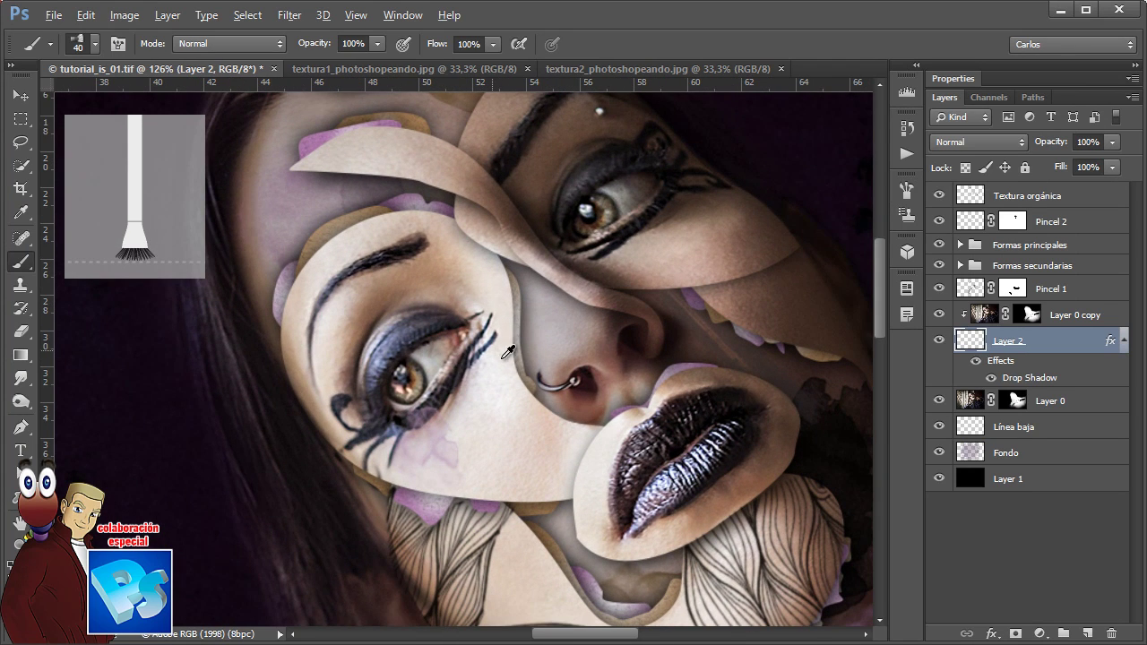
# Try painting bristle strokes diagonally across the nose with the fan brush enlarged to 96 px
pyautogui.moveTo(503, 358); pyautogui.dragTo(524, 355)
pyautogui.moveTo(529, 304); pyautogui.dragTo(656, 410)
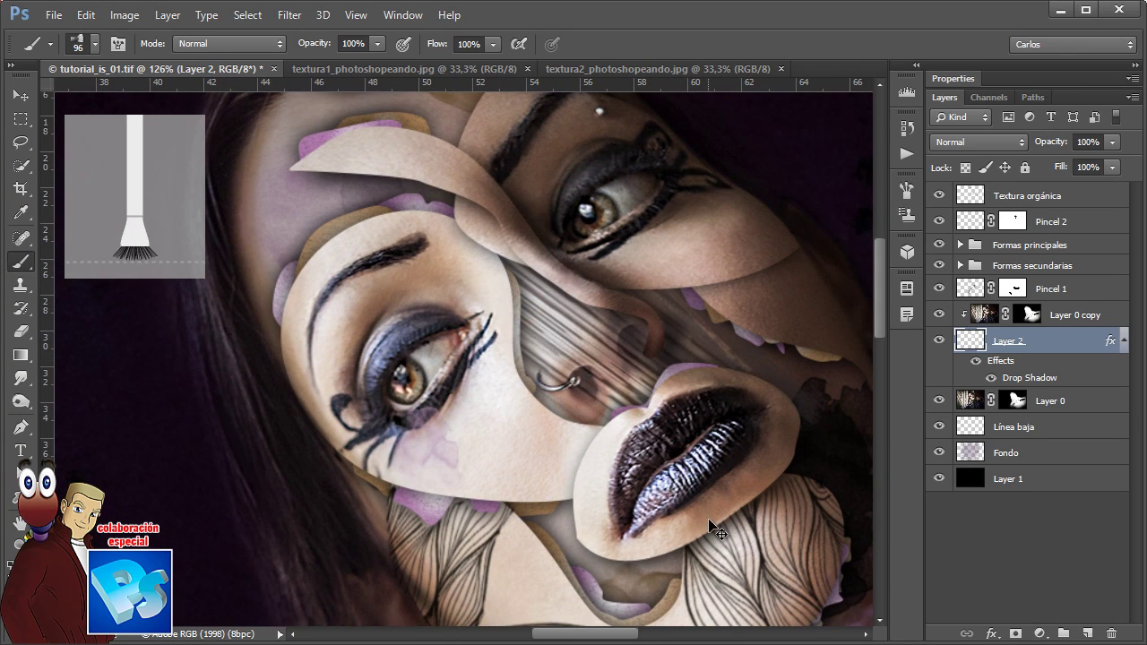
pyautogui.hotkey('ctrl', 'z')
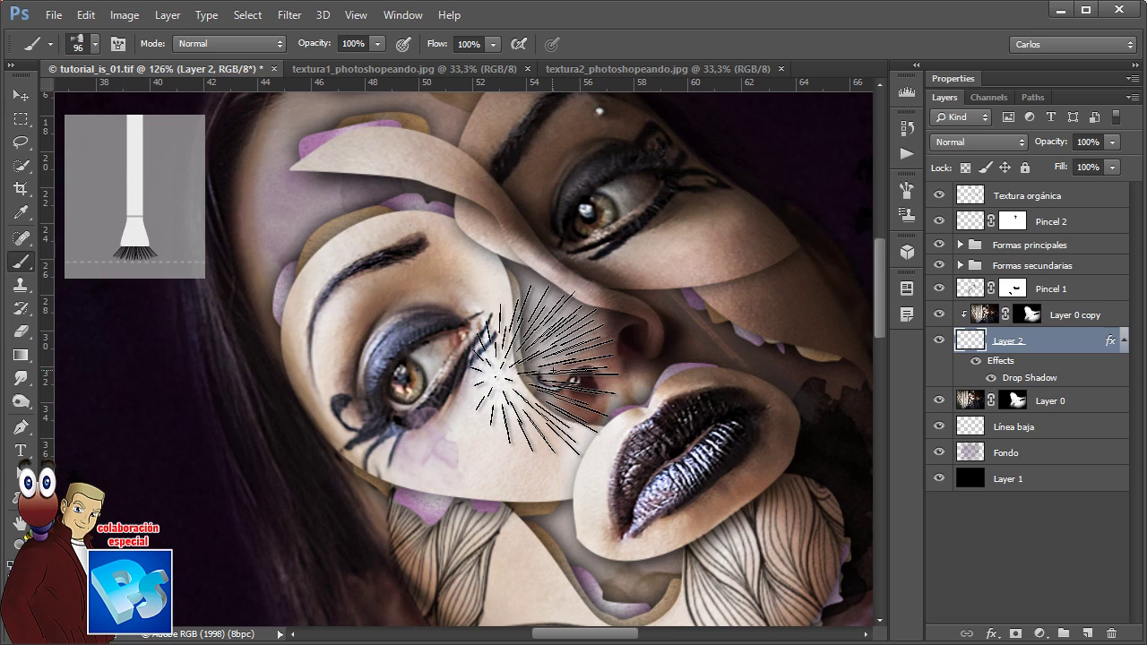
# Reduce the fan brush's bristles to 39%
pyautogui.press('F5')
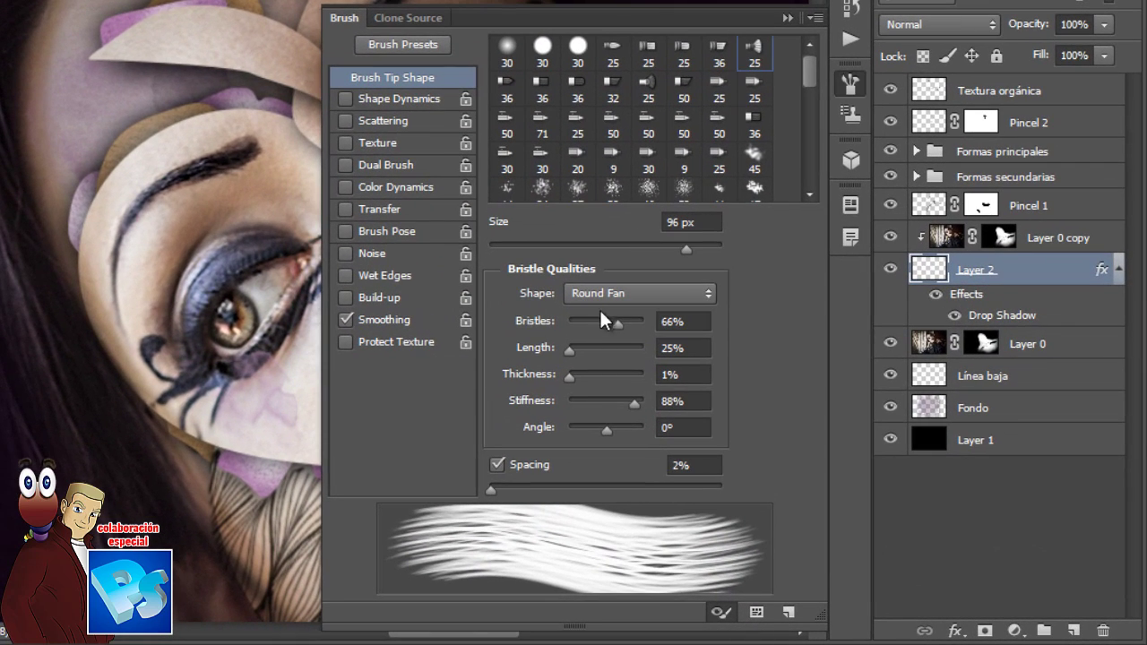
pyautogui.moveTo(618, 321); pyautogui.dragTo(595, 320)
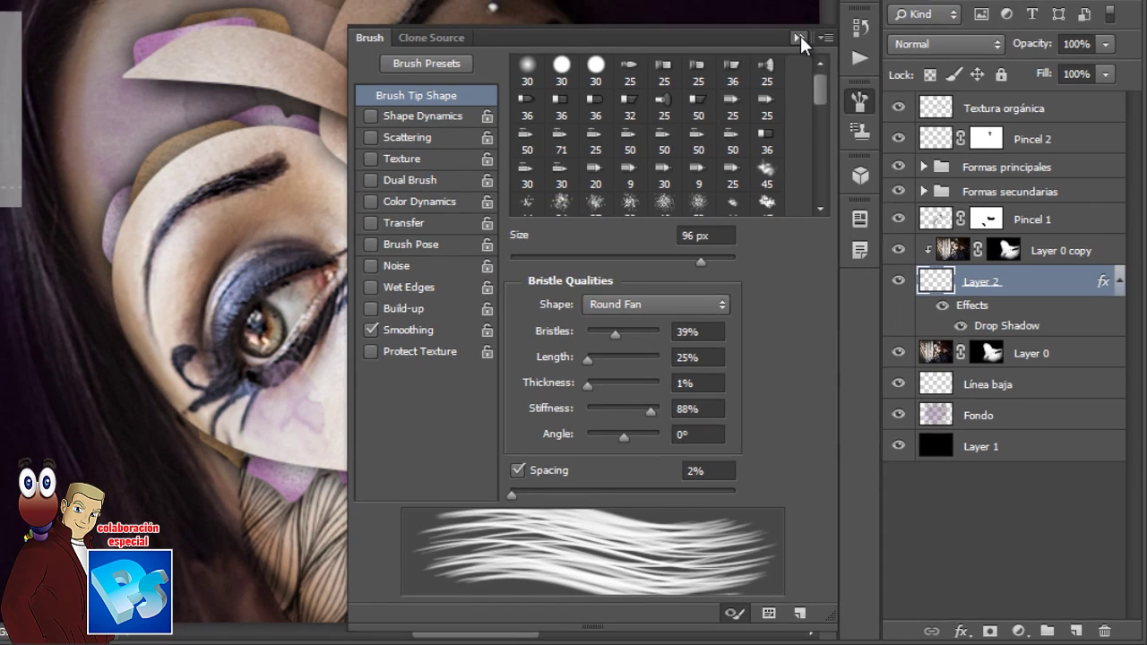
pyautogui.click(788, 18)
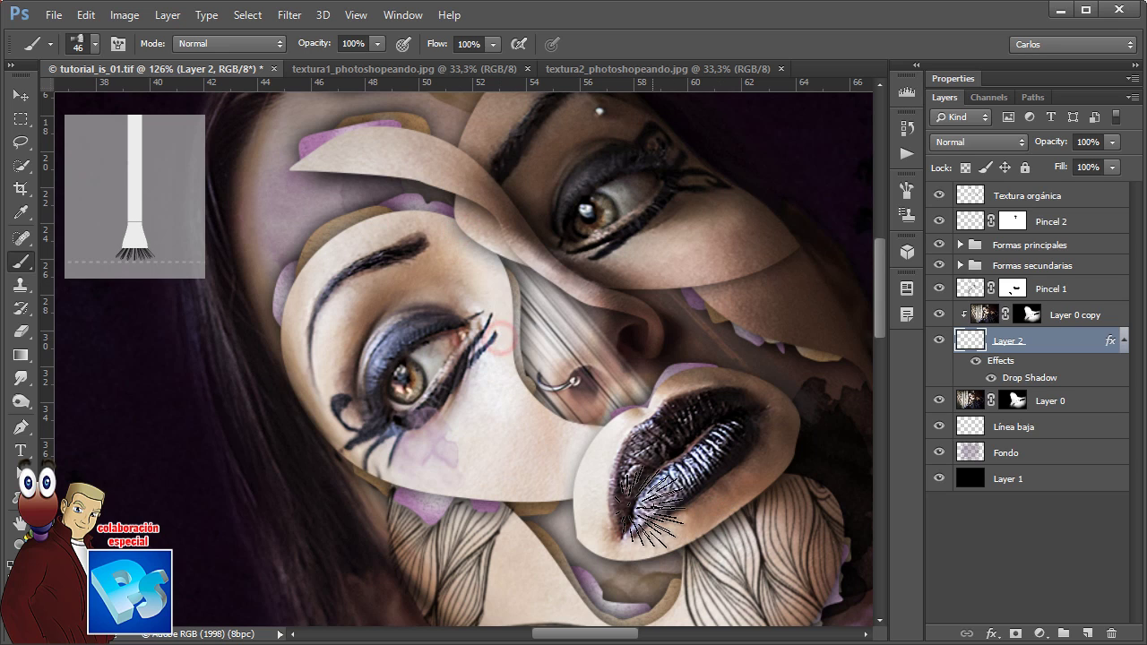
# Paint diagonal bristle strokes across the nose, cheek gap and forehead on Layer 2 with the 46 px fan brush
pyautogui.moveTo(583, 269); pyautogui.dragTo(730, 430)
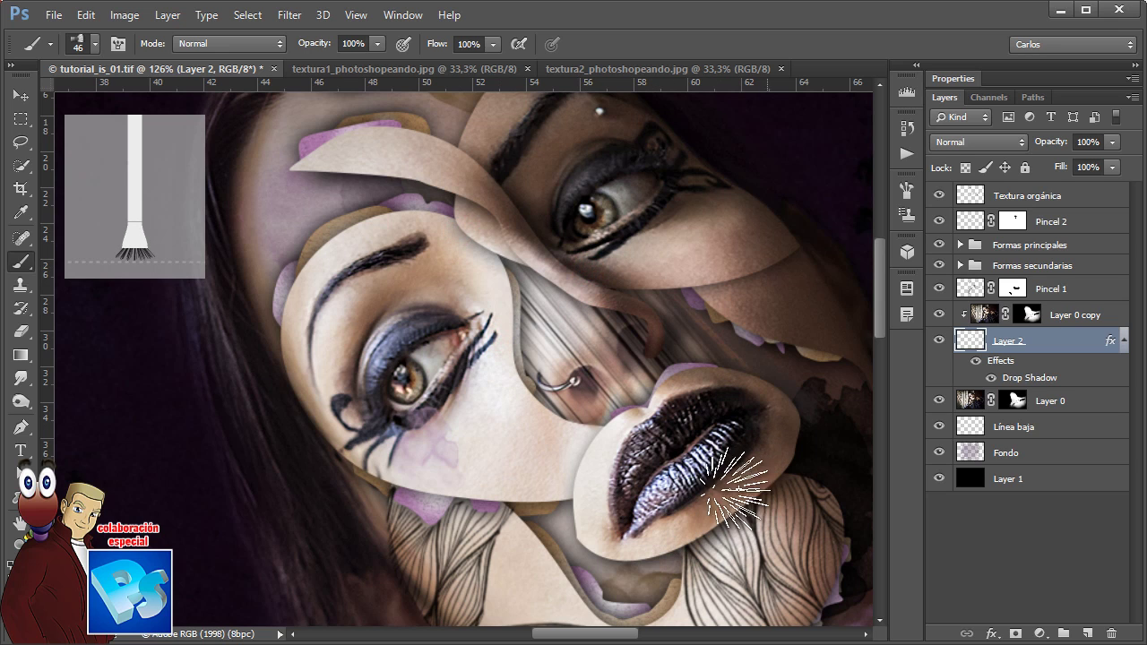
pyautogui.moveTo(511, 305); pyautogui.dragTo(696, 528)
pyautogui.moveTo(446, 558); pyautogui.dragTo(680, 244)
pyautogui.moveTo(402, 476); pyautogui.dragTo(704, 205)
pyautogui.moveTo(431, 405)
pyautogui.mouseDown()
pyautogui.moveTo(512, 346)
pyautogui.moveTo(647, 197)
pyautogui.moveTo(667, 156)
pyautogui.mouseUp()
# Add a layer mask to Layer 2 and mask out the excess bristle strokes with a soft round brush, reduced from 135 to 33 px
pyautogui.press('e')
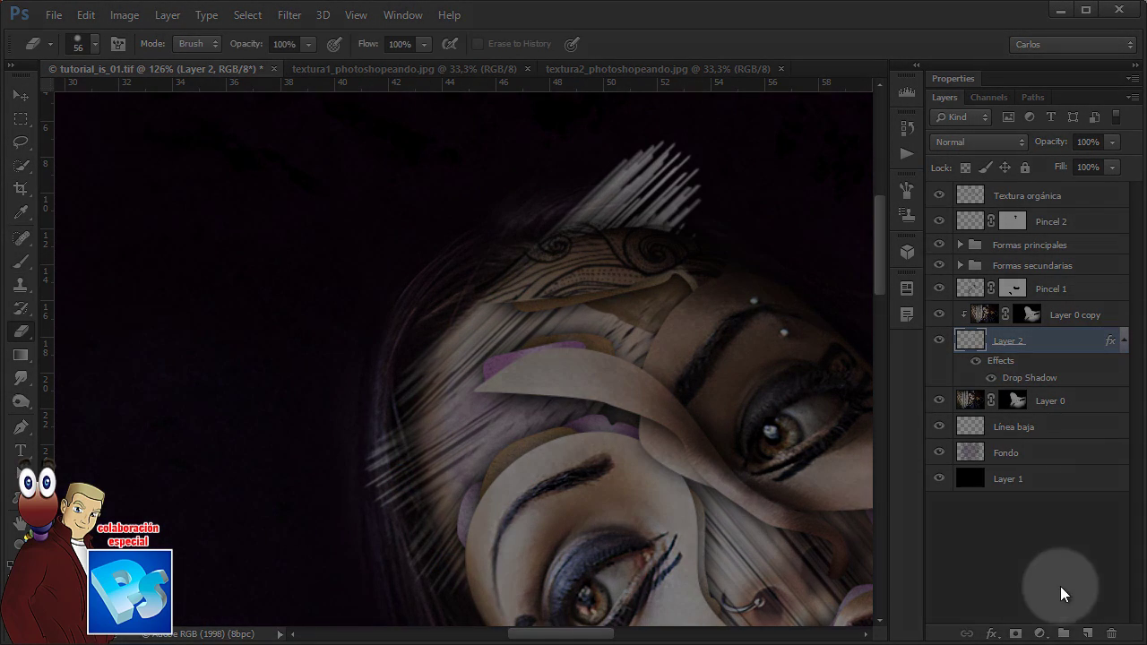
pyautogui.click(1015, 633)
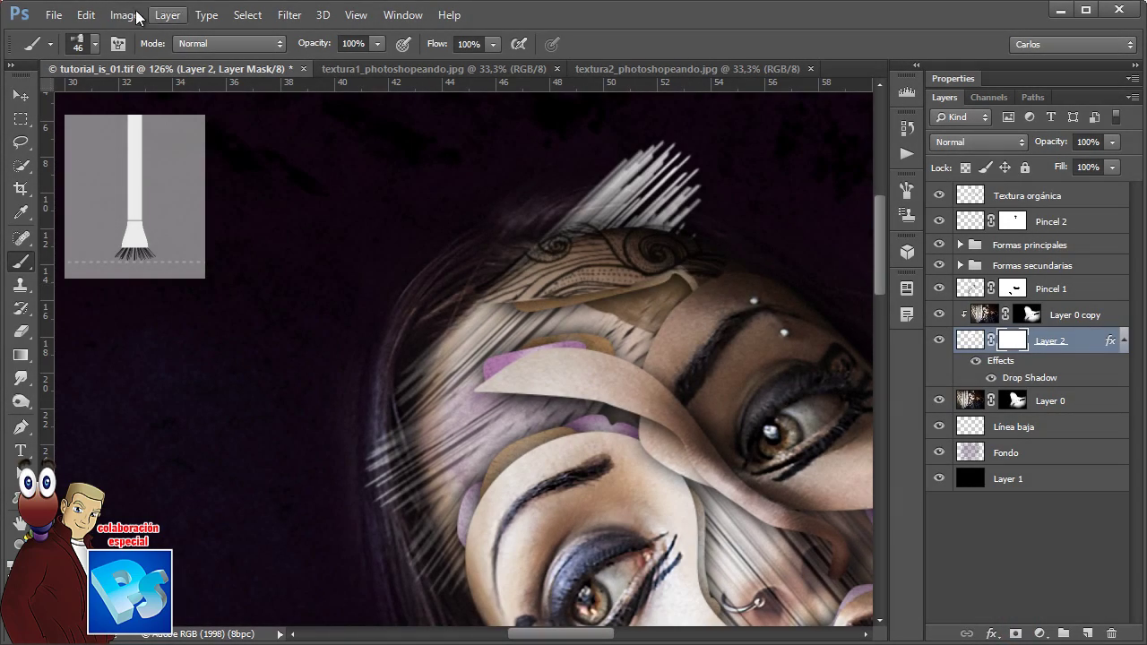
pyautogui.click(95, 44)
pyautogui.doubleClick(112, 140)
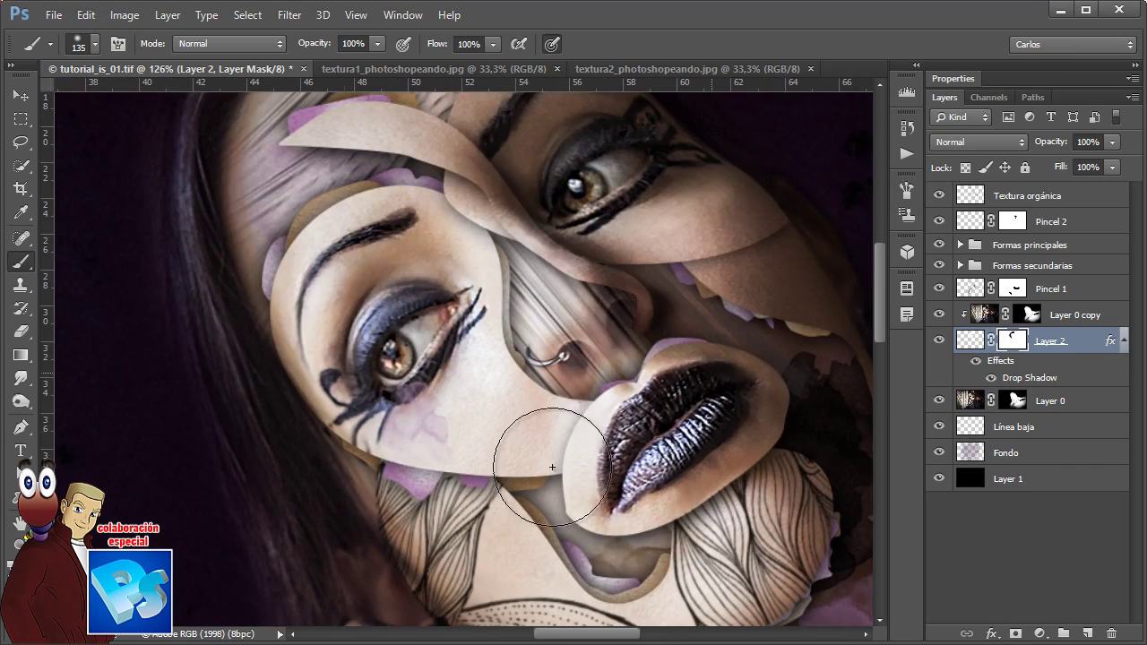
pyautogui.press('[')
pyautogui.press('[')
pyautogui.press('[')
pyautogui.press('[')
pyautogui.press('[')
pyautogui.press('[')
pyautogui.press('[')
pyautogui.press('[')
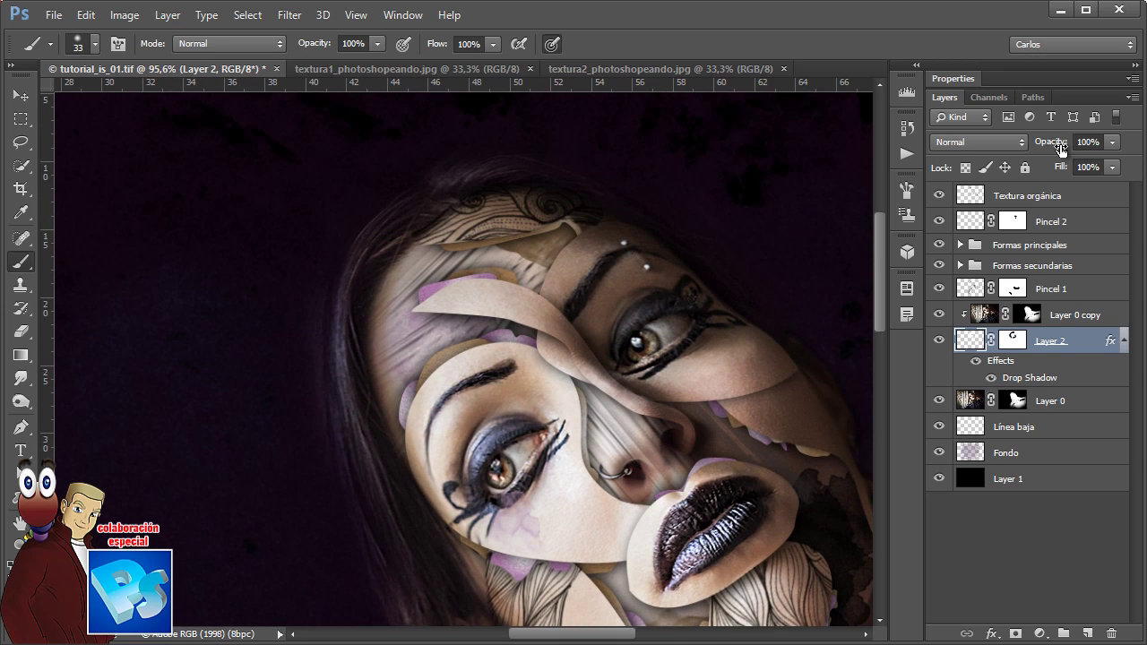
# Lower Layer 2's opacity to 62%
pyautogui.moveTo(1060, 150); pyautogui.dragTo(1021, 163)
pyautogui.scroll(-1, 761, 440)
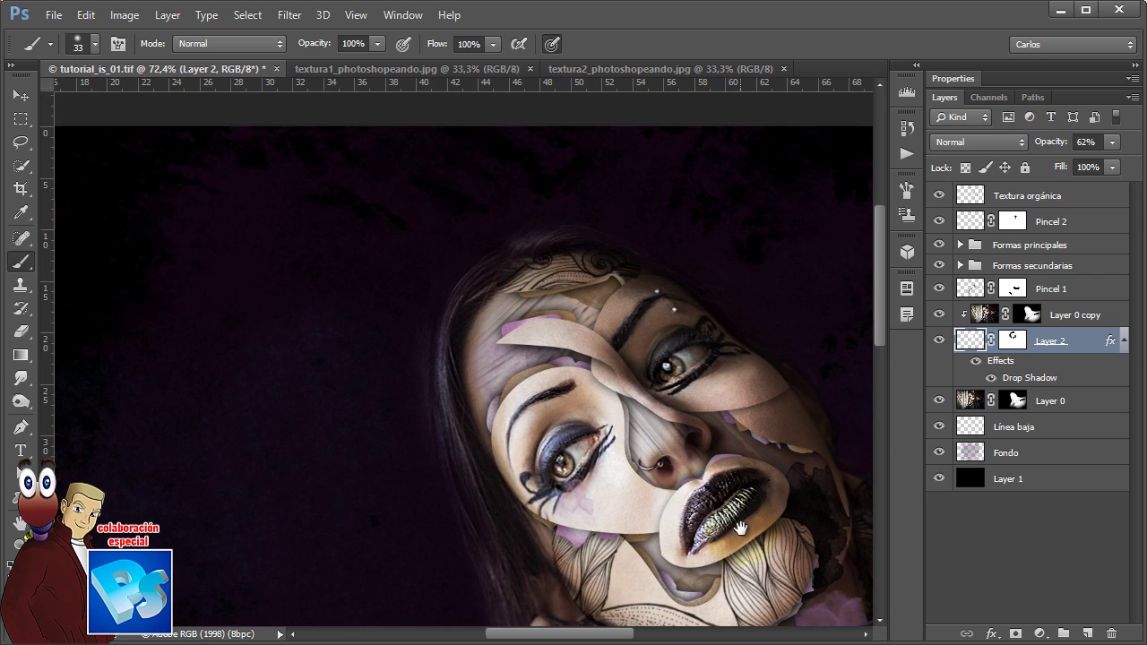
pyautogui.scroll(-1, 740, 528)
pyautogui.scroll(-1, 752, 528)
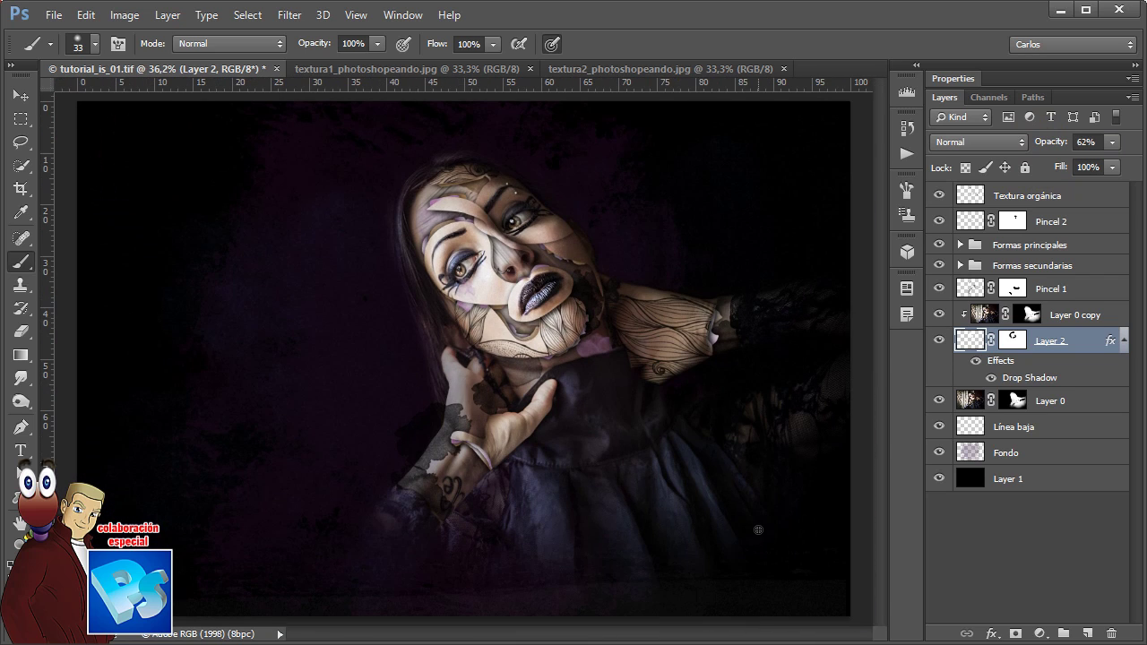